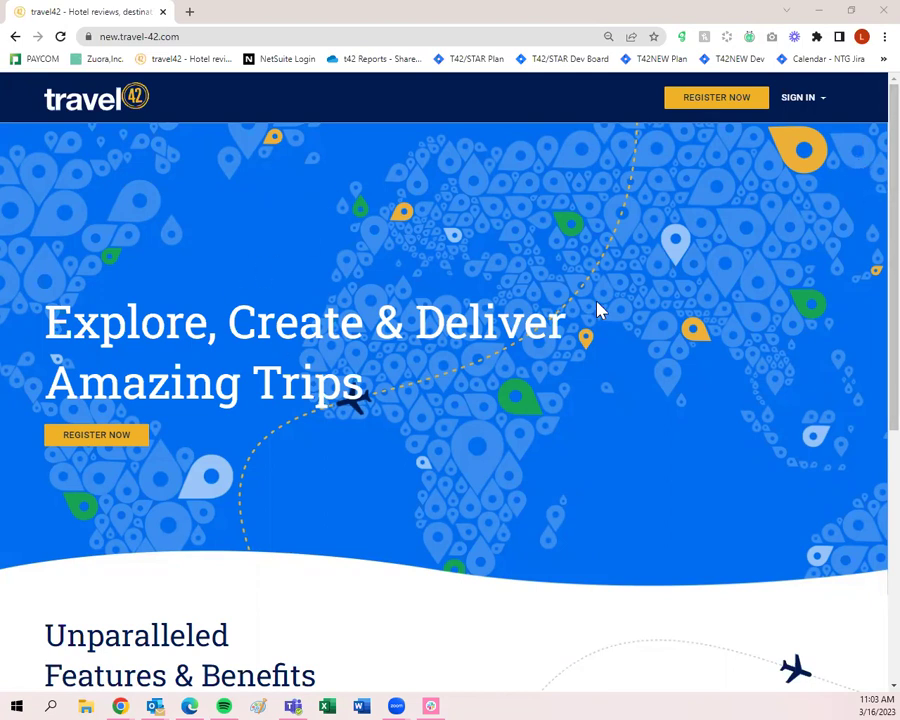
{"action": "scroll", "coordinate": [476, 368], "scroll_direction": "down", "scroll_amount": 10}
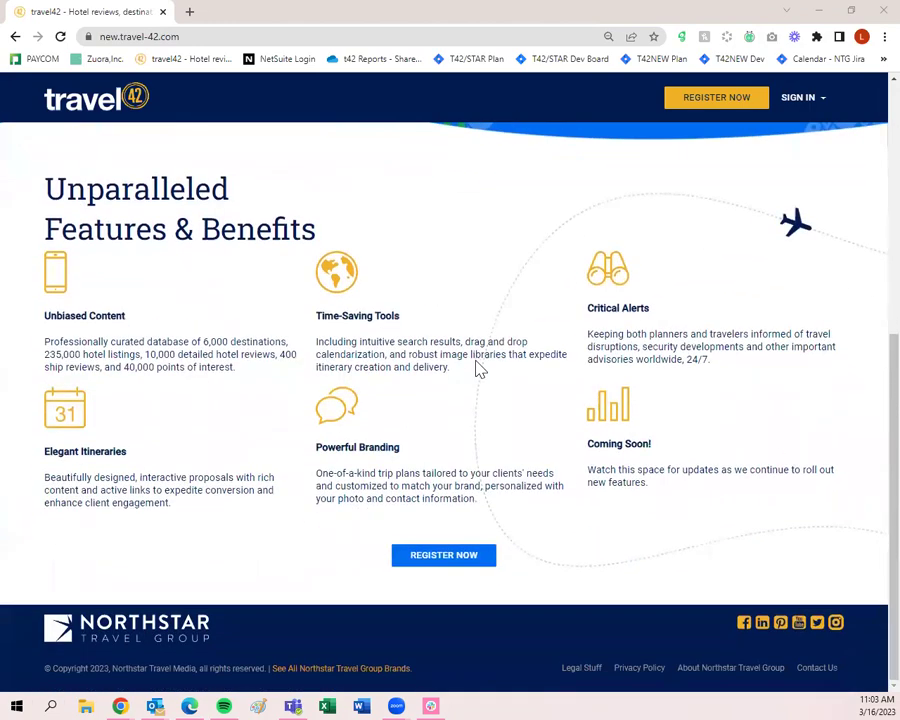
{"action": "scroll", "coordinate": [480, 374], "scroll_direction": "up", "scroll_amount": 5}
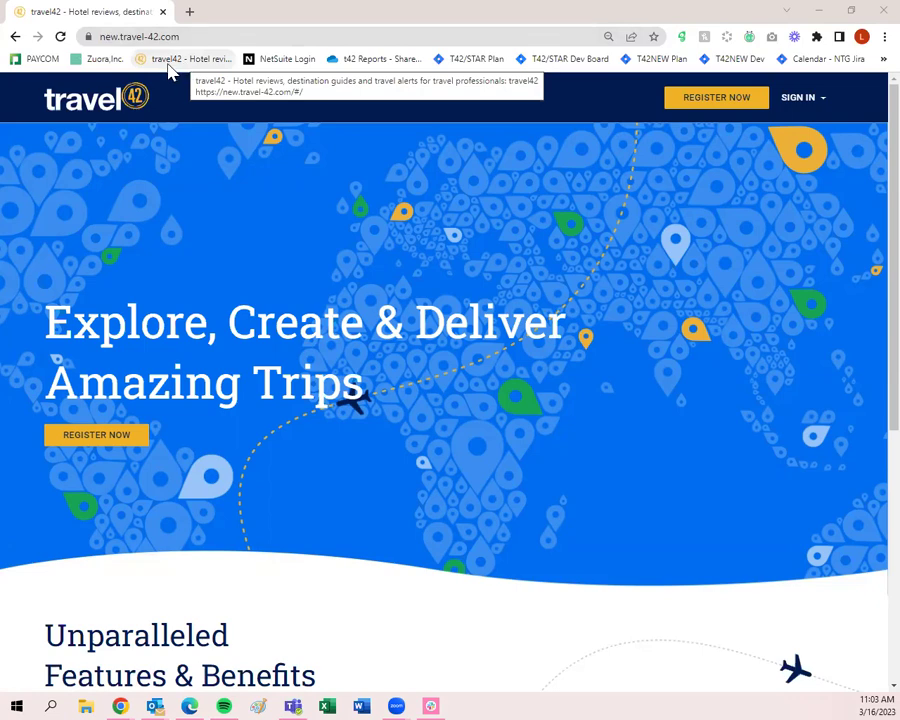
{"action": "left_click", "coordinate": [191, 13]}
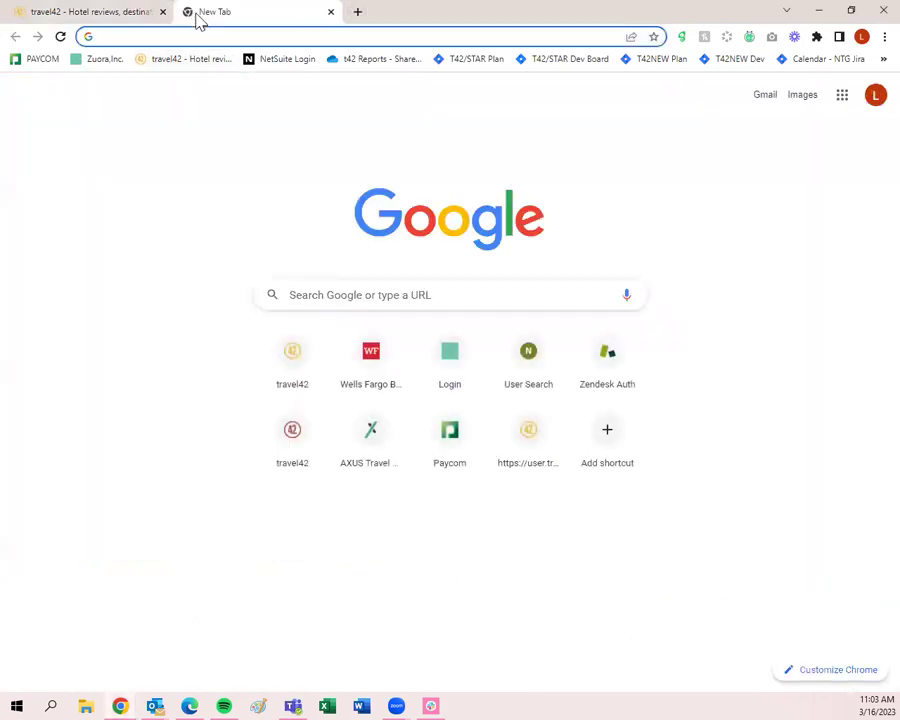
{"action": "type", "text": "www.travel"}
{"action": "type", "text": "-42.co"}
{"action": "key", "text": "Return"}
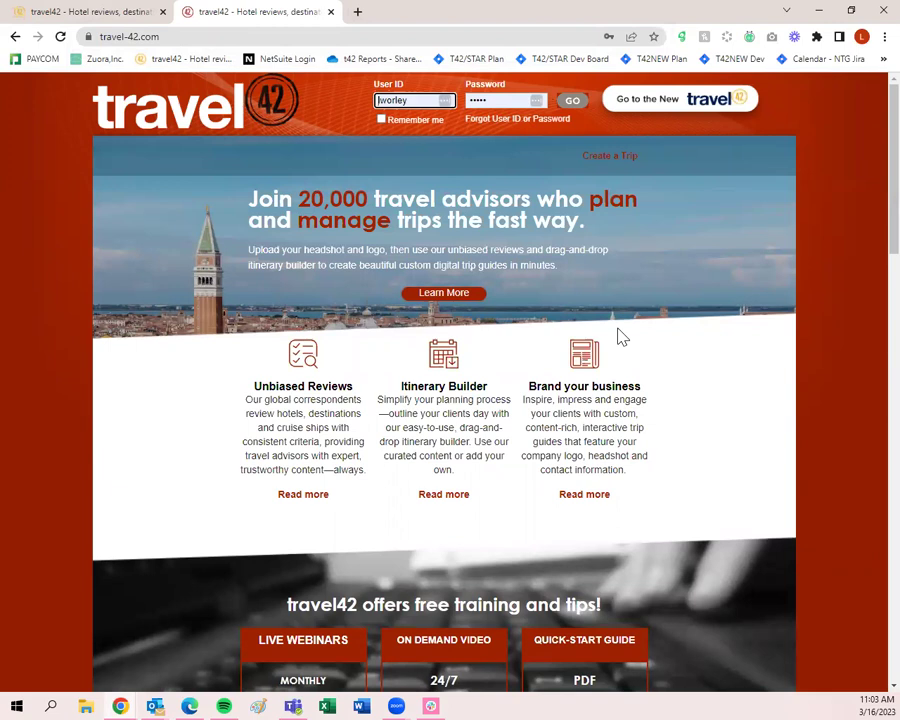
Open the free trial registration form from the new travel42 home page and review its fields through the sign-up option
{"action": "left_click", "coordinate": [114, 14]}
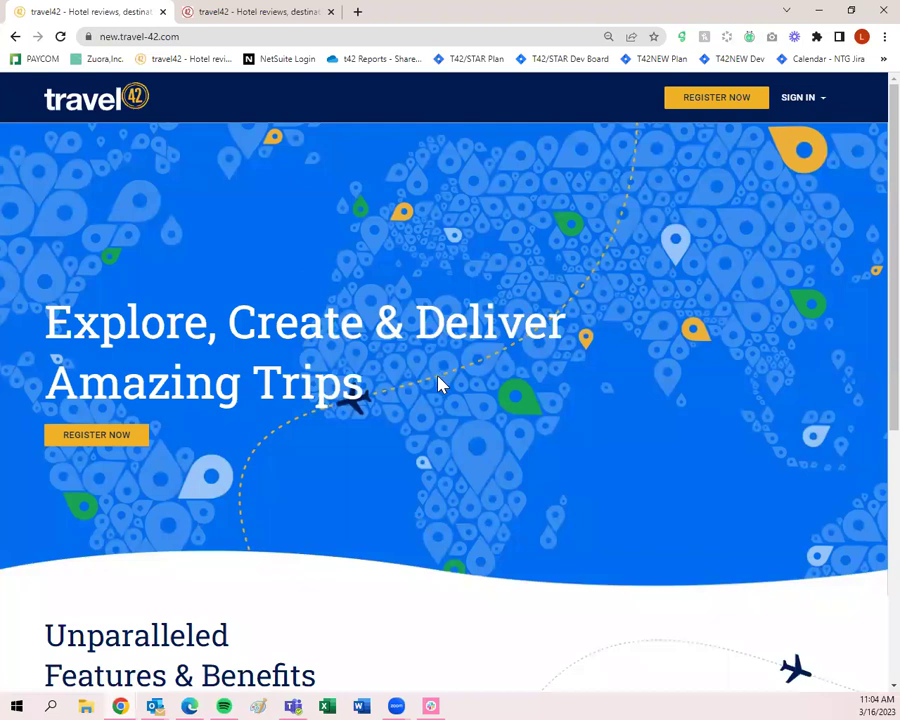
{"action": "left_click", "coordinate": [734, 106]}
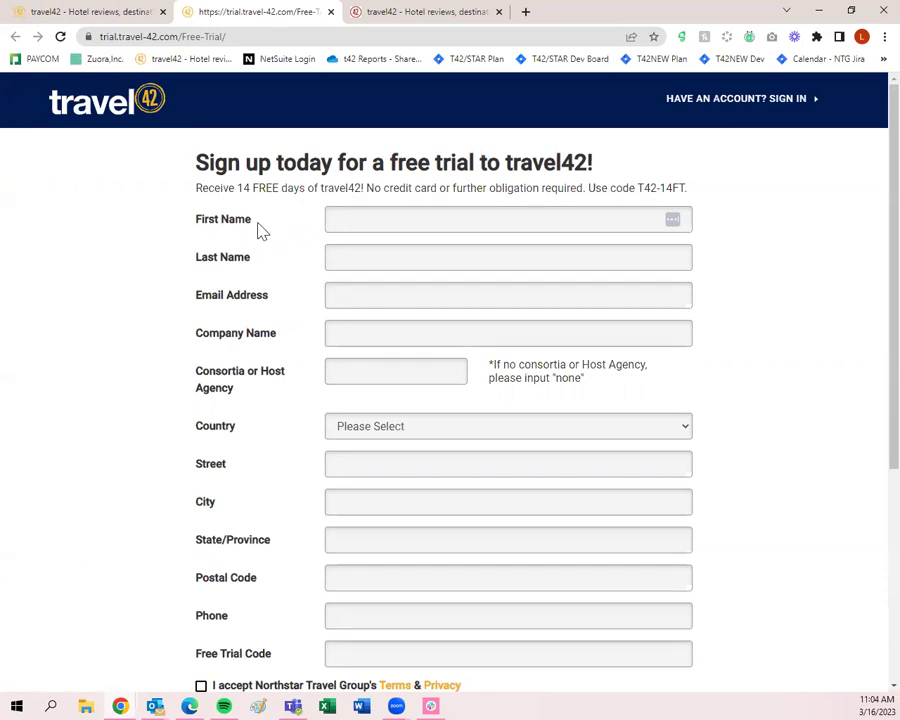
{"action": "left_click", "coordinate": [70, 11]}
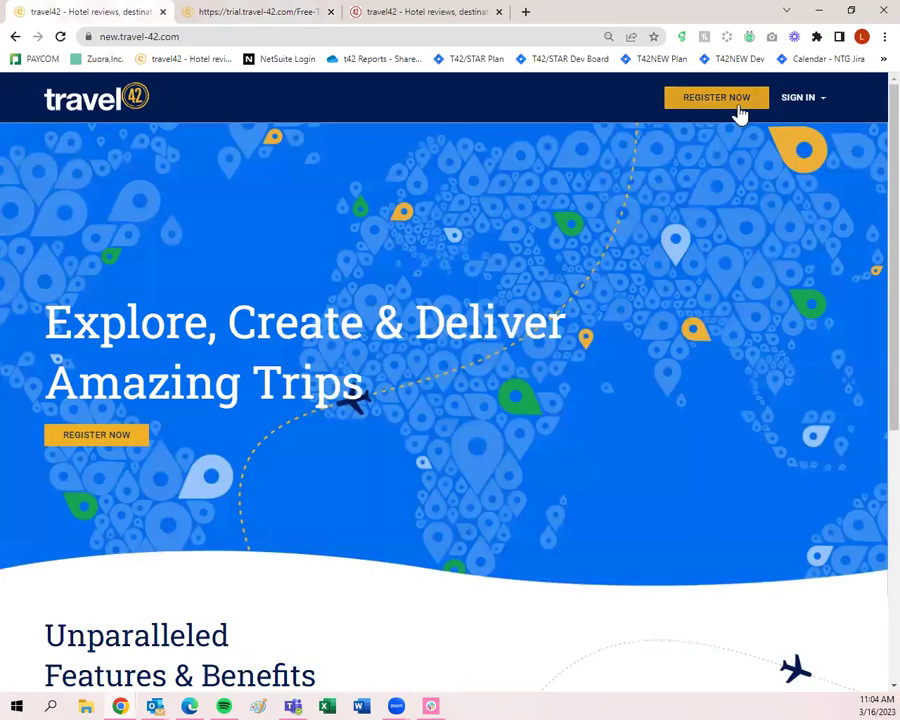
{"action": "left_click", "coordinate": [301, 14]}
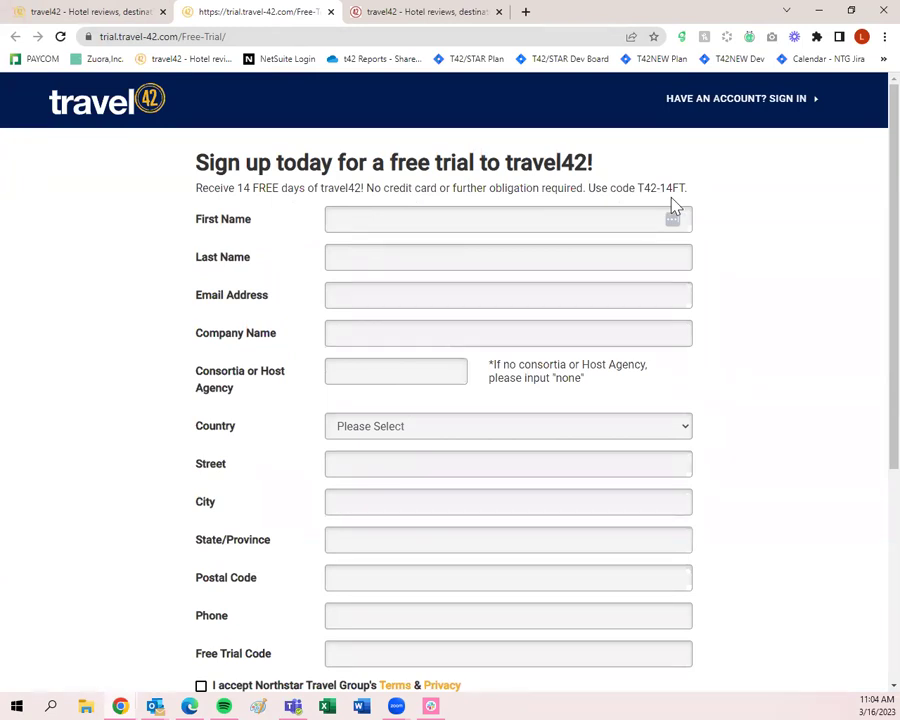
{"action": "scroll", "coordinate": [640, 238], "scroll_direction": "down", "scroll_amount": 5}
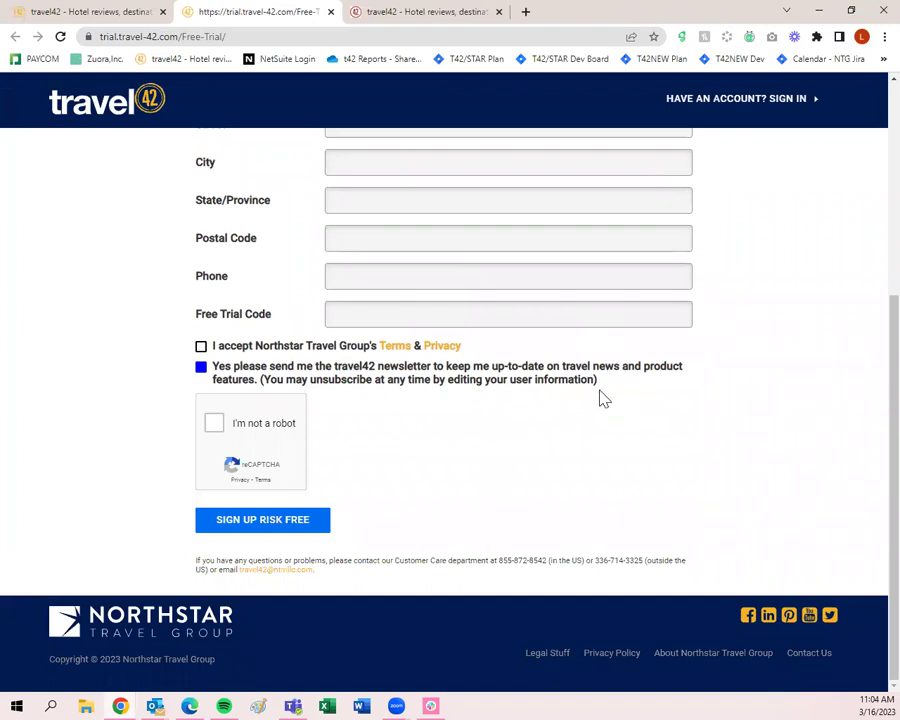
{"action": "scroll", "coordinate": [601, 398], "scroll_direction": "up", "scroll_amount": 5}
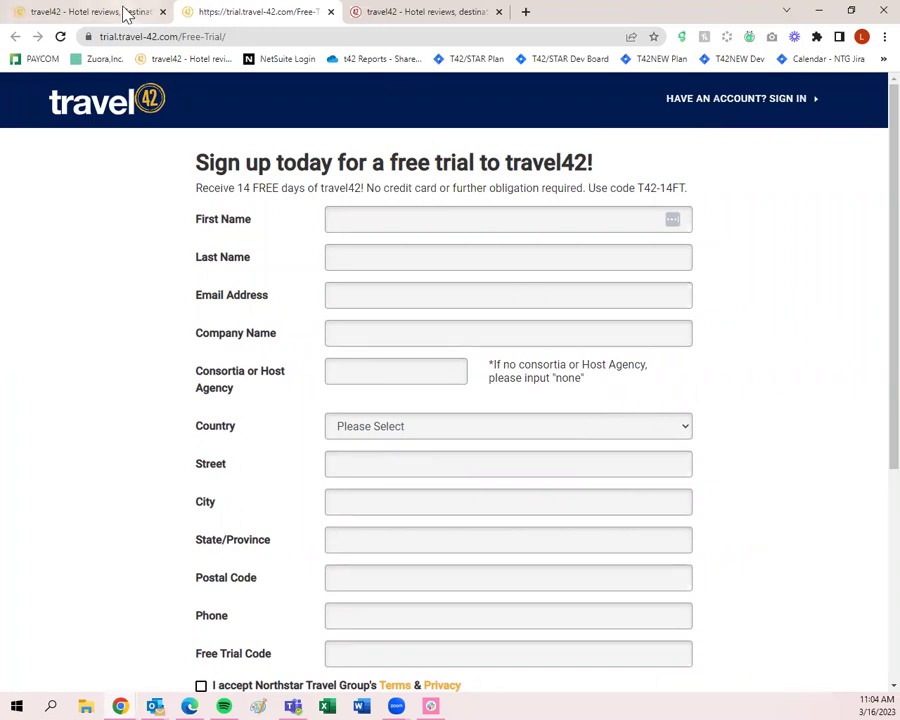
Return to the new travel42 home page, review its features and benefits, and sign in with the prefilled account credentials
{"action": "left_click", "coordinate": [124, 12]}
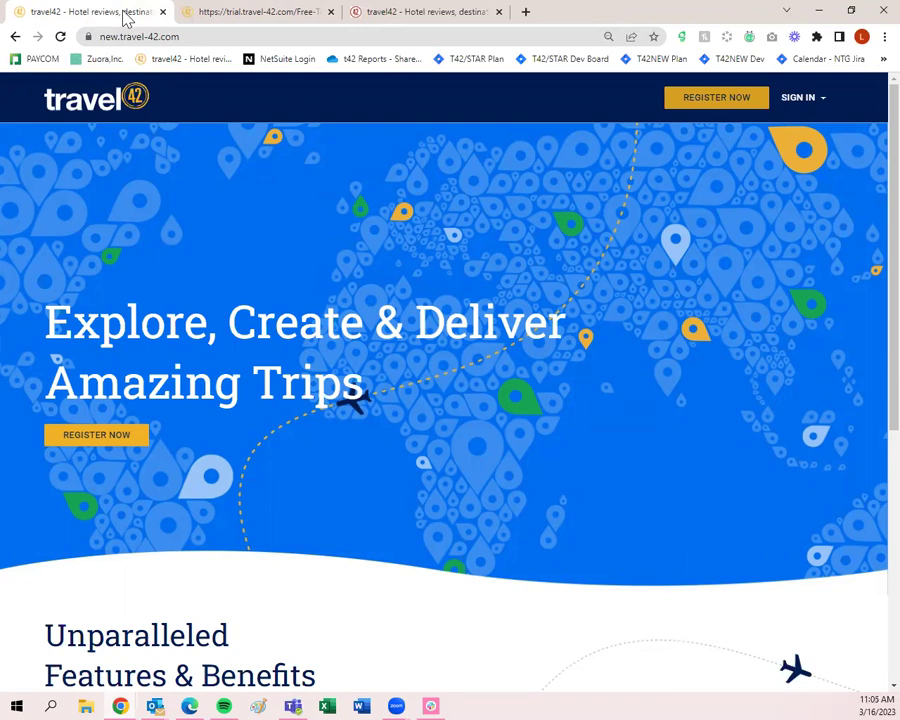
{"action": "scroll", "coordinate": [410, 187], "scroll_direction": "down", "scroll_amount": 3}
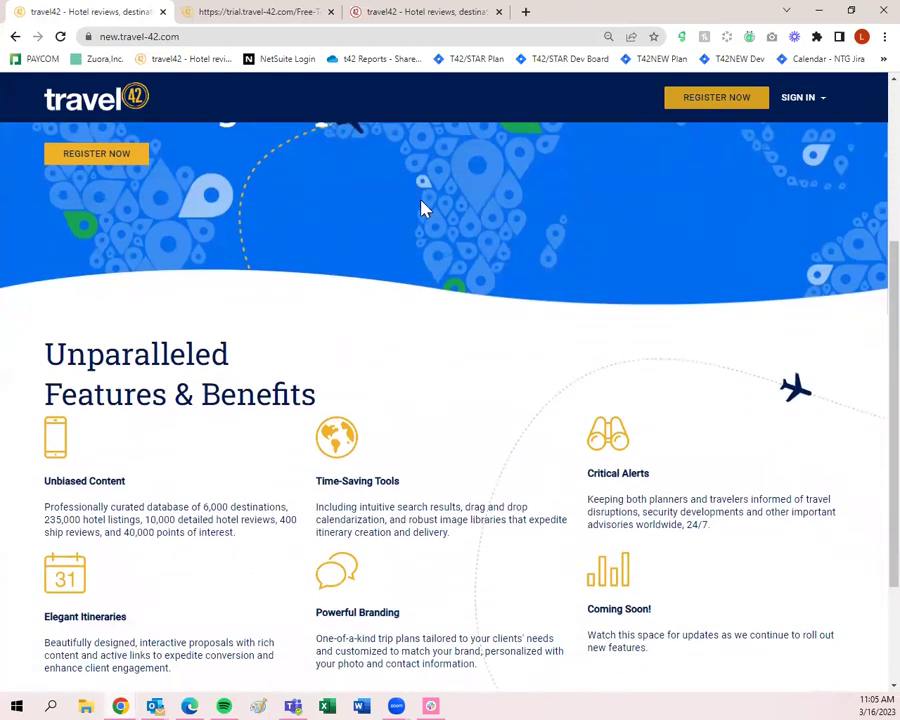
{"action": "scroll", "coordinate": [435, 220], "scroll_direction": "down", "scroll_amount": 1}
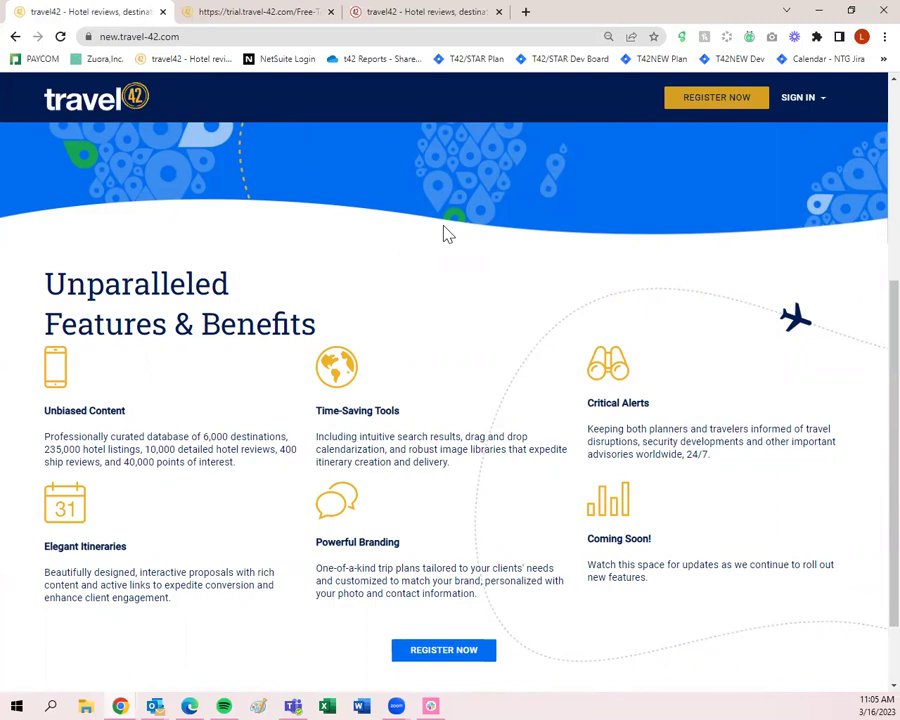
{"action": "scroll", "coordinate": [448, 234], "scroll_direction": "up", "scroll_amount": 5}
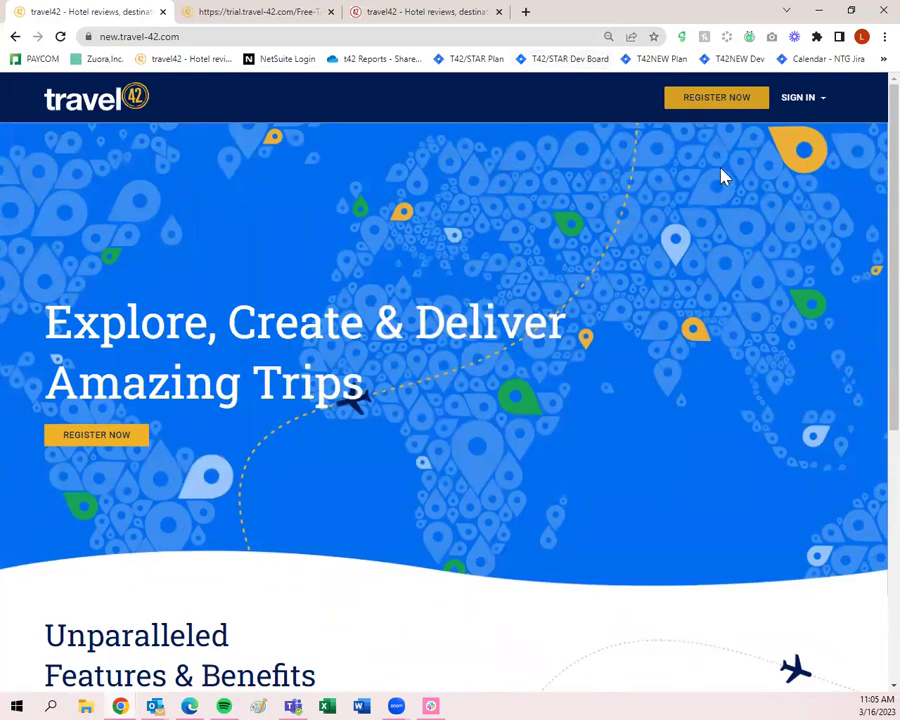
{"action": "left_click", "coordinate": [800, 103]}
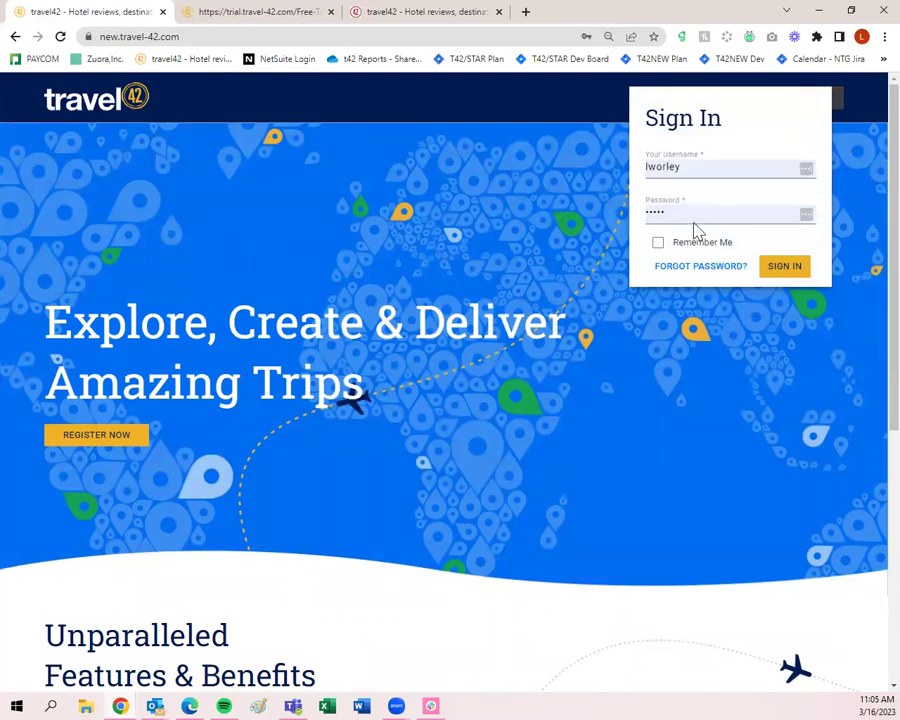
{"action": "left_click", "coordinate": [787, 268]}
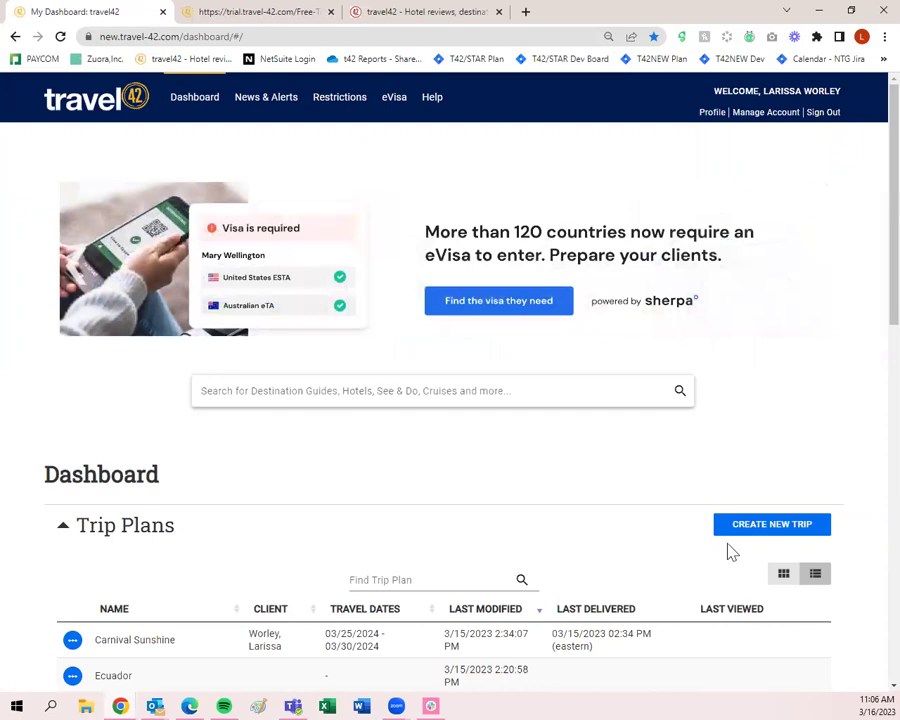
Examine the dashboard's promotional banner, search box, Trip Plans list and Travelers section
{"action": "scroll", "coordinate": [590, 582], "scroll_direction": "down", "scroll_amount": 5}
{"action": "scroll", "coordinate": [588, 580], "scroll_direction": "down", "scroll_amount": 8}
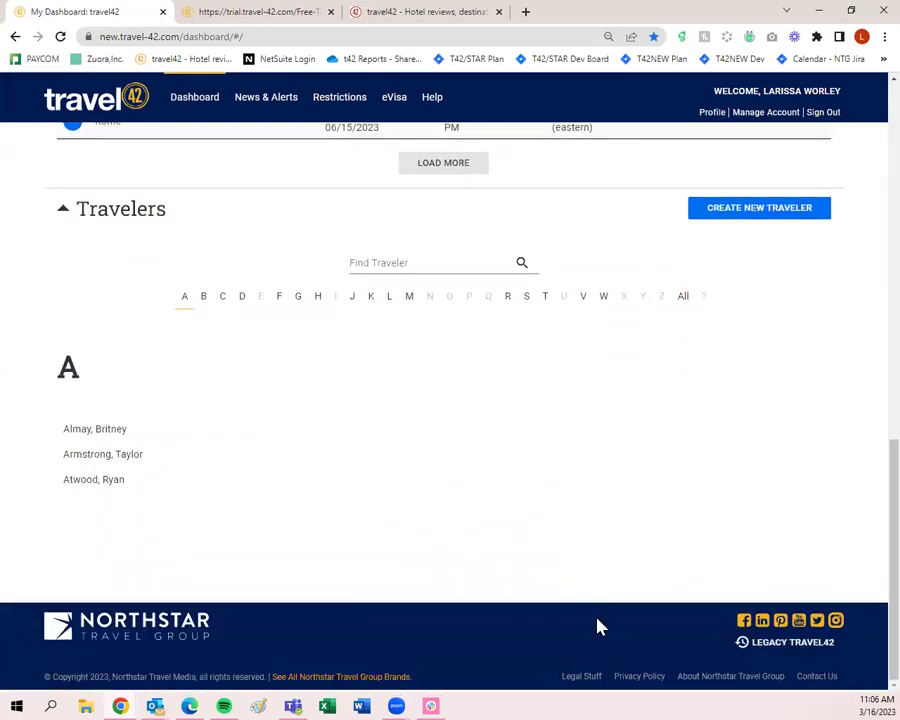
{"action": "scroll", "coordinate": [602, 620], "scroll_direction": "up", "scroll_amount": 13}
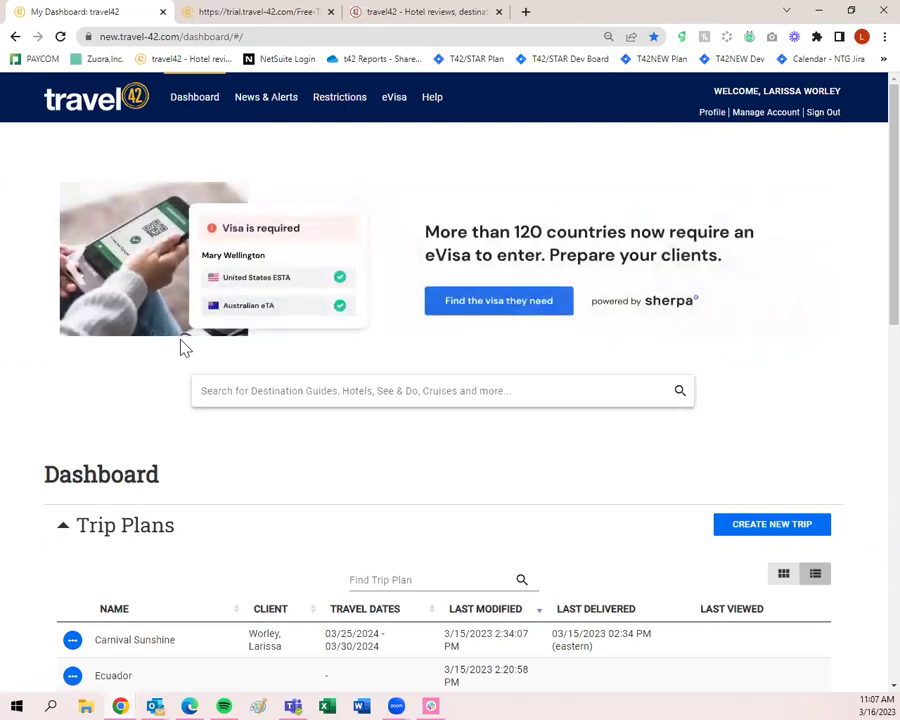
{"action": "scroll", "coordinate": [526, 498], "scroll_direction": "down", "scroll_amount": 2}
{"action": "scroll", "coordinate": [528, 505], "scroll_direction": "up", "scroll_amount": 1}
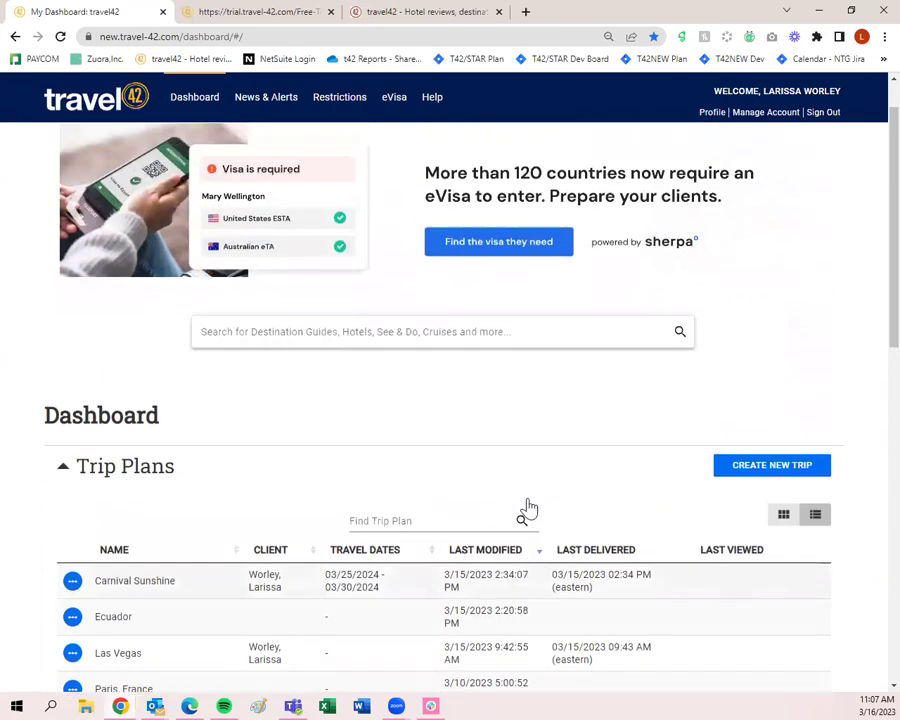
{"action": "scroll", "coordinate": [528, 508], "scroll_direction": "up", "scroll_amount": 1}
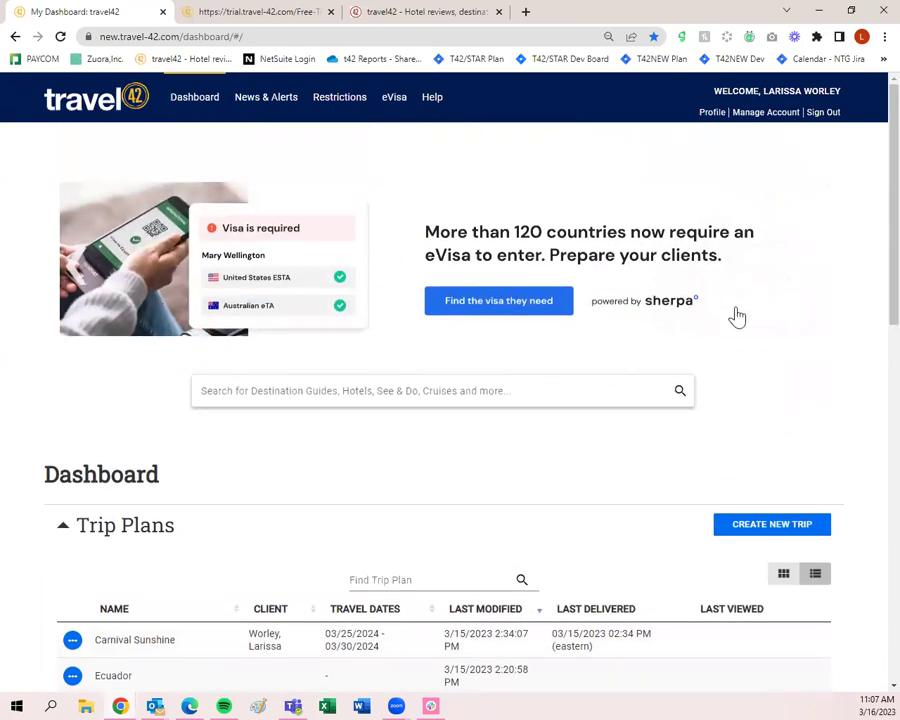
{"action": "scroll", "coordinate": [589, 485], "scroll_direction": "down", "scroll_amount": 2}
{"action": "scroll", "coordinate": [569, 478], "scroll_direction": "up", "scroll_amount": 1}
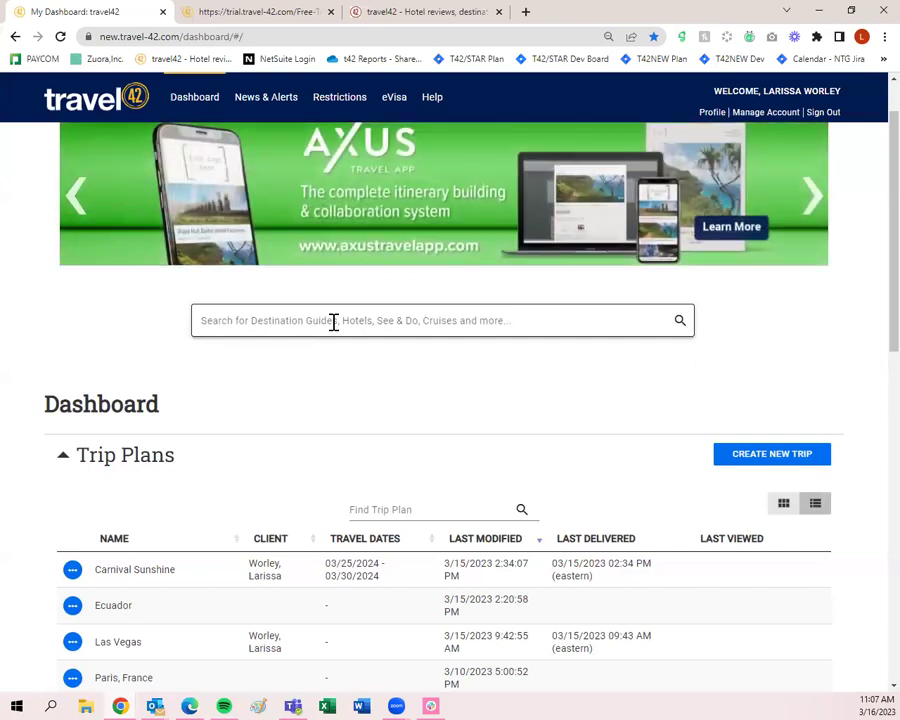
Search travel42 for "Rome", review the suggested destination guides, hotels and attractions, and open the full search results
{"action": "left_click", "coordinate": [334, 321]}
{"action": "type", "text": "Rome"}
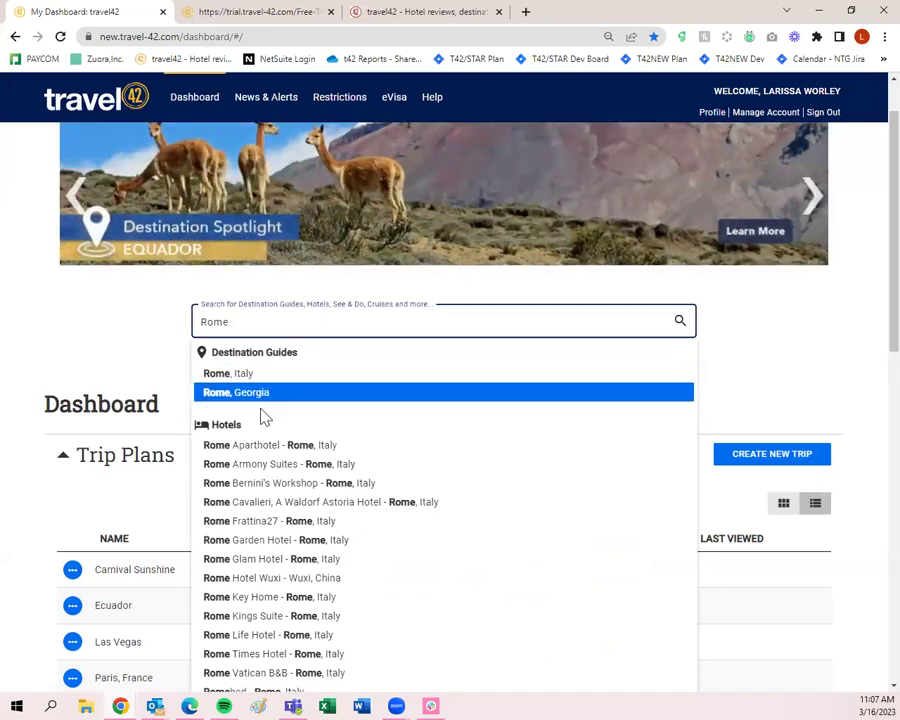
{"action": "scroll", "coordinate": [262, 414], "scroll_direction": "down", "scroll_amount": 3}
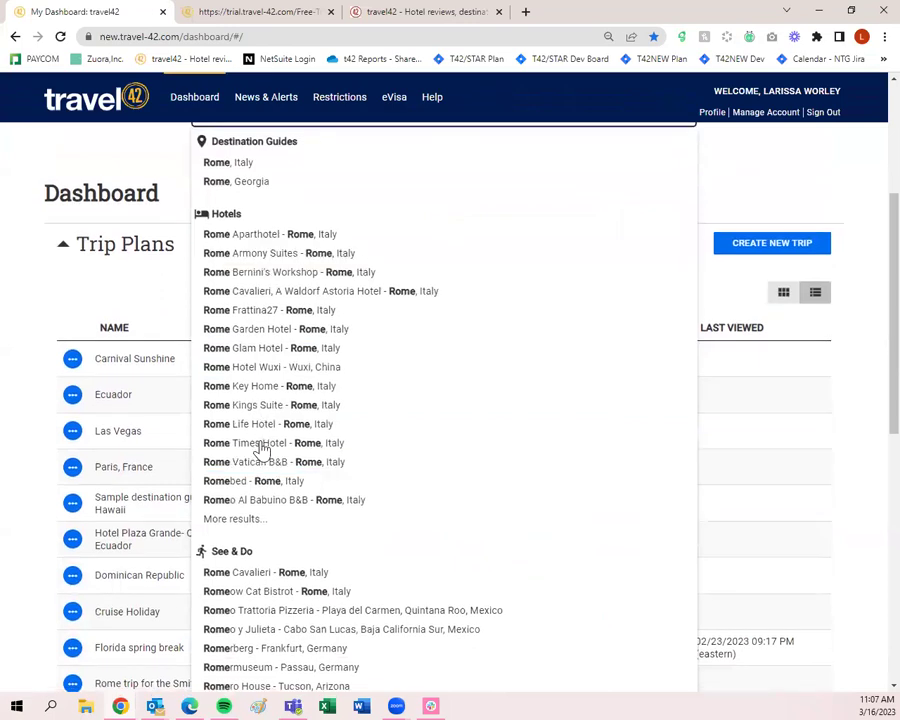
{"action": "scroll", "coordinate": [270, 500], "scroll_direction": "down", "scroll_amount": 3}
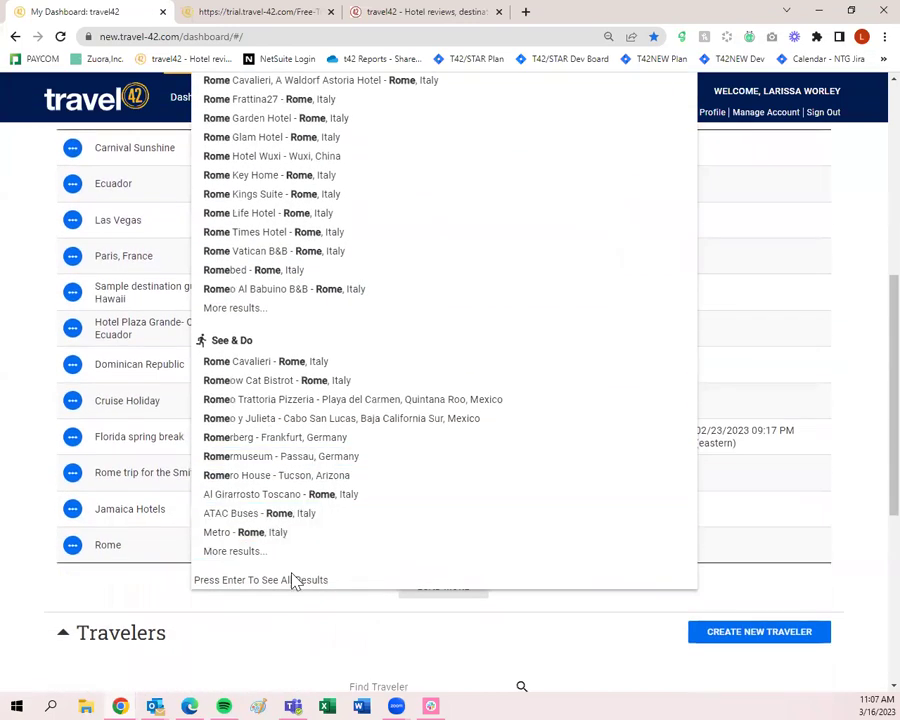
{"action": "scroll", "coordinate": [292, 590], "scroll_direction": "up", "scroll_amount": 6}
{"action": "scroll", "coordinate": [388, 493], "scroll_direction": "up", "scroll_amount": 1}
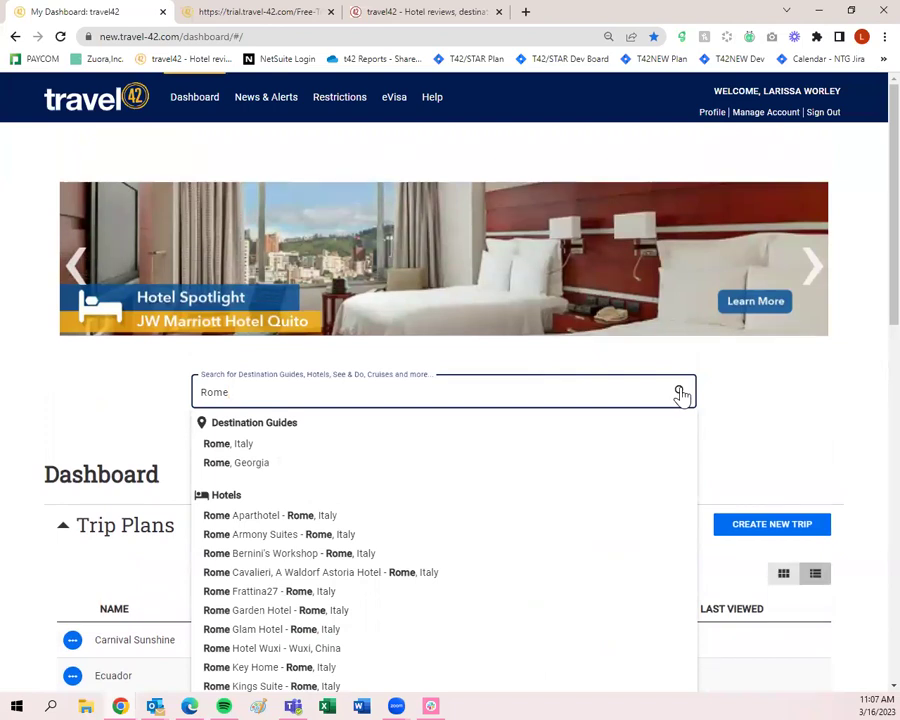
{"action": "left_click", "coordinate": [680, 393]}
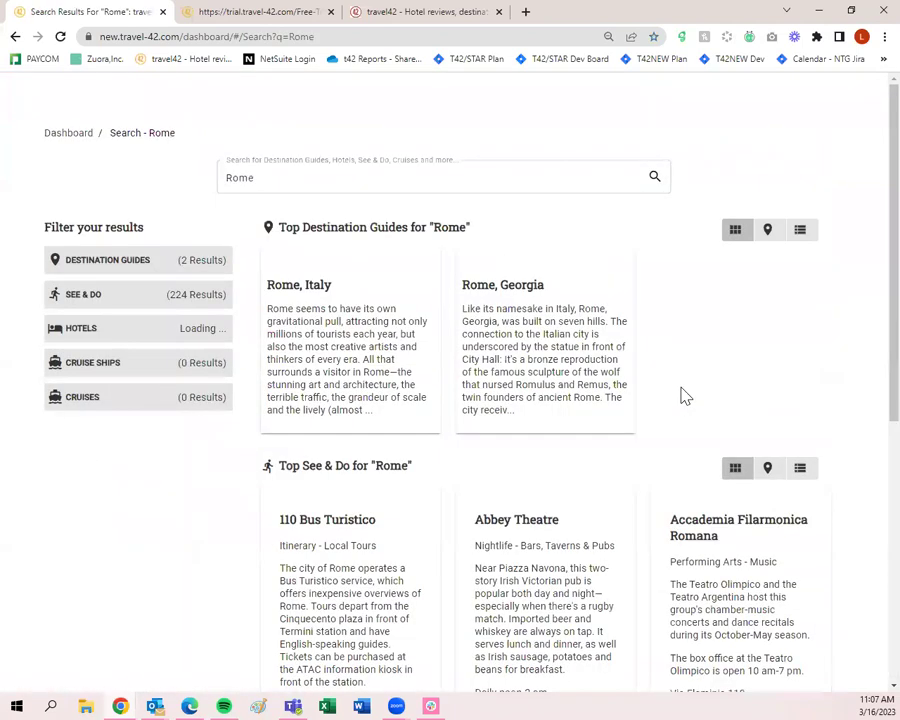
Narrow the Rome results to See & Do and review the available category filters
{"action": "mouse_move", "coordinate": [607, 400]}
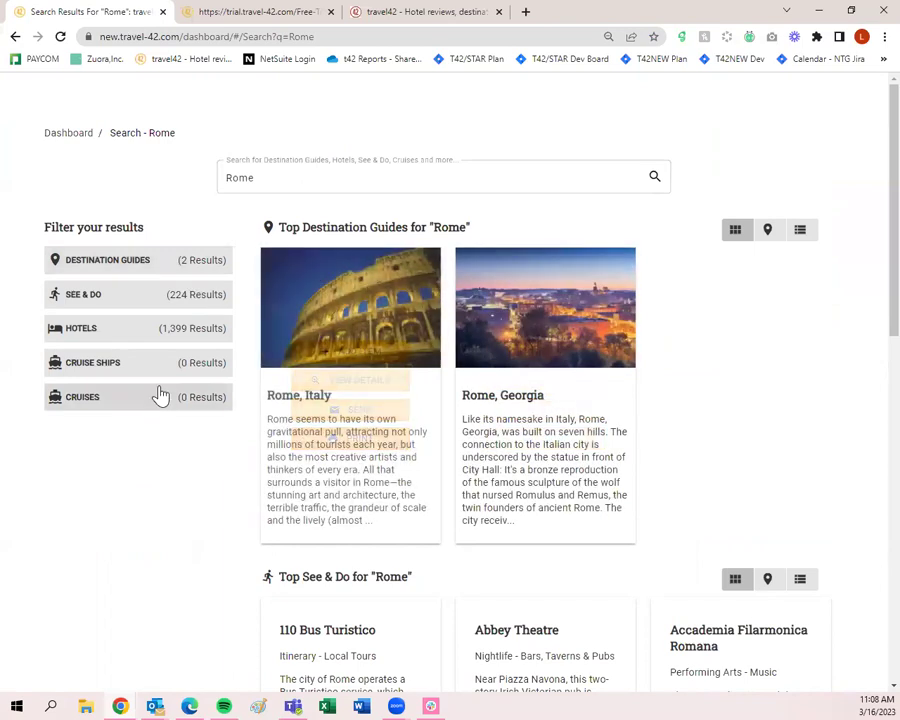
{"action": "left_click", "coordinate": [171, 311]}
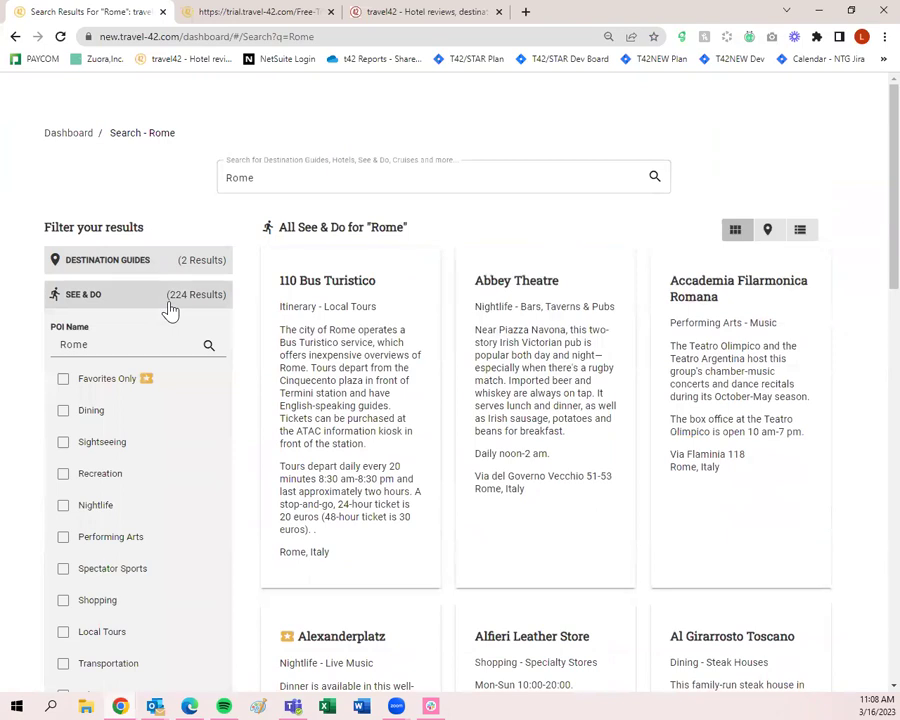
{"action": "scroll", "coordinate": [171, 311], "scroll_direction": "down", "scroll_amount": 3}
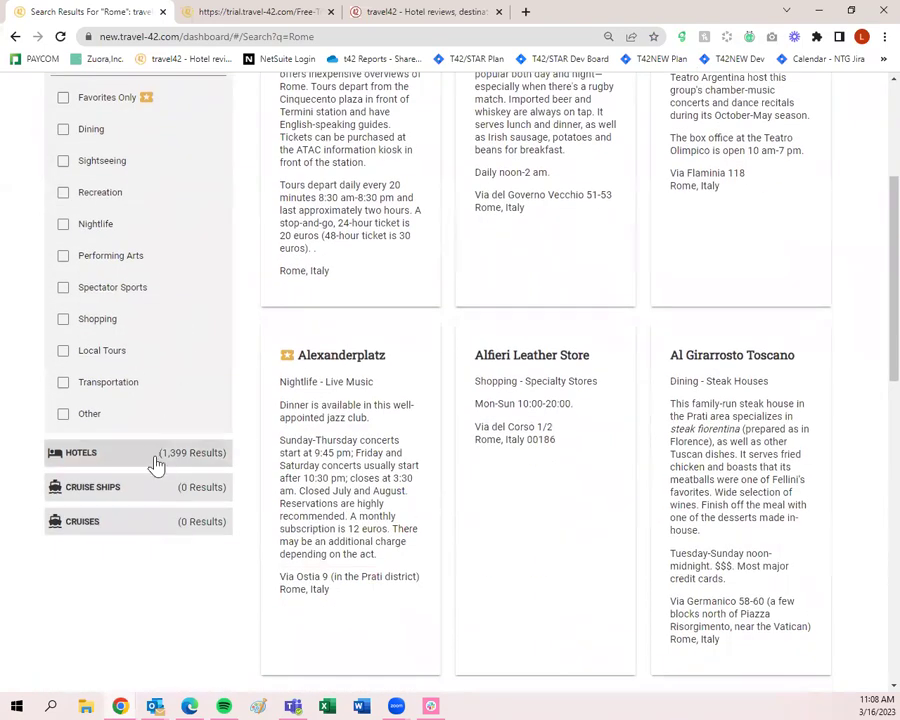
Show all hotels for Rome and examine the star rating, amenity rating, search type, chain, size and preference filters
{"action": "left_click", "coordinate": [155, 460]}
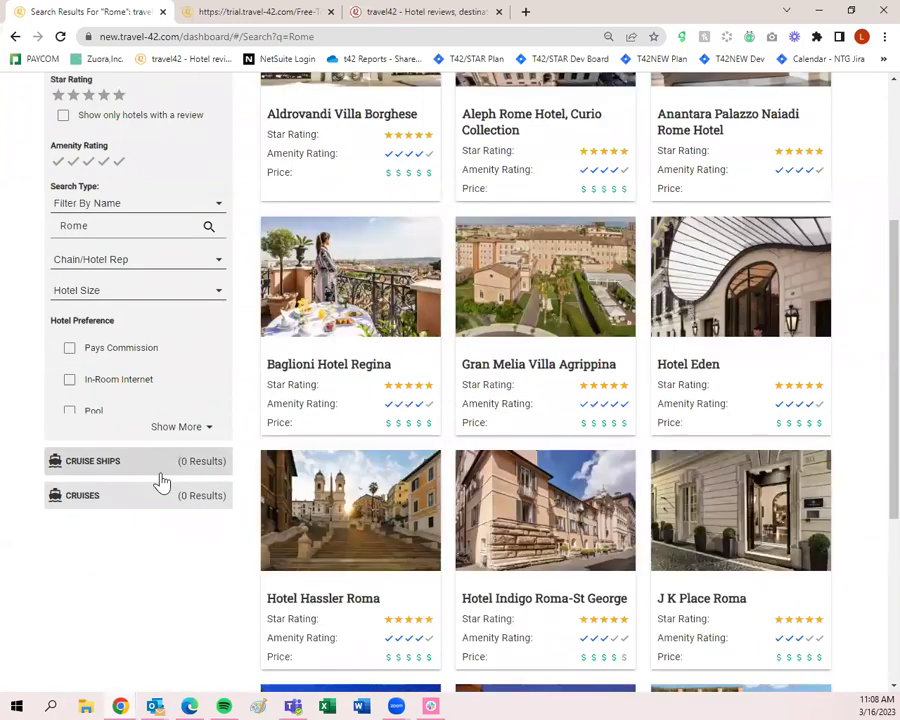
{"action": "left_click", "coordinate": [175, 497]}
{"action": "scroll", "coordinate": [180, 492], "scroll_direction": "down", "scroll_amount": 1}
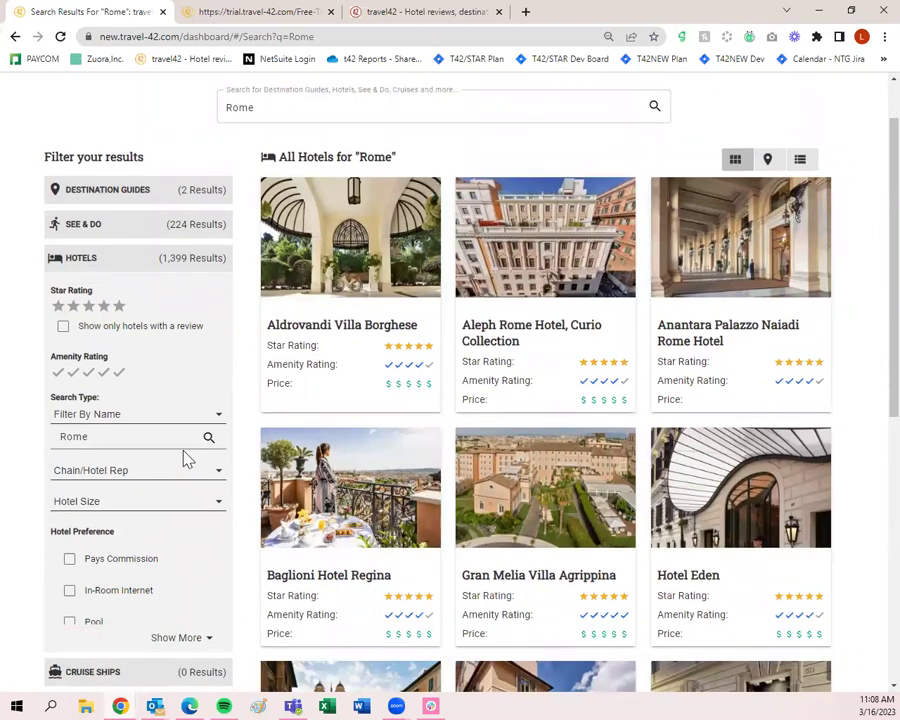
{"action": "scroll", "coordinate": [186, 456], "scroll_direction": "up", "scroll_amount": 1}
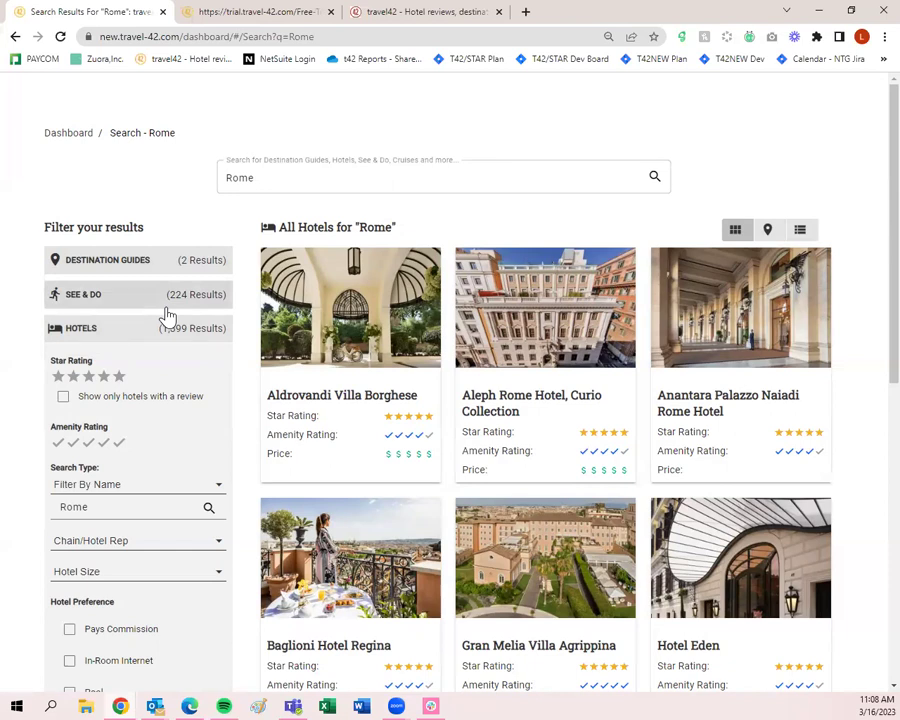
{"action": "scroll", "coordinate": [167, 315], "scroll_direction": "down", "scroll_amount": 2}
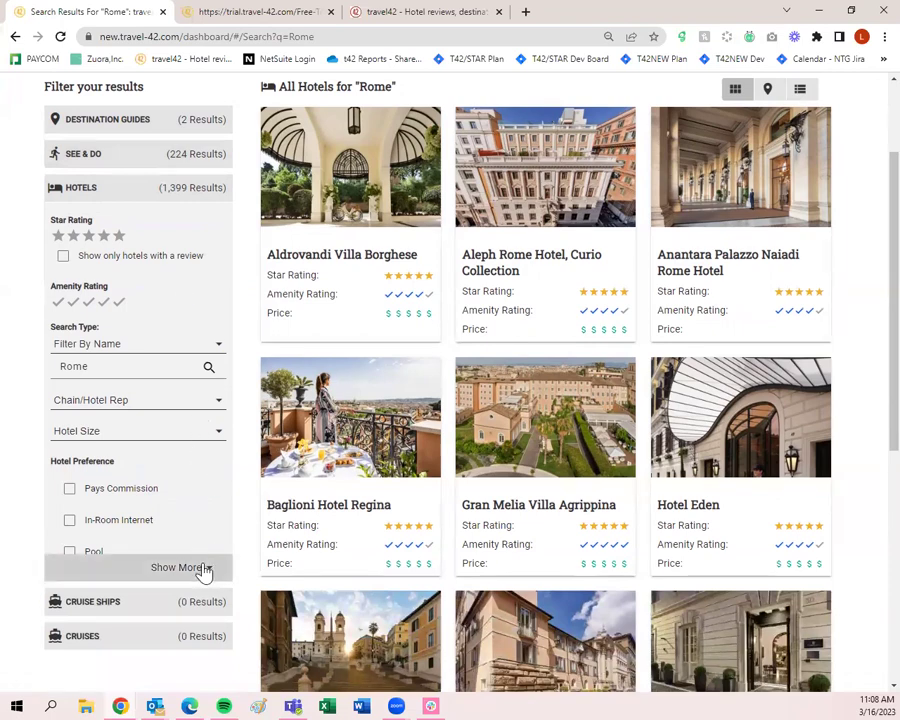
{"action": "scroll", "coordinate": [208, 494], "scroll_direction": "up", "scroll_amount": 2}
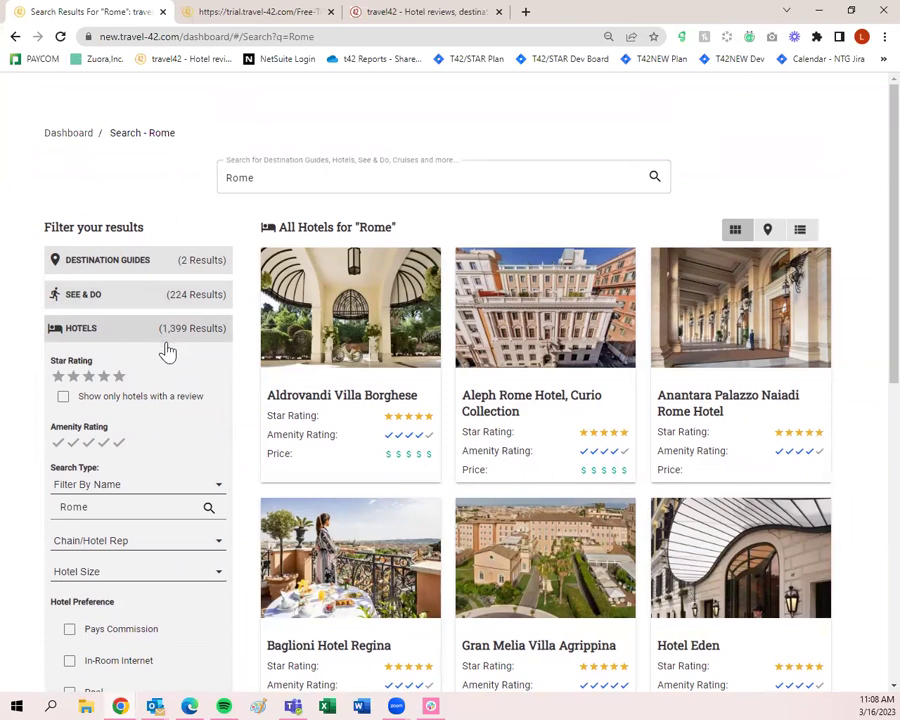
{"action": "scroll", "coordinate": [164, 350], "scroll_direction": "down", "scroll_amount": 1}
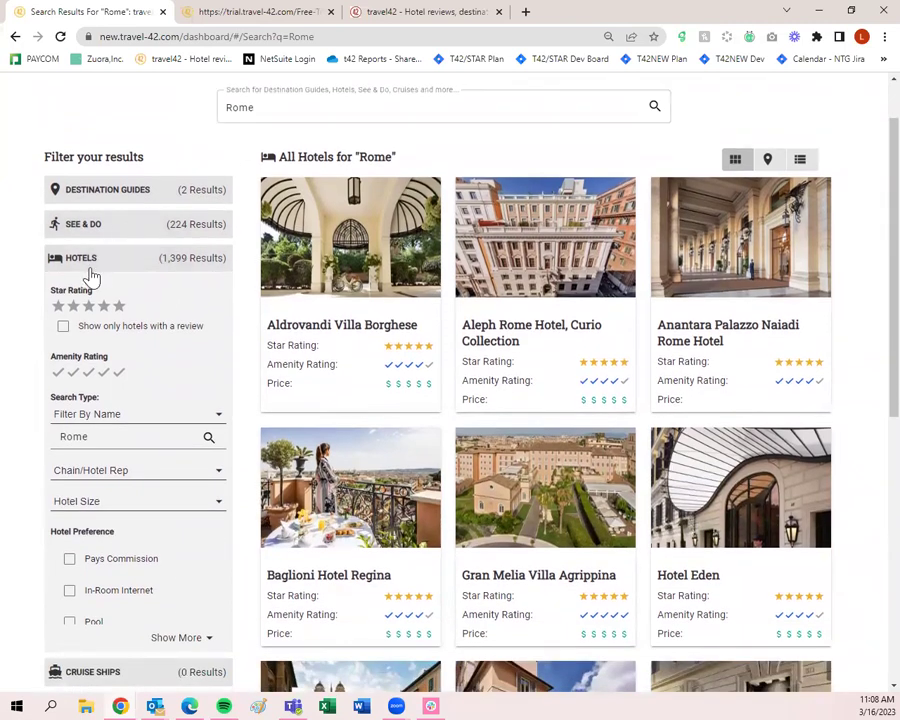
Expand the full list of hotel preferences and filter the Rome hotels to those with a pool
{"action": "scroll", "coordinate": [152, 566], "scroll_direction": "down", "scroll_amount": 1}
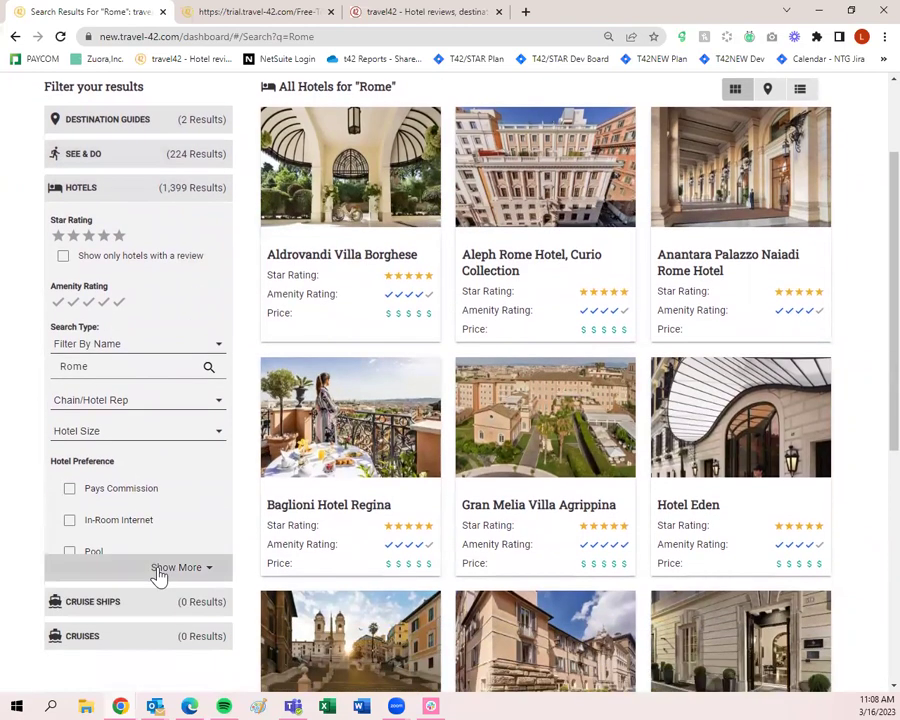
{"action": "left_click", "coordinate": [158, 566]}
{"action": "scroll", "coordinate": [154, 550], "scroll_direction": "down", "scroll_amount": 1}
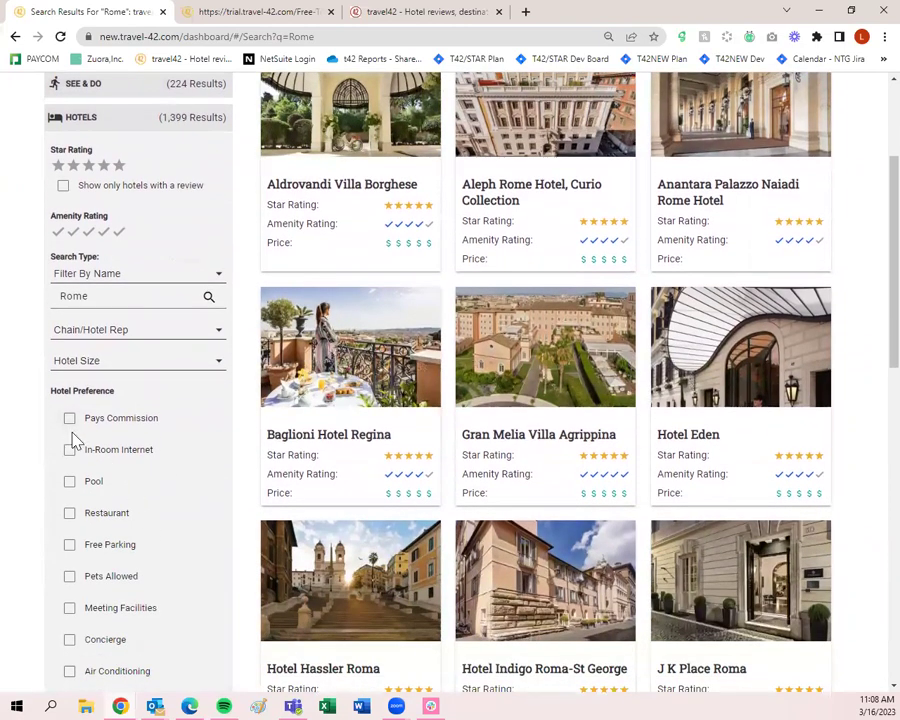
{"action": "left_click", "coordinate": [69, 485]}
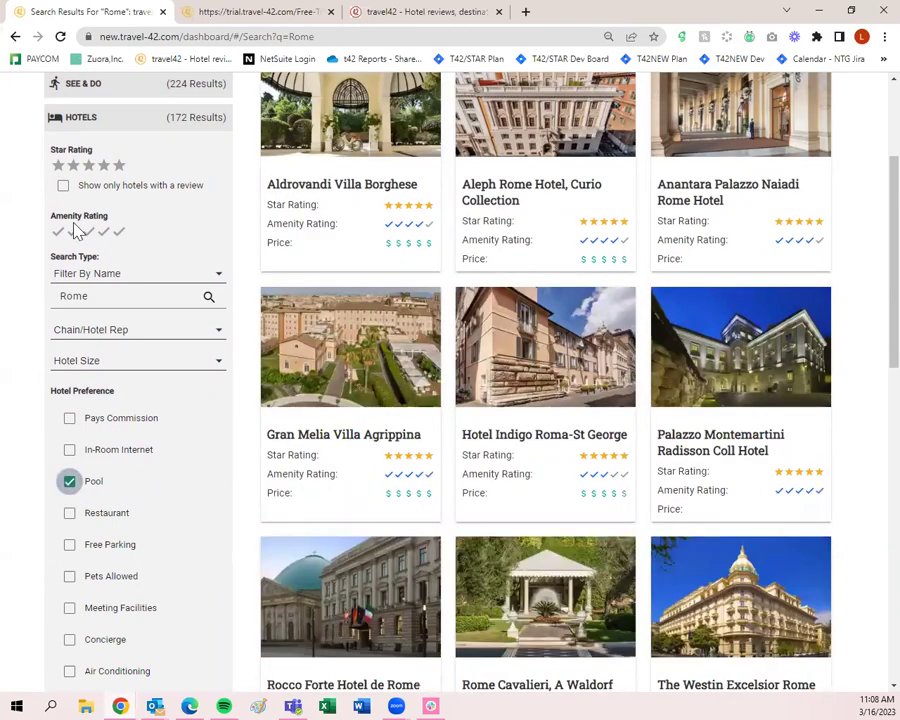
View the filtered Rome hotels on the map and as a list, and return to the grid view
{"action": "scroll", "coordinate": [136, 350], "scroll_direction": "up", "scroll_amount": 3}
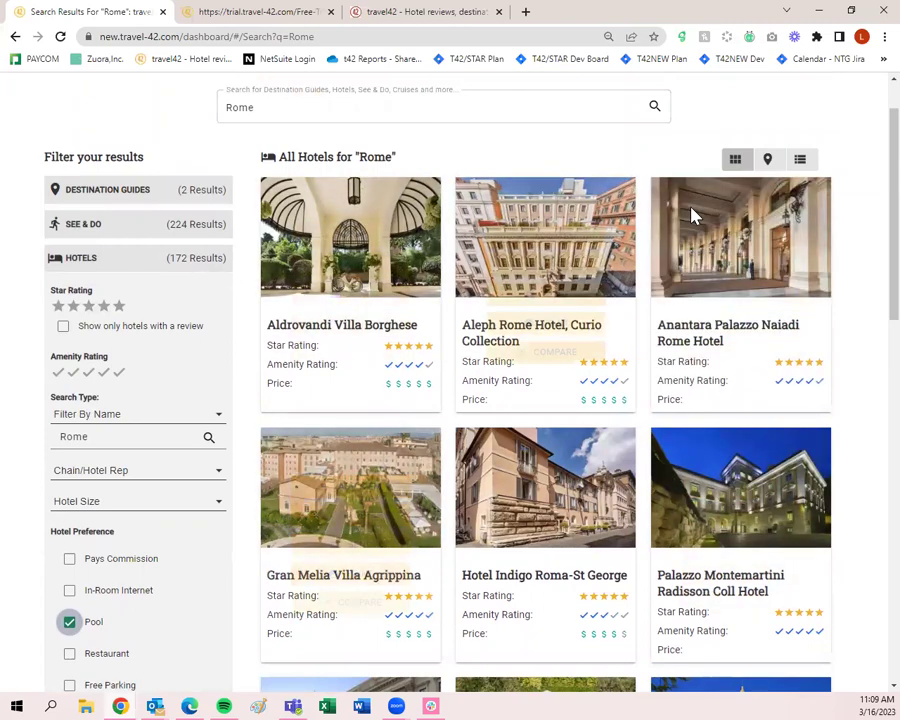
{"action": "left_click", "coordinate": [767, 159]}
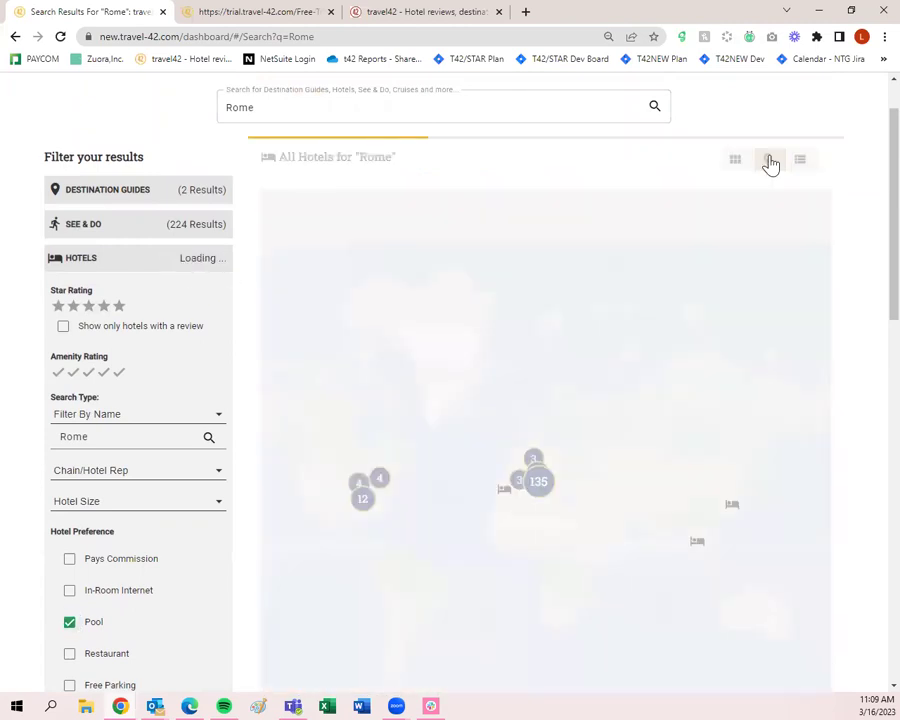
{"action": "left_click", "coordinate": [798, 164]}
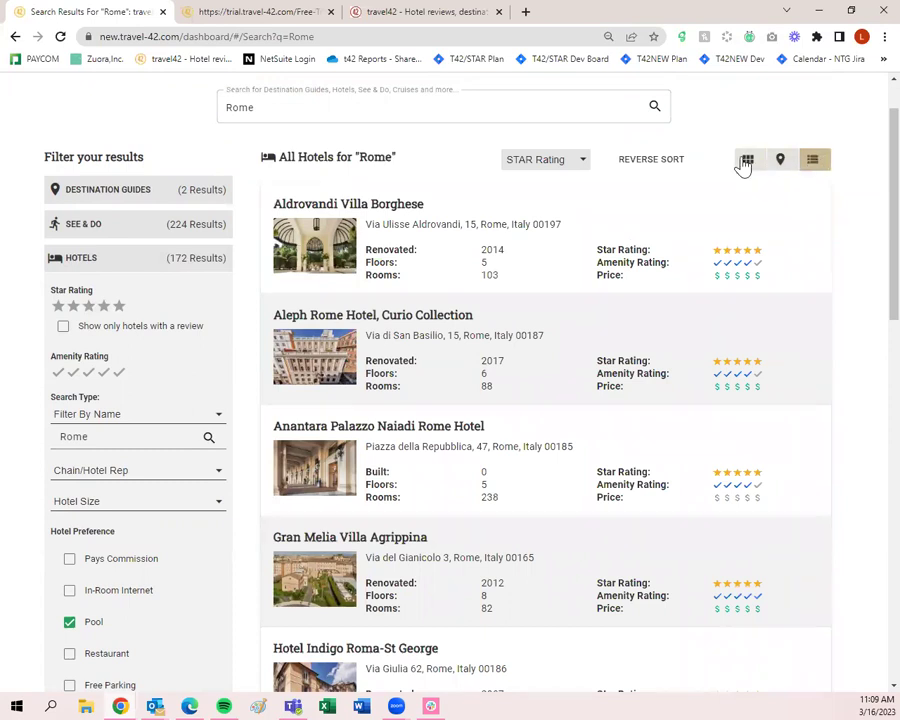
{"action": "left_click", "coordinate": [739, 165]}
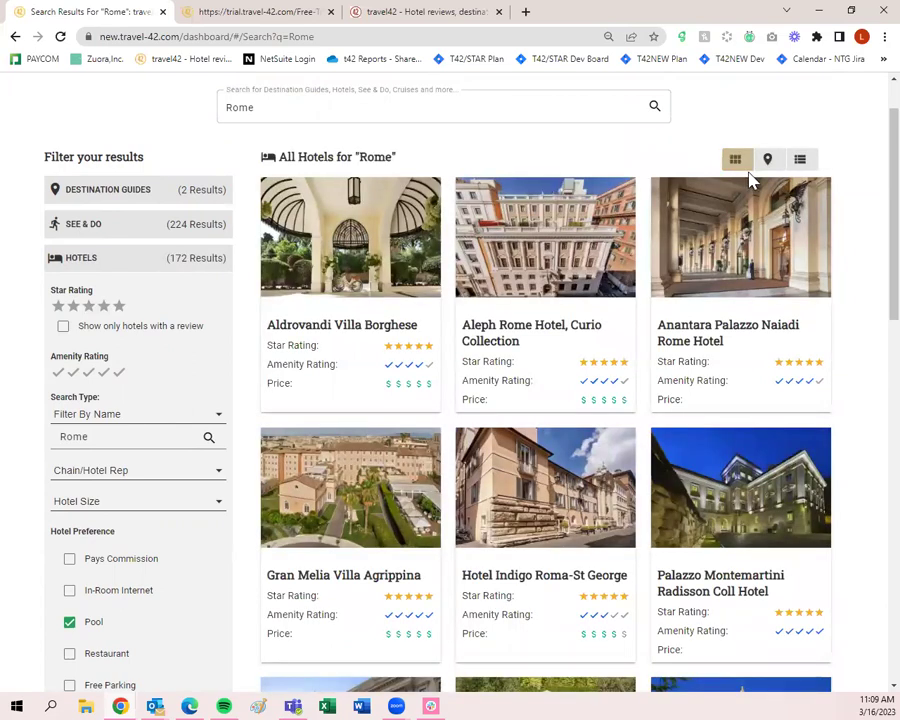
Open the option to add Aldrovandi Villa Borghese to a trip plan, review the search, recent plans and new plan choices, and close it
{"action": "mouse_move", "coordinate": [400, 344]}
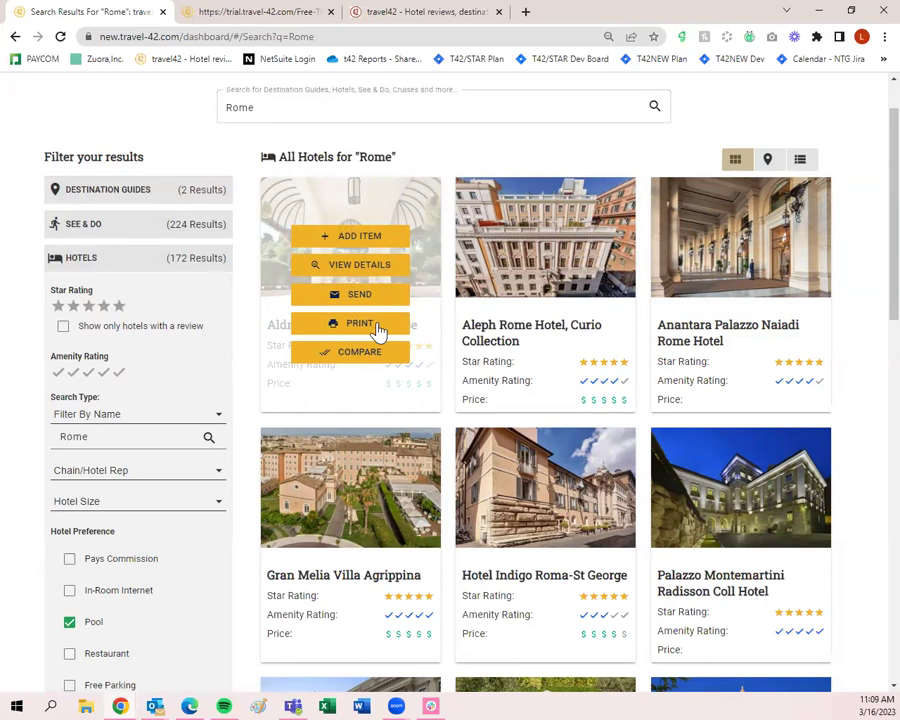
{"action": "left_click", "coordinate": [380, 242]}
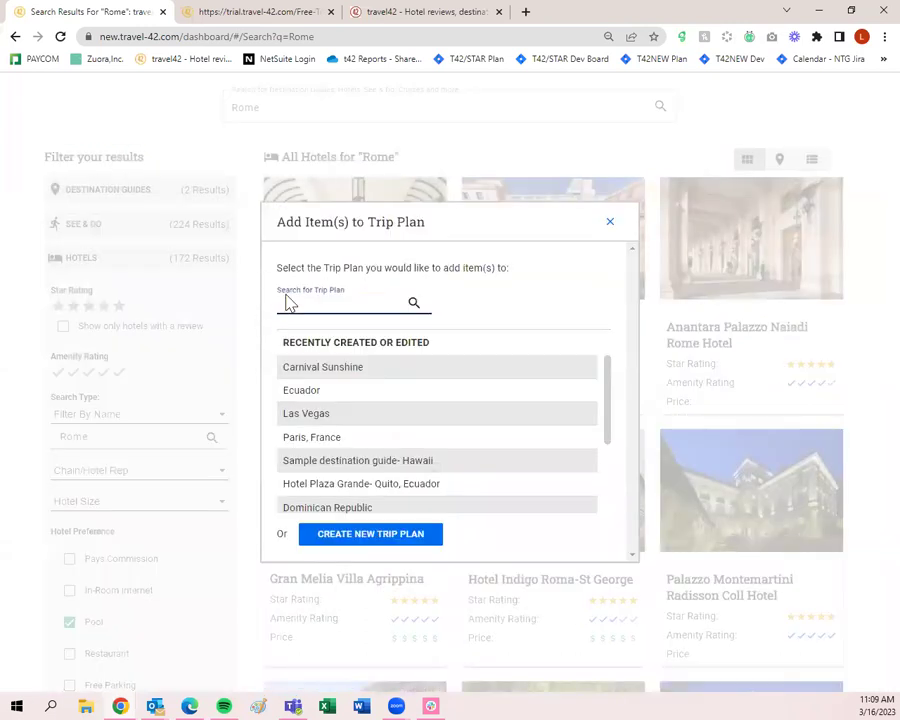
{"action": "left_click", "coordinate": [391, 311]}
{"action": "scroll", "coordinate": [371, 435], "scroll_direction": "down", "scroll_amount": 2}
{"action": "scroll", "coordinate": [375, 445], "scroll_direction": "up", "scroll_amount": 3}
{"action": "left_click", "coordinate": [610, 223]}
Open Quick Send for Aldrovandi Villa Borghese, review the recipient, copy, subject and letter body options, and close it without sending
{"action": "mouse_move", "coordinate": [612, 262]}
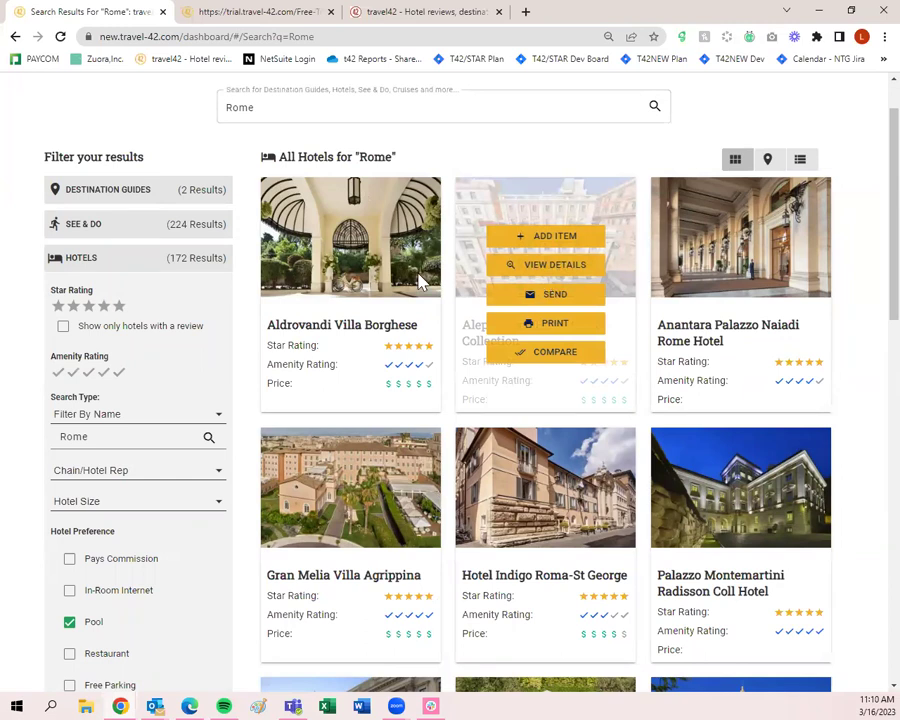
{"action": "mouse_move", "coordinate": [400, 280]}
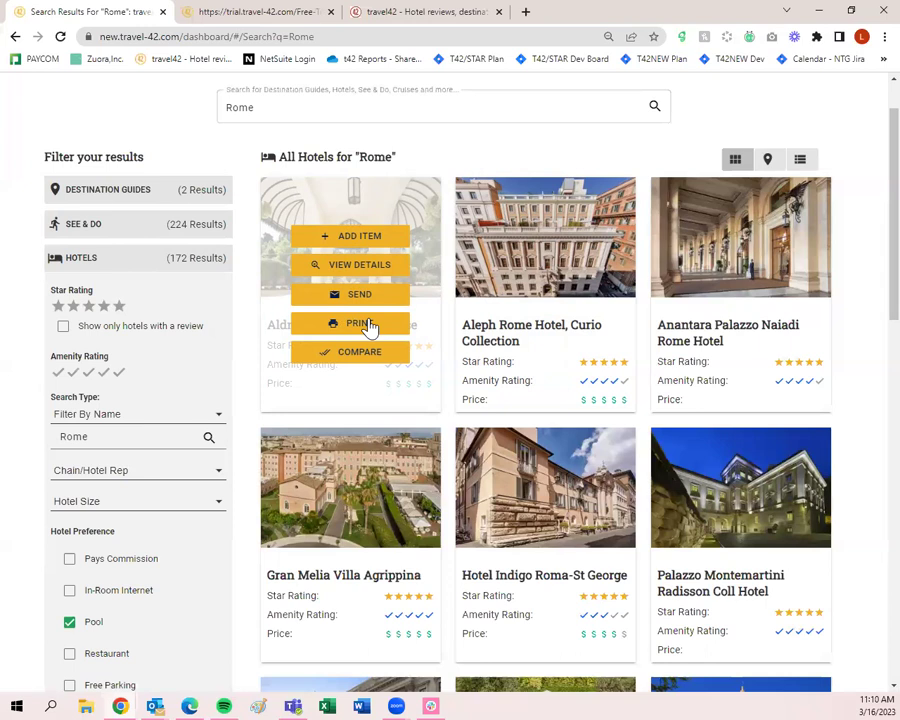
{"action": "left_click", "coordinate": [366, 294]}
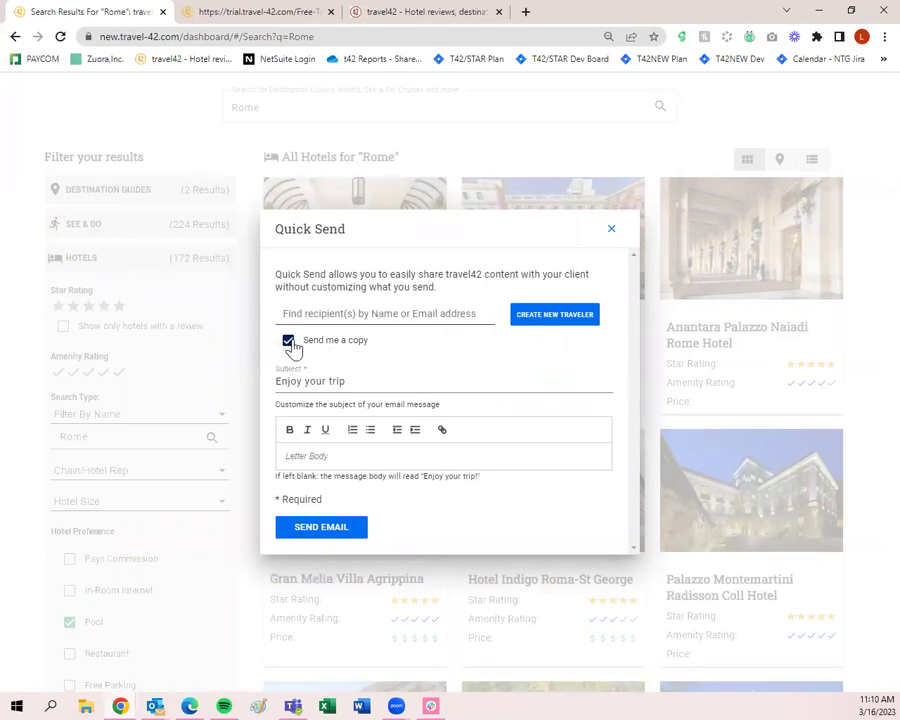
{"action": "left_click", "coordinate": [361, 383]}
{"action": "left_click", "coordinate": [611, 229]}
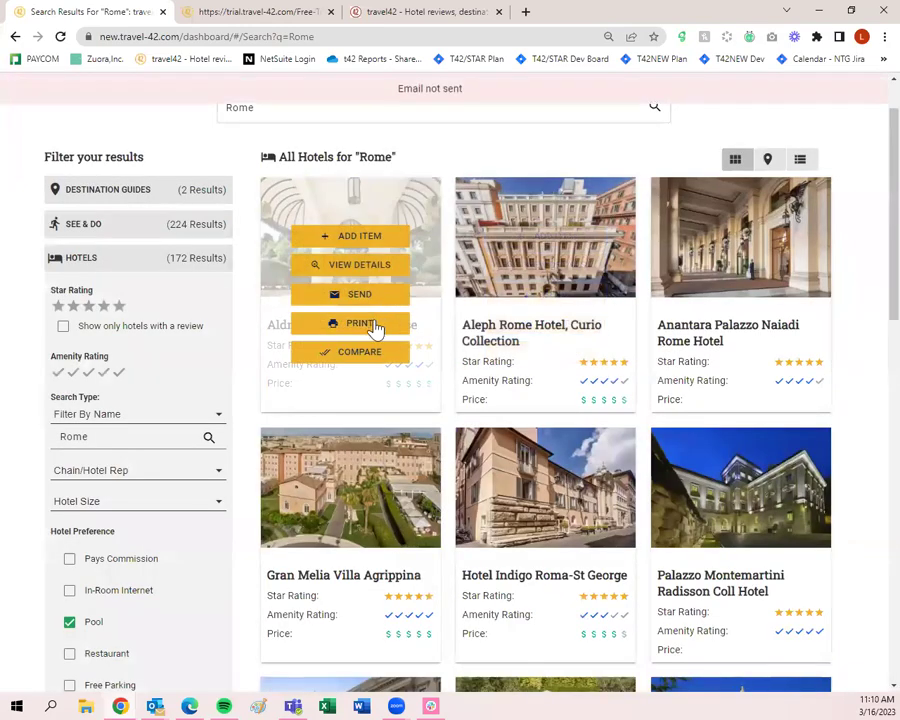
Print the Aldrovandi Villa Borghese report to PDF, open the downloaded file, review its pages from hotel profile to location map, and close it
{"action": "left_click", "coordinate": [376, 327]}
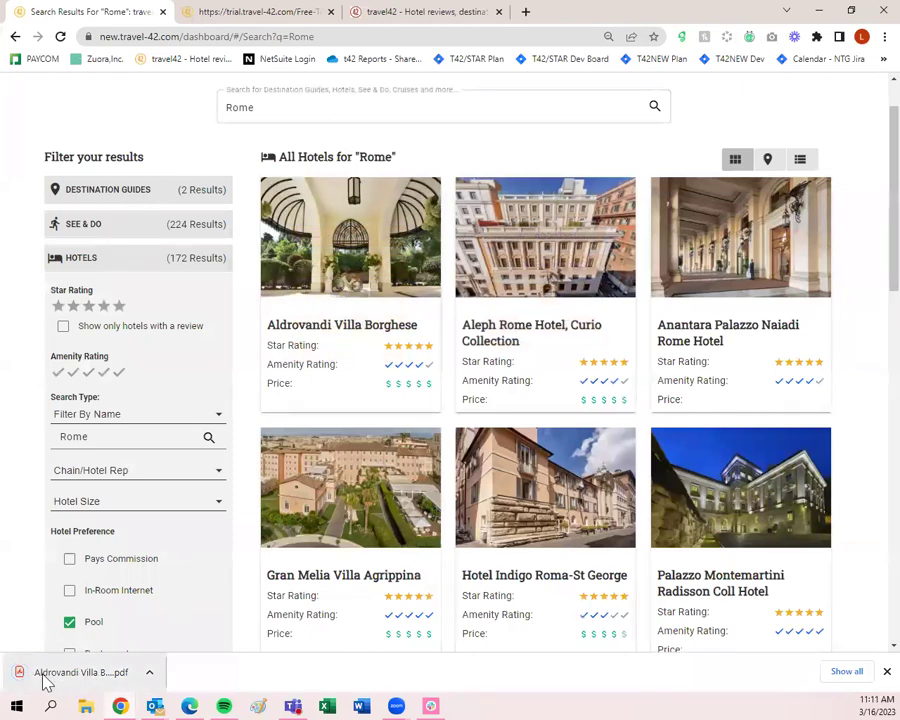
{"action": "left_click", "coordinate": [46, 682]}
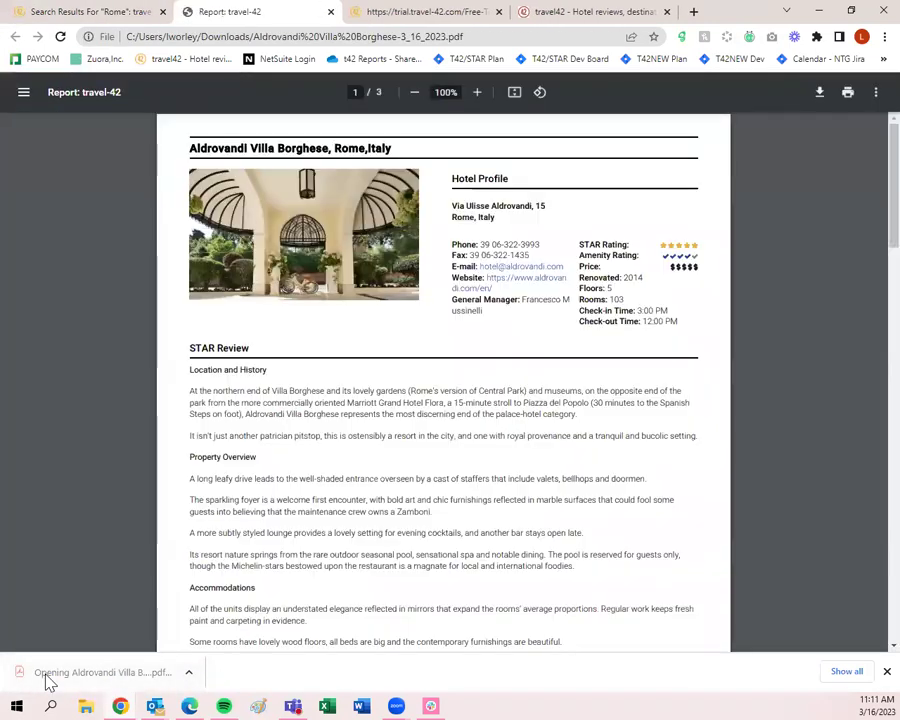
{"action": "scroll", "coordinate": [213, 452], "scroll_direction": "down", "scroll_amount": 1}
{"action": "scroll", "coordinate": [213, 452], "scroll_direction": "down", "scroll_amount": 15}
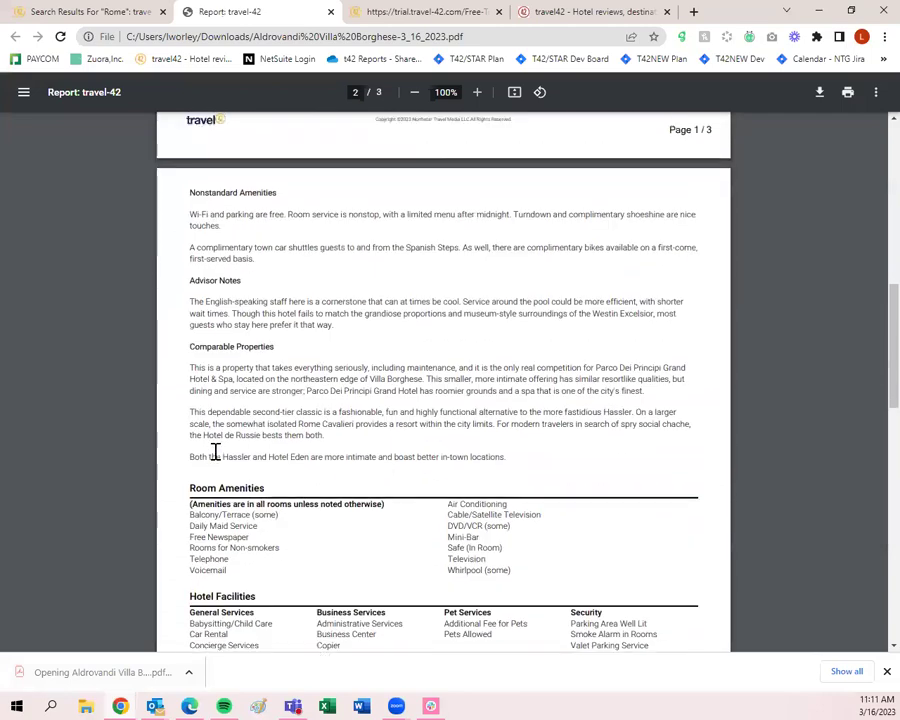
{"action": "scroll", "coordinate": [216, 462], "scroll_direction": "down", "scroll_amount": 2}
{"action": "scroll", "coordinate": [224, 472], "scroll_direction": "up", "scroll_amount": 20}
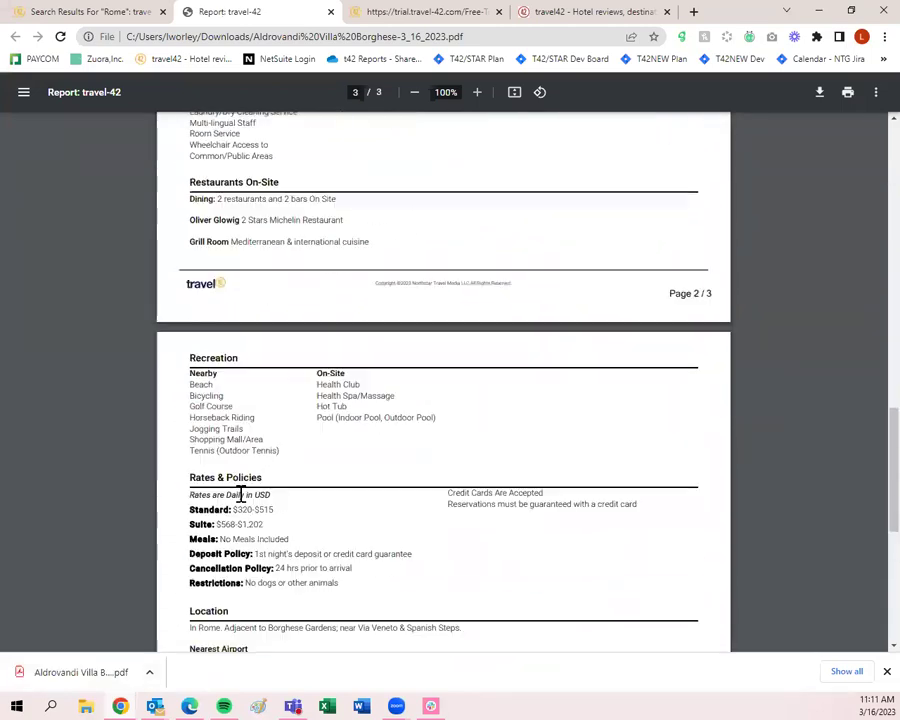
{"action": "scroll", "coordinate": [256, 503], "scroll_direction": "up", "scroll_amount": 1}
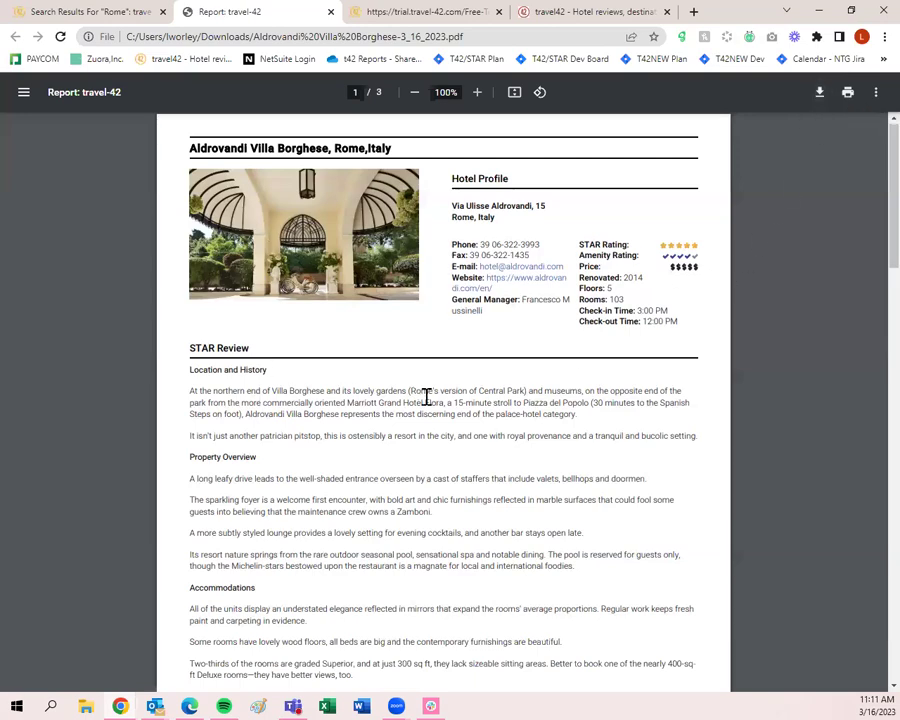
{"action": "scroll", "coordinate": [427, 397], "scroll_direction": "down", "scroll_amount": 15}
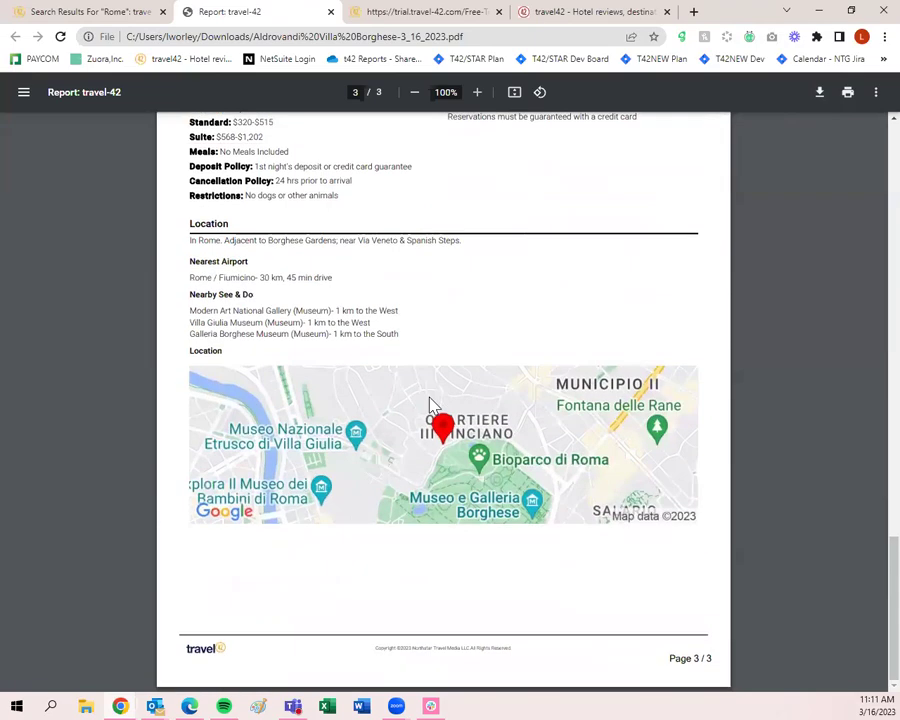
{"action": "scroll", "coordinate": [432, 405], "scroll_direction": "up", "scroll_amount": 15}
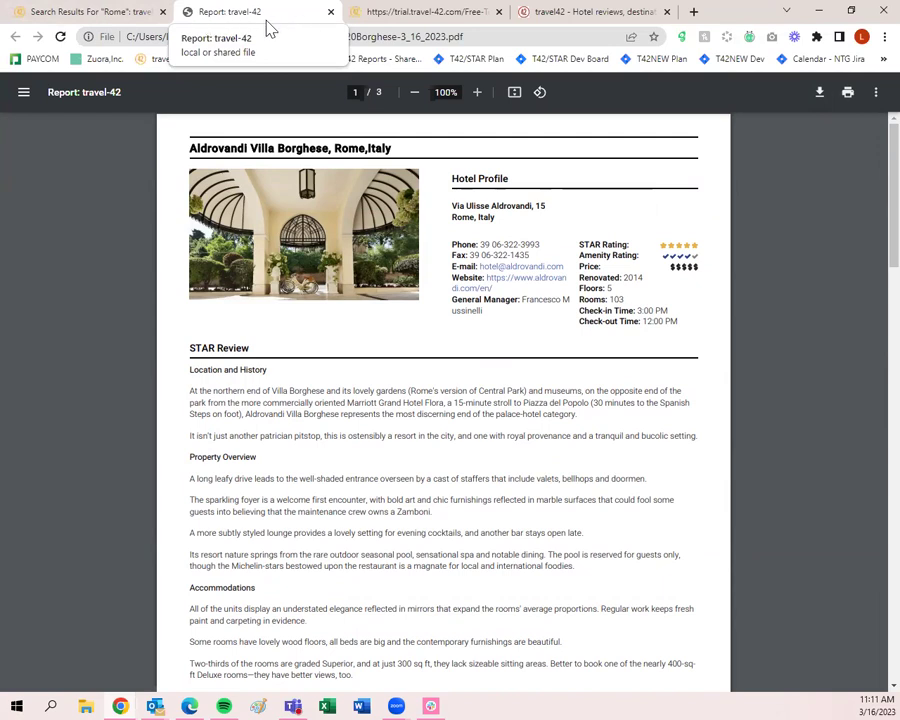
{"action": "left_click", "coordinate": [330, 14]}
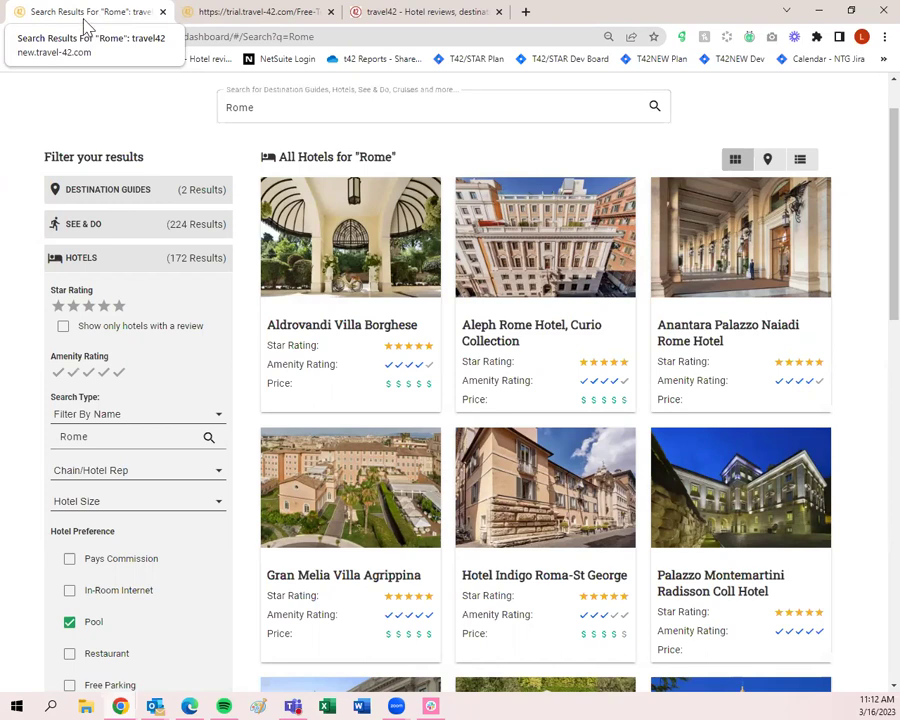
Mark Aldrovandi Villa Borghese, Rocco Forte Hotel de Rome and Castello Della Castelluccia for comparison
{"action": "mouse_move", "coordinate": [382, 267]}
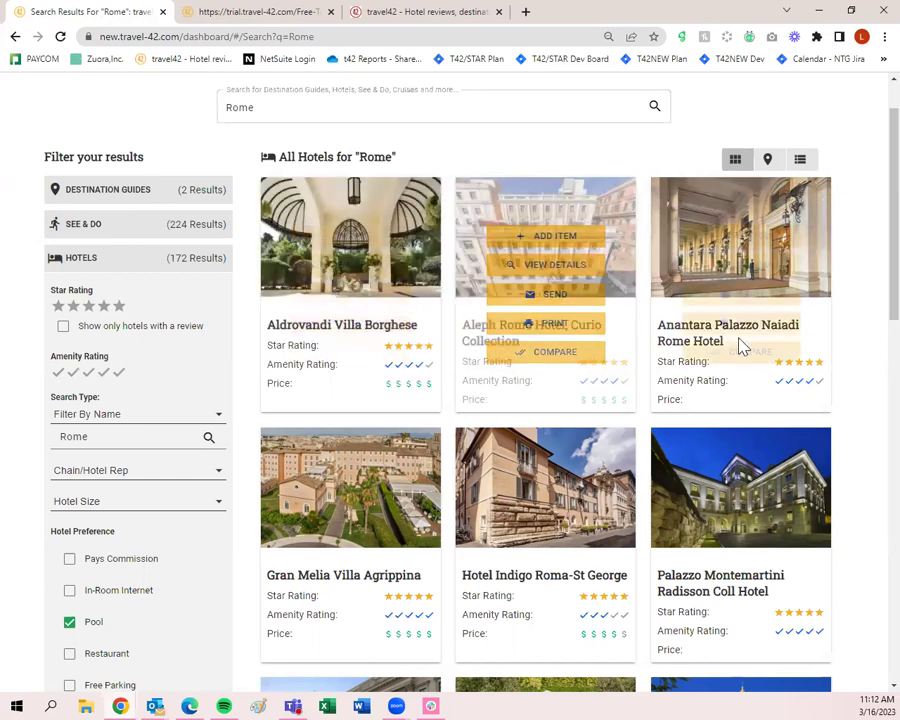
{"action": "mouse_move", "coordinate": [370, 330]}
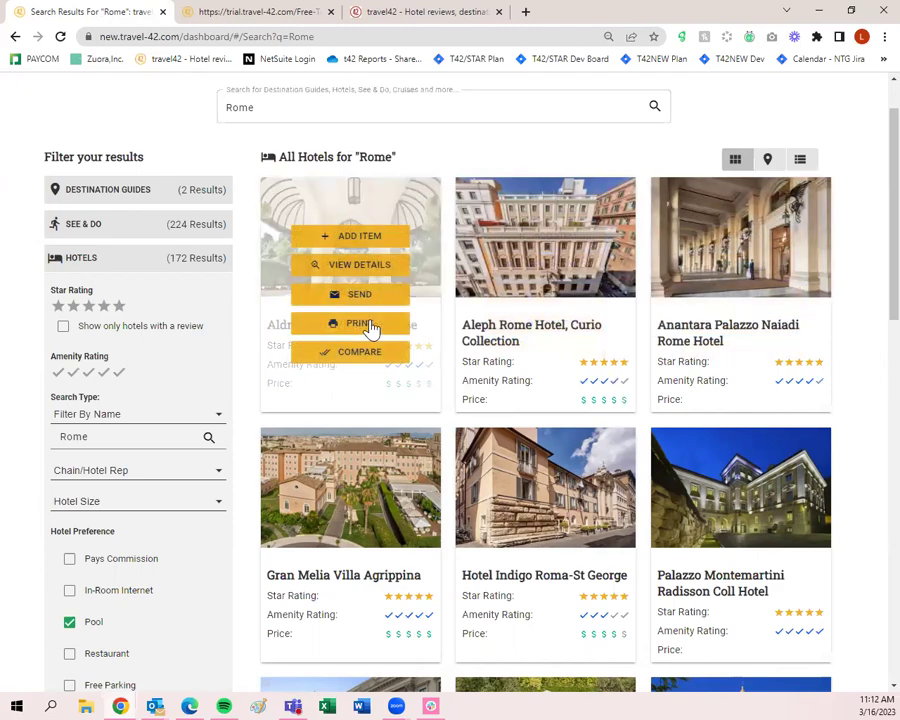
{"action": "scroll", "coordinate": [370, 330], "scroll_direction": "down", "scroll_amount": 5}
{"action": "scroll", "coordinate": [415, 370], "scroll_direction": "up", "scroll_amount": 6}
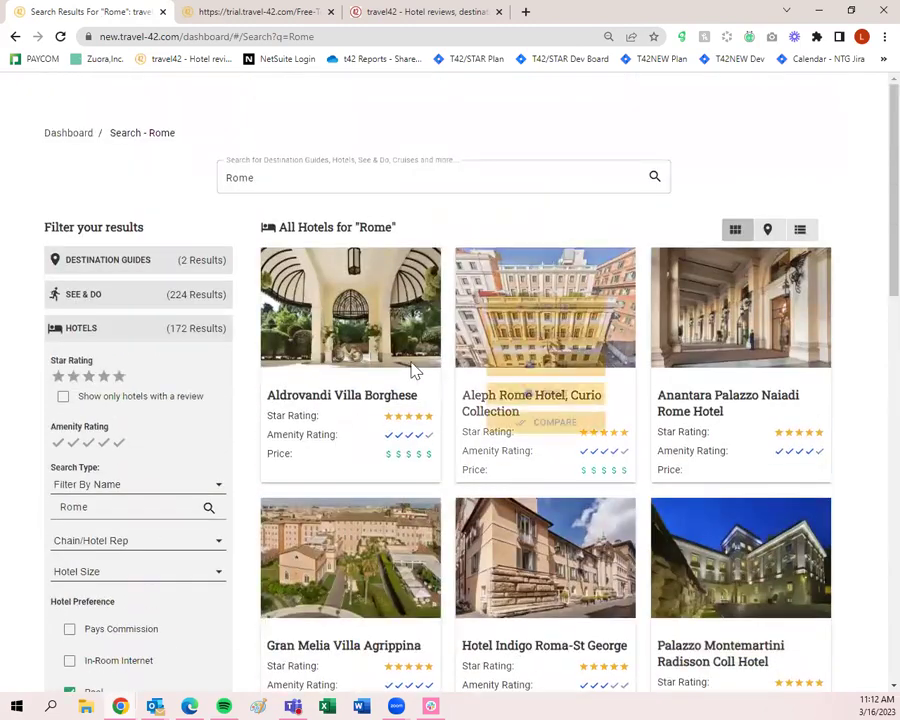
{"action": "left_click", "coordinate": [337, 422]}
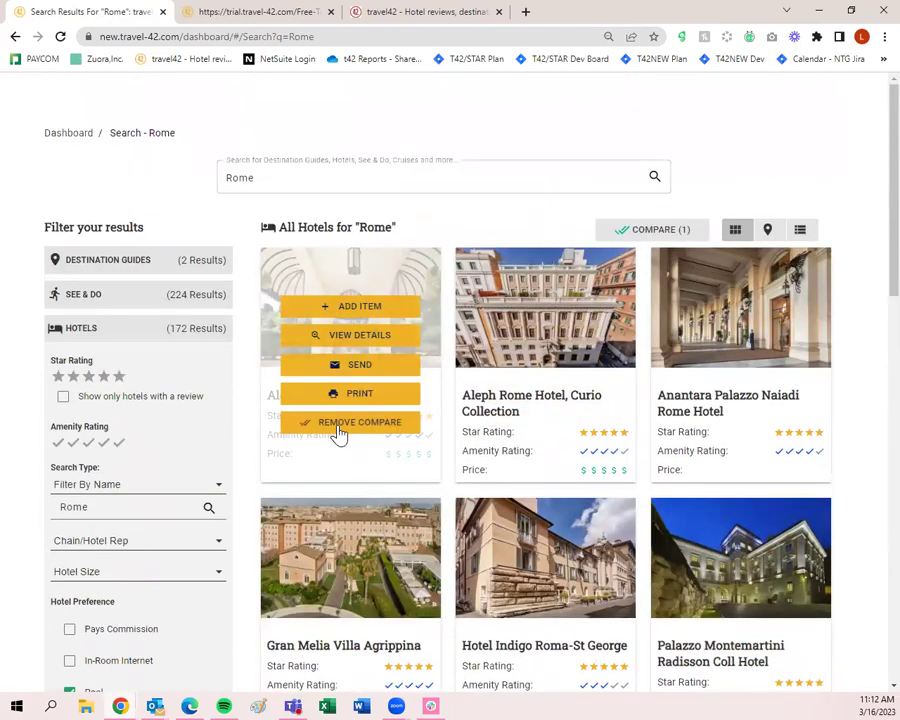
{"action": "scroll", "coordinate": [337, 432], "scroll_direction": "down", "scroll_amount": 5}
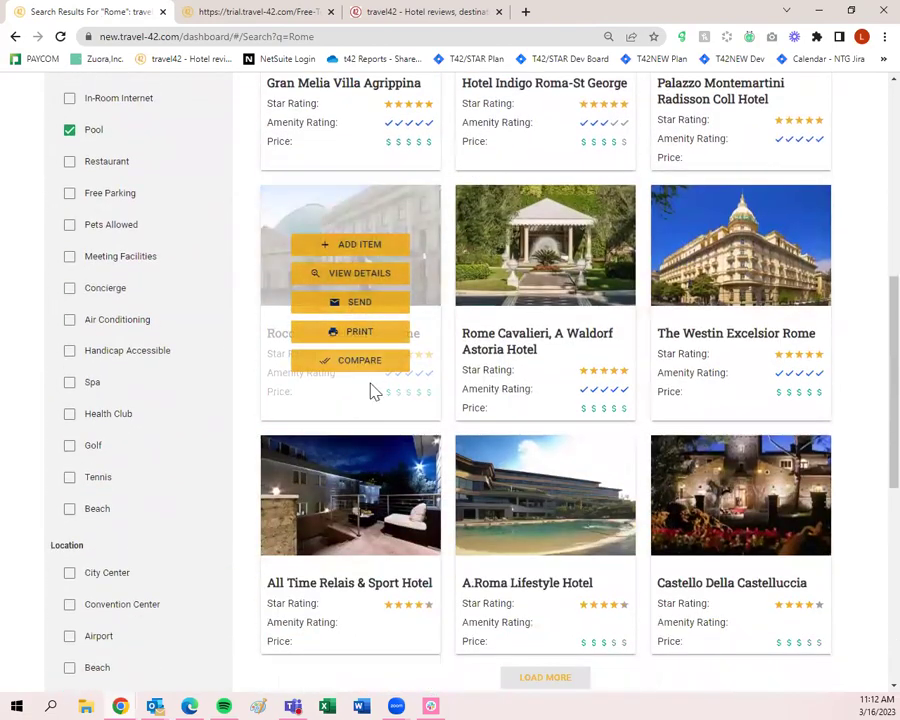
{"action": "left_click", "coordinate": [378, 368]}
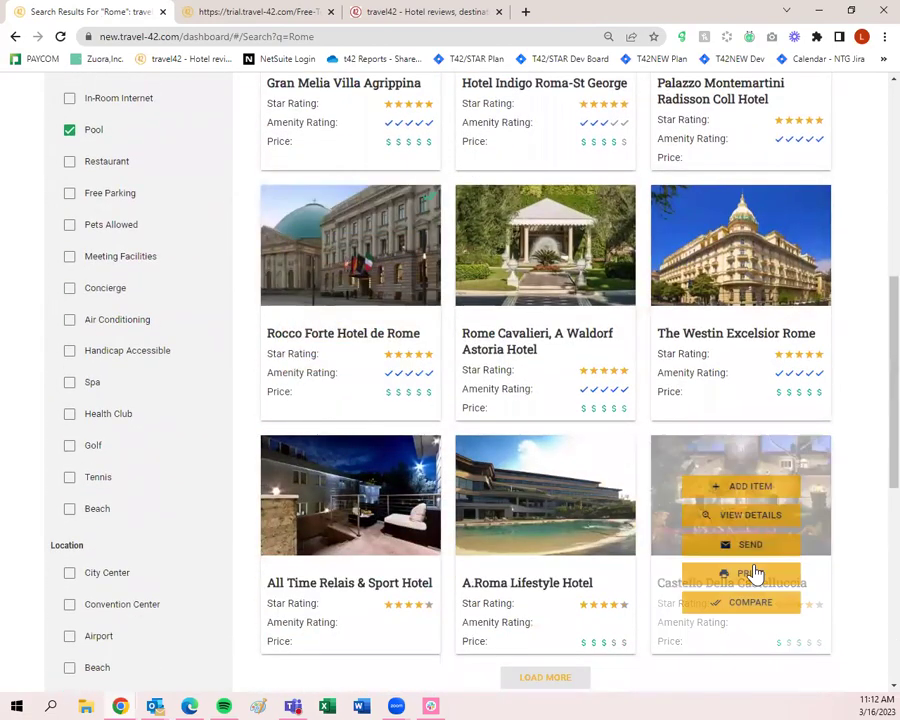
{"action": "left_click", "coordinate": [757, 604]}
{"action": "scroll", "coordinate": [757, 556], "scroll_direction": "up", "scroll_amount": 6}
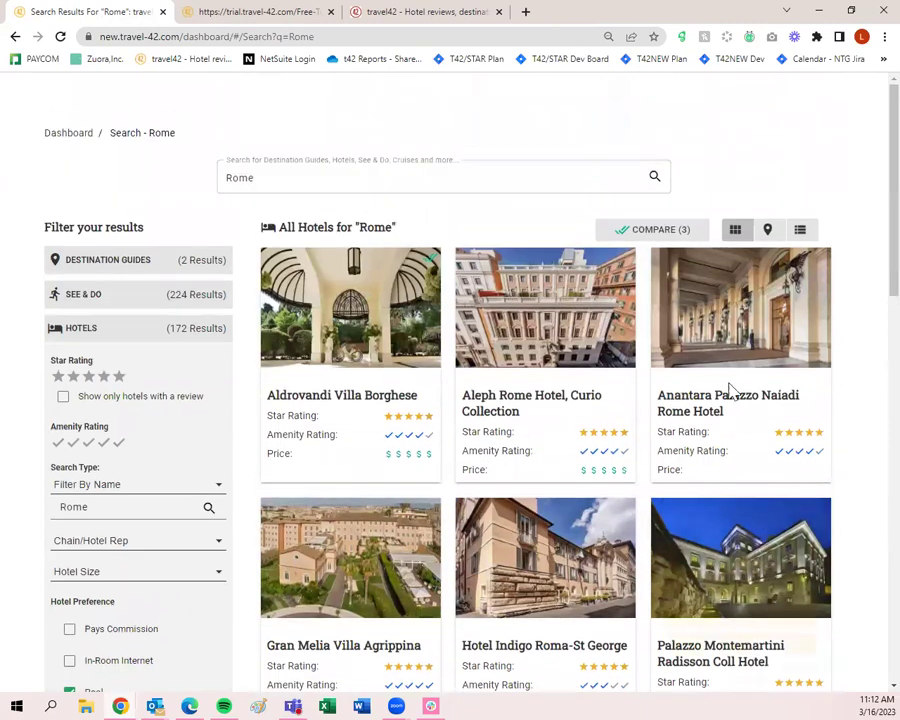
Open the comparison of the three marked hotels and examine their ratings, prices, sizes and amenities side by side
{"action": "left_click", "coordinate": [664, 232]}
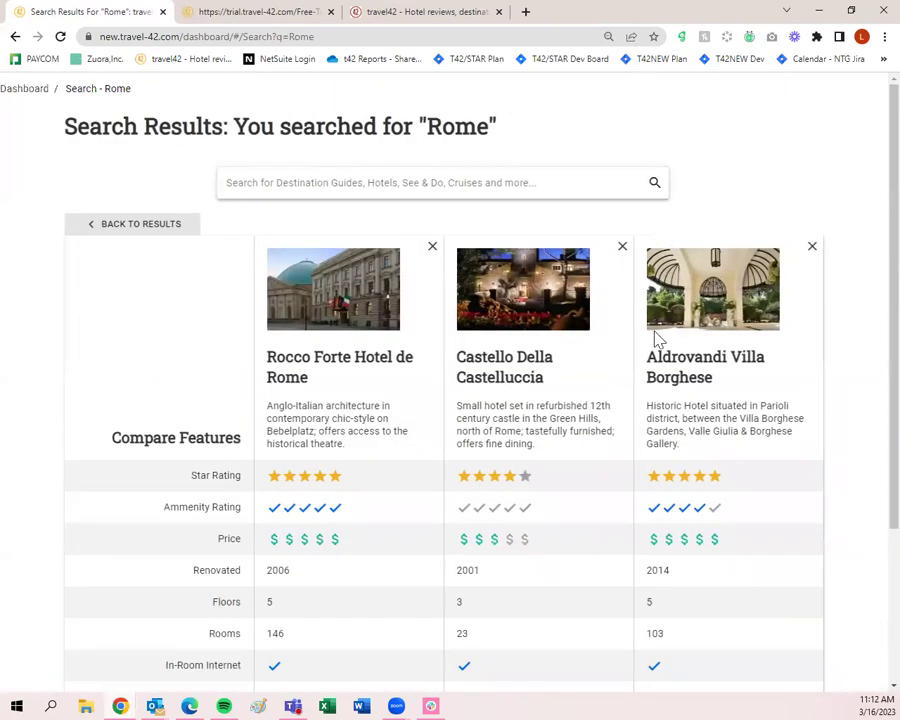
{"action": "scroll", "coordinate": [600, 420], "scroll_direction": "down", "scroll_amount": 4}
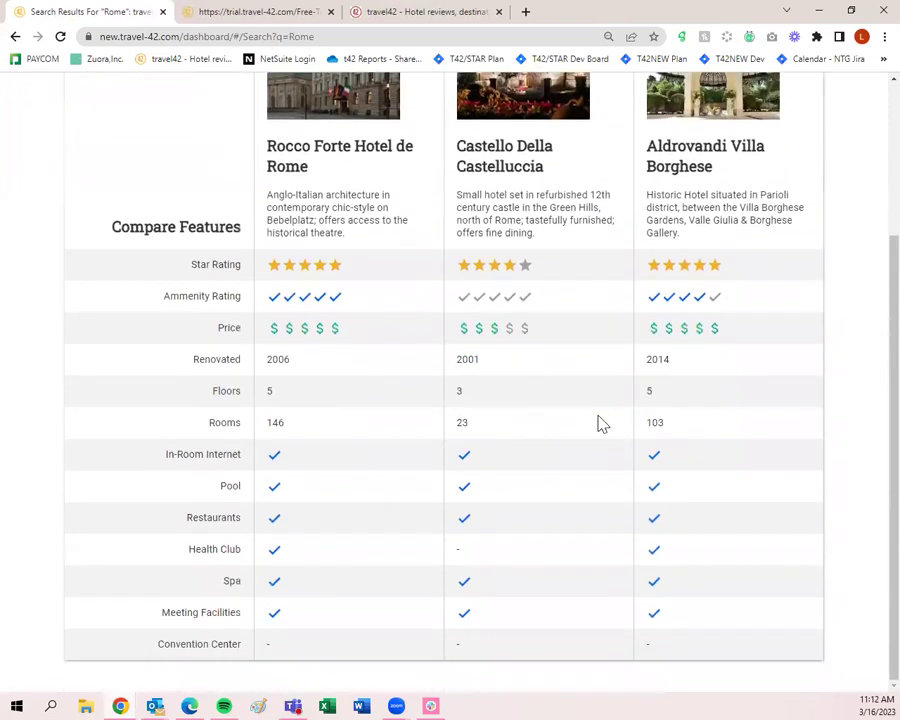
{"action": "scroll", "coordinate": [598, 424], "scroll_direction": "up", "scroll_amount": 4}
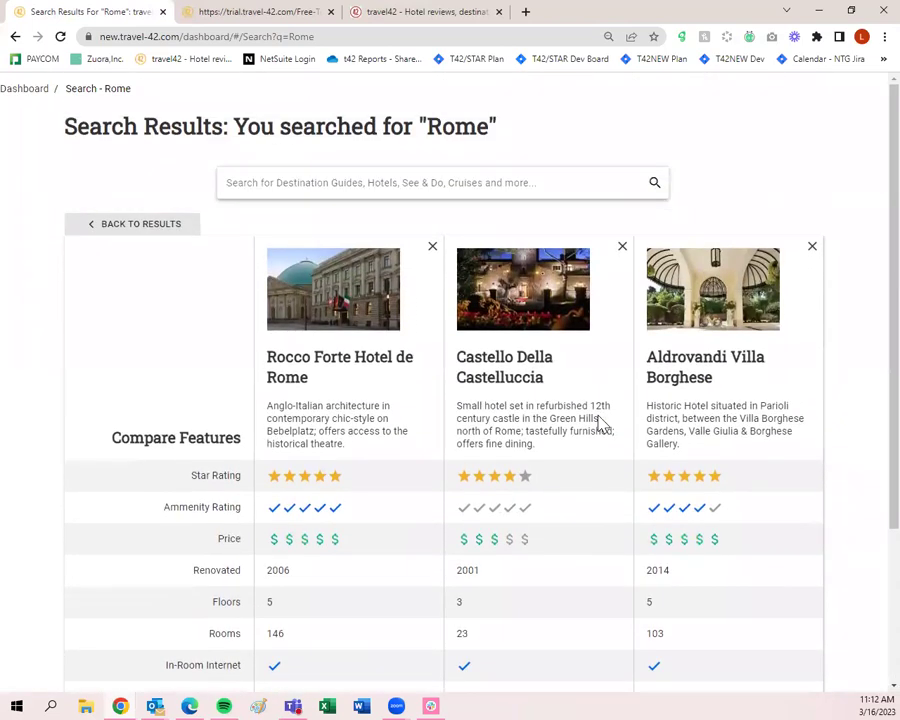
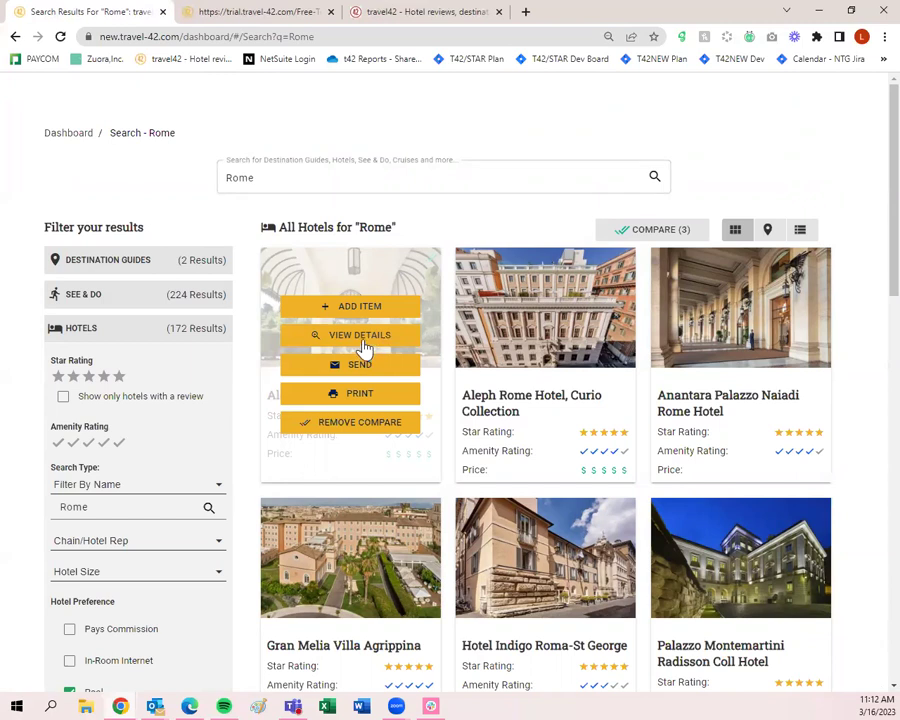
Open the details of Aldrovandi Villa Borghese from the hotel results and examine its overview, print and send options, and photo gallery
{"action": "left_click", "coordinate": [387, 340]}
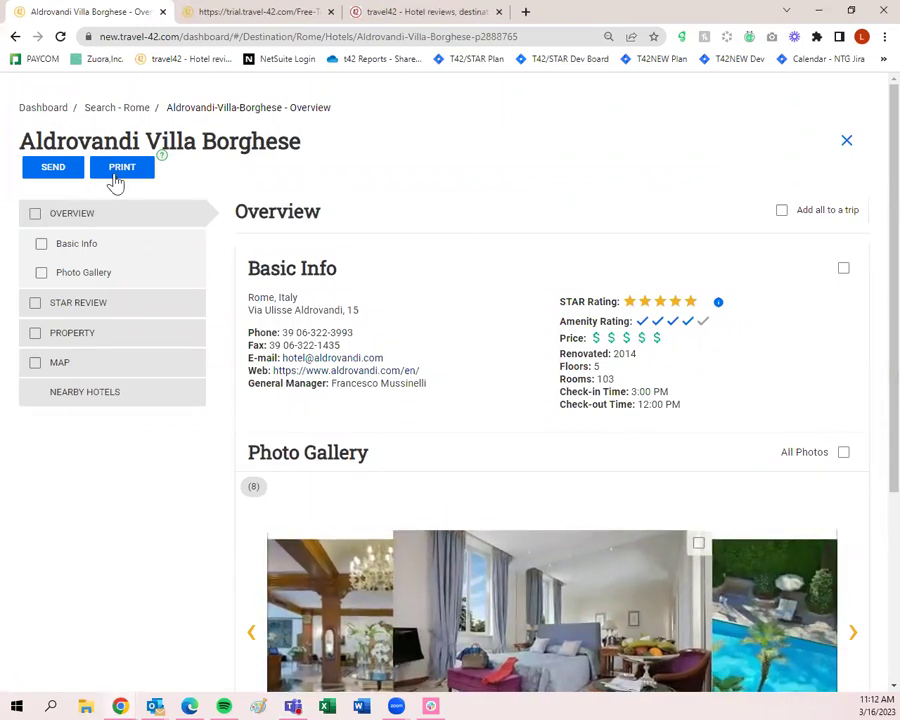
{"action": "mouse_move", "coordinate": [163, 158]}
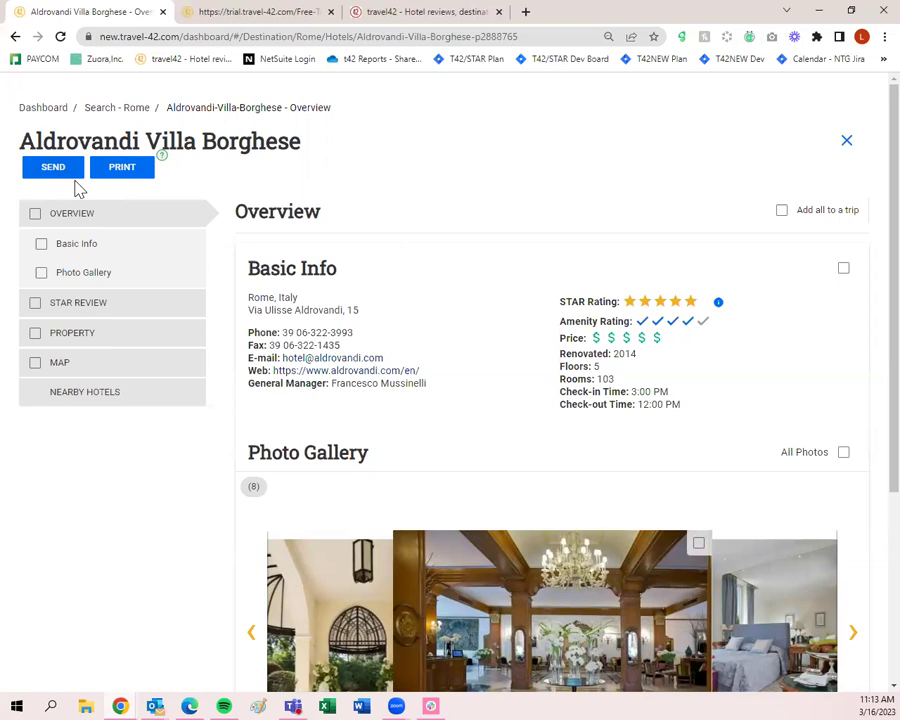
{"action": "scroll", "coordinate": [337, 266], "scroll_direction": "down", "scroll_amount": 3}
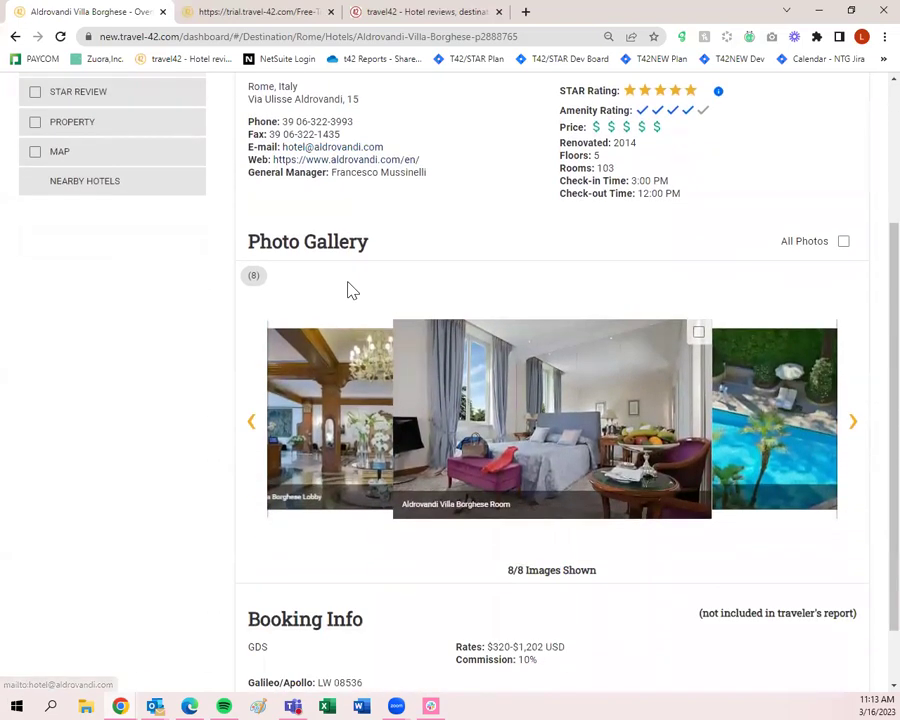
Examine the hotel's booking info, STAR review, property details and map in turn, and return to its overview
{"action": "scroll", "coordinate": [352, 290], "scroll_direction": "down", "scroll_amount": 1}
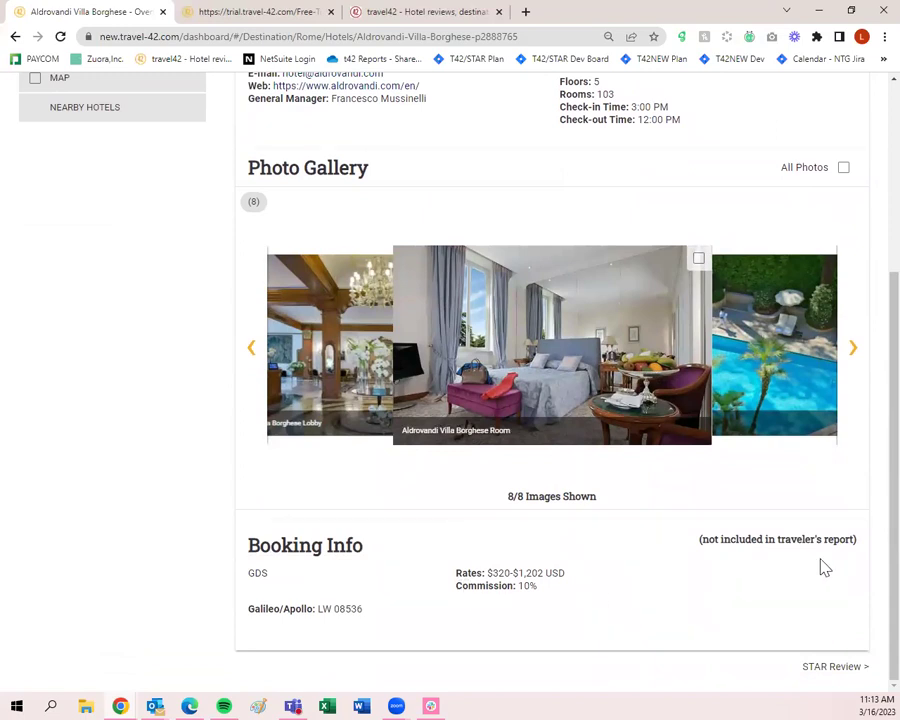
{"action": "left_click", "coordinate": [844, 670]}
{"action": "scroll", "coordinate": [510, 348], "scroll_direction": "down", "scroll_amount": 5}
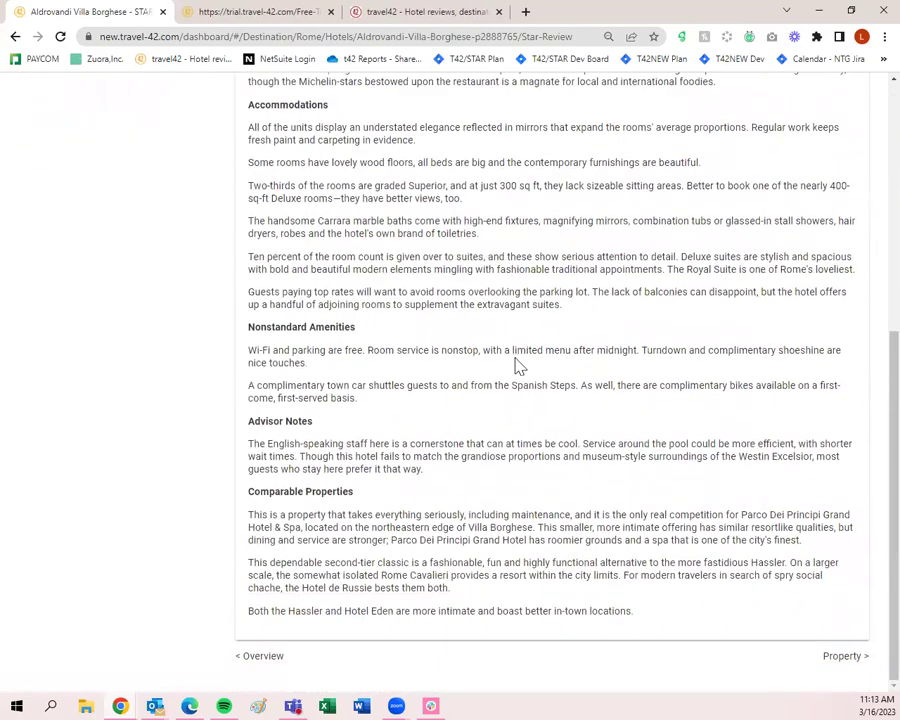
{"action": "left_click", "coordinate": [822, 660]}
{"action": "scroll", "coordinate": [622, 496], "scroll_direction": "down", "scroll_amount": 7}
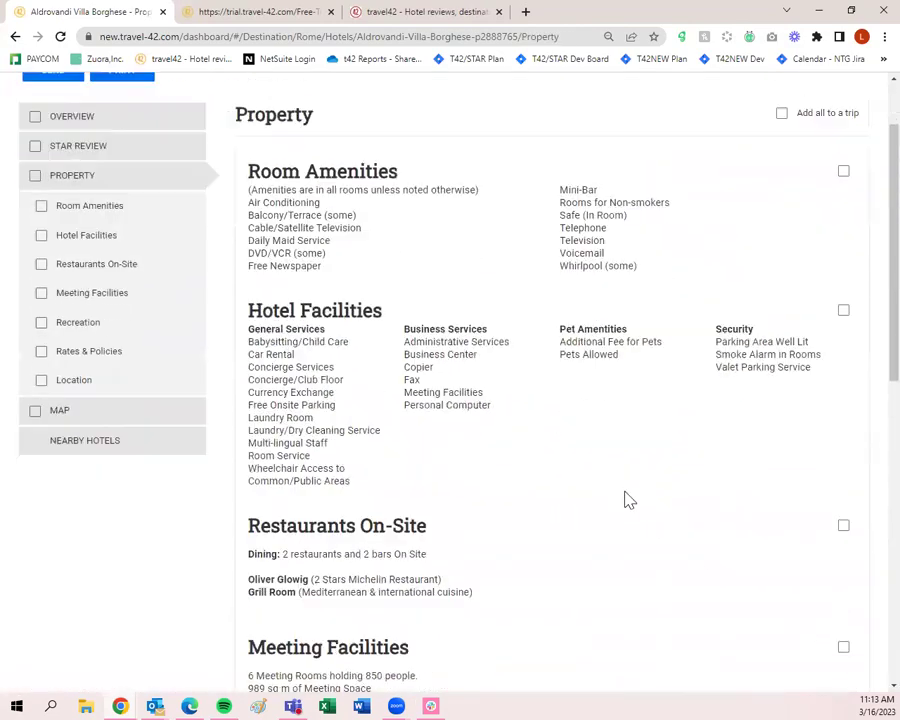
{"action": "scroll", "coordinate": [640, 510], "scroll_direction": "down", "scroll_amount": 2}
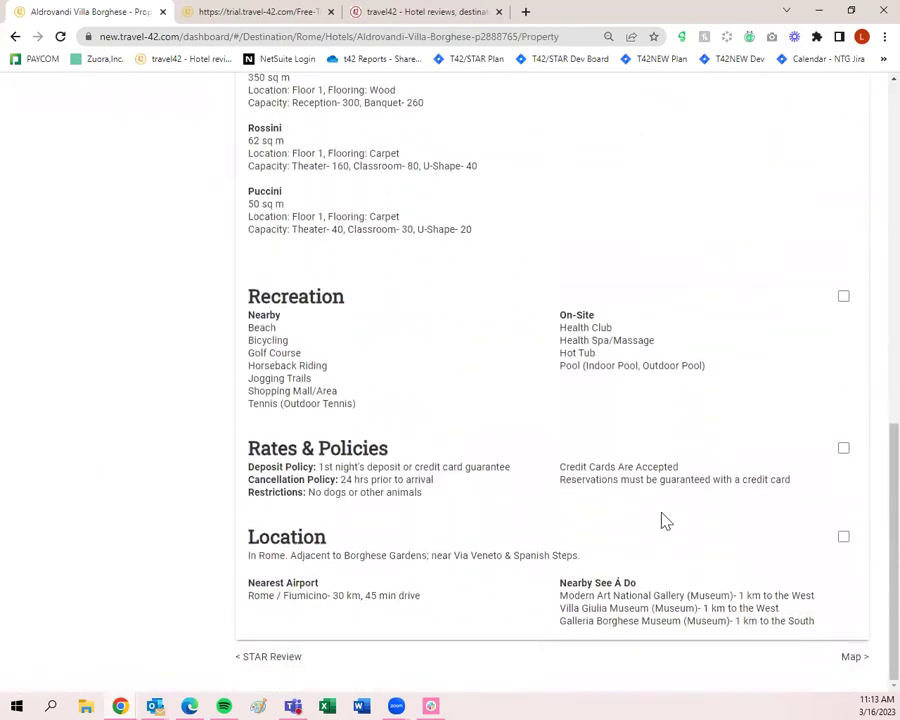
{"action": "left_click", "coordinate": [850, 652]}
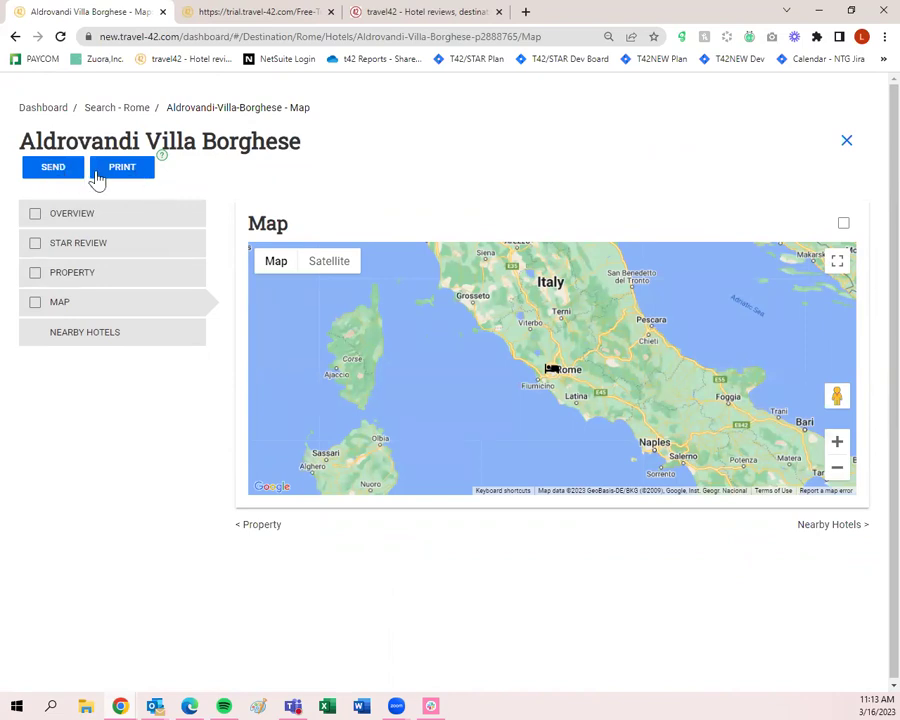
{"action": "left_click", "coordinate": [141, 216]}
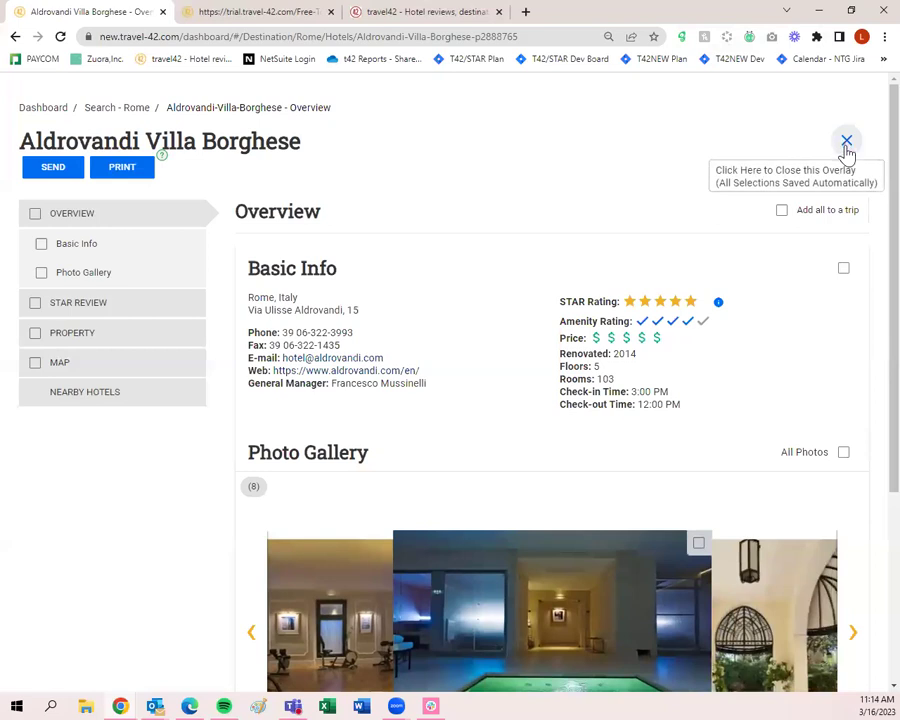
Return to the dashboard, search for "rome" and bring up the action options for the Rome, Italy destination guide
{"action": "left_click", "coordinate": [32, 110]}
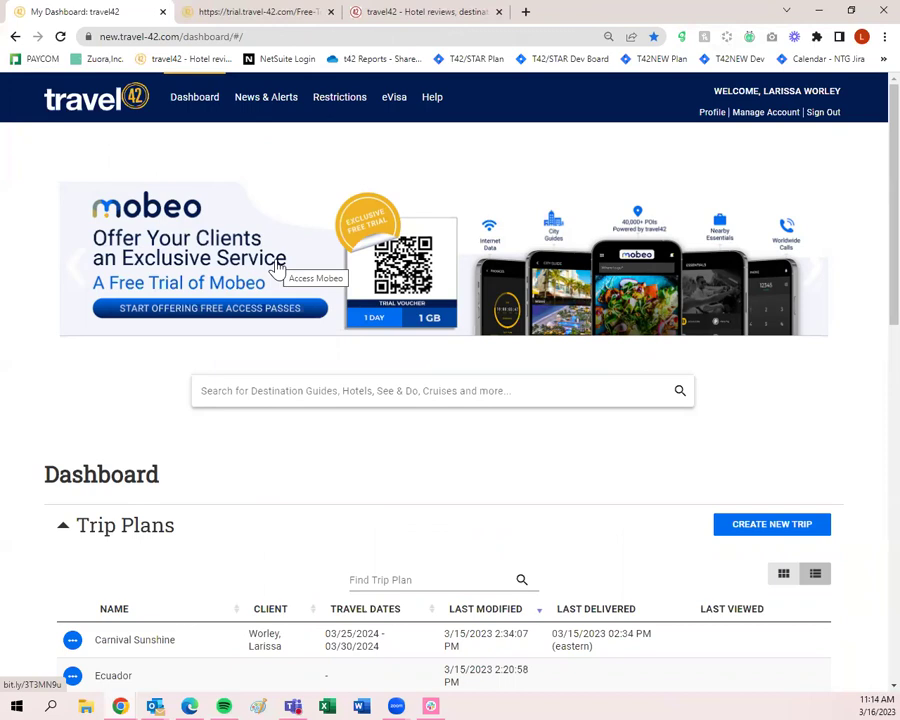
{"action": "left_click", "coordinate": [337, 380]}
{"action": "type", "text": "rome"}
{"action": "key", "text": "Return"}
{"action": "mouse_move", "coordinate": [337, 386]}
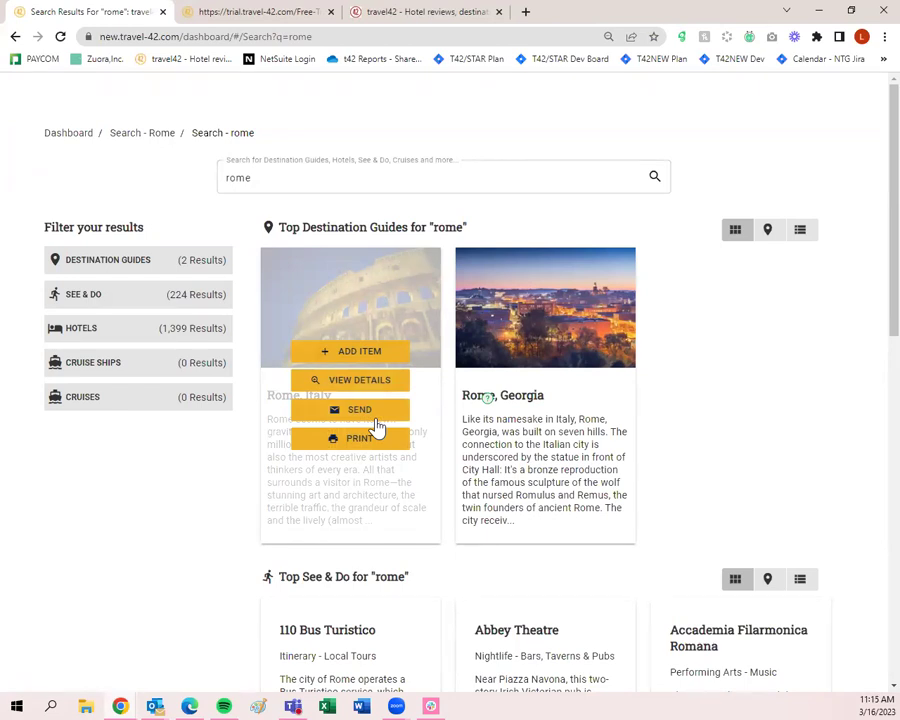
Go back to the dashboard and review the Trip Plans and Travelers sections
{"action": "left_click", "coordinate": [85, 138]}
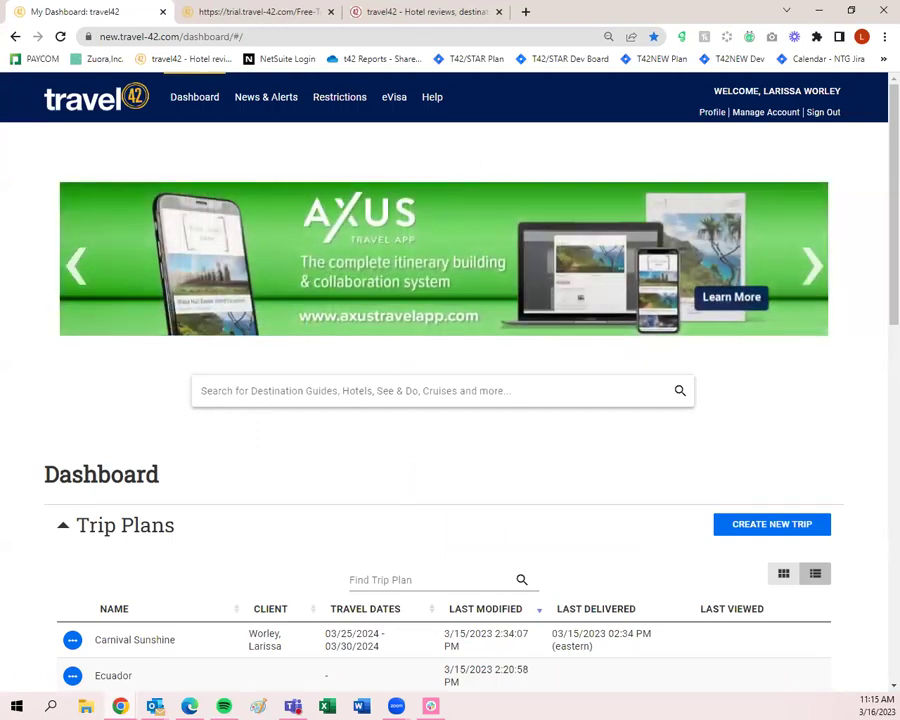
{"action": "scroll", "coordinate": [675, 462], "scroll_direction": "down", "scroll_amount": 3}
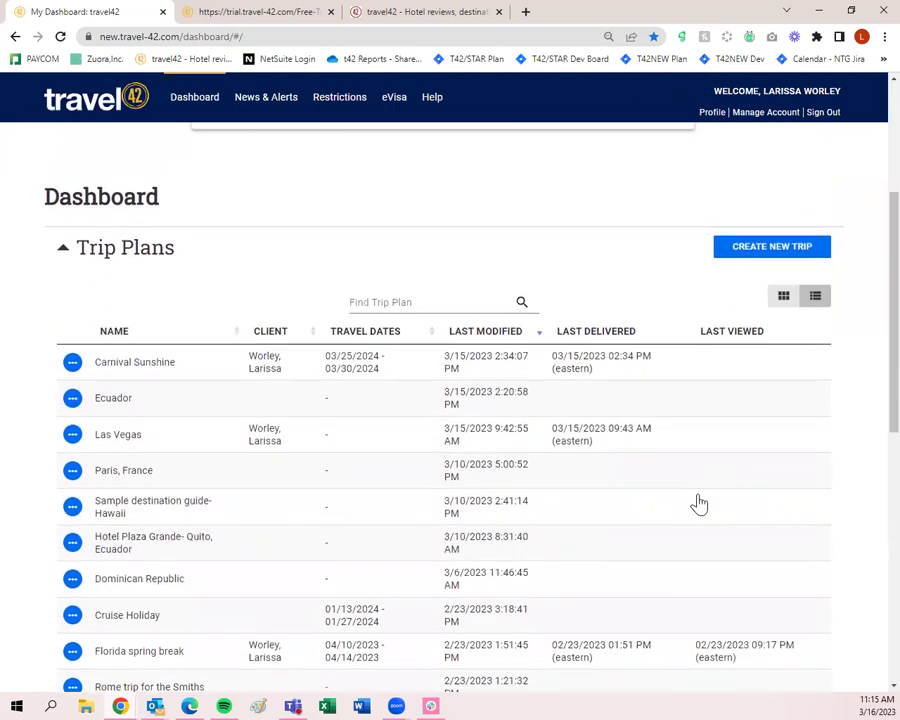
{"action": "scroll", "coordinate": [697, 500], "scroll_direction": "down", "scroll_amount": 7}
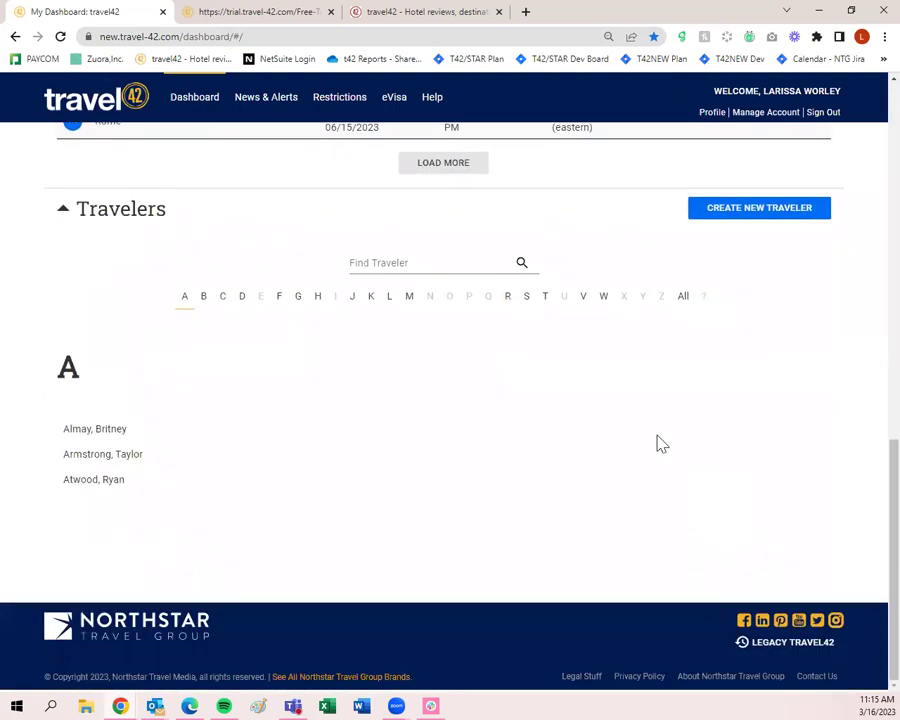
{"action": "scroll", "coordinate": [580, 460], "scroll_direction": "up", "scroll_amount": 7}
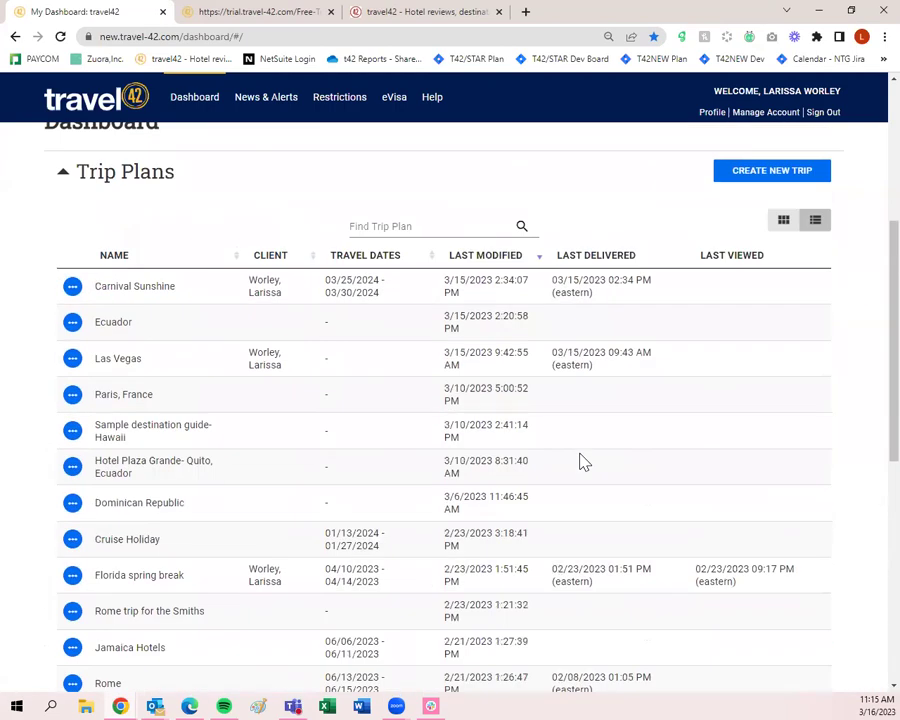
{"action": "scroll", "coordinate": [330, 392], "scroll_direction": "down", "scroll_amount": 6}
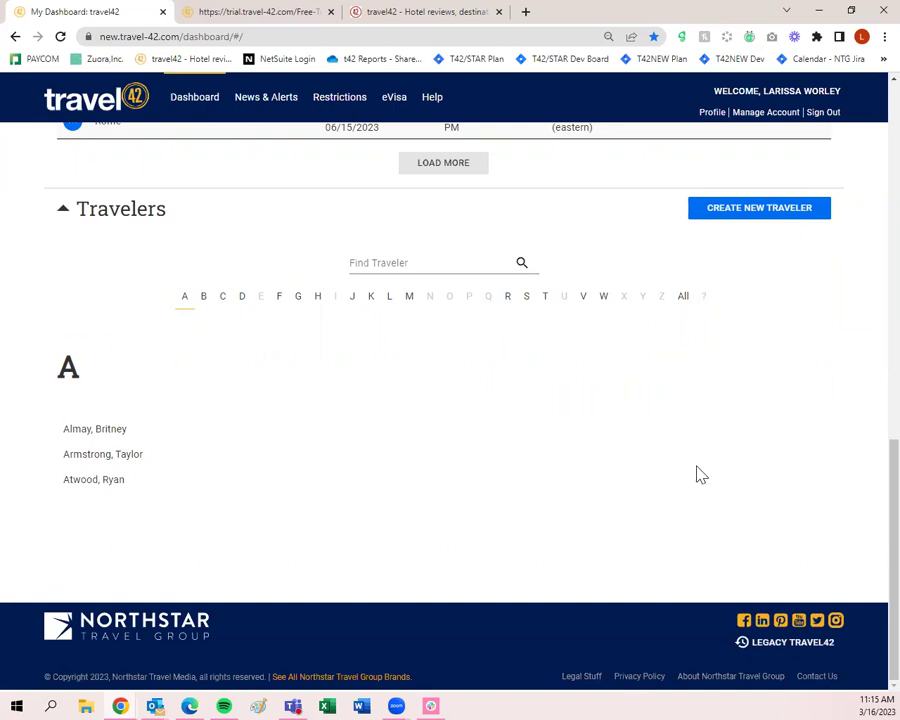
Open the new traveler form, check its required, additional and preferences sections, and close it without saving
{"action": "scroll", "coordinate": [590, 540], "scroll_direction": "up", "scroll_amount": 1}
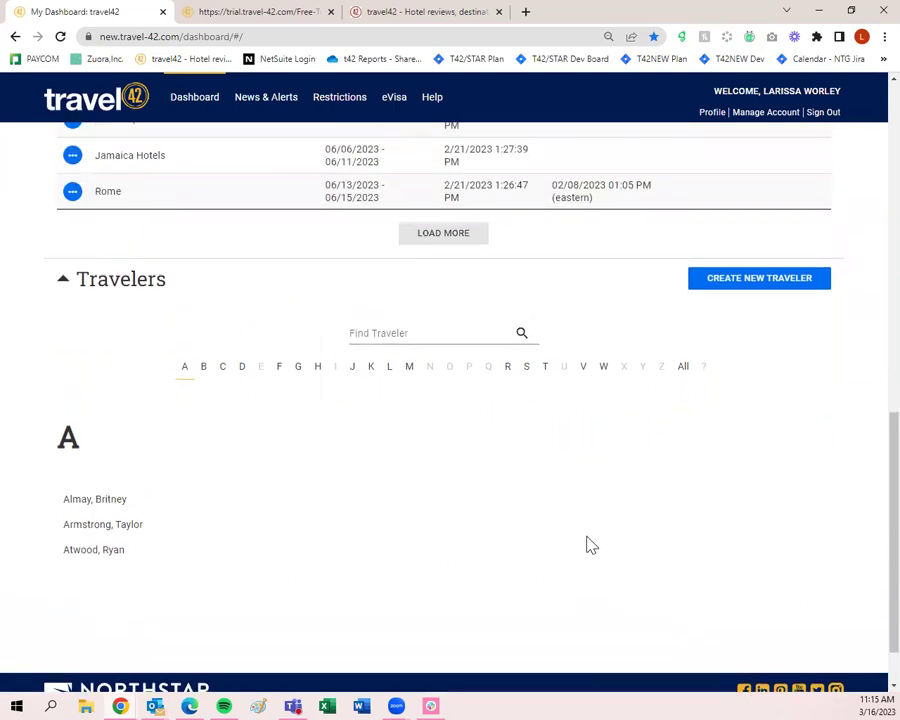
{"action": "left_click", "coordinate": [748, 287]}
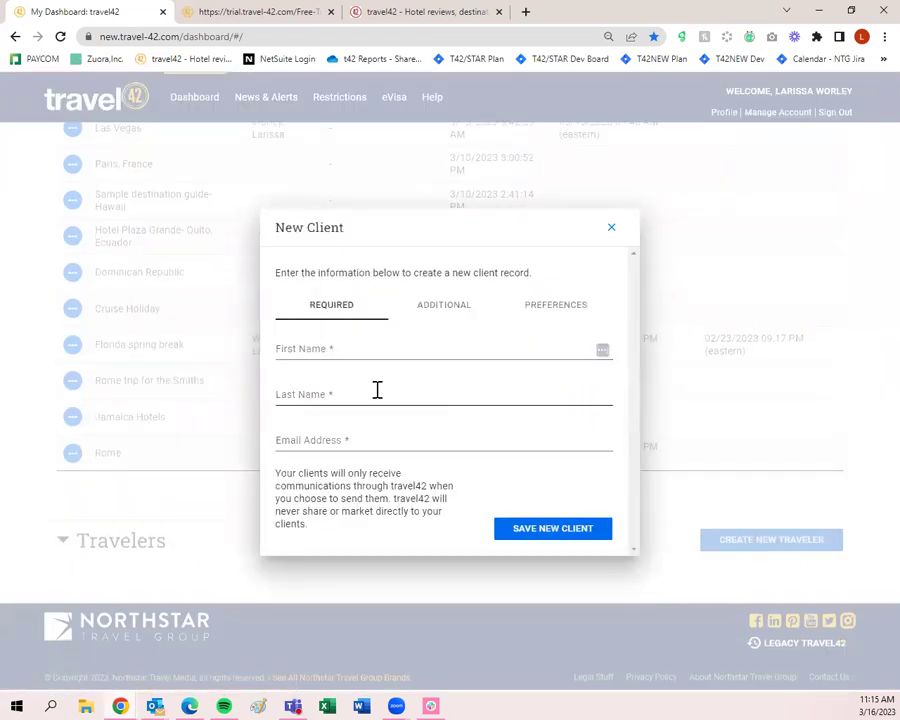
{"action": "left_click", "coordinate": [446, 312]}
{"action": "left_click", "coordinate": [553, 306]}
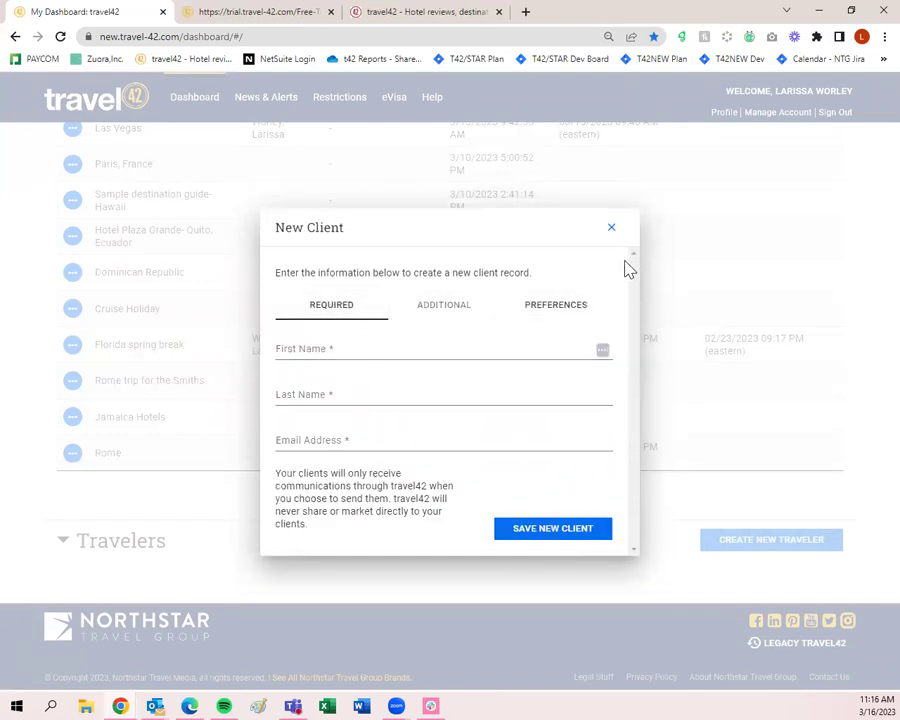
{"action": "left_click", "coordinate": [611, 228]}
Expand the Travelers section, find a traveler by first name, and clear the search
{"action": "scroll", "coordinate": [653, 426], "scroll_direction": "up", "scroll_amount": 1}
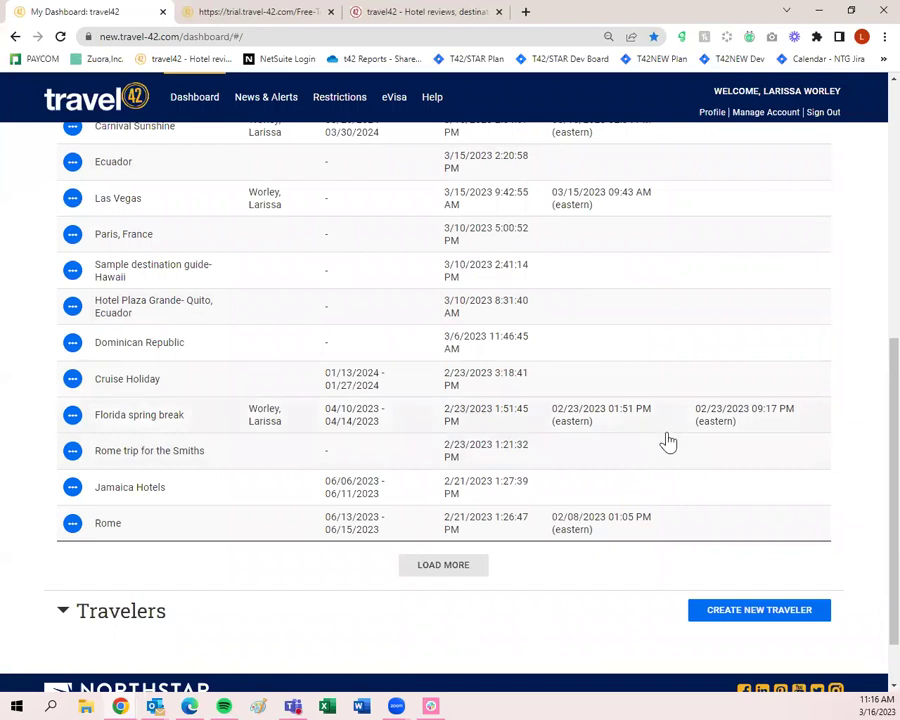
{"action": "scroll", "coordinate": [666, 441], "scroll_direction": "down", "scroll_amount": 2}
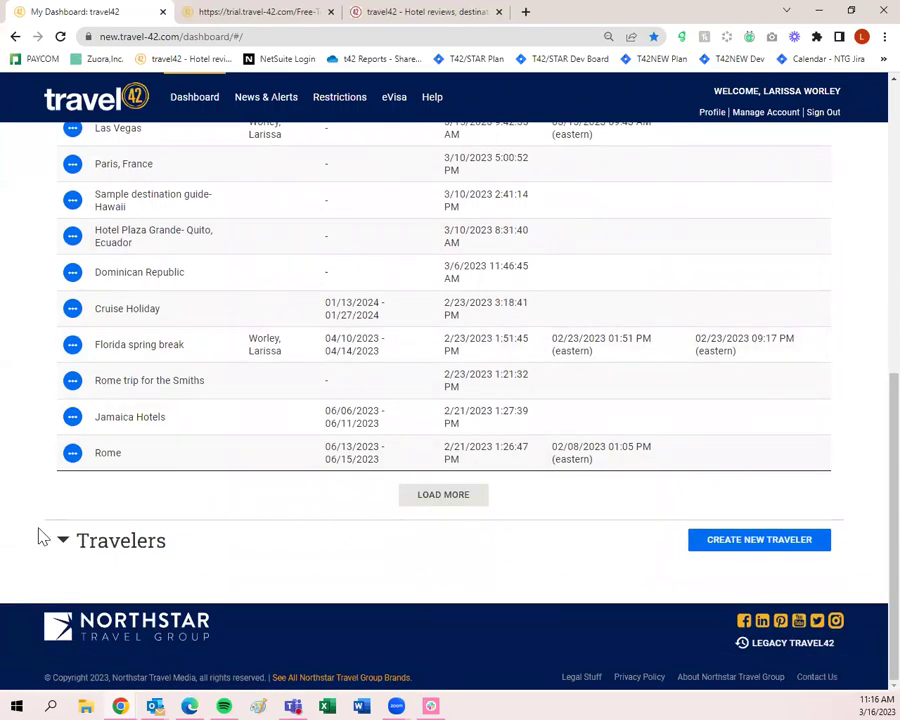
{"action": "left_click", "coordinate": [63, 543]}
{"action": "scroll", "coordinate": [147, 540], "scroll_direction": "down", "scroll_amount": 3}
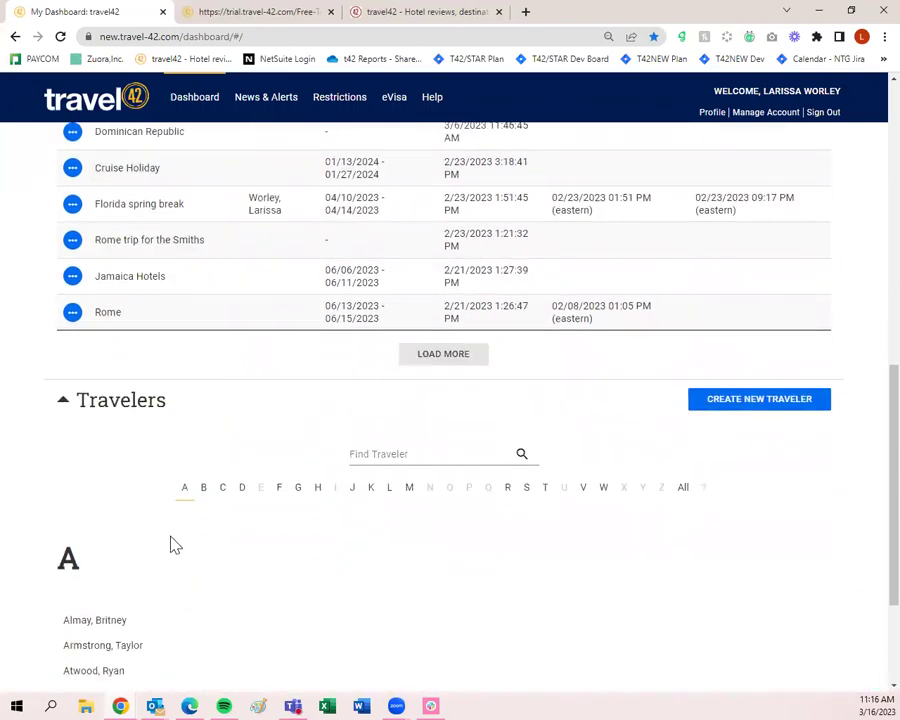
{"action": "scroll", "coordinate": [176, 544], "scroll_direction": "down", "scroll_amount": 4}
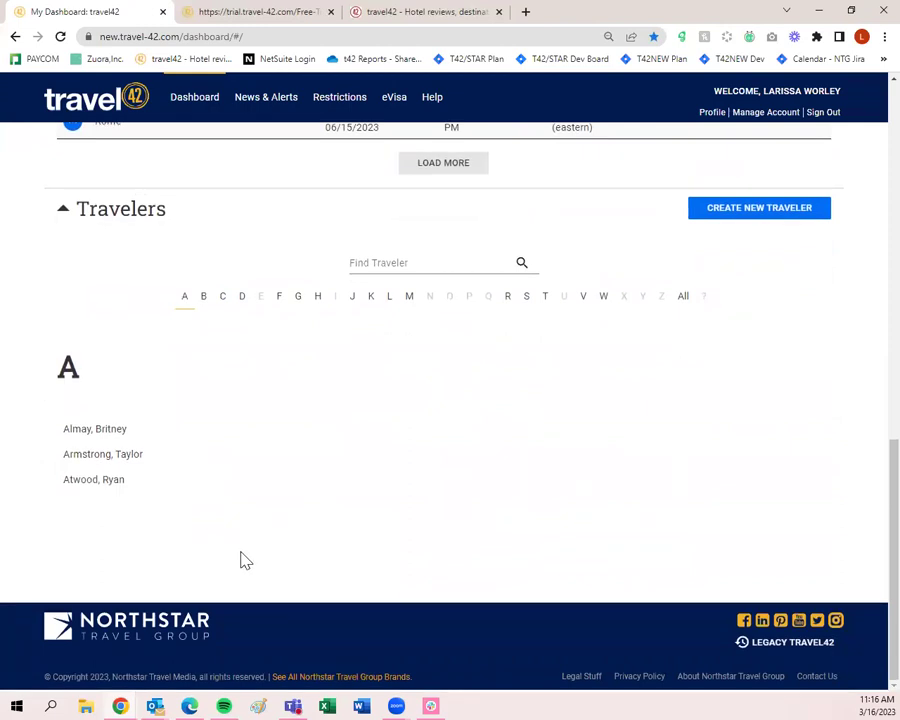
{"action": "left_click", "coordinate": [381, 264]}
{"action": "type", "text": "larissa"}
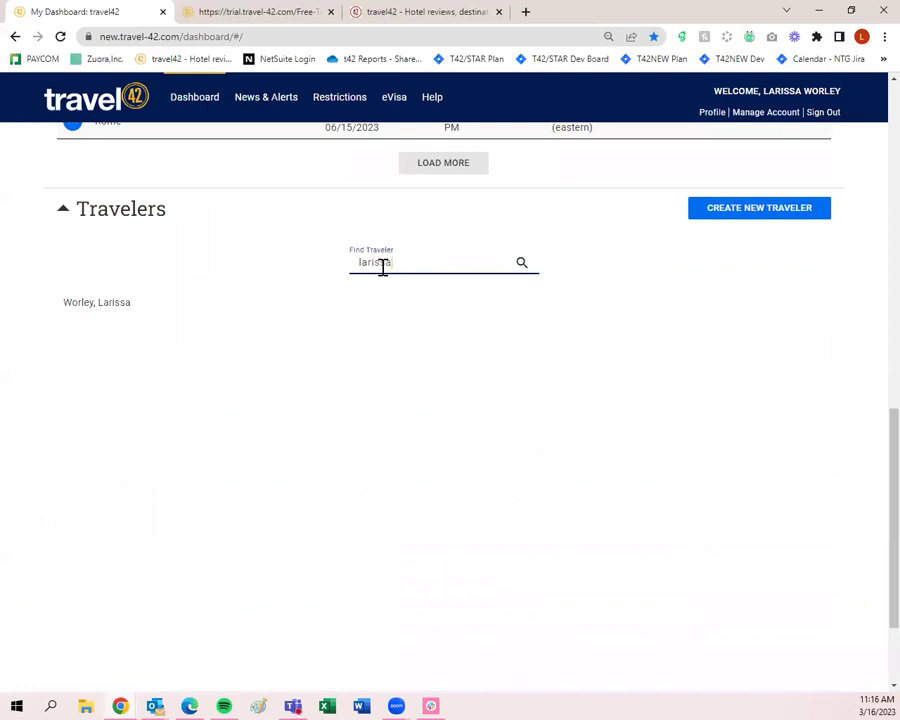
{"action": "triple_click", "coordinate": [386, 262]}
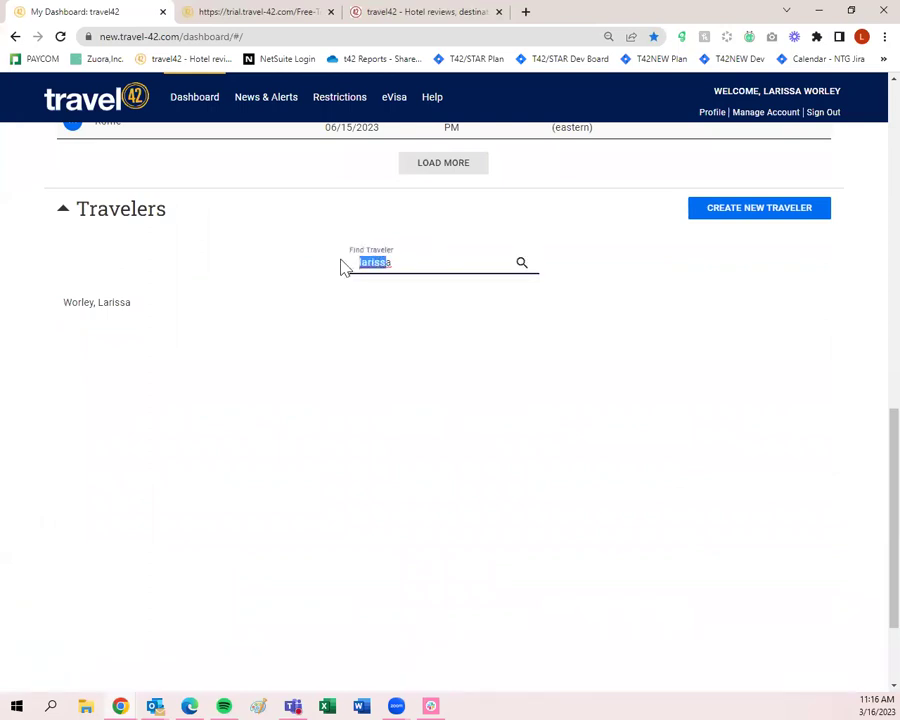
{"action": "key", "text": "BackSpace"}
Browse the travelers alphabetically by the letters L, F, G and W
{"action": "left_click", "coordinate": [388, 306]}
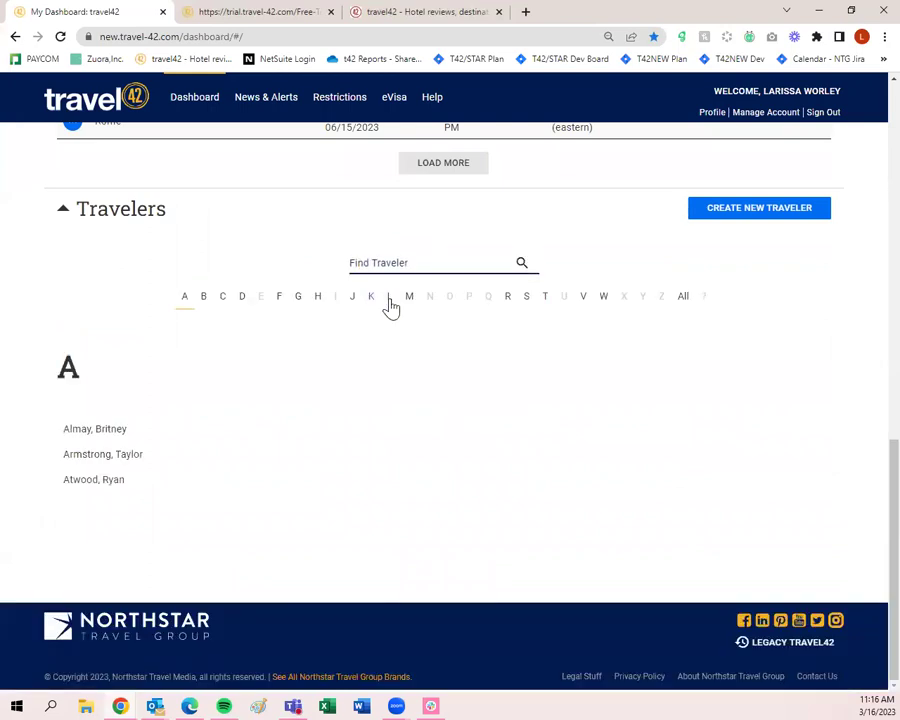
{"action": "left_click", "coordinate": [281, 302]}
{"action": "left_click", "coordinate": [295, 302]}
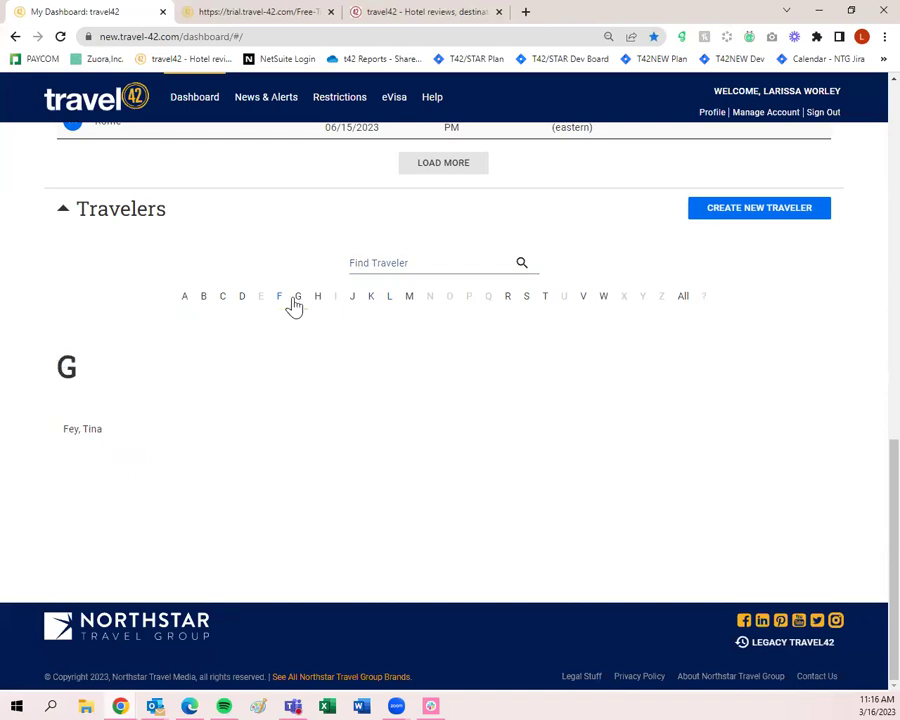
{"action": "left_click", "coordinate": [603, 299]}
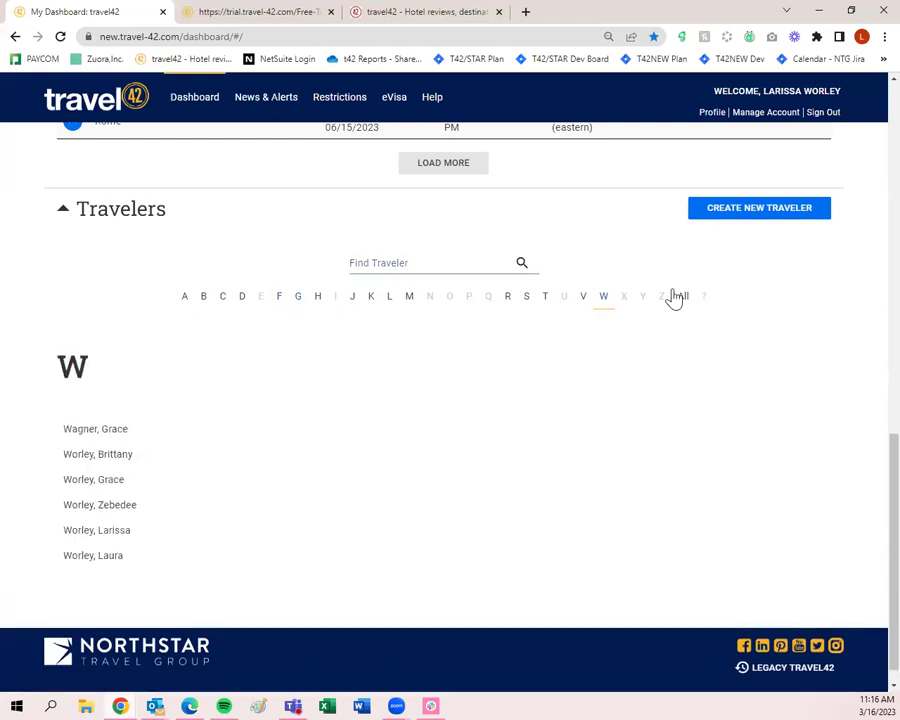
Examine the dashboard's trip plan list, including the last delivered and last viewed columns, alongside the W travelers
{"action": "scroll", "coordinate": [682, 305], "scroll_direction": "up", "scroll_amount": 3}
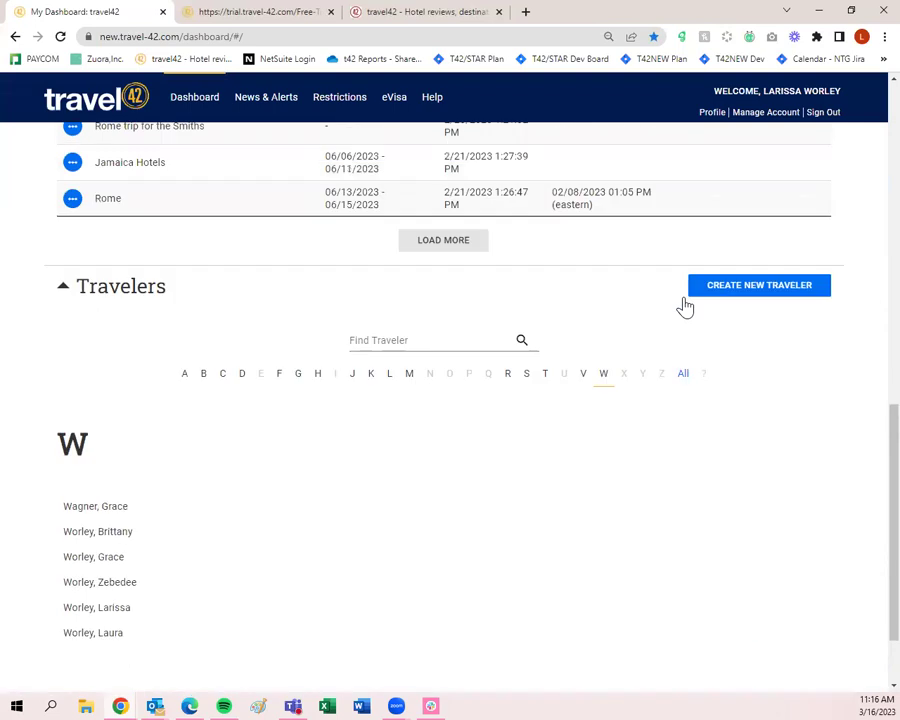
{"action": "scroll", "coordinate": [655, 443], "scroll_direction": "up", "scroll_amount": 4}
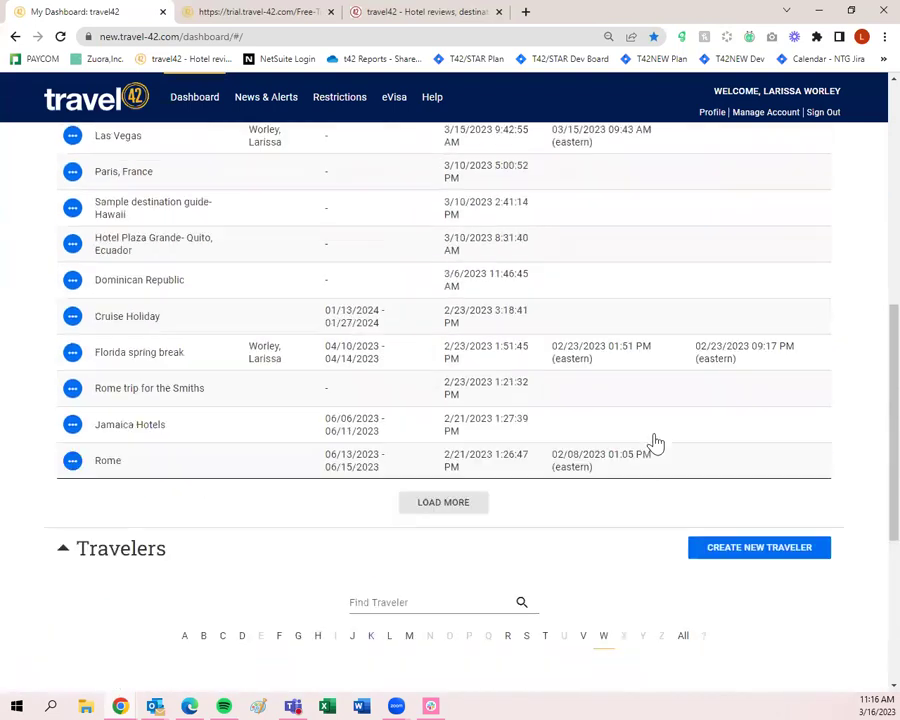
{"action": "scroll", "coordinate": [655, 443], "scroll_direction": "down", "scroll_amount": 2}
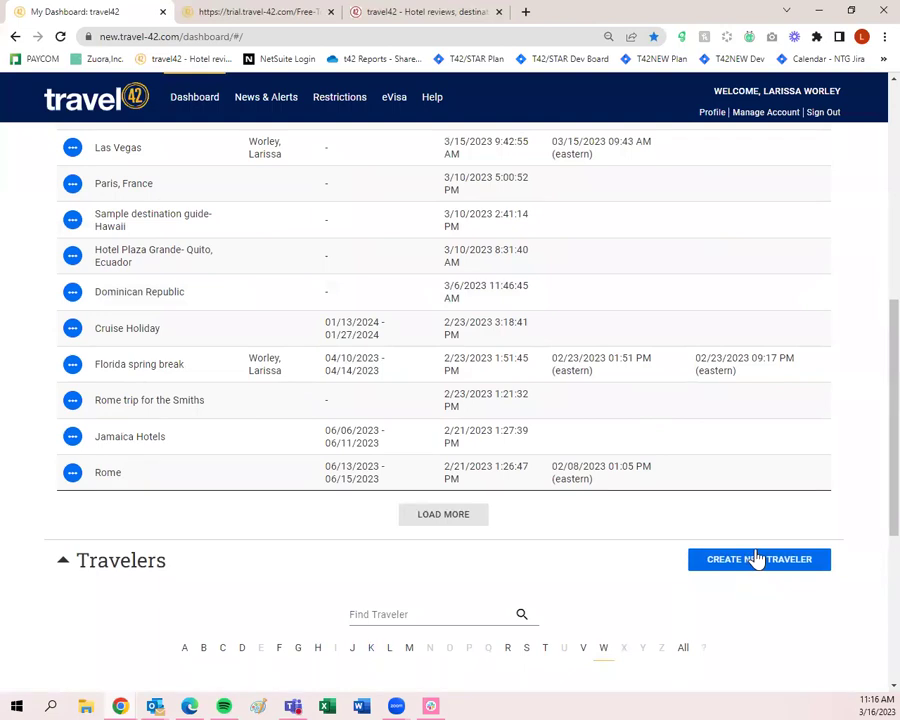
{"action": "scroll", "coordinate": [757, 559], "scroll_direction": "up", "scroll_amount": 3}
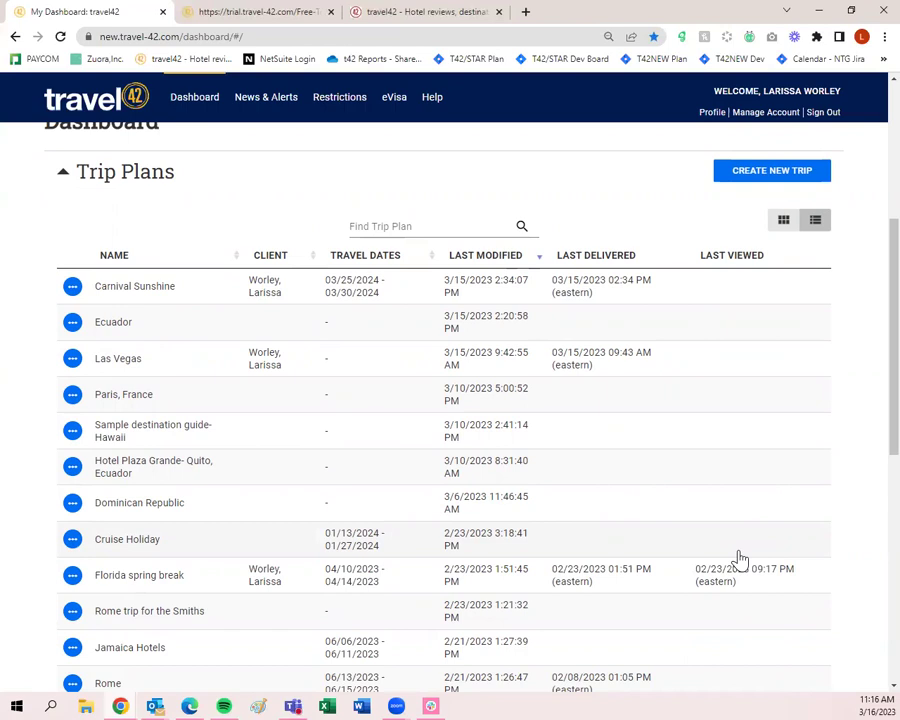
{"action": "scroll", "coordinate": [739, 558], "scroll_direction": "down", "scroll_amount": 4}
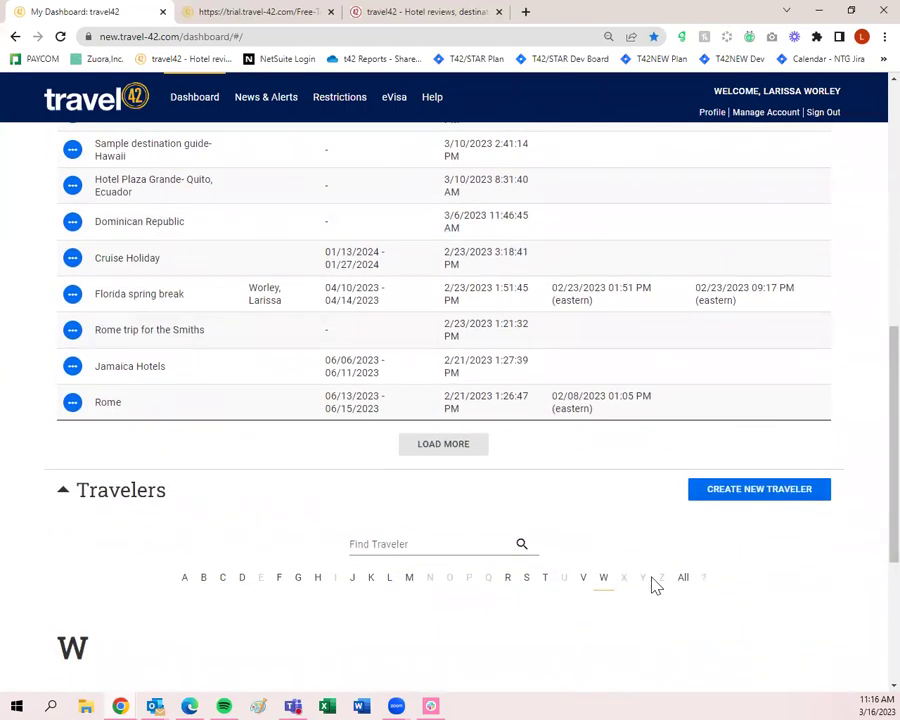
{"action": "scroll", "coordinate": [620, 590], "scroll_direction": "down", "scroll_amount": 3}
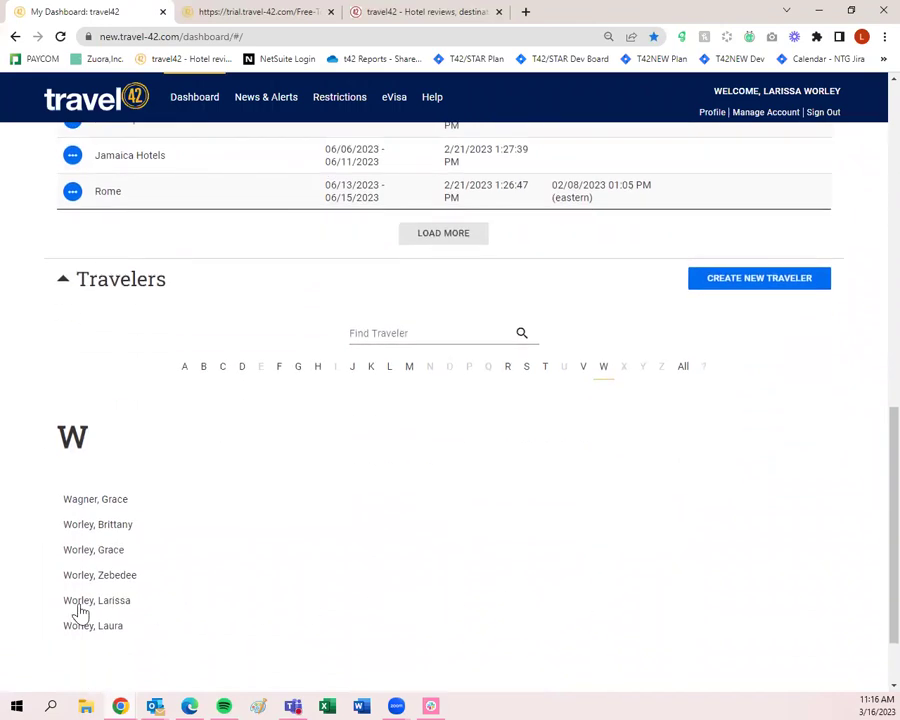
{"action": "scroll", "coordinate": [526, 606], "scroll_direction": "up", "scroll_amount": 6}
{"action": "scroll", "coordinate": [547, 607], "scroll_direction": "up", "scroll_amount": 2}
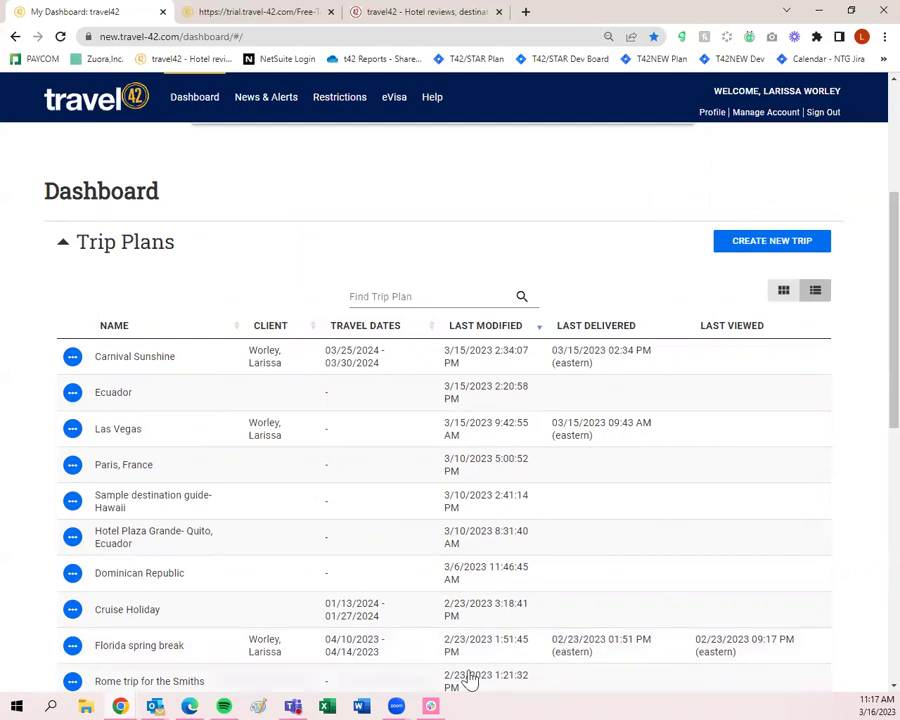
Switch to the legacy travel42 home page to view its sign-in area, and return to the new dashboard
{"action": "scroll", "coordinate": [465, 665], "scroll_direction": "up", "scroll_amount": 3}
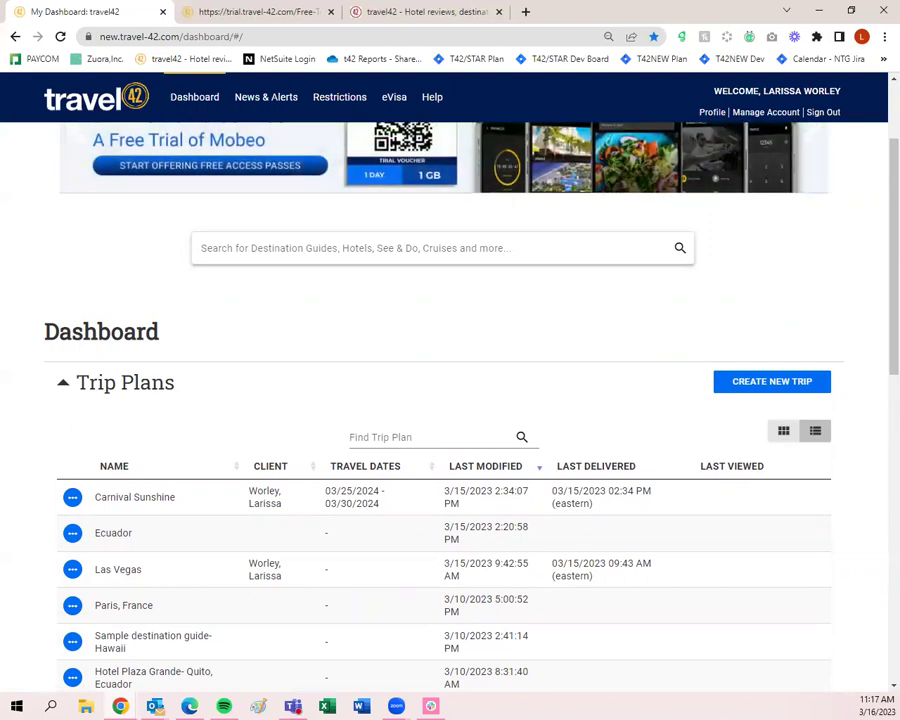
{"action": "left_click", "coordinate": [401, 16]}
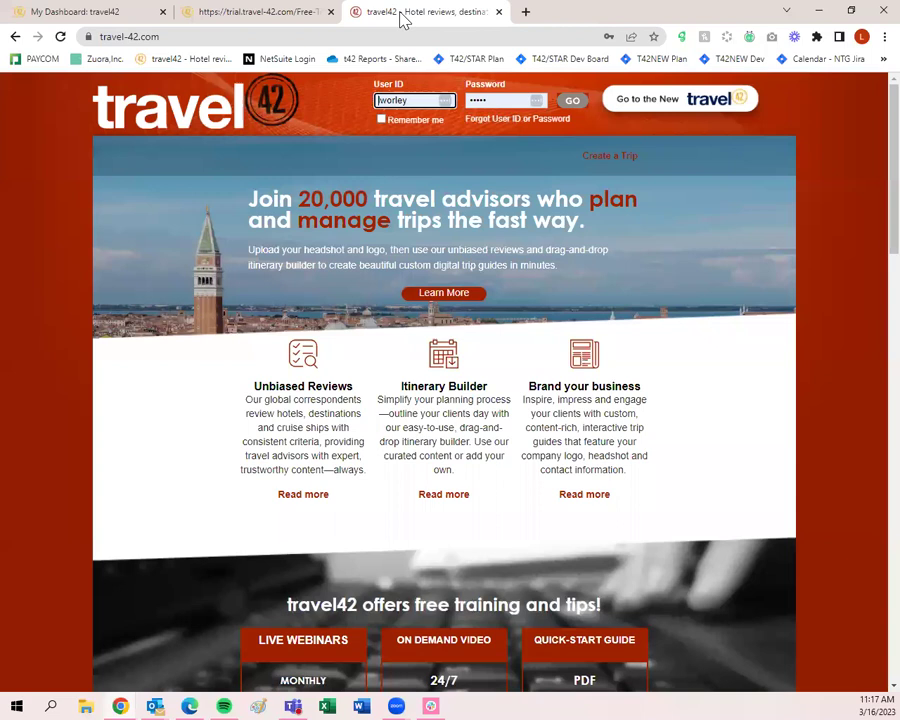
{"action": "left_click", "coordinate": [36, 16]}
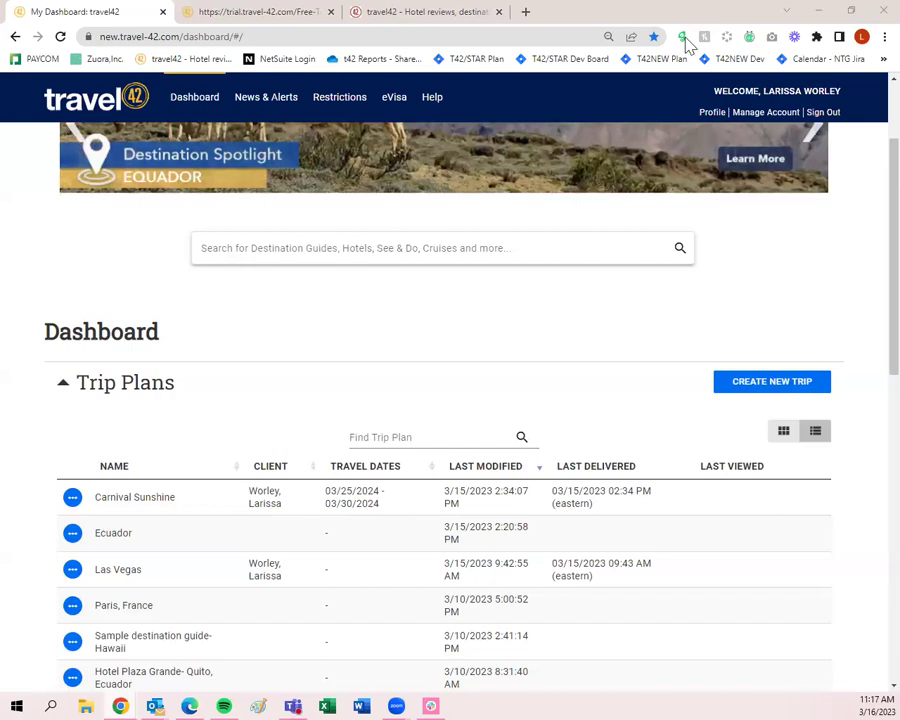
Start a new trip plan from the dashboard and name it Fort Lauderdale Spring Break
{"action": "mouse_move", "coordinate": [396, 14]}
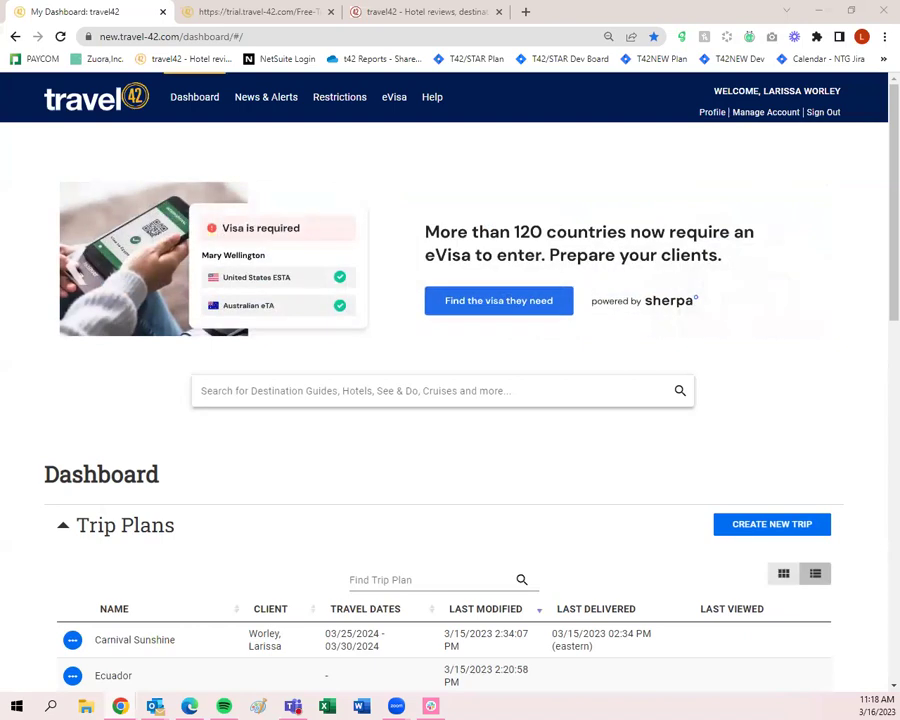
{"action": "scroll", "coordinate": [270, 410], "scroll_direction": "down", "scroll_amount": 2}
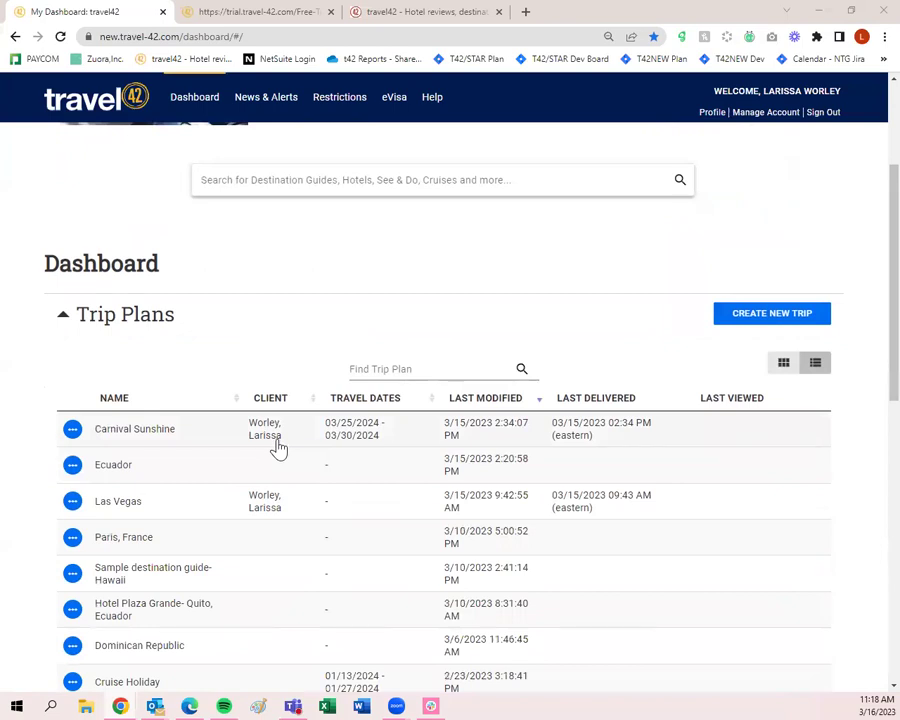
{"action": "left_click", "coordinate": [797, 322]}
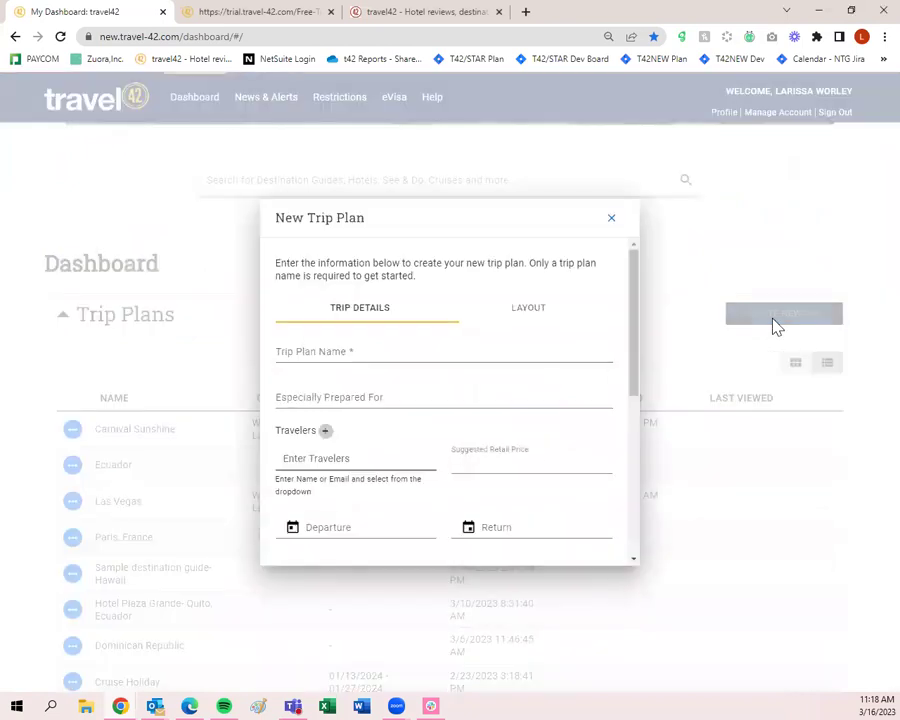
{"action": "left_click", "coordinate": [331, 347]}
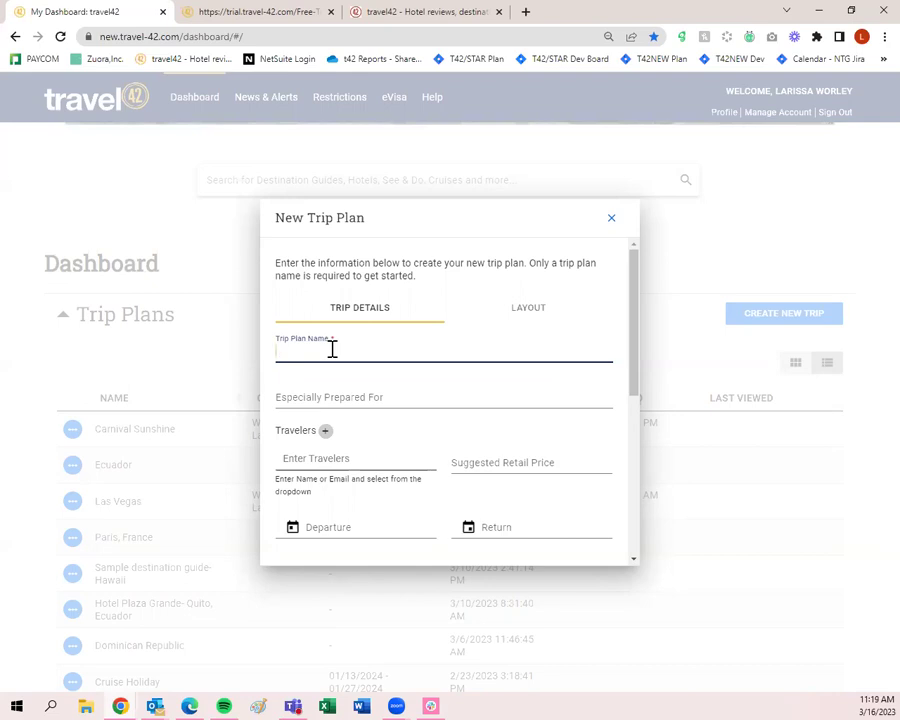
{"action": "type", "text": "Fort Lauderdale "}
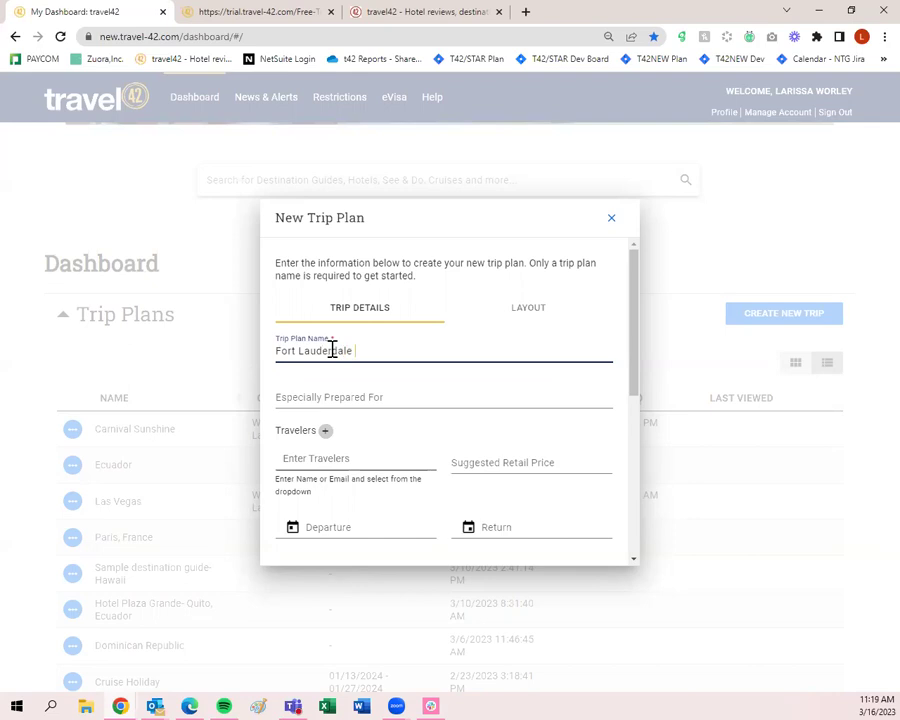
{"action": "type", "text": "Spring Break"}
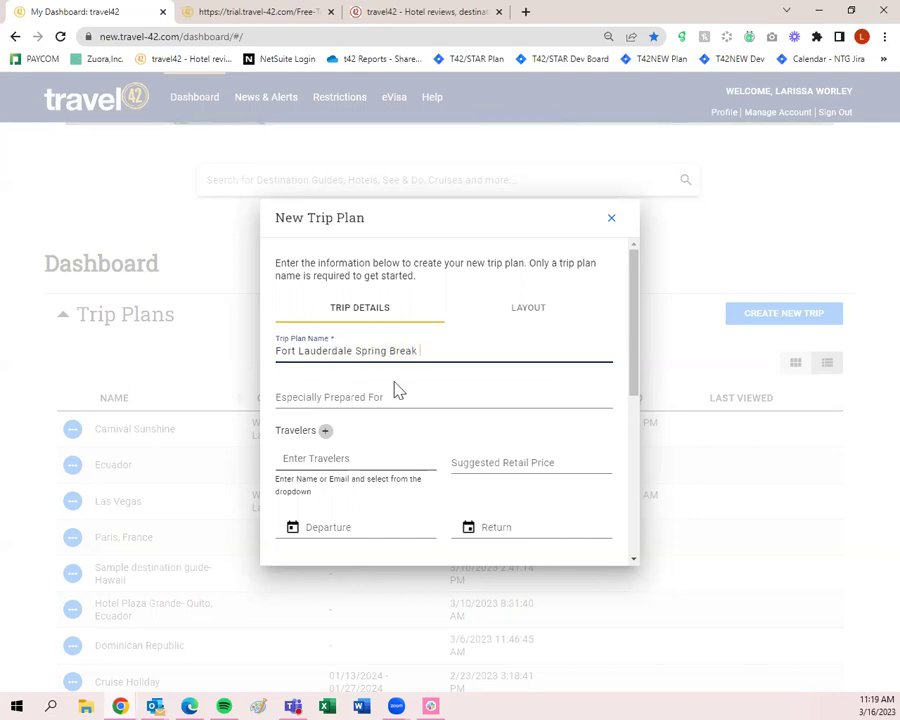
Review the optional trip details, leave them blank, and create the trip plan with the default layout
{"action": "scroll", "coordinate": [340, 398], "scroll_direction": "down", "scroll_amount": 5}
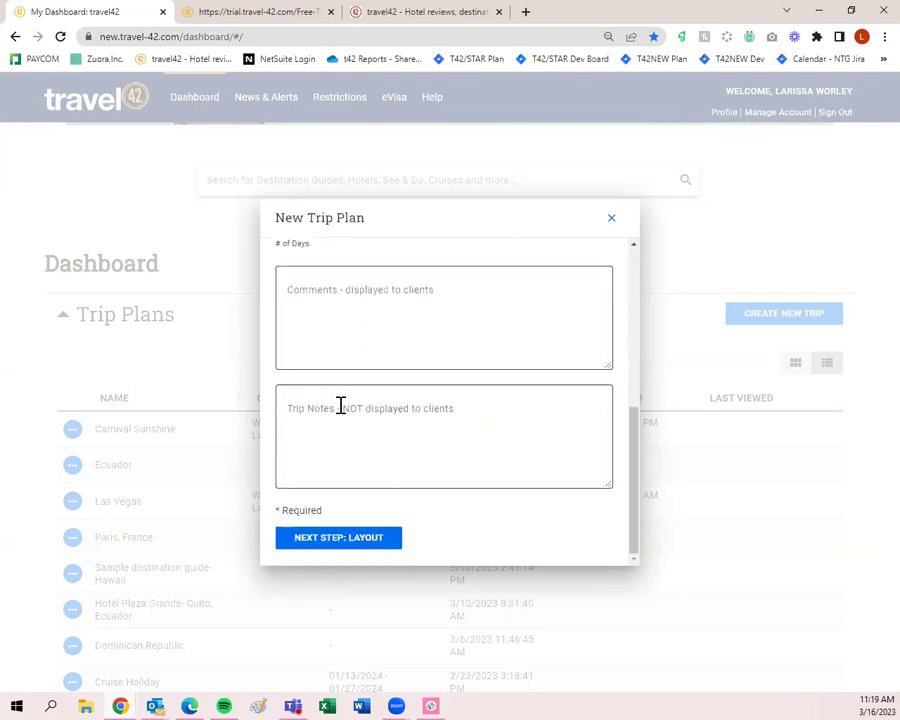
{"action": "scroll", "coordinate": [340, 402], "scroll_direction": "up", "scroll_amount": 5}
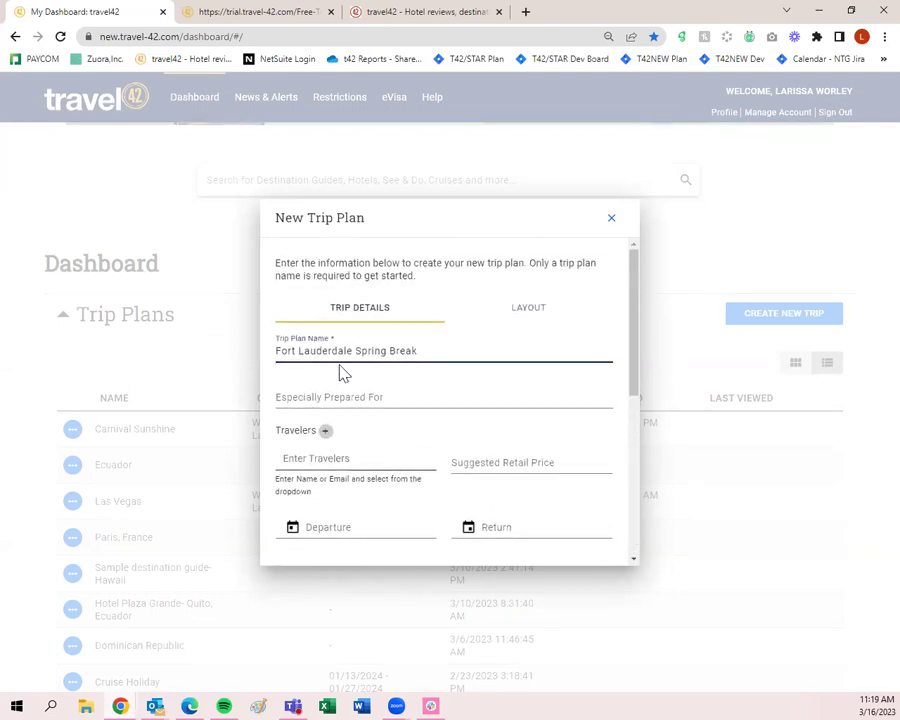
{"action": "scroll", "coordinate": [440, 503], "scroll_direction": "down", "scroll_amount": 5}
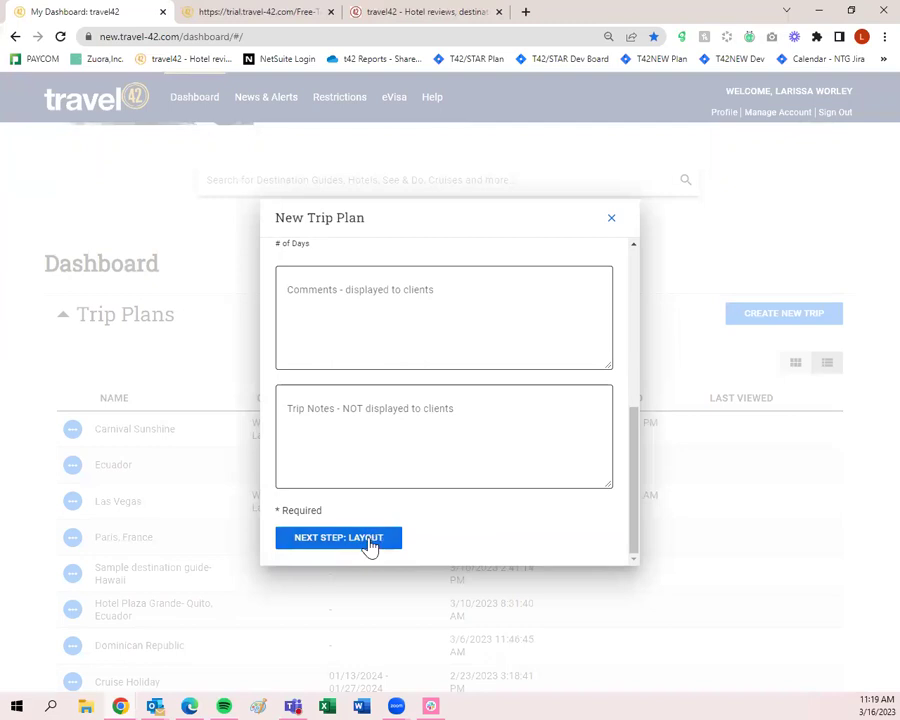
{"action": "left_click", "coordinate": [369, 543]}
{"action": "left_click", "coordinate": [369, 540]}
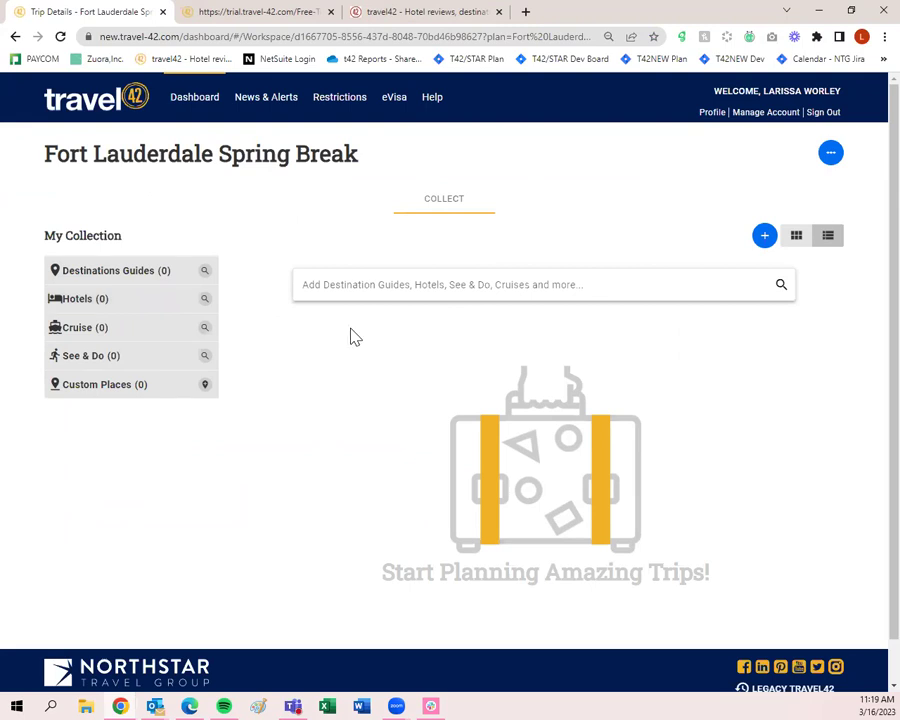
Search for fort lauderdale from the trip plan, open the Fort Lauderdale, Florida destination guide, and look through its overview
{"action": "left_click", "coordinate": [357, 290]}
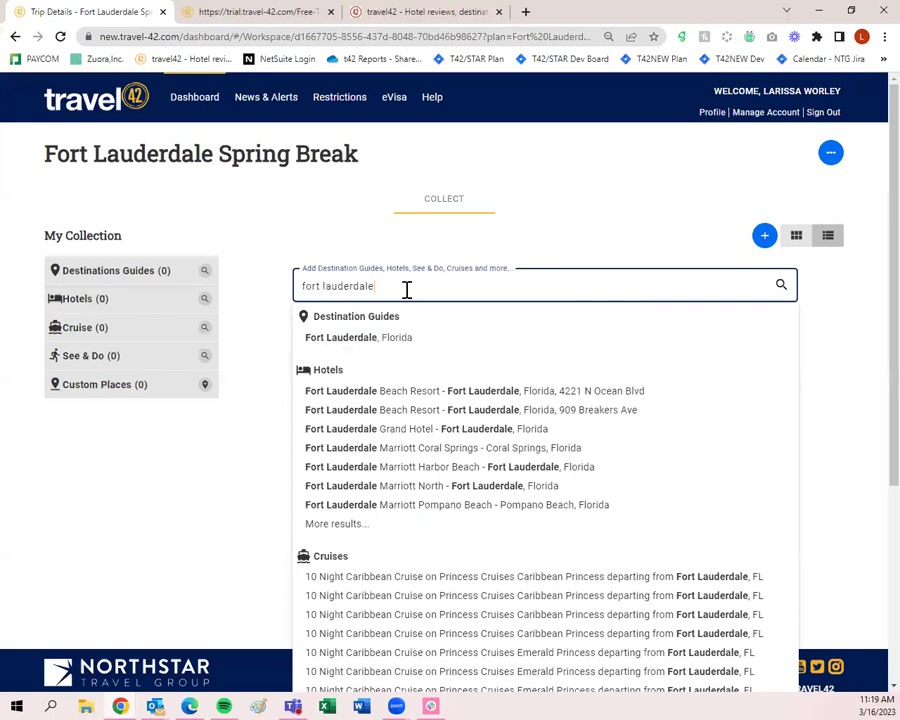
{"action": "left_click", "coordinate": [381, 340]}
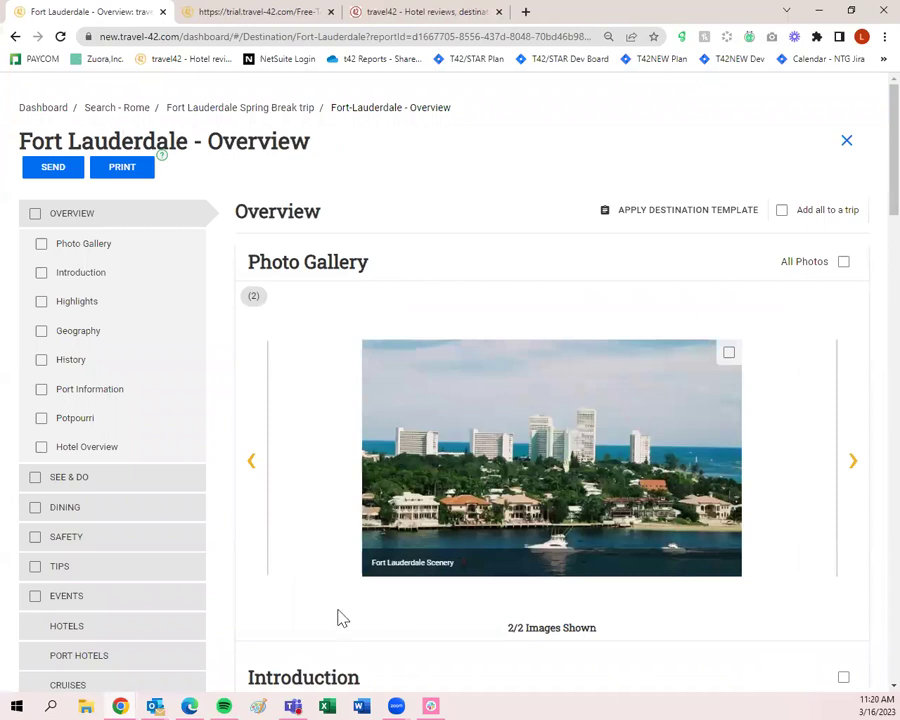
{"action": "scroll", "coordinate": [337, 618], "scroll_direction": "down", "scroll_amount": 1}
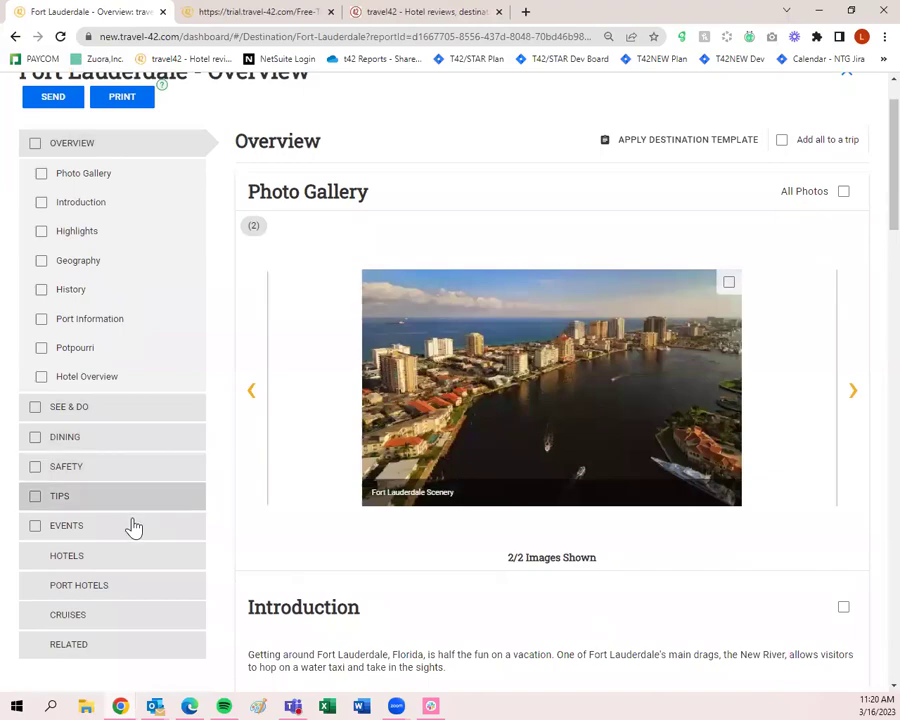
{"action": "scroll", "coordinate": [538, 489], "scroll_direction": "down", "scroll_amount": 1}
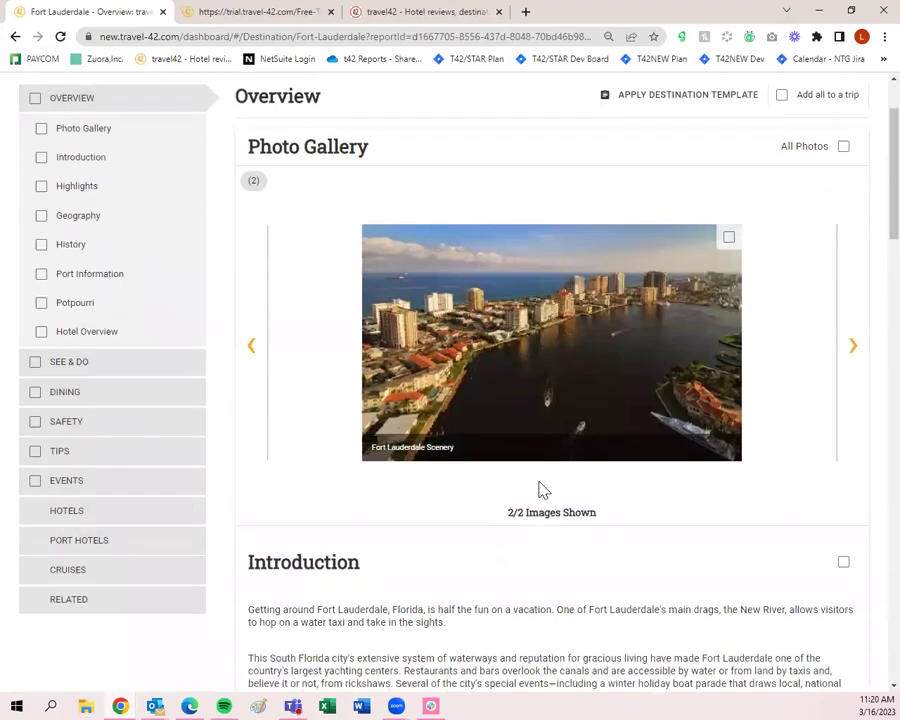
{"action": "scroll", "coordinate": [538, 489], "scroll_direction": "down", "scroll_amount": 15}
{"action": "scroll", "coordinate": [470, 500], "scroll_direction": "up", "scroll_amount": 15}
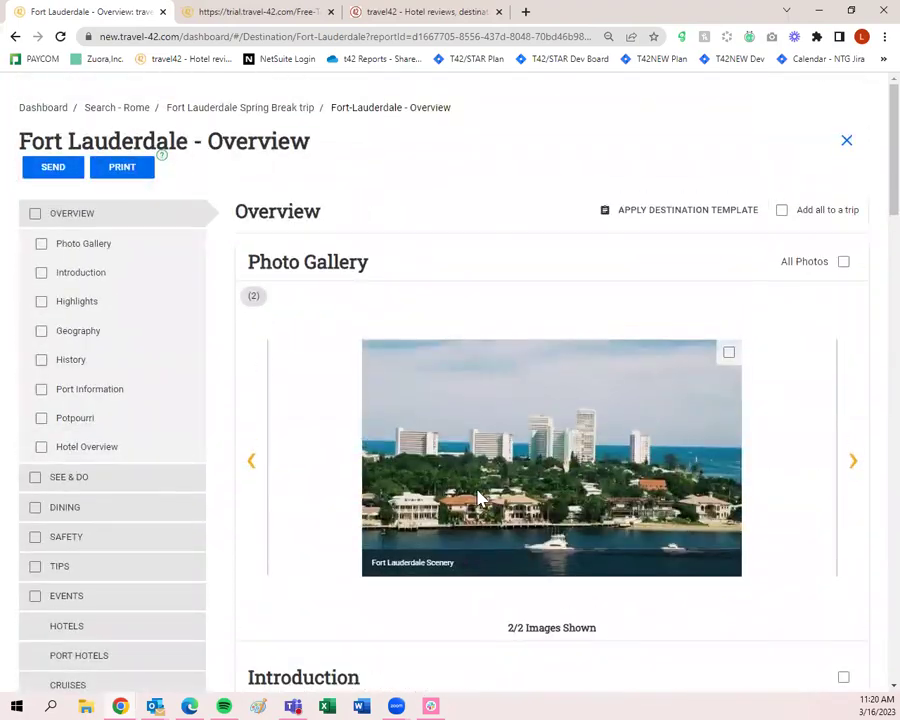
{"action": "scroll", "coordinate": [480, 498], "scroll_direction": "down", "scroll_amount": 15}
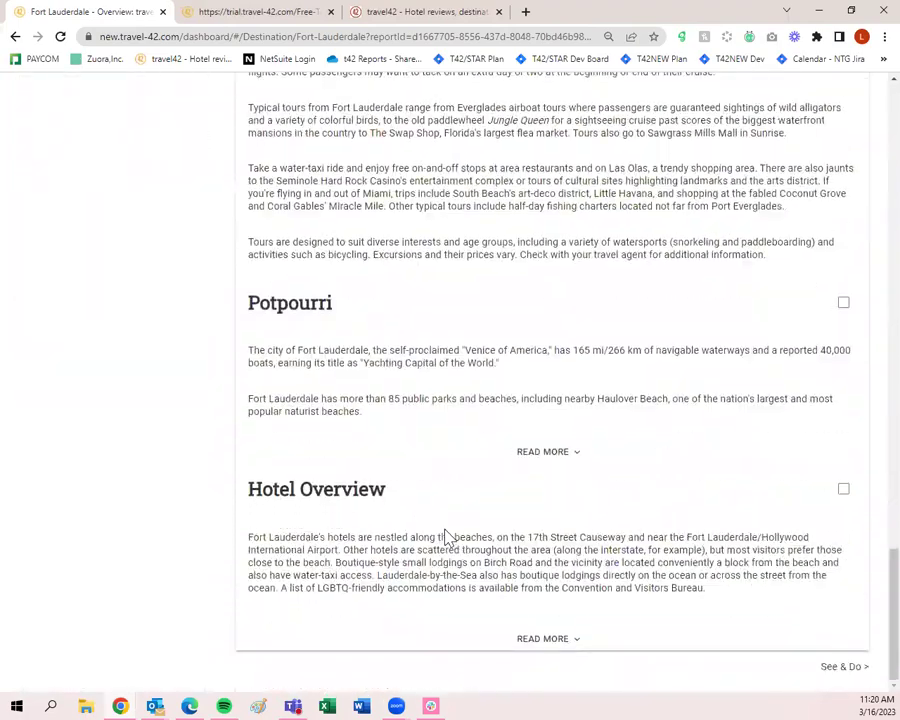
{"action": "scroll", "coordinate": [450, 537], "scroll_direction": "up", "scroll_amount": 15}
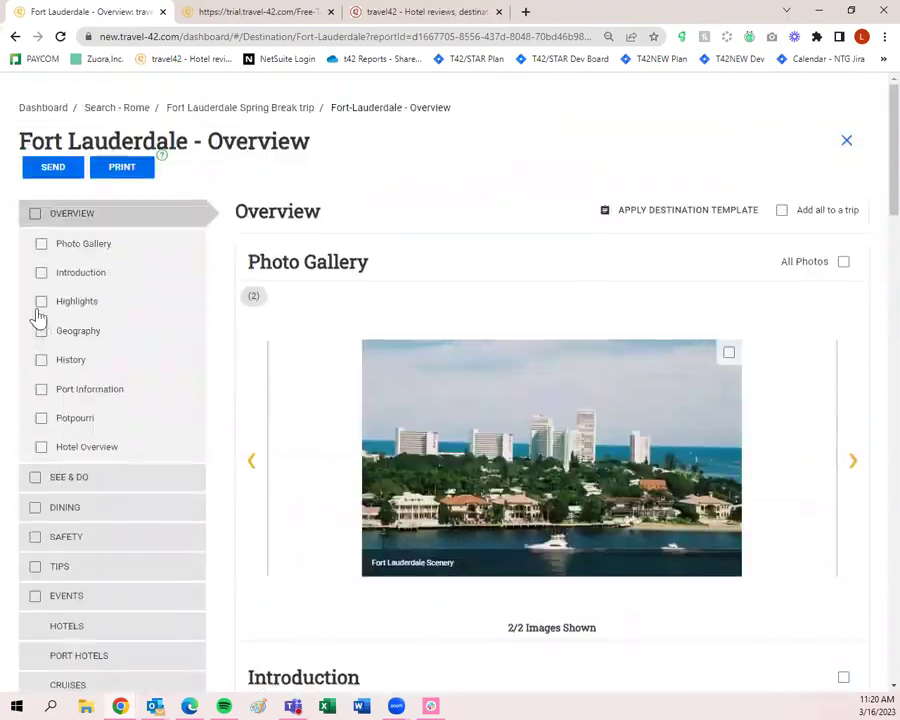
Open the destination template for Fort Lauderdale and examine the content selections of the Full template
{"action": "left_click", "coordinate": [695, 212]}
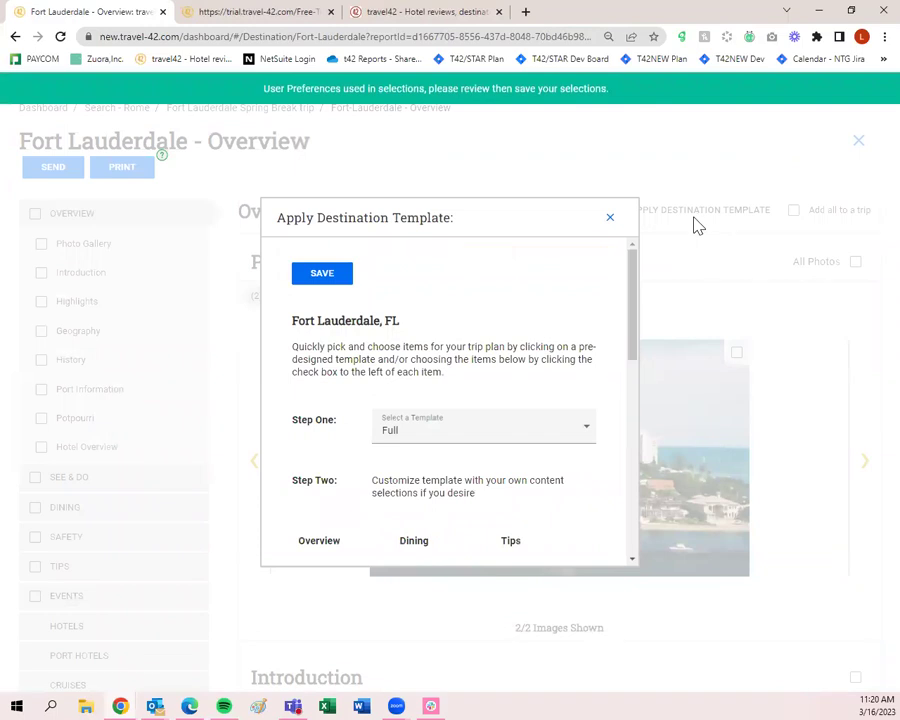
{"action": "scroll", "coordinate": [487, 407], "scroll_direction": "down", "scroll_amount": 2}
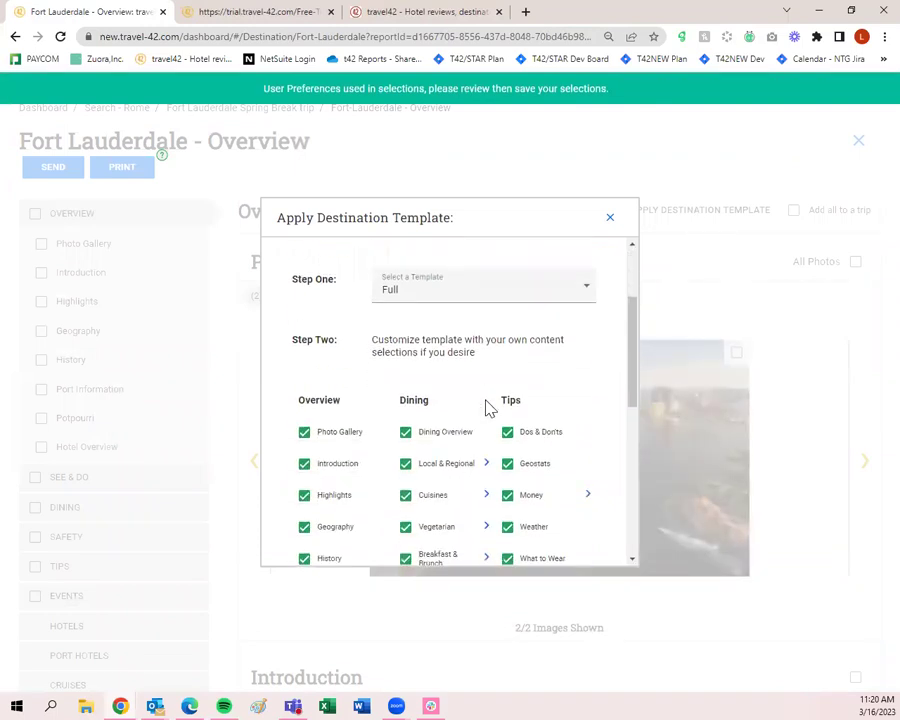
{"action": "scroll", "coordinate": [487, 410], "scroll_direction": "down", "scroll_amount": 6}
{"action": "scroll", "coordinate": [483, 450], "scroll_direction": "up", "scroll_amount": 8}
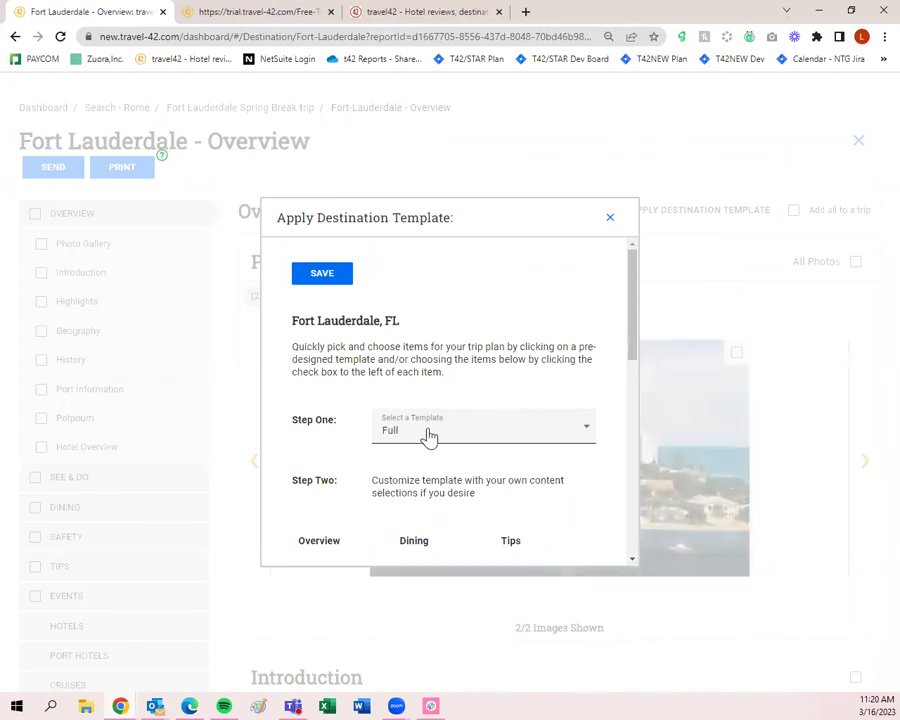
{"action": "scroll", "coordinate": [426, 436], "scroll_direction": "down", "scroll_amount": 3}
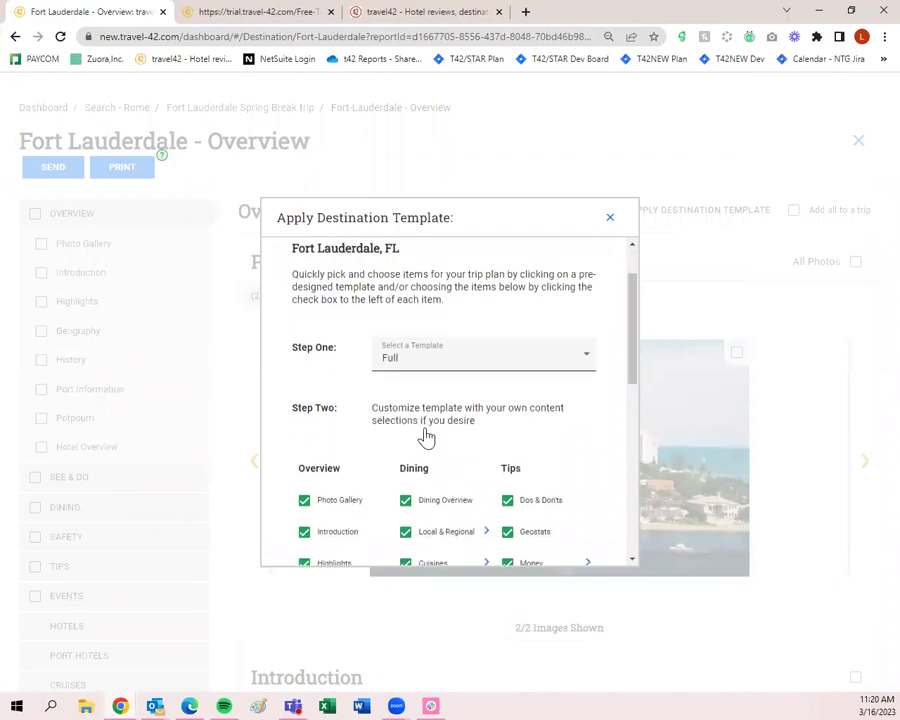
{"action": "scroll", "coordinate": [512, 441], "scroll_direction": "down", "scroll_amount": 3}
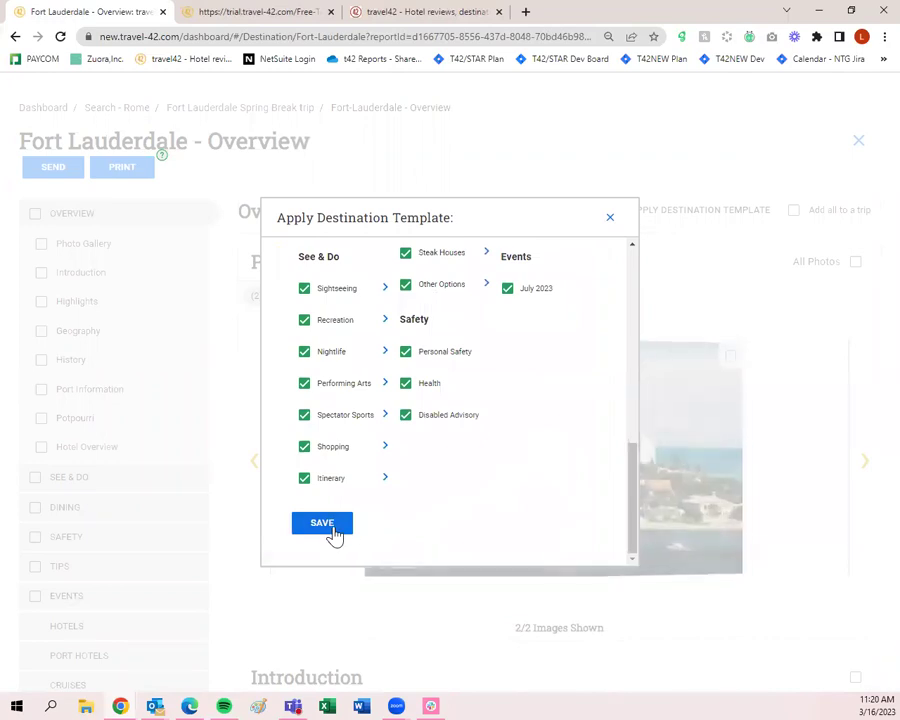
Try excluding Introduction, Highlights, Geography and History from the destination template, and close it without saving
{"action": "scroll", "coordinate": [333, 536], "scroll_direction": "up", "scroll_amount": 3}
{"action": "left_click", "coordinate": [304, 345]}
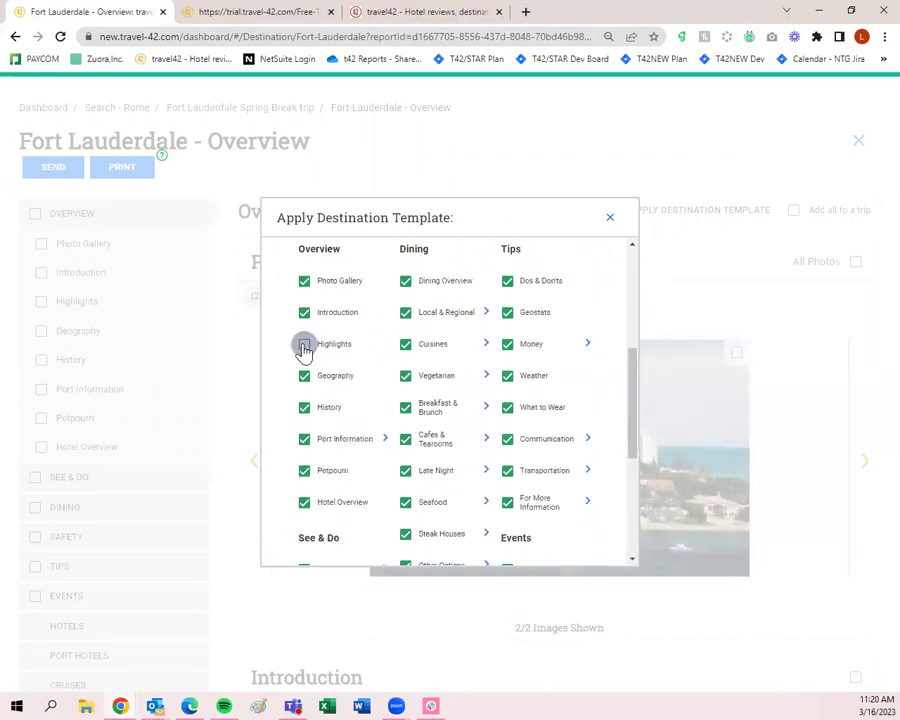
{"action": "left_click", "coordinate": [304, 313]}
{"action": "left_click", "coordinate": [304, 376]}
{"action": "left_click", "coordinate": [304, 407]}
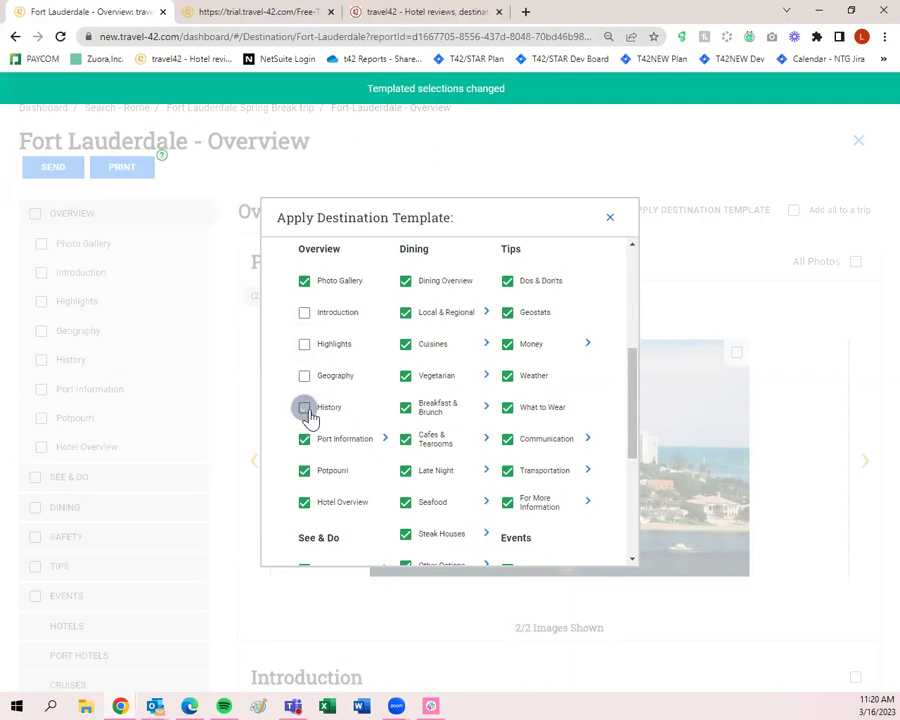
{"action": "scroll", "coordinate": [307, 418], "scroll_direction": "down", "scroll_amount": 3}
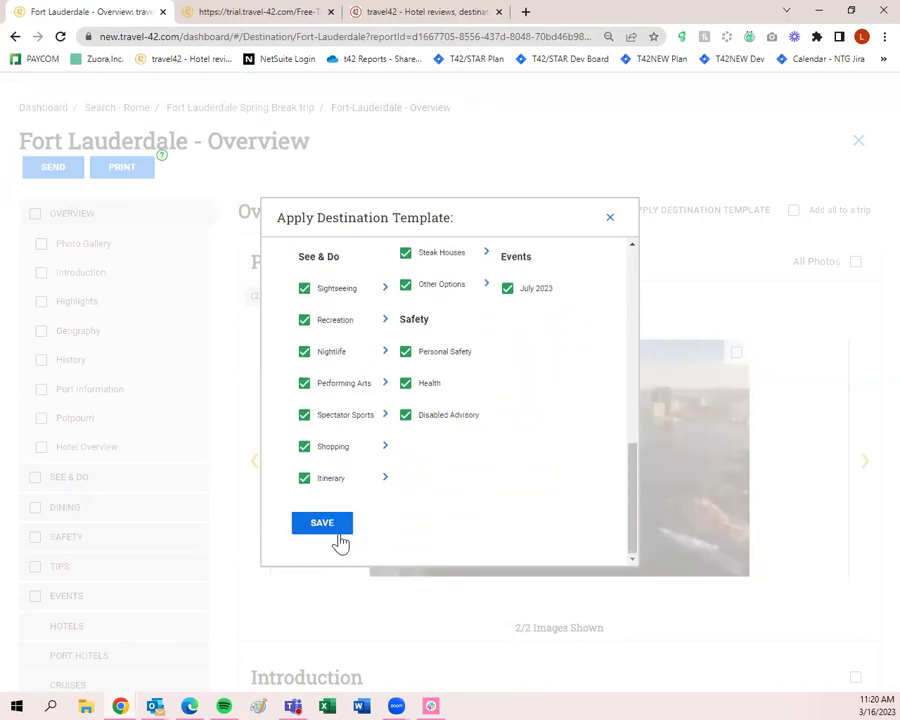
{"action": "scroll", "coordinate": [430, 440], "scroll_direction": "up", "scroll_amount": 10}
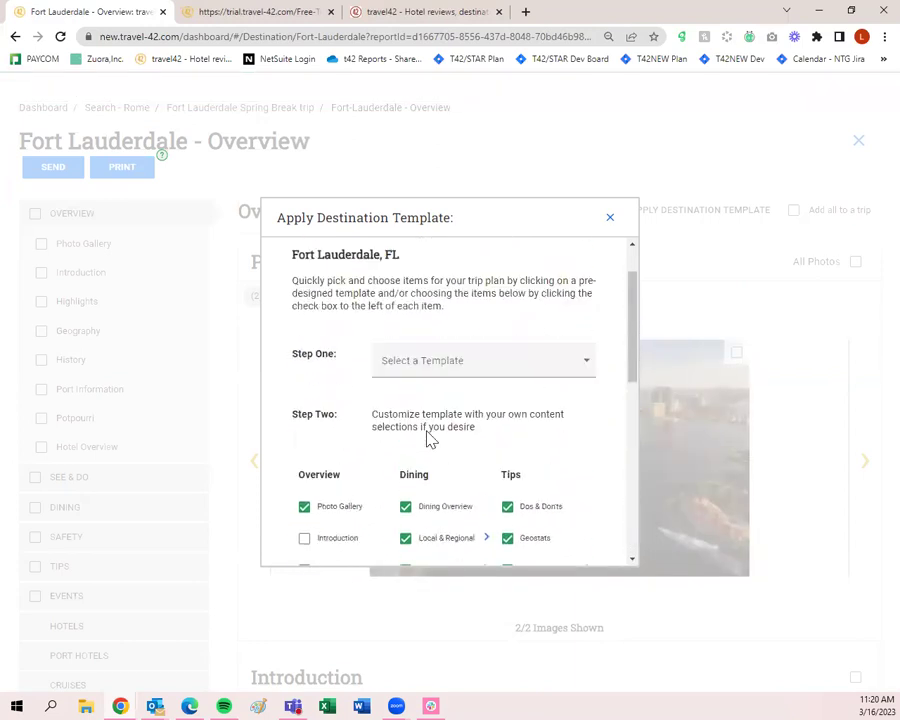
{"action": "left_click", "coordinate": [606, 220]}
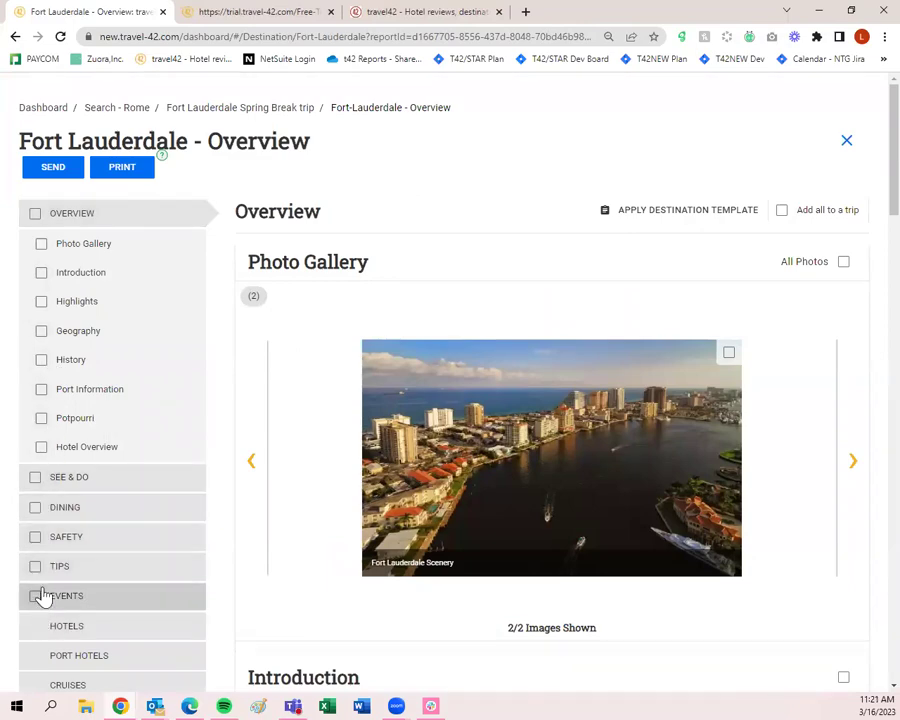
Add the Photo Gallery, Introduction, Highlights and Potpourri sections of the Fort Lauderdale overview to the trip
{"action": "scroll", "coordinate": [840, 334], "scroll_direction": "down", "scroll_amount": 5}
{"action": "scroll", "coordinate": [846, 405], "scroll_direction": "down", "scroll_amount": 1}
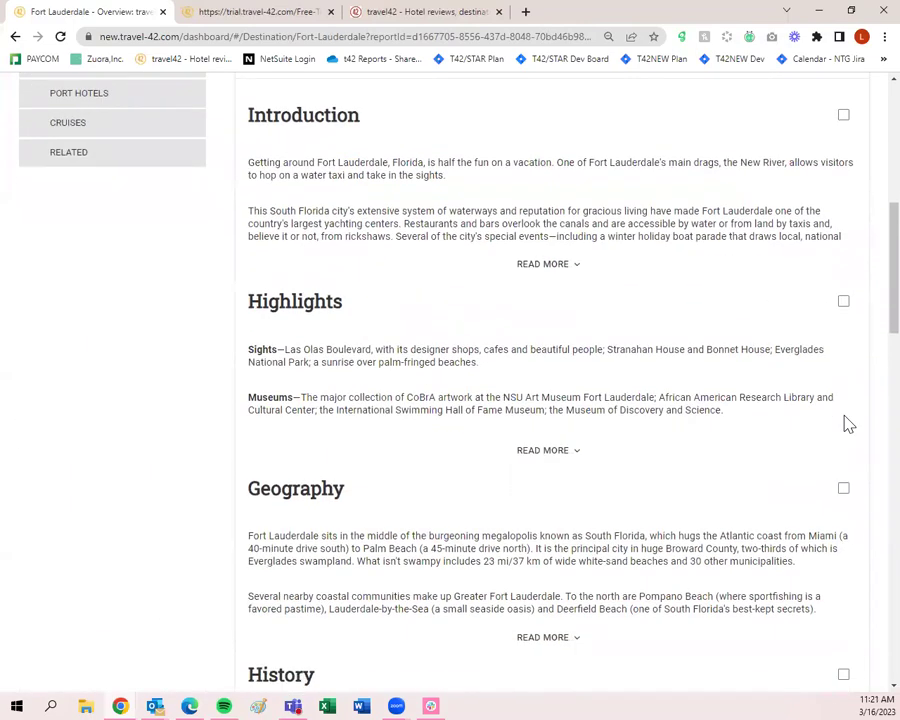
{"action": "scroll", "coordinate": [849, 424], "scroll_direction": "up", "scroll_amount": 3}
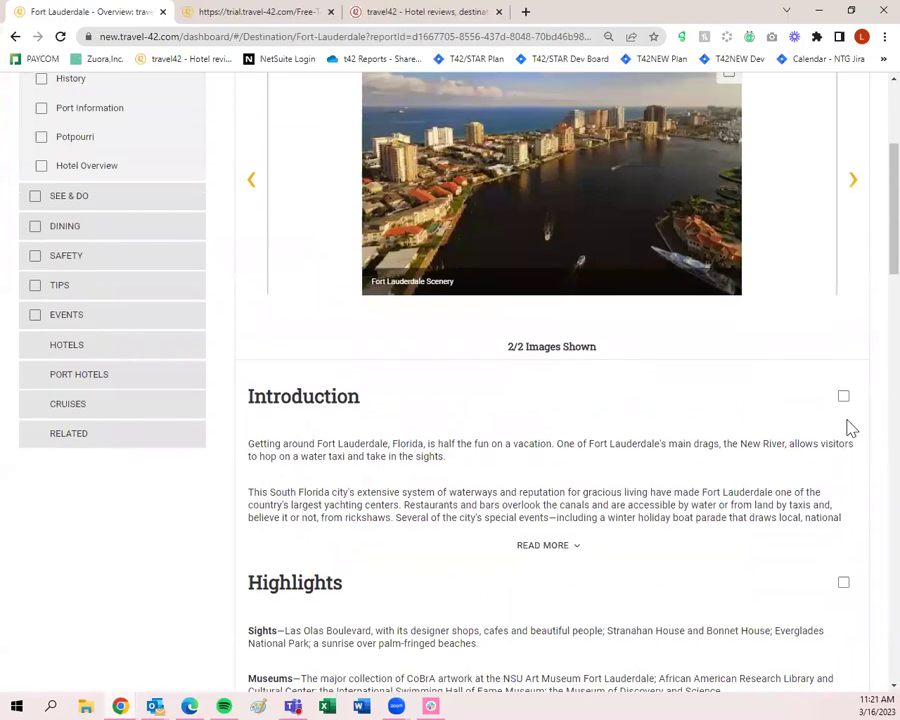
{"action": "scroll", "coordinate": [846, 426], "scroll_direction": "up", "scroll_amount": 3}
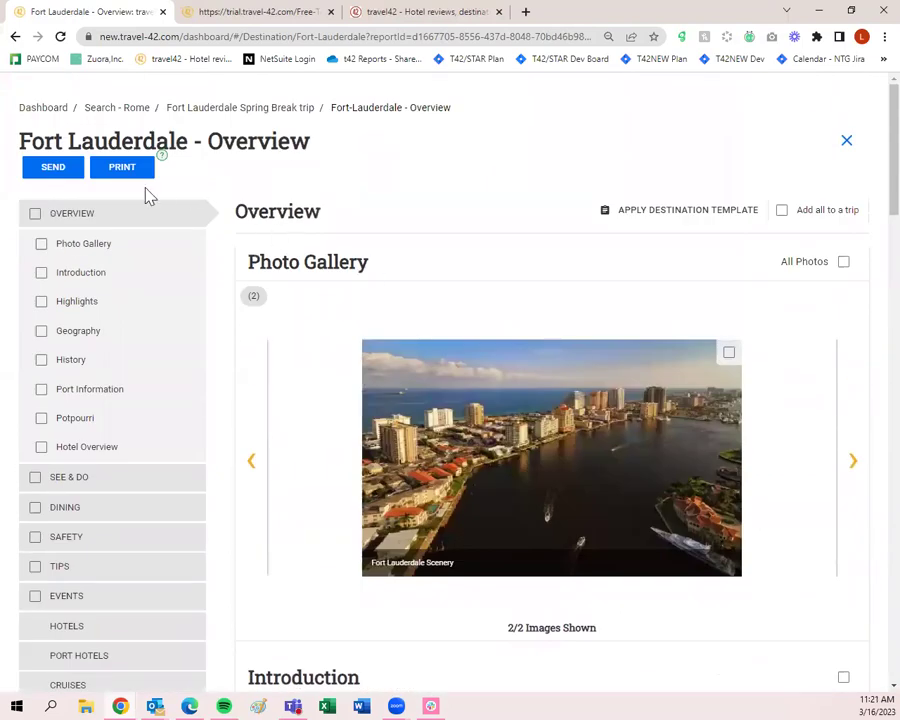
{"action": "left_click", "coordinate": [41, 245]}
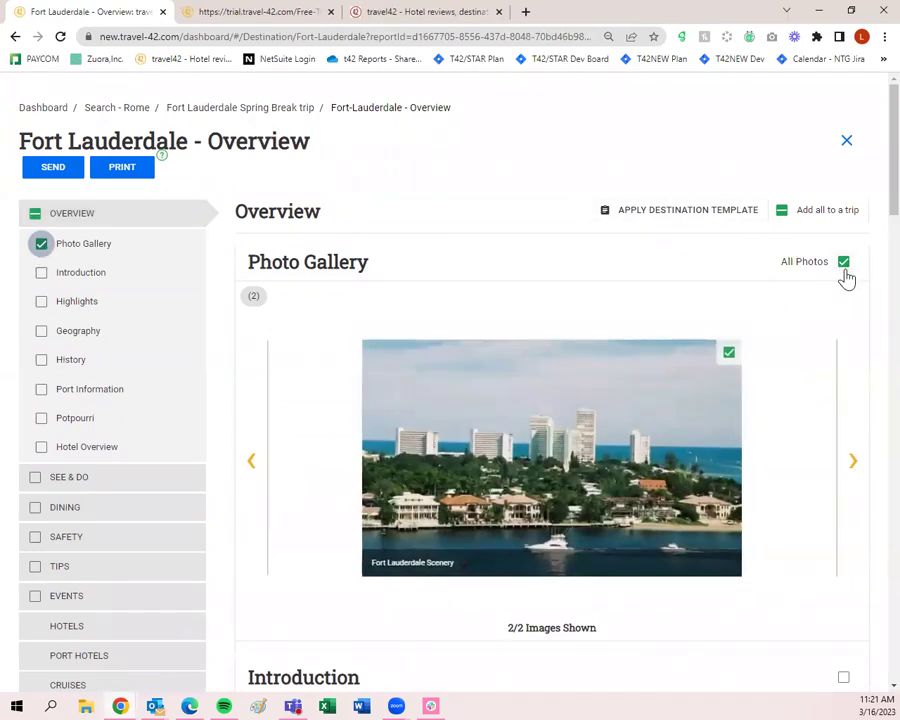
{"action": "left_click", "coordinate": [41, 272]}
{"action": "left_click", "coordinate": [41, 301]}
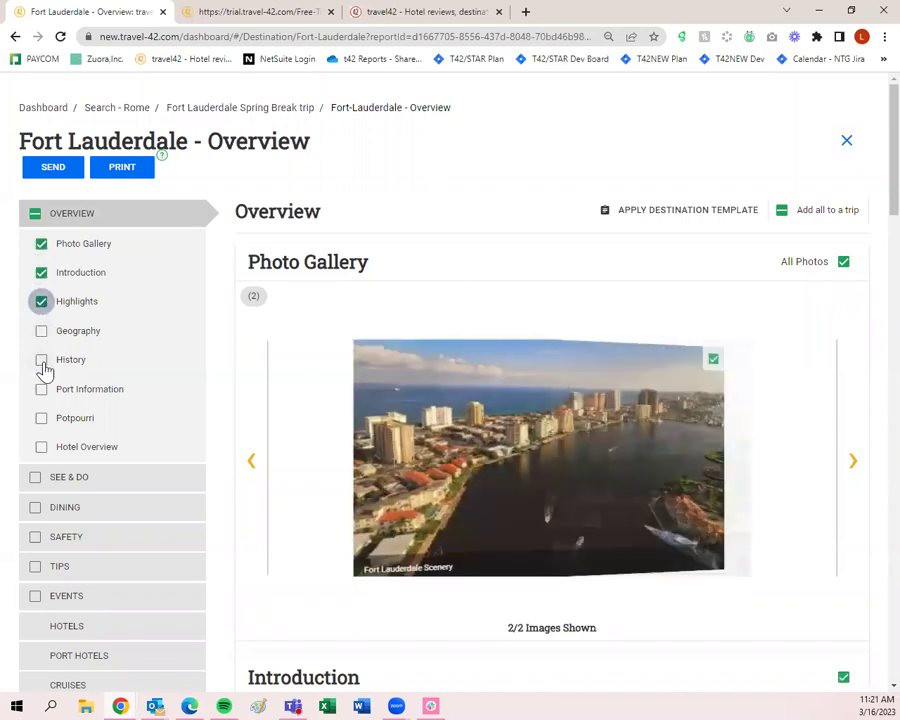
{"action": "left_click", "coordinate": [41, 418]}
Look through the Fort Lauderdale overview down to Potpourri, expand that section's full text, and read it
{"action": "scroll", "coordinate": [452, 417], "scroll_direction": "down", "scroll_amount": 5}
{"action": "scroll", "coordinate": [452, 417], "scroll_direction": "down", "scroll_amount": 8}
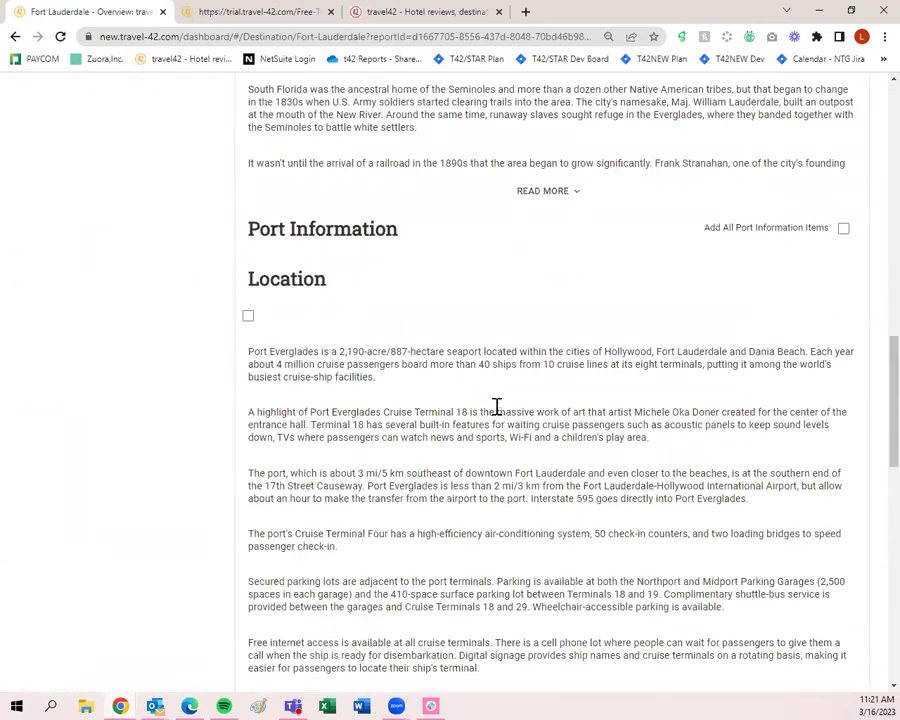
{"action": "scroll", "coordinate": [496, 405], "scroll_direction": "up", "scroll_amount": 4}
{"action": "scroll", "coordinate": [506, 412], "scroll_direction": "up", "scroll_amount": 4}
{"action": "scroll", "coordinate": [512, 424], "scroll_direction": "down", "scroll_amount": 12}
{"action": "scroll", "coordinate": [516, 428], "scroll_direction": "down", "scroll_amount": 5}
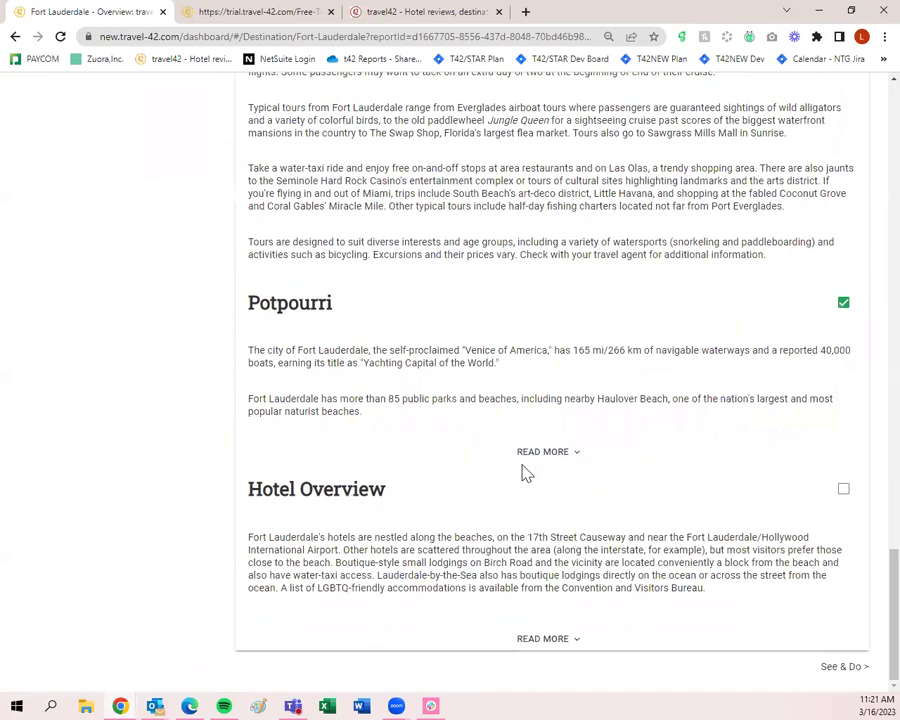
{"action": "left_click", "coordinate": [526, 452]}
{"action": "scroll", "coordinate": [460, 495], "scroll_direction": "down", "scroll_amount": 5}
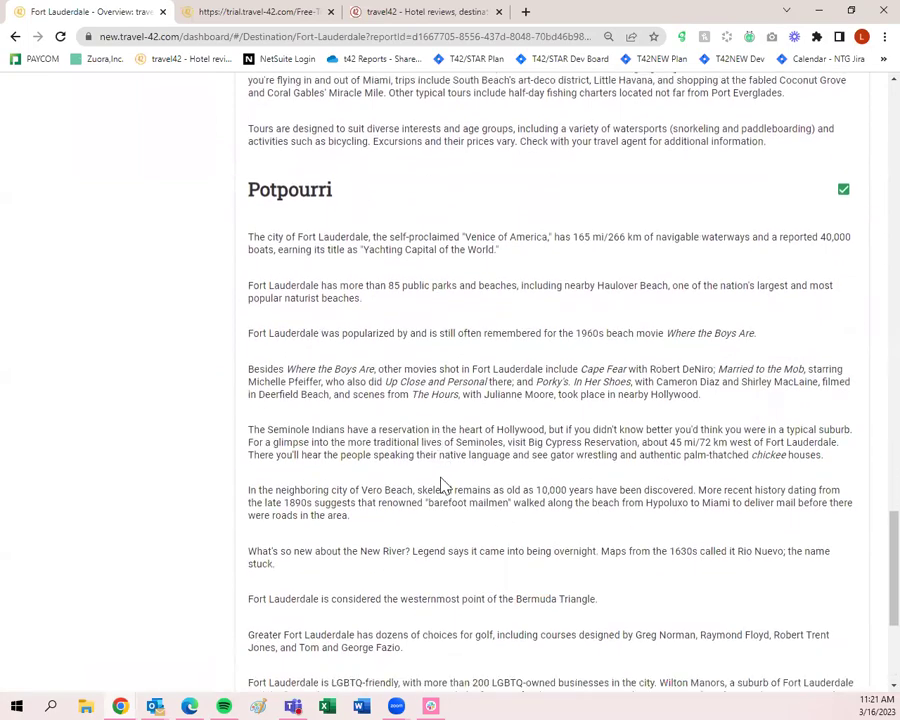
Add the Hotel Overview section of the Fort Lauderdale overview to the trip
{"action": "scroll", "coordinate": [460, 484], "scroll_direction": "up", "scroll_amount": 3}
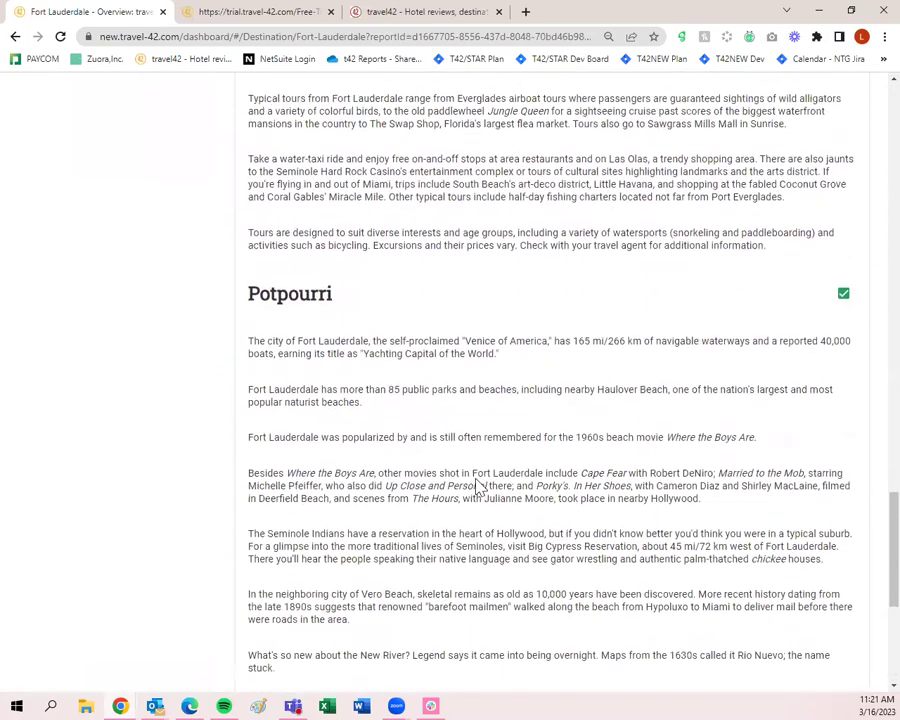
{"action": "scroll", "coordinate": [480, 487], "scroll_direction": "up", "scroll_amount": 10}
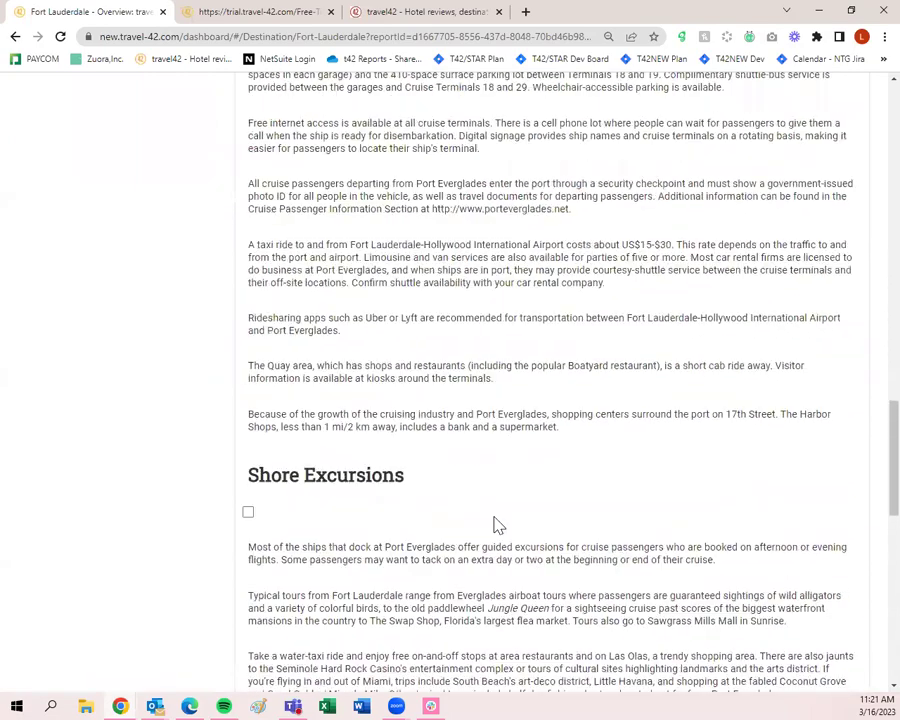
{"action": "scroll", "coordinate": [495, 515], "scroll_direction": "up", "scroll_amount": 15}
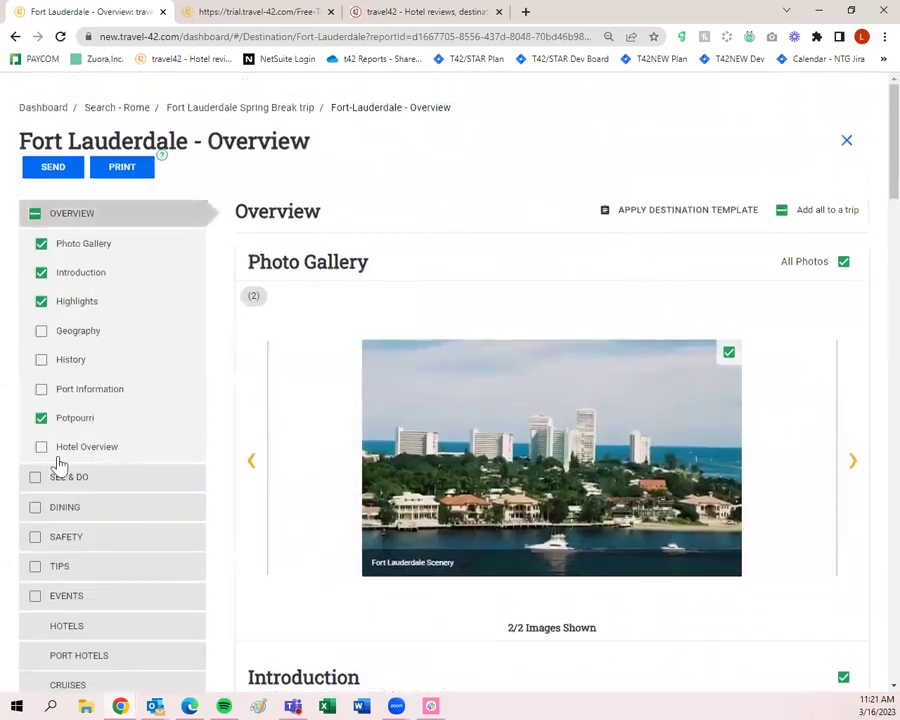
{"action": "left_click", "coordinate": [36, 452]}
Open the Fort Lauderdale See & Do section and add all Sightseeing items to the trip
{"action": "scroll", "coordinate": [44, 444], "scroll_direction": "down", "scroll_amount": 2}
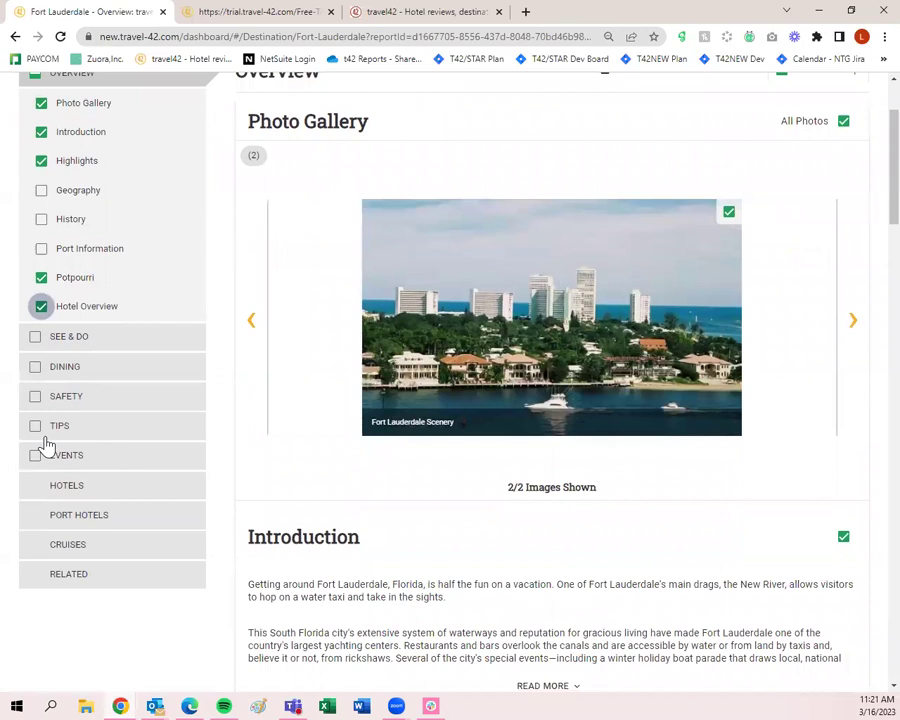
{"action": "left_click", "coordinate": [168, 347]}
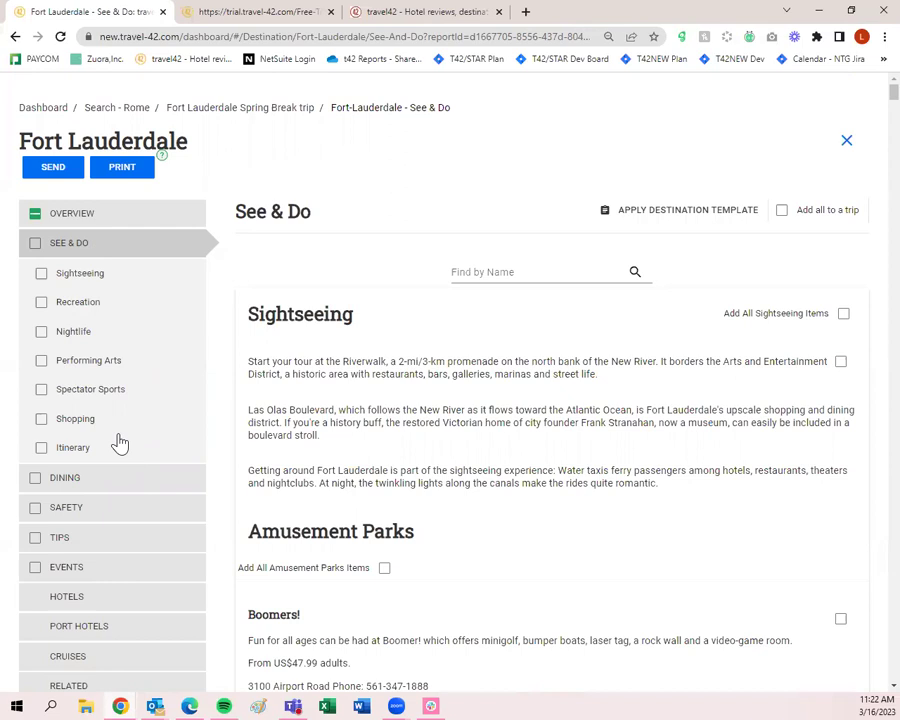
{"action": "scroll", "coordinate": [540, 416], "scroll_direction": "down", "scroll_amount": 3}
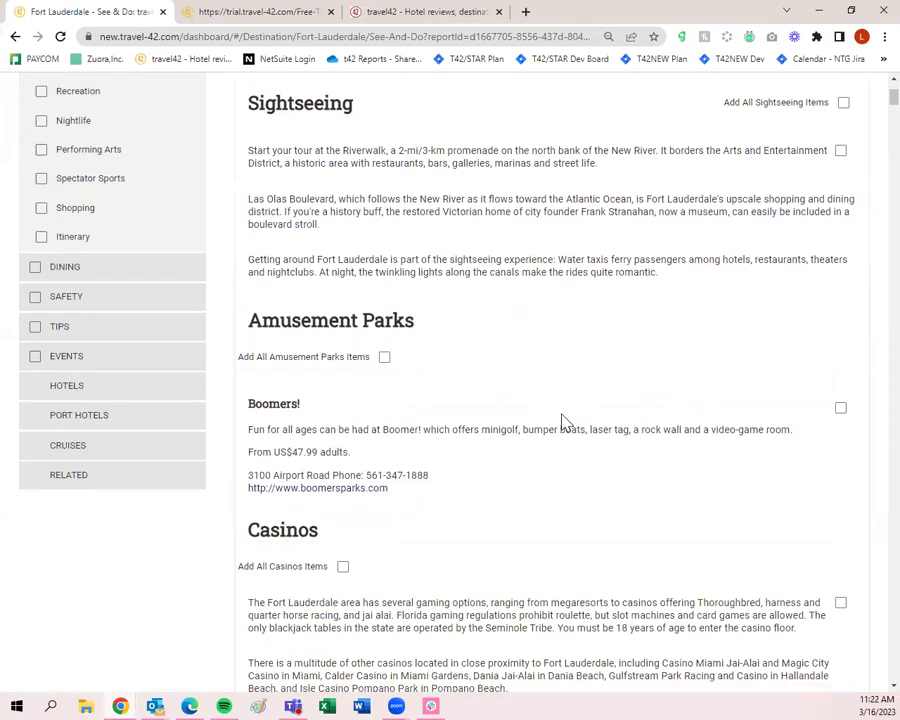
{"action": "scroll", "coordinate": [566, 425], "scroll_direction": "up", "scroll_amount": 2}
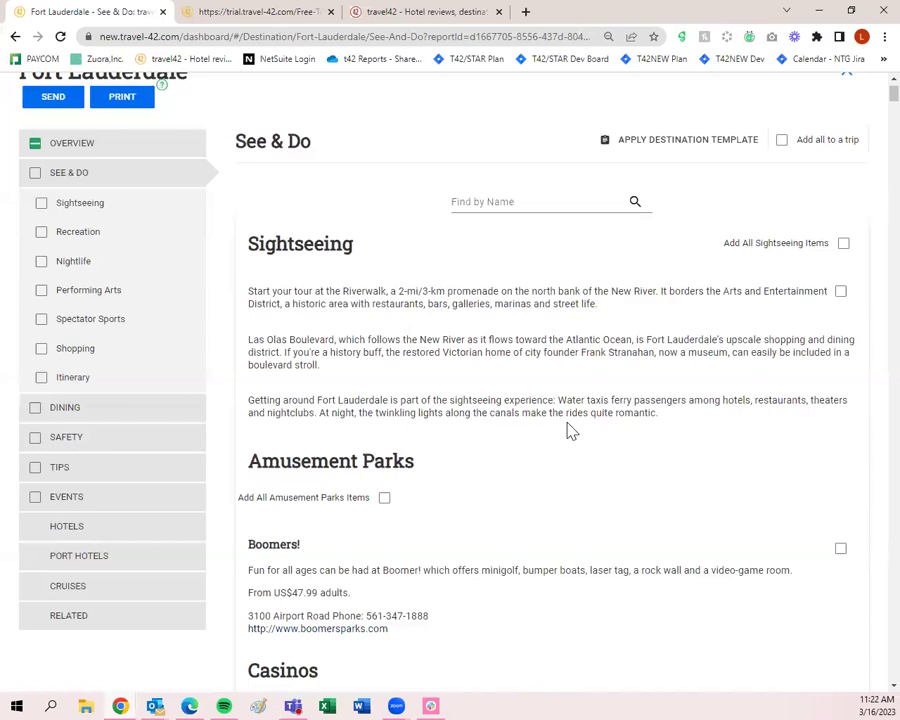
{"action": "left_click", "coordinate": [843, 245]}
{"action": "scroll", "coordinate": [844, 251], "scroll_direction": "down", "scroll_amount": 3}
{"action": "scroll", "coordinate": [792, 326], "scroll_direction": "up", "scroll_amount": 3}
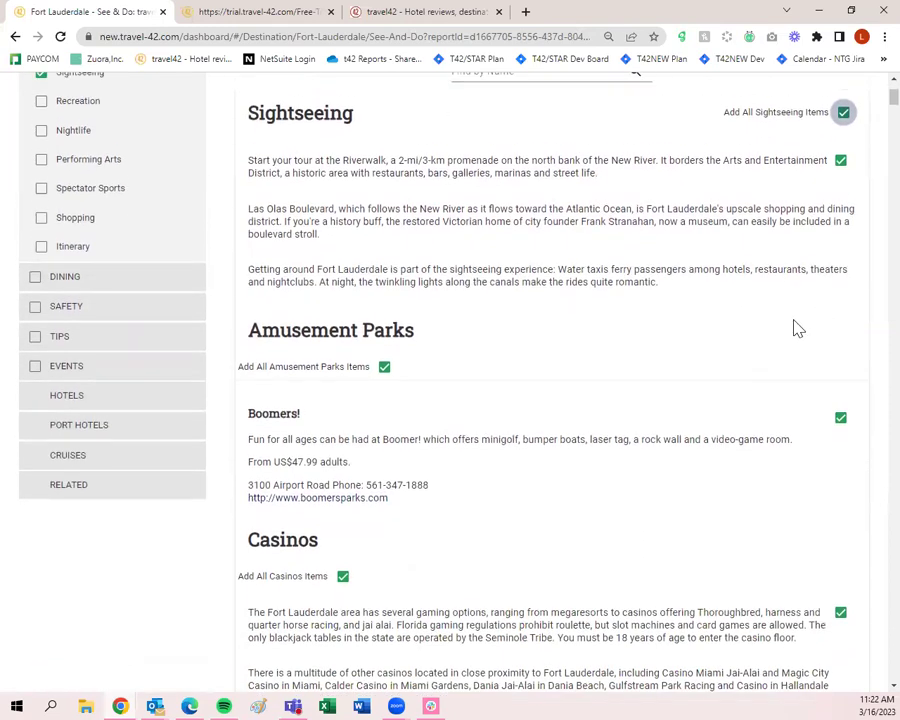
Exclude Stranahan House and the African American Research Library and Cultural Center from the selected Sightseeing items
{"action": "scroll", "coordinate": [736, 345], "scroll_direction": "down", "scroll_amount": 3}
{"action": "scroll", "coordinate": [418, 352], "scroll_direction": "down", "scroll_amount": 7}
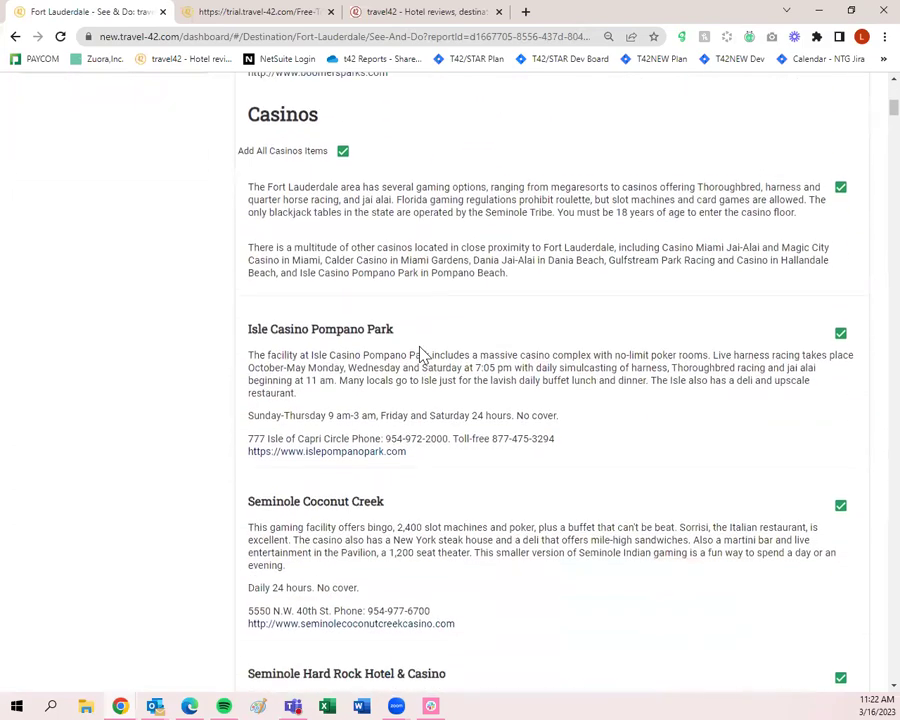
{"action": "scroll", "coordinate": [420, 352], "scroll_direction": "down", "scroll_amount": 4}
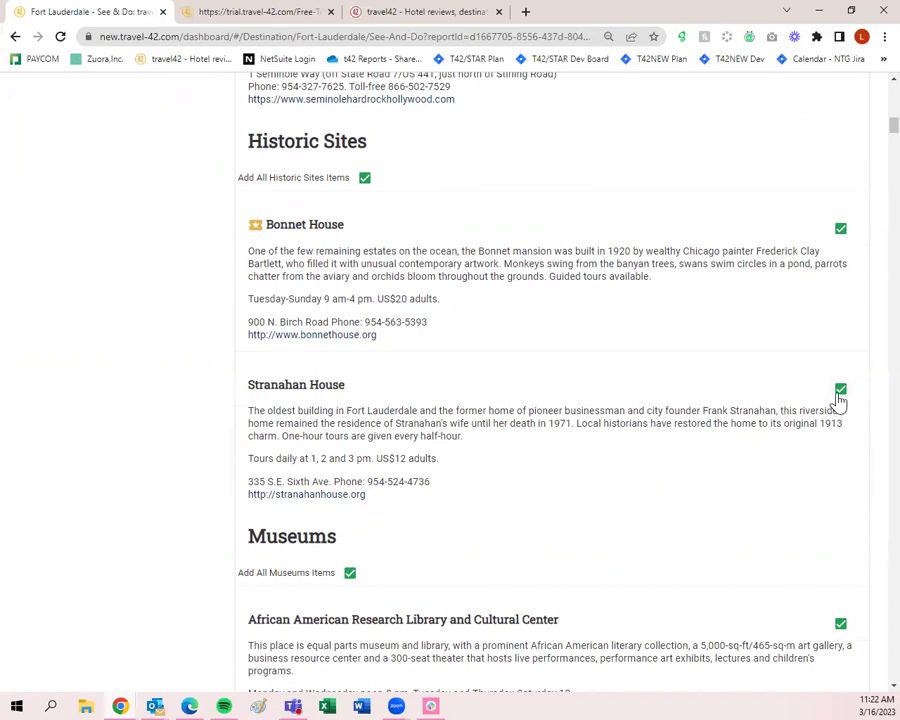
{"action": "left_click", "coordinate": [840, 396]}
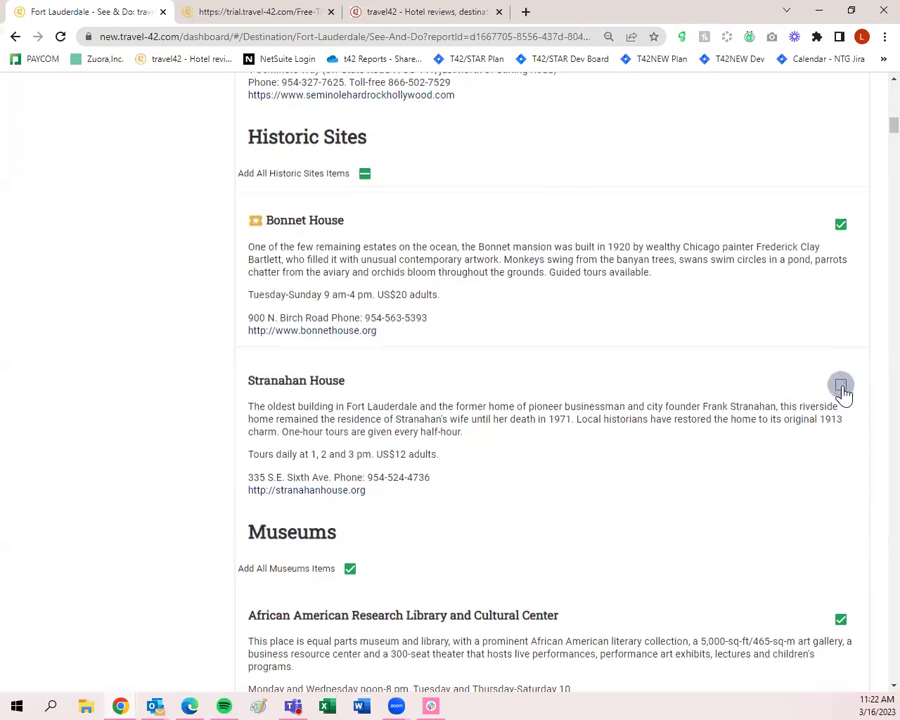
{"action": "scroll", "coordinate": [868, 437], "scroll_direction": "down", "scroll_amount": 3}
{"action": "left_click", "coordinate": [845, 485]}
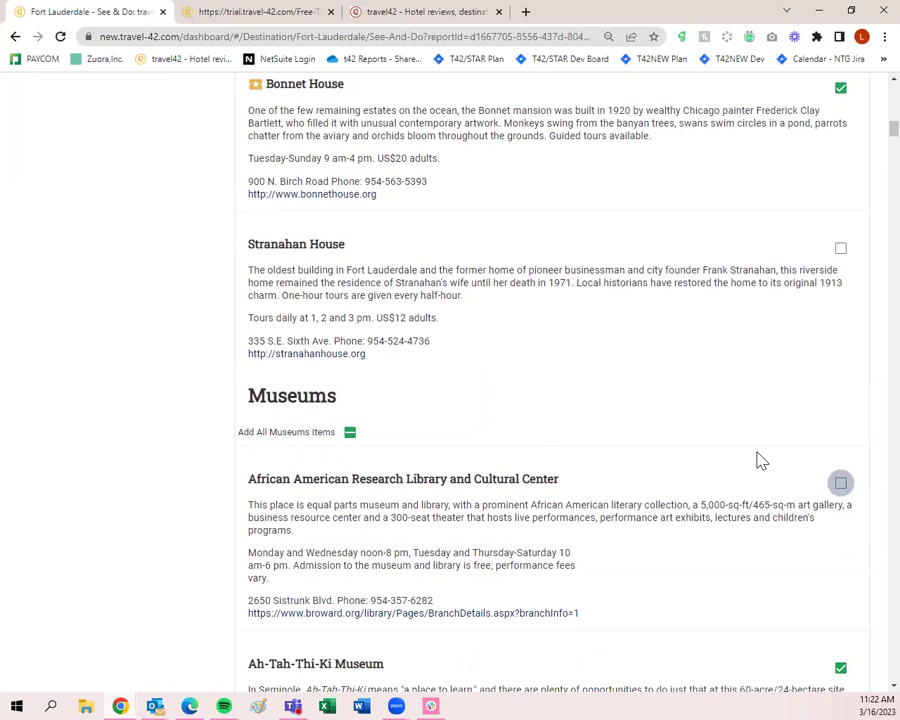
{"action": "left_click", "coordinate": [841, 255]}
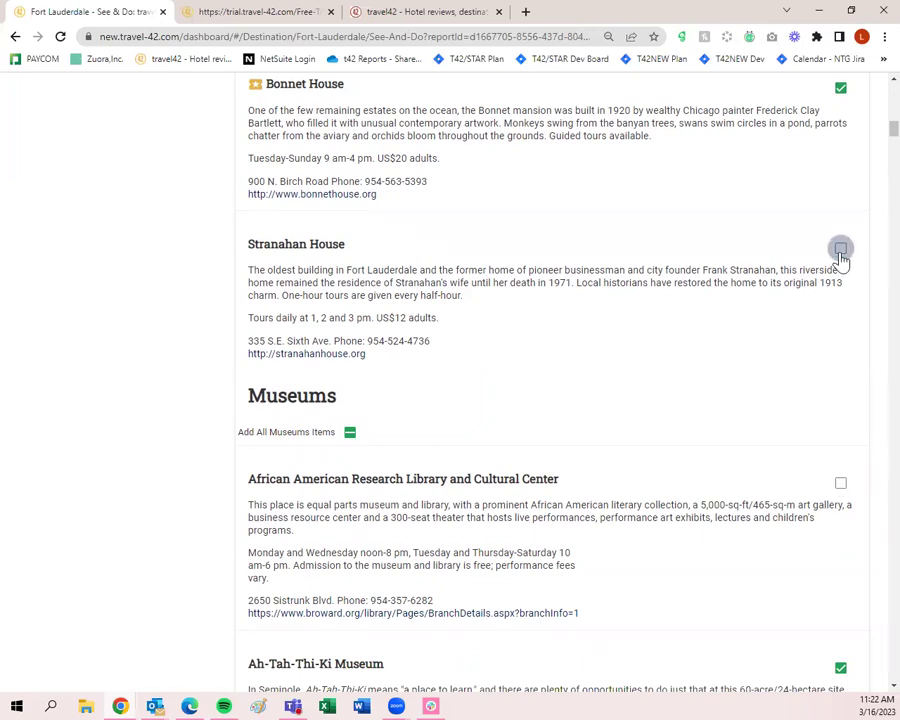
Add Fort Lauderdale Beach Promenade and Hugh Taylor Birch State Park from the Beaches listings under Recreation to the trip
{"action": "scroll", "coordinate": [688, 414], "scroll_direction": "down", "scroll_amount": 9}
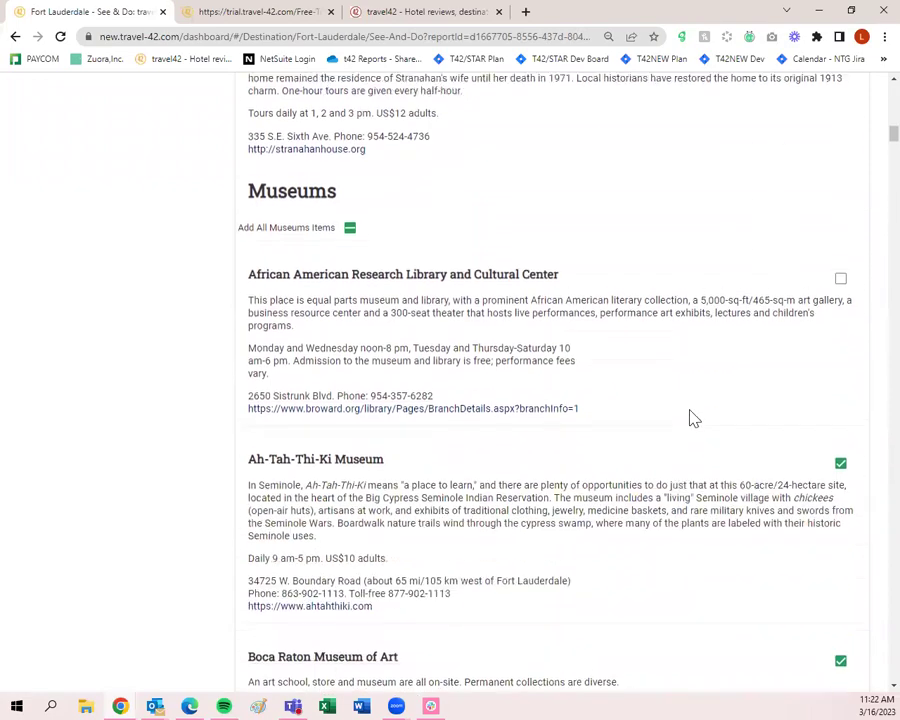
{"action": "scroll", "coordinate": [688, 414], "scroll_direction": "down", "scroll_amount": 5}
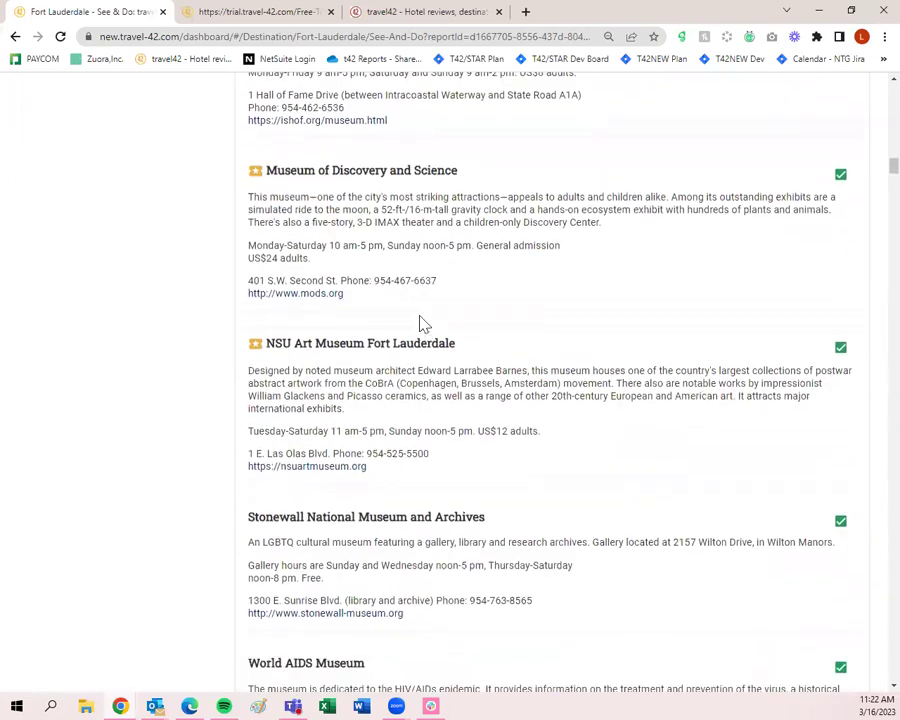
{"action": "scroll", "coordinate": [251, 231], "scroll_direction": "down", "scroll_amount": 14}
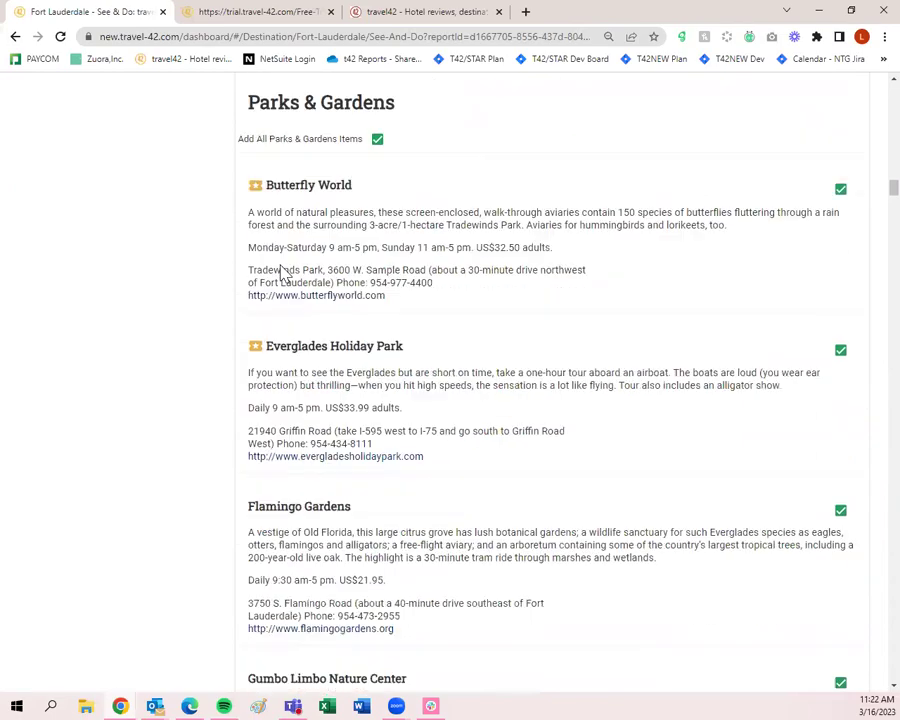
{"action": "scroll", "coordinate": [288, 270], "scroll_direction": "down", "scroll_amount": 8}
{"action": "scroll", "coordinate": [868, 245], "scroll_direction": "up", "scroll_amount": 20}
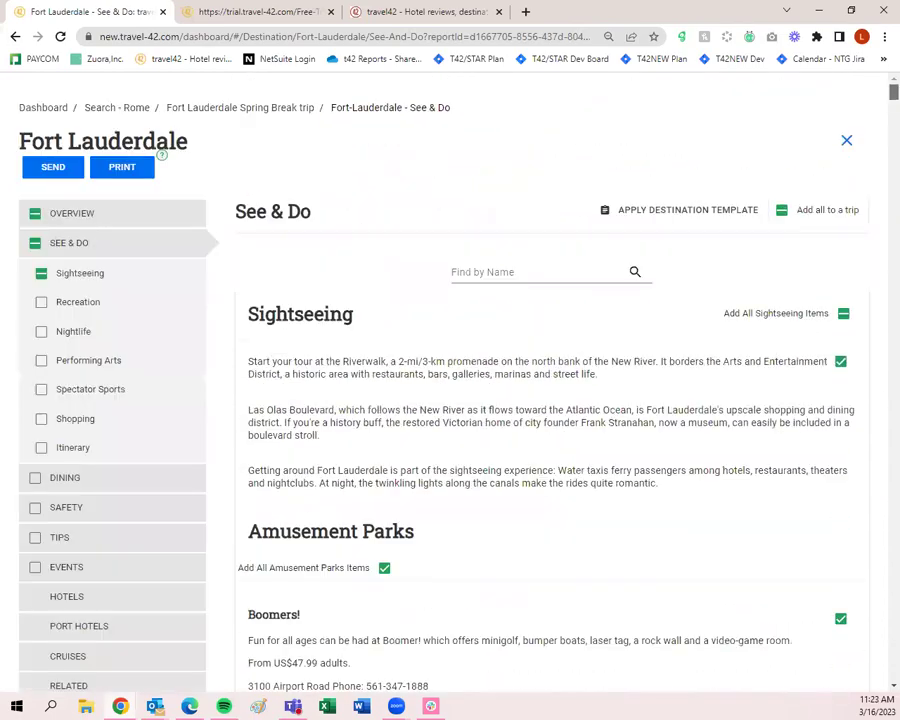
{"action": "scroll", "coordinate": [550, 400], "scroll_direction": "down", "scroll_amount": 20}
{"action": "scroll", "coordinate": [550, 400], "scroll_direction": "down", "scroll_amount": 15}
{"action": "scroll", "coordinate": [550, 400], "scroll_direction": "down", "scroll_amount": 15}
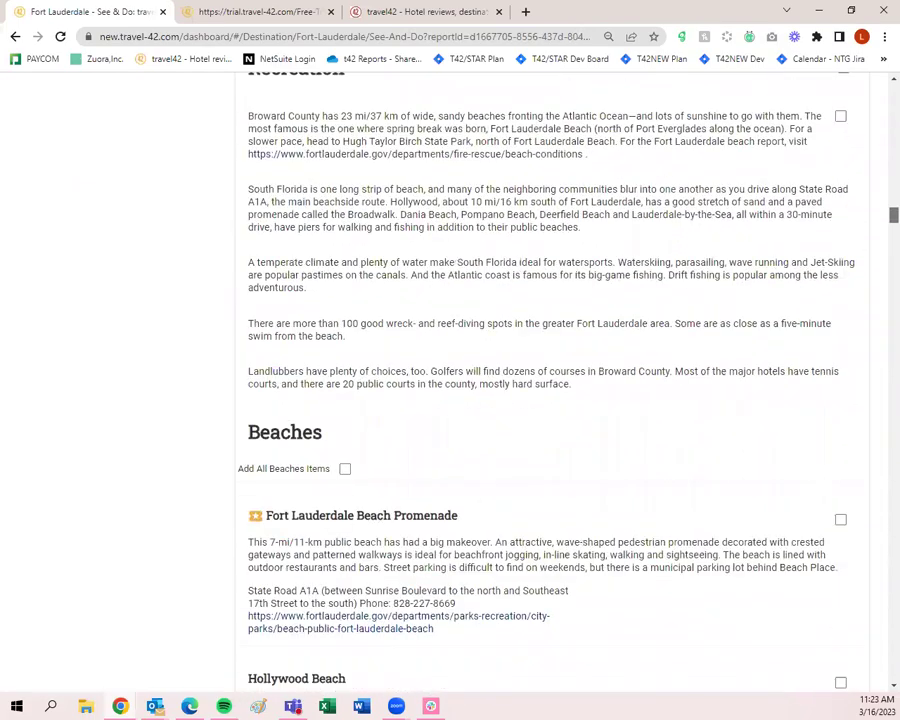
{"action": "scroll", "coordinate": [851, 257], "scroll_direction": "up", "scroll_amount": 3}
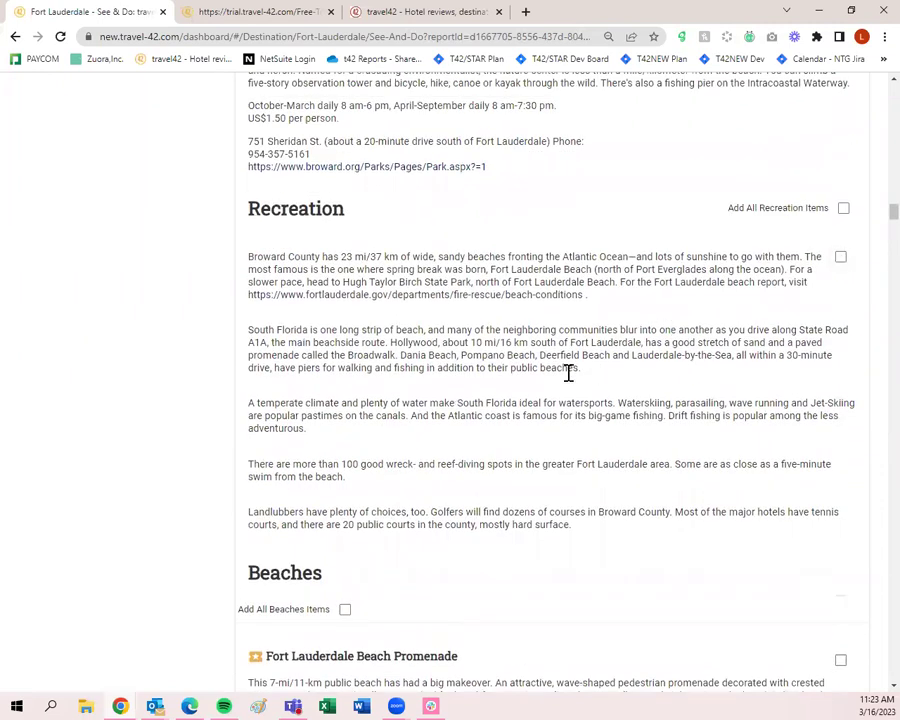
{"action": "scroll", "coordinate": [570, 372], "scroll_direction": "down", "scroll_amount": 3}
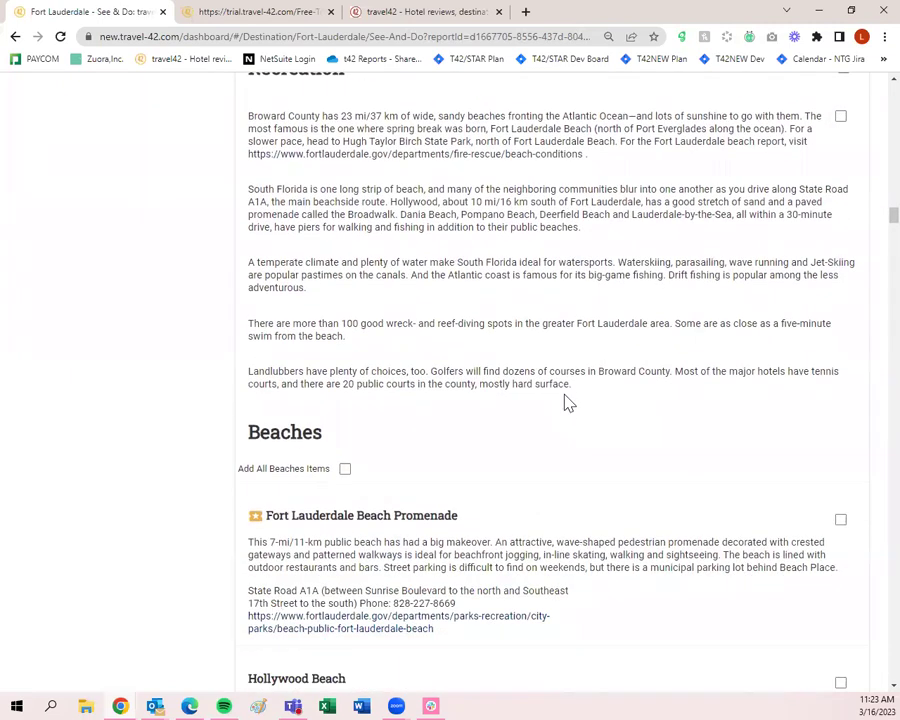
{"action": "left_click", "coordinate": [840, 521]}
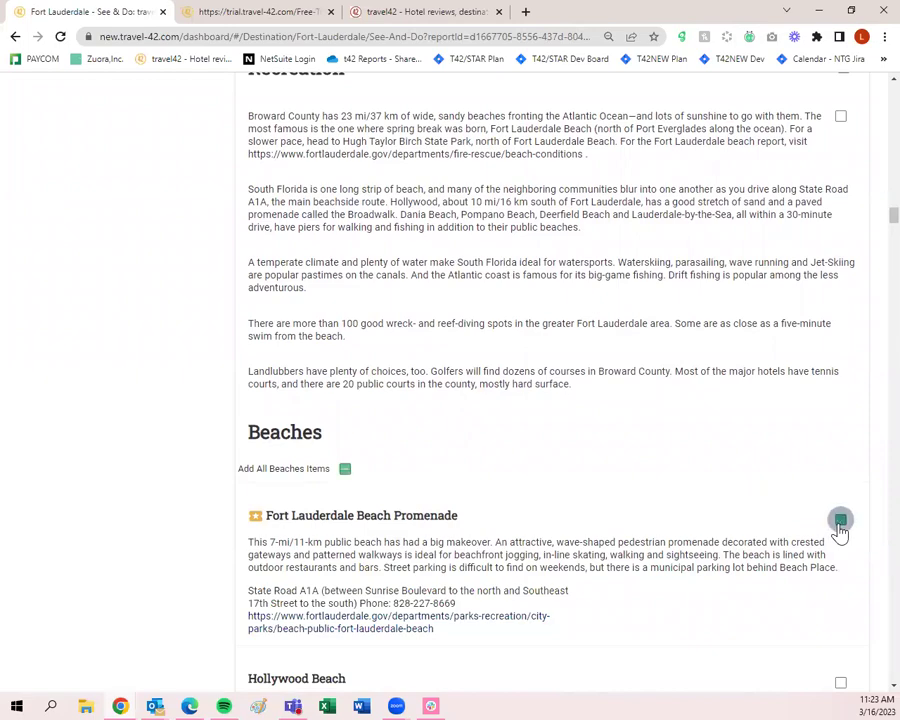
{"action": "scroll", "coordinate": [589, 470], "scroll_direction": "down", "scroll_amount": 6}
{"action": "scroll", "coordinate": [587, 465], "scroll_direction": "down", "scroll_amount": 5}
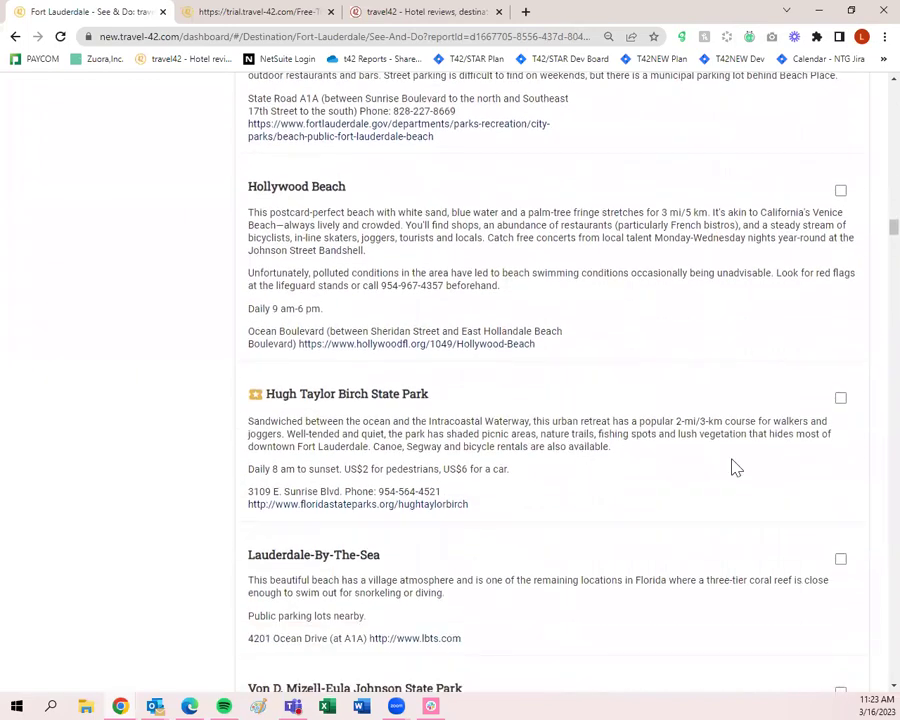
{"action": "left_click", "coordinate": [839, 399]}
Add Flamingo Fishing from the Fishing listings under Recreation to the trip
{"action": "scroll", "coordinate": [768, 413], "scroll_direction": "down", "scroll_amount": 20}
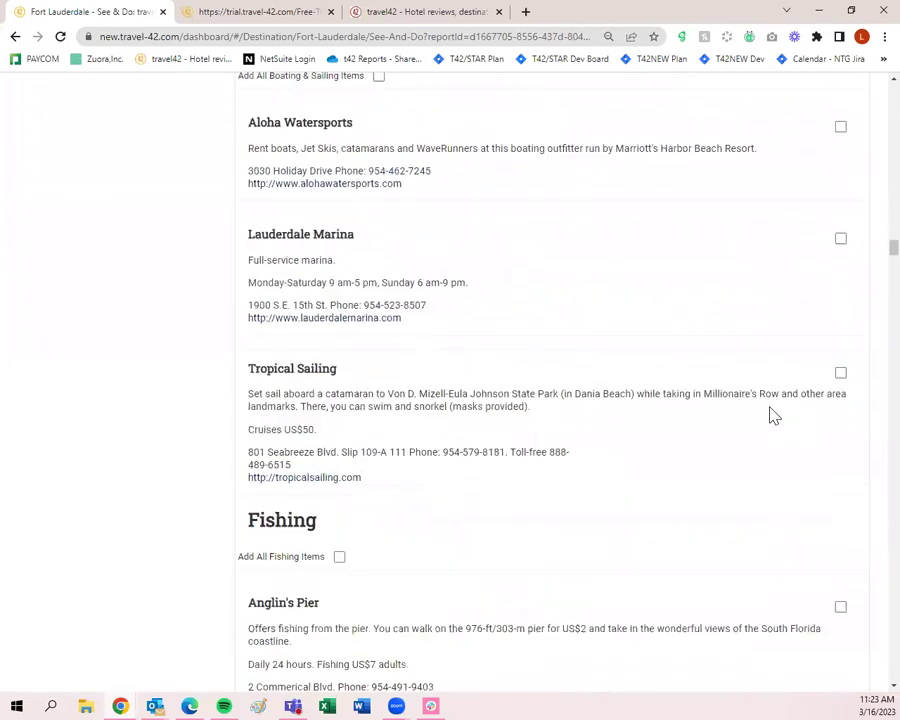
{"action": "scroll", "coordinate": [764, 415], "scroll_direction": "down", "scroll_amount": 5}
{"action": "scroll", "coordinate": [760, 416], "scroll_direction": "up", "scroll_amount": 6}
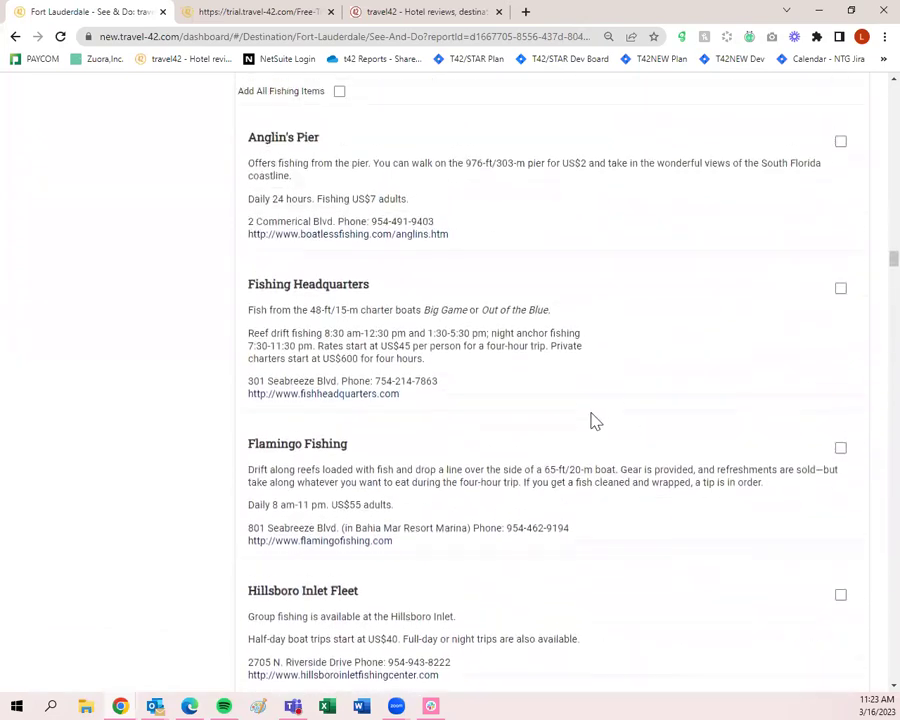
{"action": "left_click", "coordinate": [840, 448]}
Add Brownie's Southport Divers and Lauderdale Diver from the Scuba & Snorkeling listings to the trip
{"action": "scroll", "coordinate": [786, 460], "scroll_direction": "down", "scroll_amount": 6}
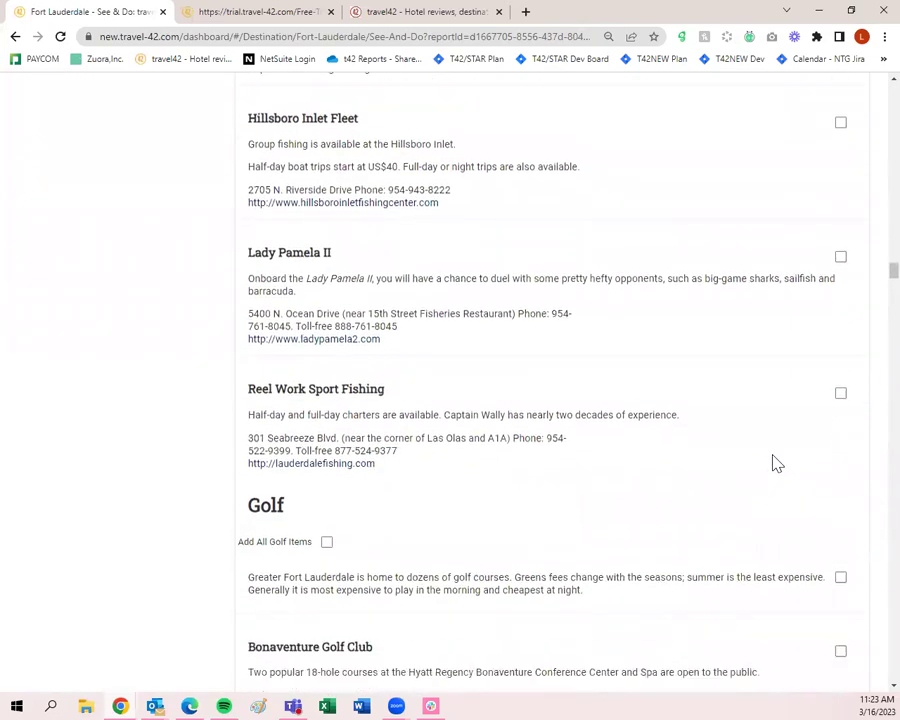
{"action": "scroll", "coordinate": [775, 463], "scroll_direction": "down", "scroll_amount": 6}
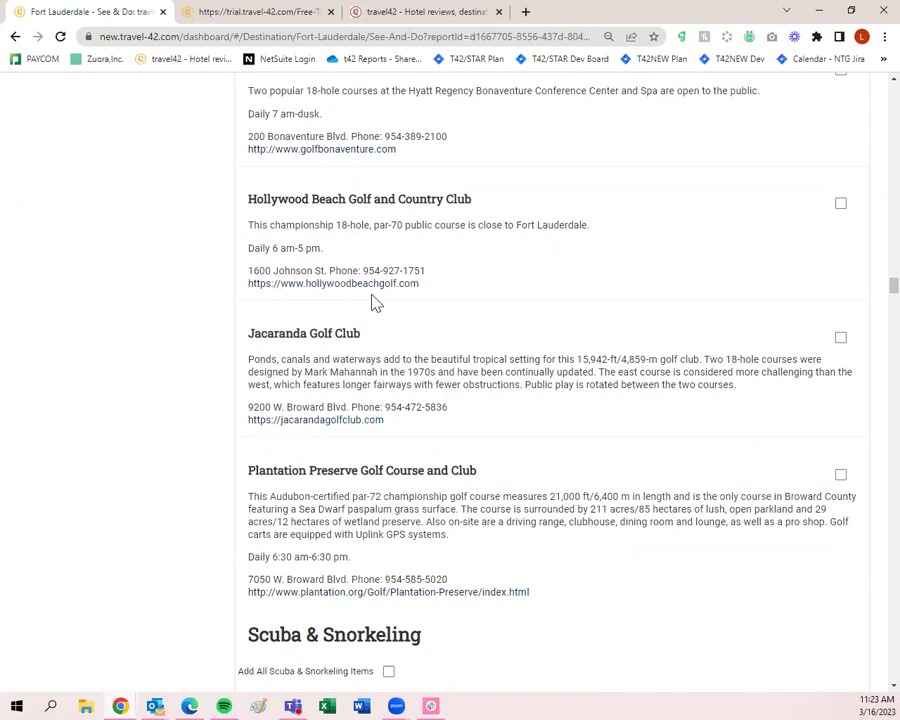
{"action": "scroll", "coordinate": [588, 424], "scroll_direction": "down", "scroll_amount": 6}
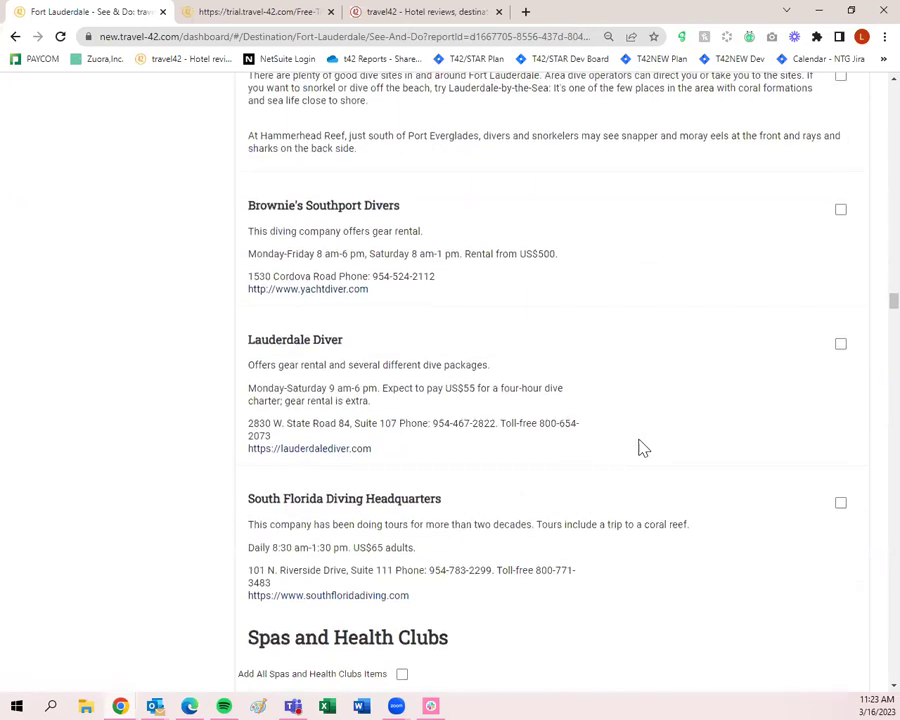
{"action": "scroll", "coordinate": [636, 444], "scroll_direction": "up", "scroll_amount": 1}
{"action": "left_click", "coordinate": [841, 280]}
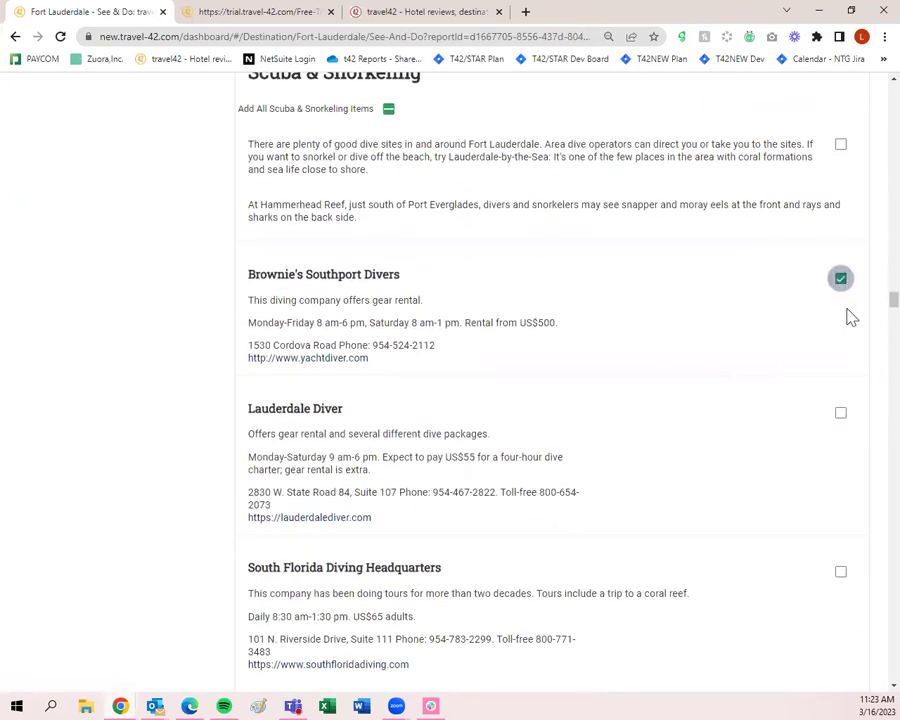
{"action": "left_click", "coordinate": [841, 412]}
Add all Spas and Health Clubs items under Recreation to the trip
{"action": "scroll", "coordinate": [718, 456], "scroll_direction": "down", "scroll_amount": 7}
{"action": "scroll", "coordinate": [724, 468], "scroll_direction": "up", "scroll_amount": 2}
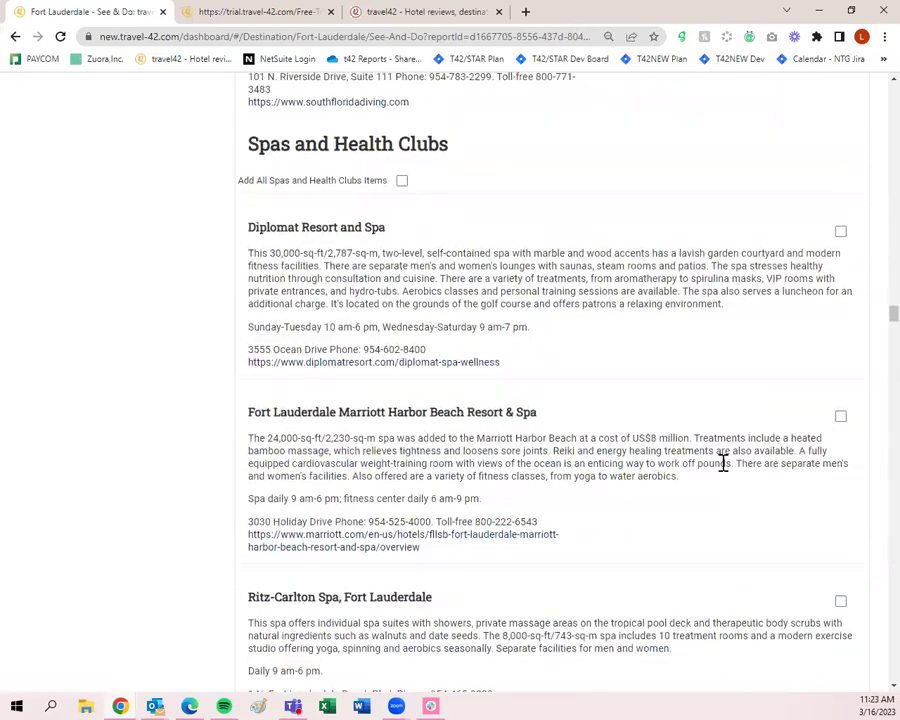
{"action": "left_click", "coordinate": [400, 181]}
Add all Bars, Taverns & Pubs items and all Comedy Clubs items under Nightlife to the trip
{"action": "scroll", "coordinate": [468, 363], "scroll_direction": "down", "scroll_amount": 9}
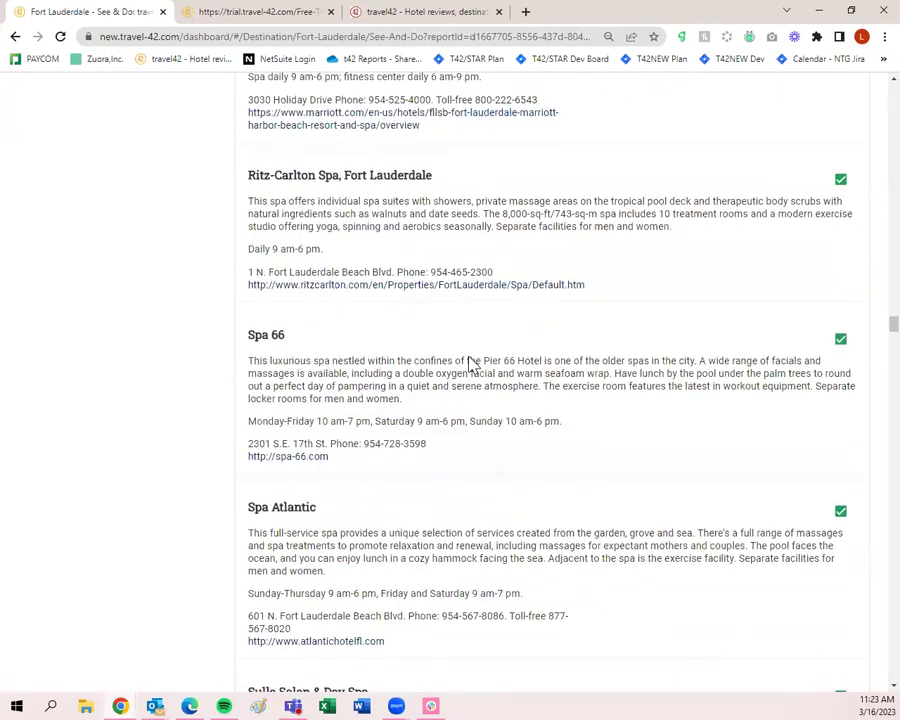
{"action": "scroll", "coordinate": [470, 373], "scroll_direction": "down", "scroll_amount": 15}
{"action": "scroll", "coordinate": [470, 385], "scroll_direction": "up", "scroll_amount": 6}
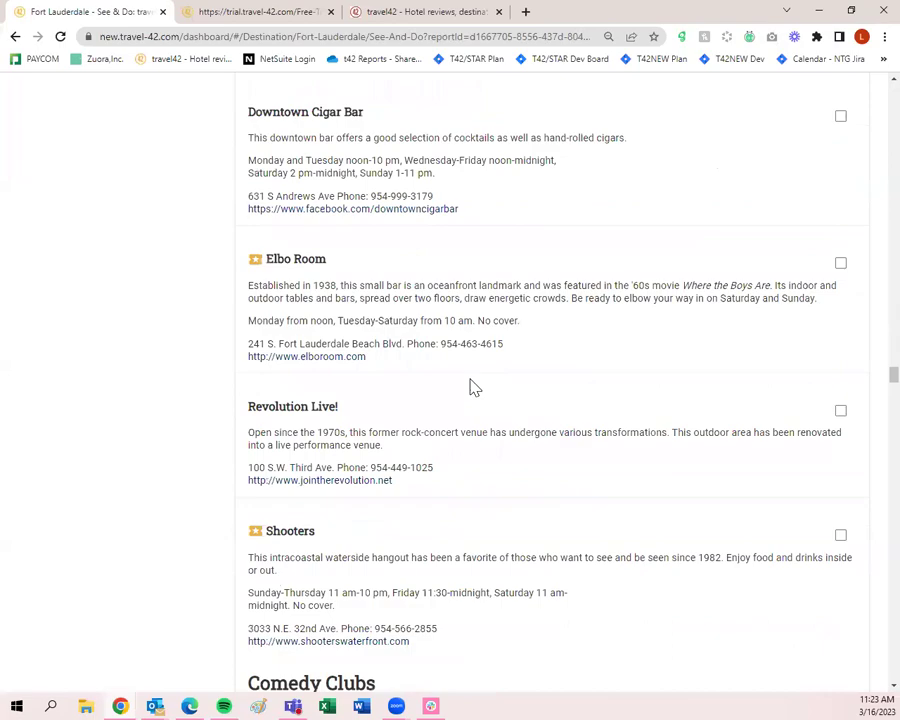
{"action": "scroll", "coordinate": [445, 399], "scroll_direction": "up", "scroll_amount": 4}
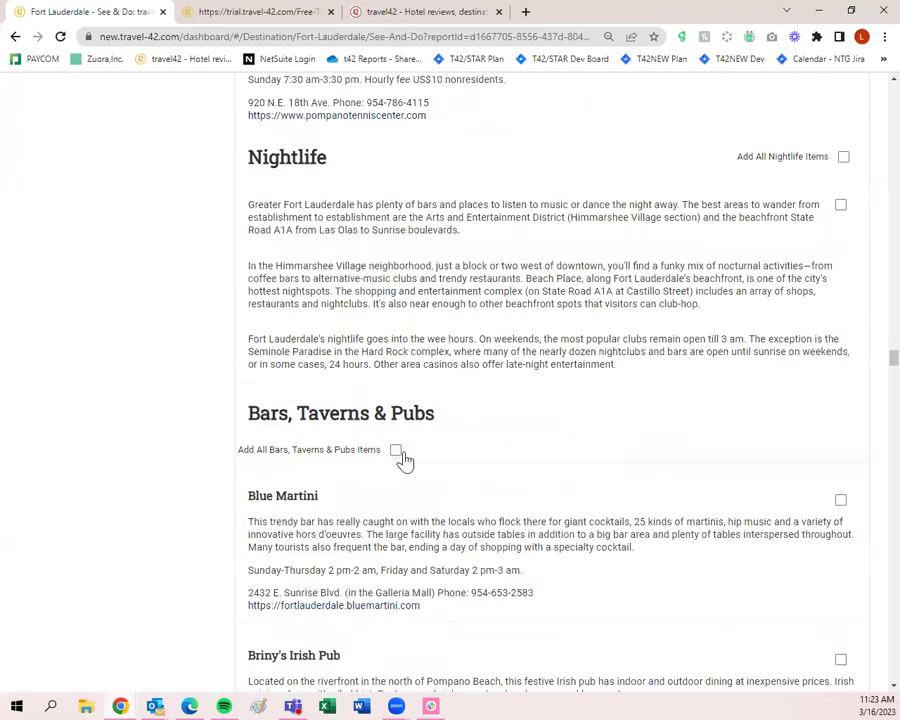
{"action": "left_click", "coordinate": [397, 451]}
{"action": "scroll", "coordinate": [397, 458], "scroll_direction": "down", "scroll_amount": 10}
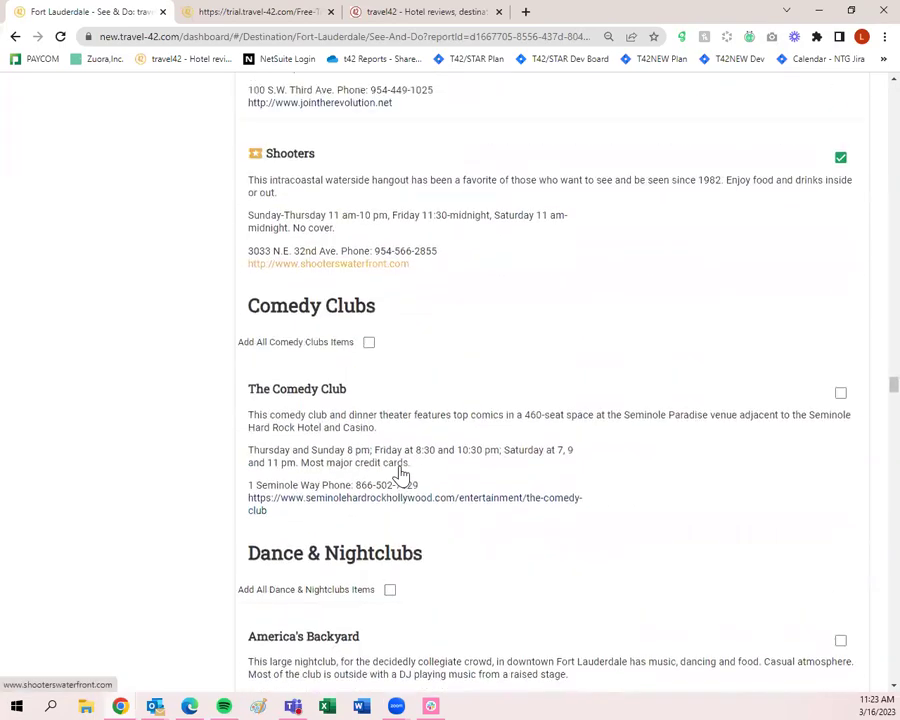
{"action": "left_click", "coordinate": [367, 355]}
{"action": "scroll", "coordinate": [426, 404], "scroll_direction": "down", "scroll_amount": 6}
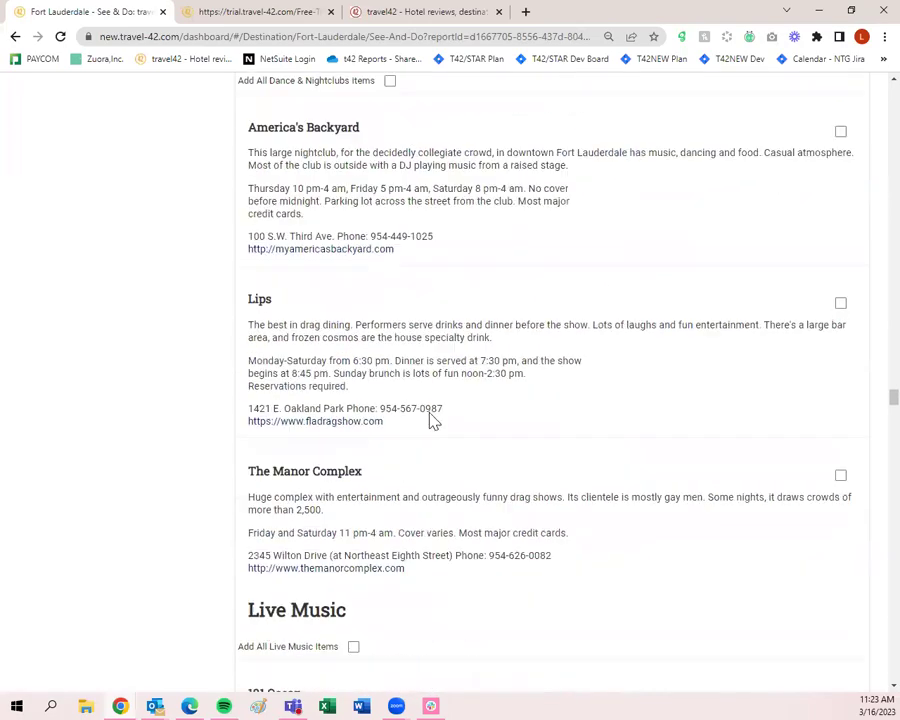
{"action": "scroll", "coordinate": [432, 420], "scroll_direction": "down", "scroll_amount": 15}
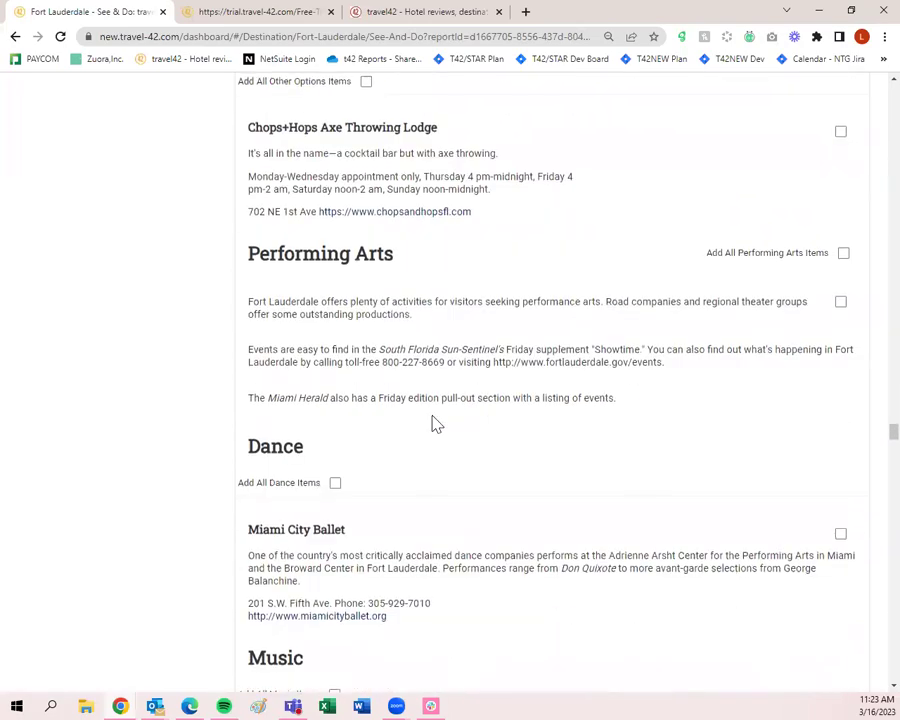
Add the Day Plans itineraries under Itinerary to the trip
{"action": "scroll", "coordinate": [436, 425], "scroll_direction": "down", "scroll_amount": 20}
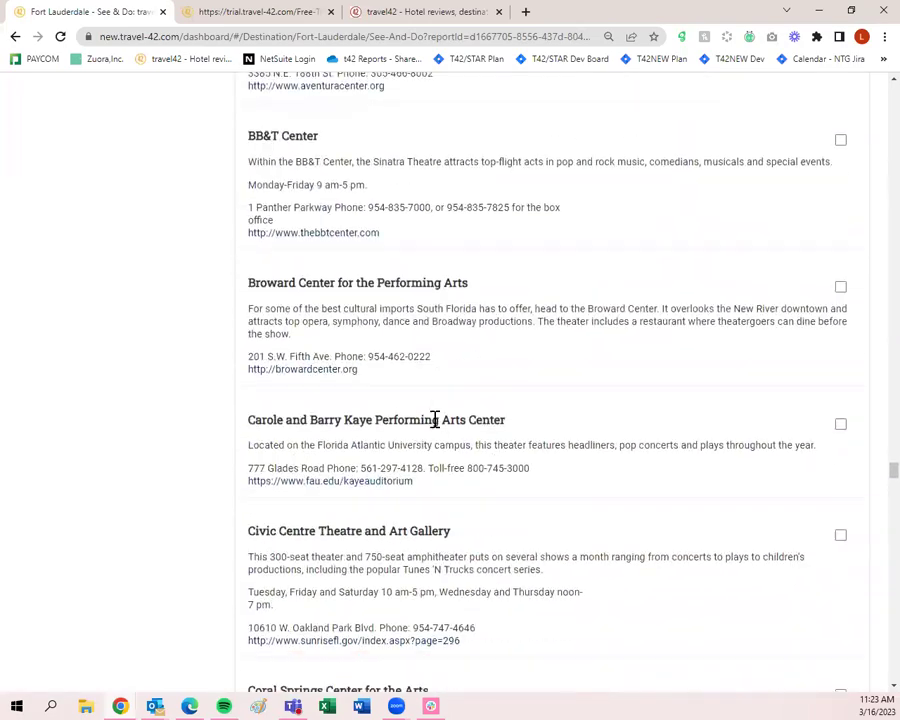
{"action": "scroll", "coordinate": [436, 428], "scroll_direction": "down", "scroll_amount": 20}
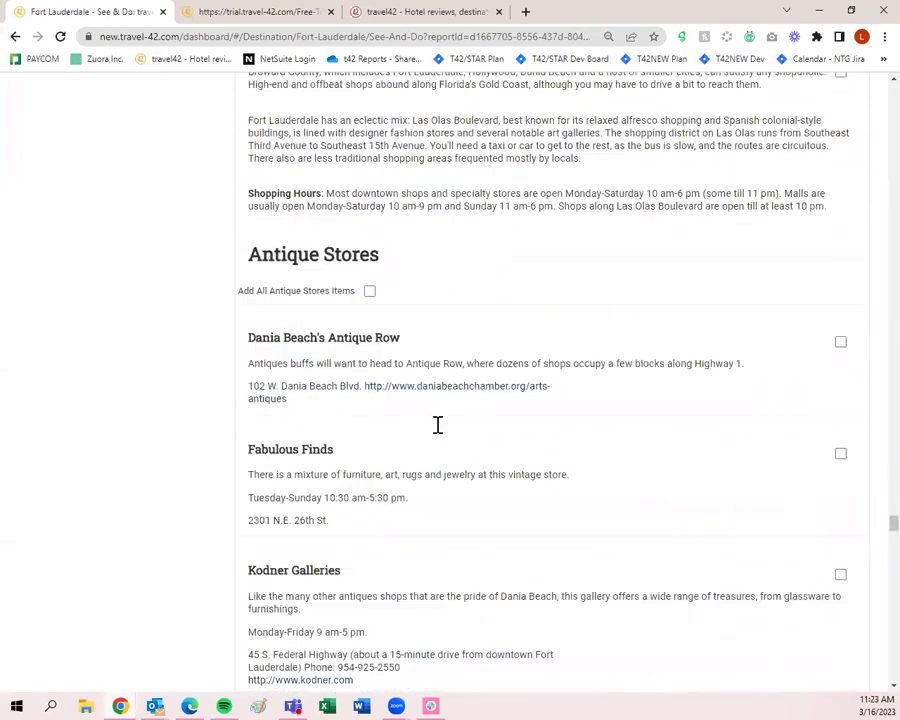
{"action": "scroll", "coordinate": [446, 441], "scroll_direction": "down", "scroll_amount": 20}
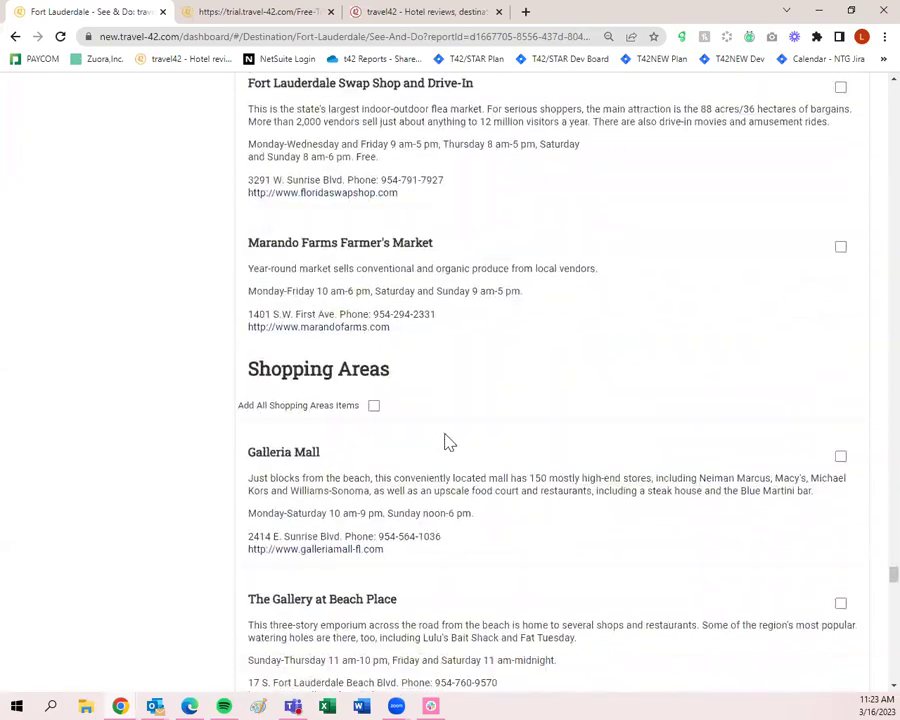
{"action": "scroll", "coordinate": [446, 441], "scroll_direction": "down", "scroll_amount": 10}
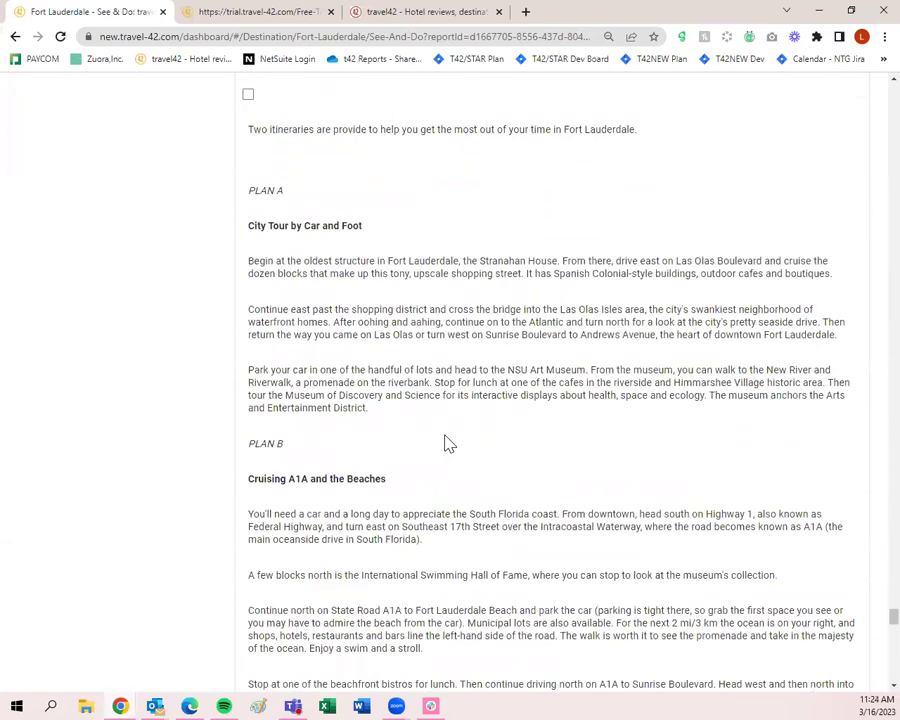
{"action": "scroll", "coordinate": [456, 461], "scroll_direction": "up", "scroll_amount": 2}
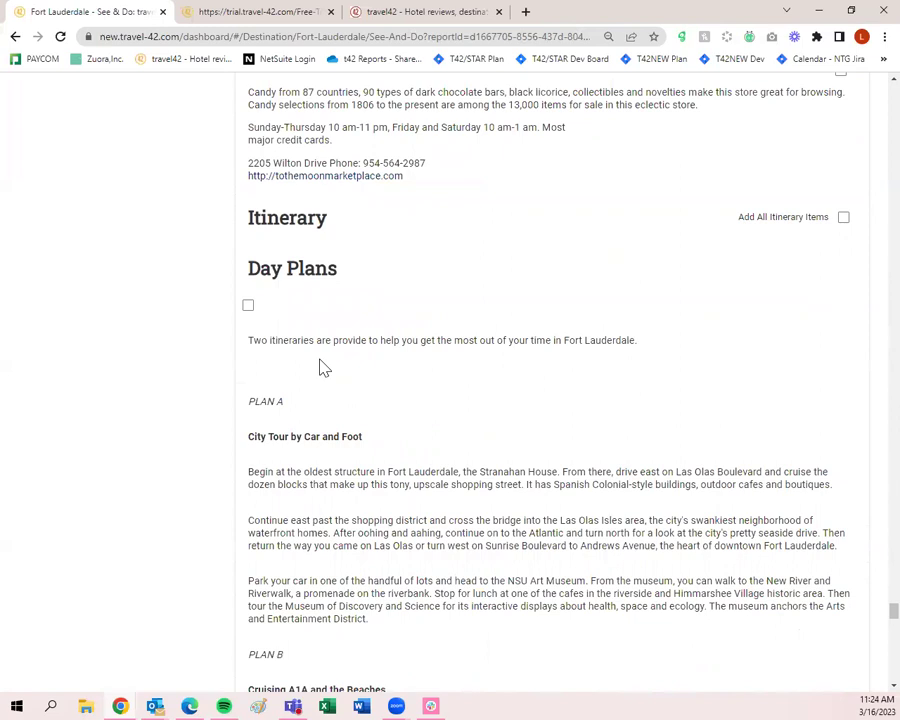
{"action": "scroll", "coordinate": [366, 401], "scroll_direction": "down", "scroll_amount": 3}
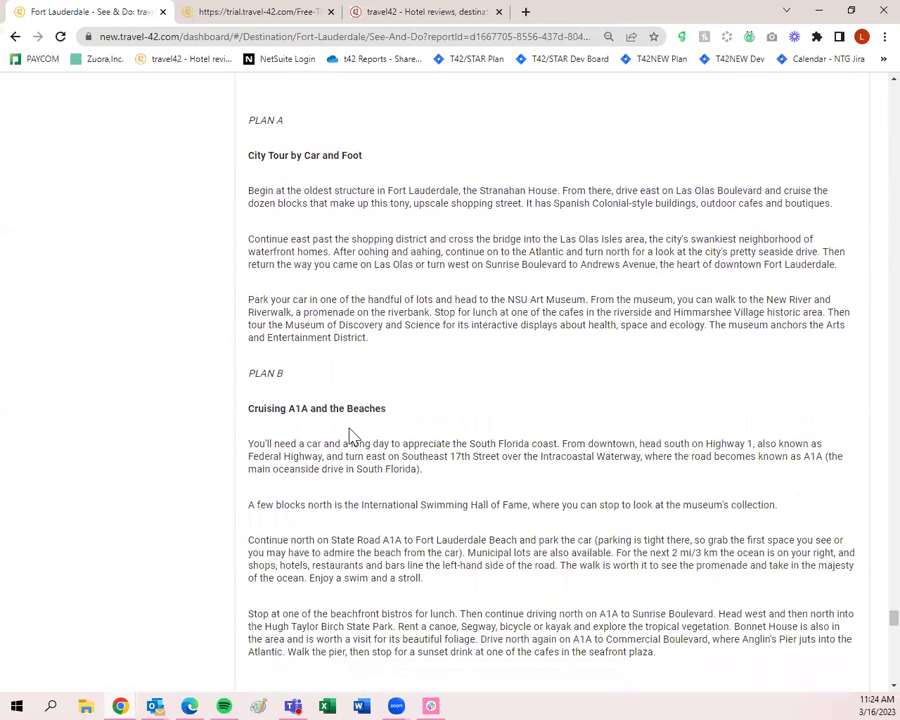
{"action": "scroll", "coordinate": [447, 586], "scroll_direction": "up", "scroll_amount": 2}
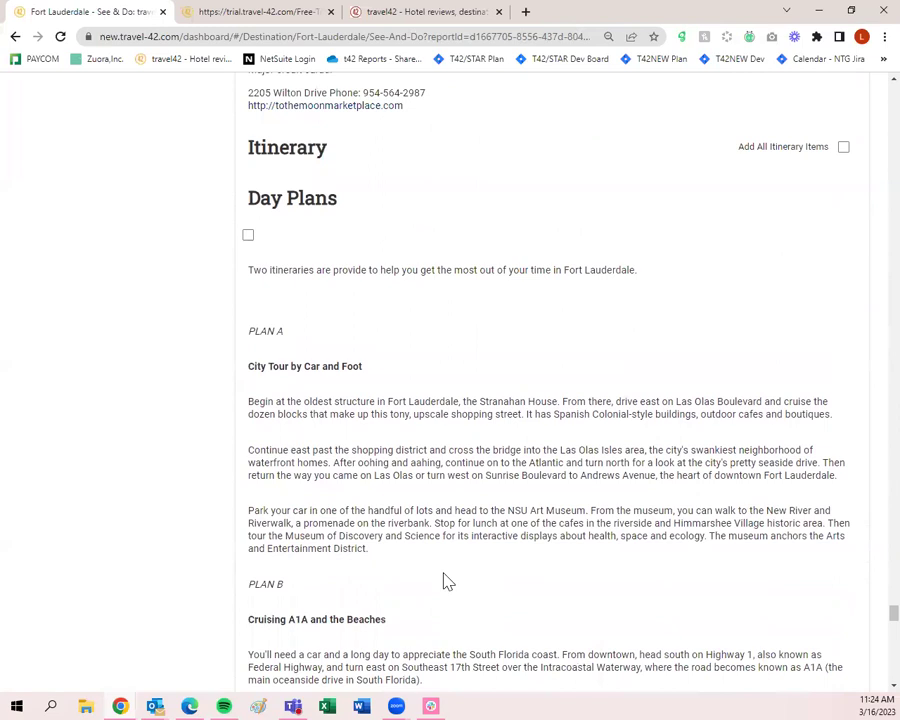
{"action": "left_click", "coordinate": [248, 237]}
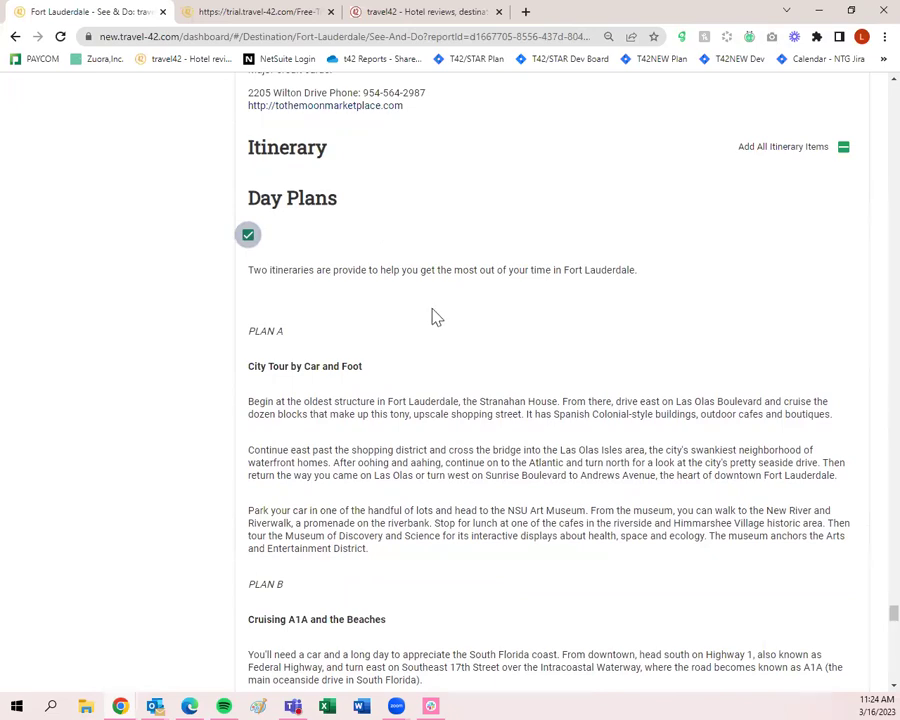
Add the Day Trips content and all Local Tours items under Itinerary to the trip
{"action": "scroll", "coordinate": [437, 317], "scroll_direction": "down", "scroll_amount": 3}
{"action": "scroll", "coordinate": [430, 330], "scroll_direction": "down", "scroll_amount": 4}
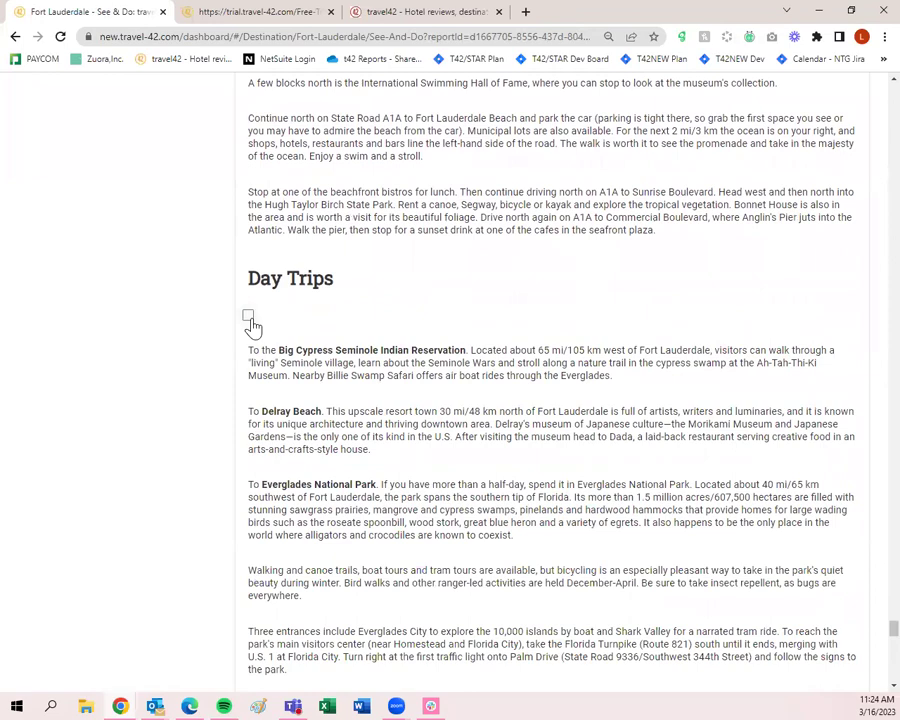
{"action": "left_click", "coordinate": [249, 316]}
{"action": "scroll", "coordinate": [394, 358], "scroll_direction": "down", "scroll_amount": 2}
{"action": "scroll", "coordinate": [394, 358], "scroll_direction": "down", "scroll_amount": 3}
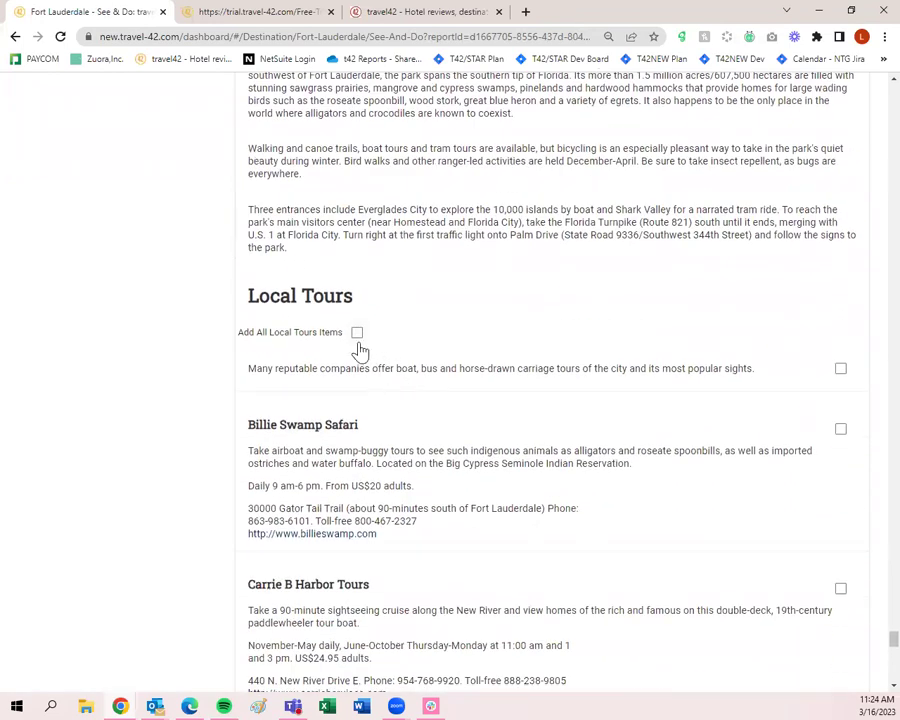
{"action": "left_click", "coordinate": [358, 334]}
{"action": "scroll", "coordinate": [460, 370], "scroll_direction": "down", "scroll_amount": 10}
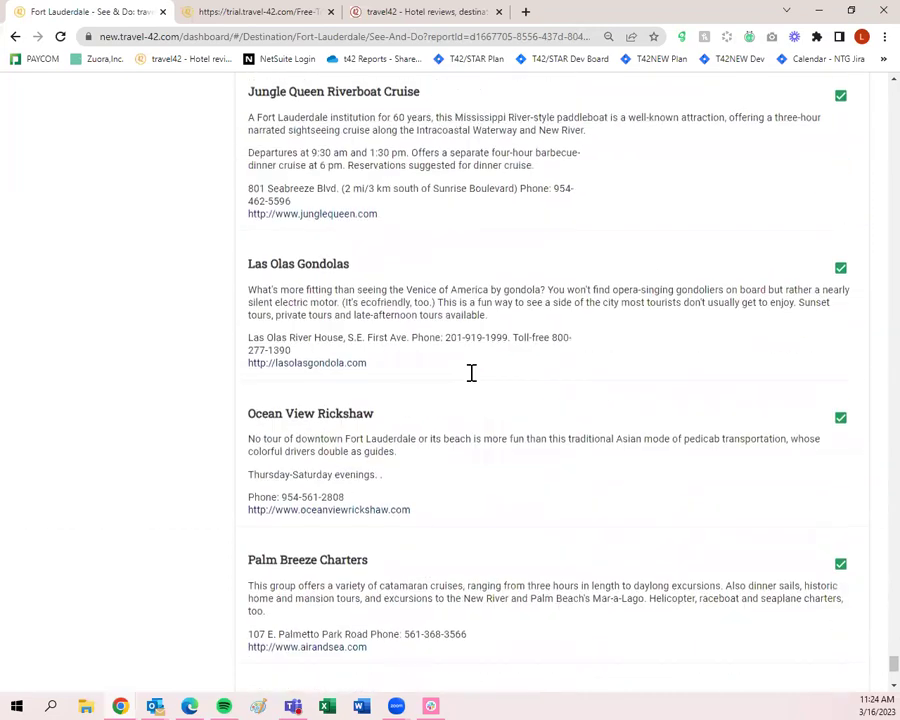
{"action": "scroll", "coordinate": [474, 377], "scroll_direction": "down", "scroll_amount": 3}
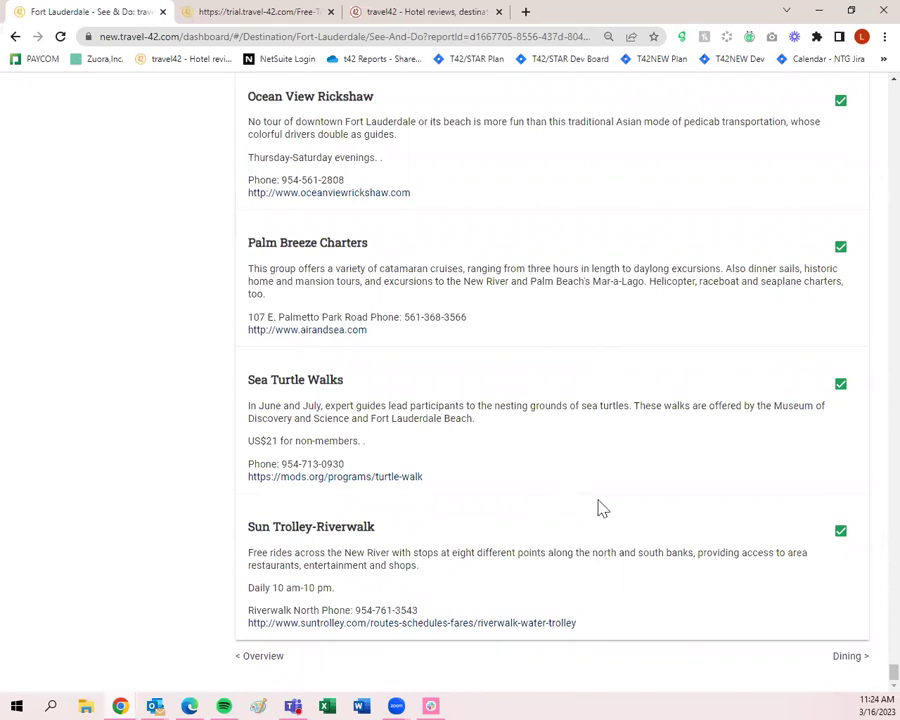
Open Fort Lauderdale's Dining section and add the Dining Overview and all Local & Regional items to the trip
{"action": "left_click", "coordinate": [850, 657]}
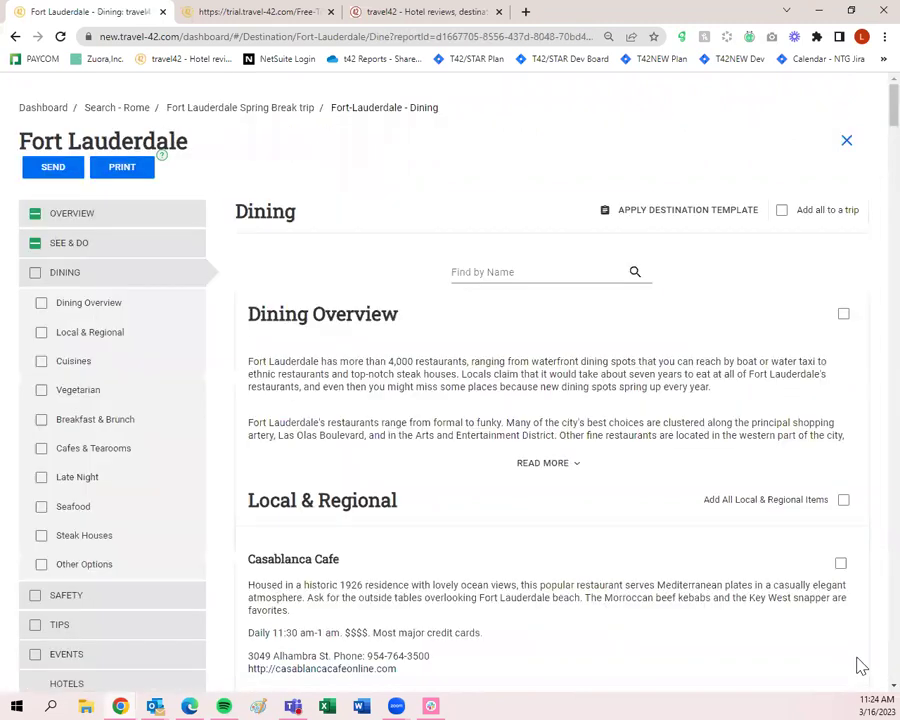
{"action": "left_click", "coordinate": [843, 314]}
{"action": "scroll", "coordinate": [841, 345], "scroll_direction": "down", "scroll_amount": 3}
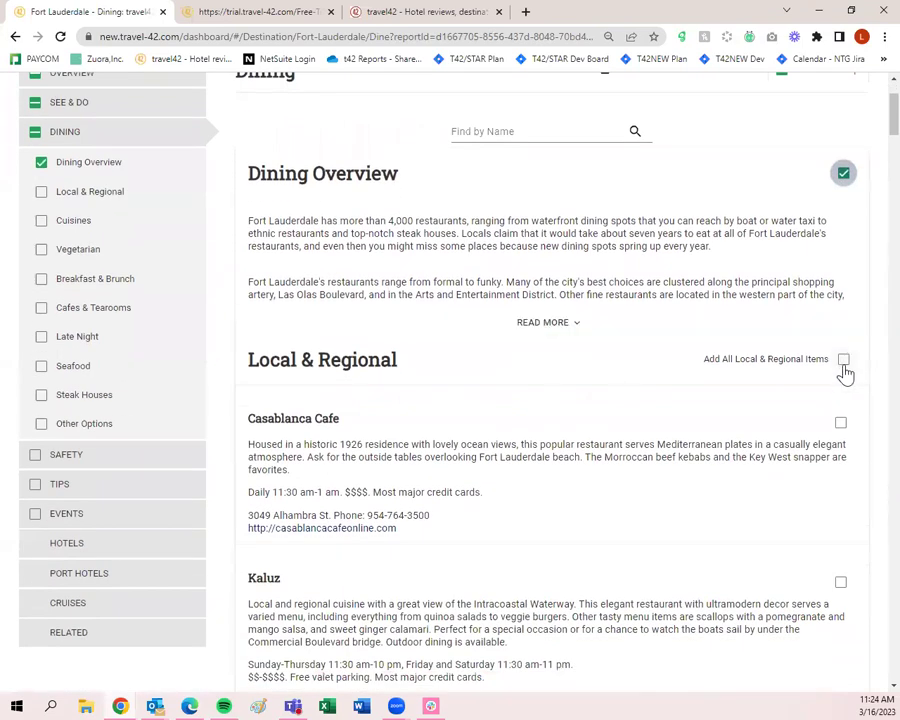
{"action": "left_click", "coordinate": [844, 365]}
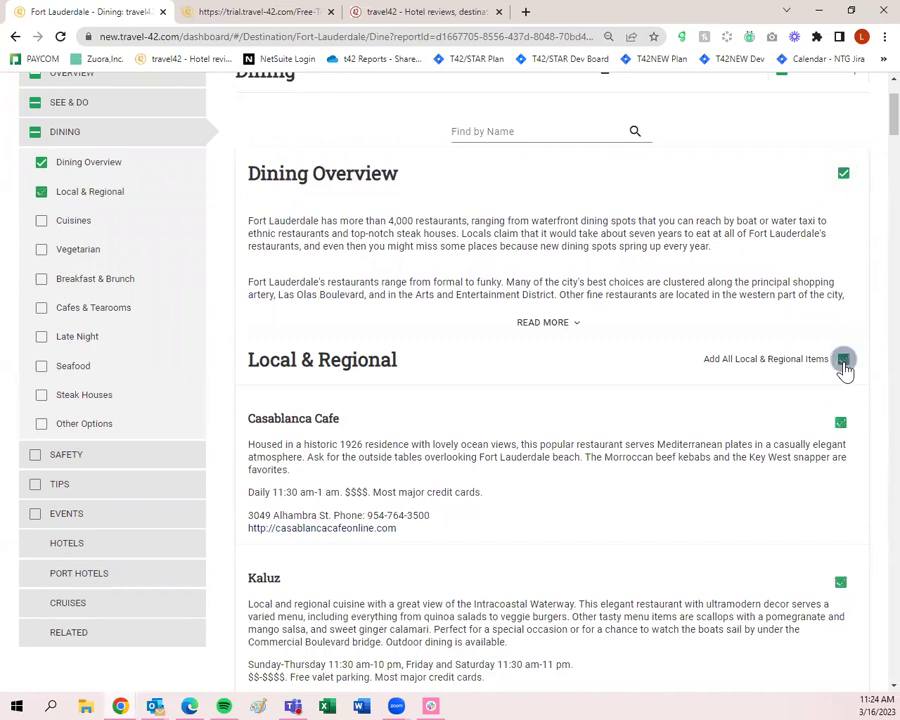
Add Boatyard and YOLO from the American listings under Cuisines to the trip
{"action": "scroll", "coordinate": [748, 440], "scroll_direction": "down", "scroll_amount": 10}
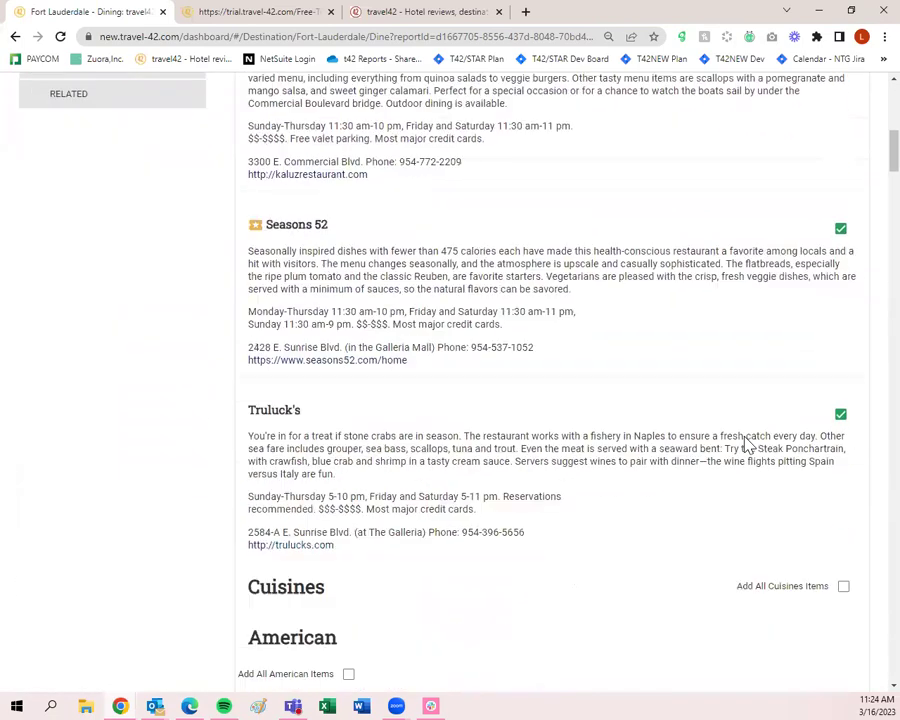
{"action": "scroll", "coordinate": [745, 437], "scroll_direction": "down", "scroll_amount": 4}
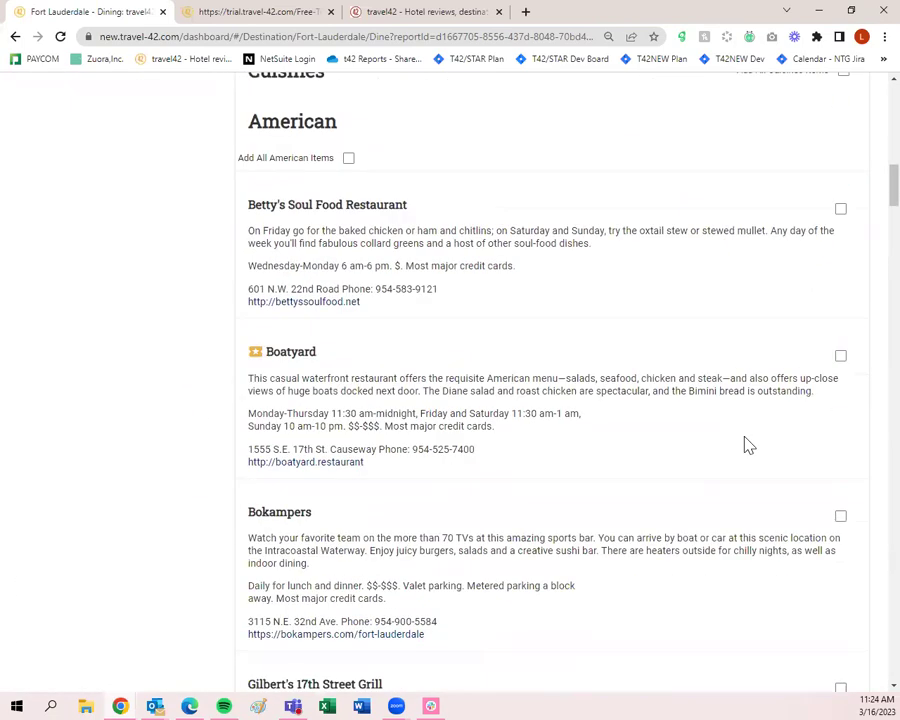
{"action": "left_click", "coordinate": [845, 359]}
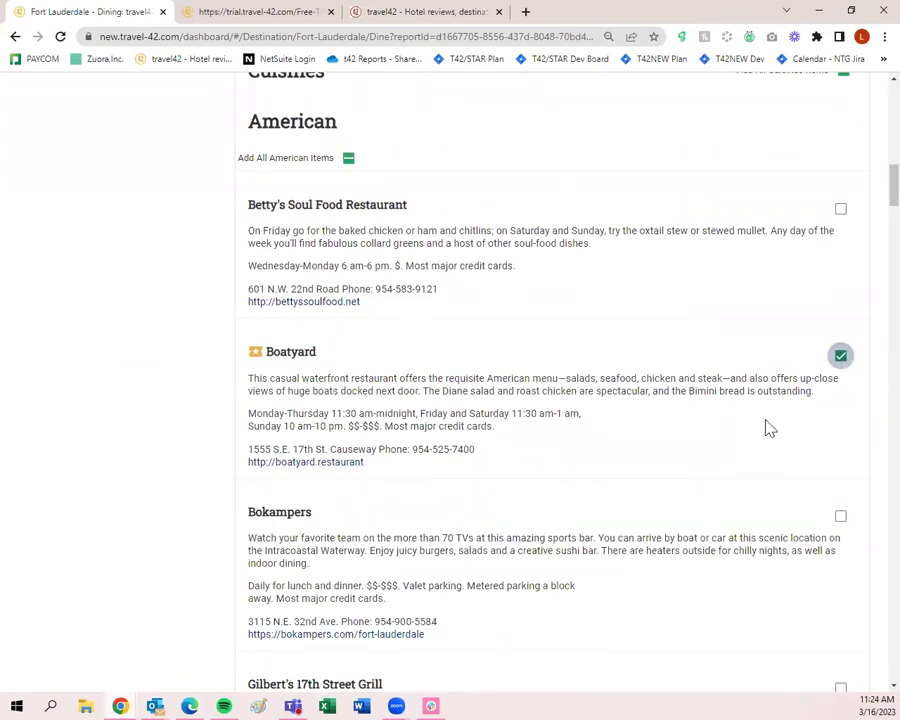
{"action": "scroll", "coordinate": [770, 428], "scroll_direction": "up", "scroll_amount": 3}
{"action": "scroll", "coordinate": [762, 426], "scroll_direction": "down", "scroll_amount": 2}
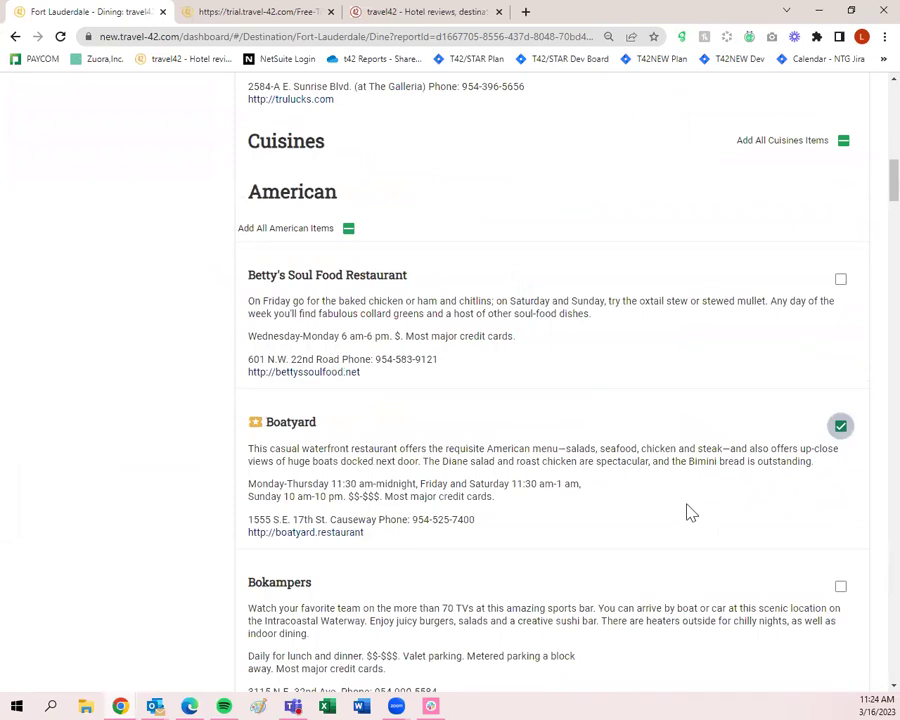
{"action": "scroll", "coordinate": [384, 374], "scroll_direction": "down", "scroll_amount": 2}
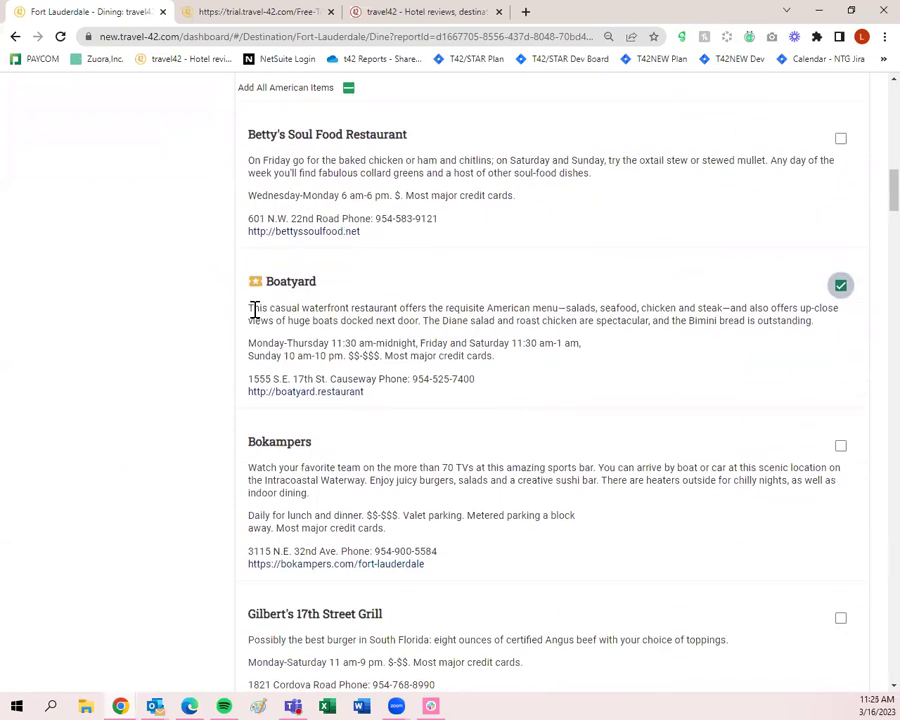
{"action": "scroll", "coordinate": [402, 384], "scroll_direction": "down", "scroll_amount": 7}
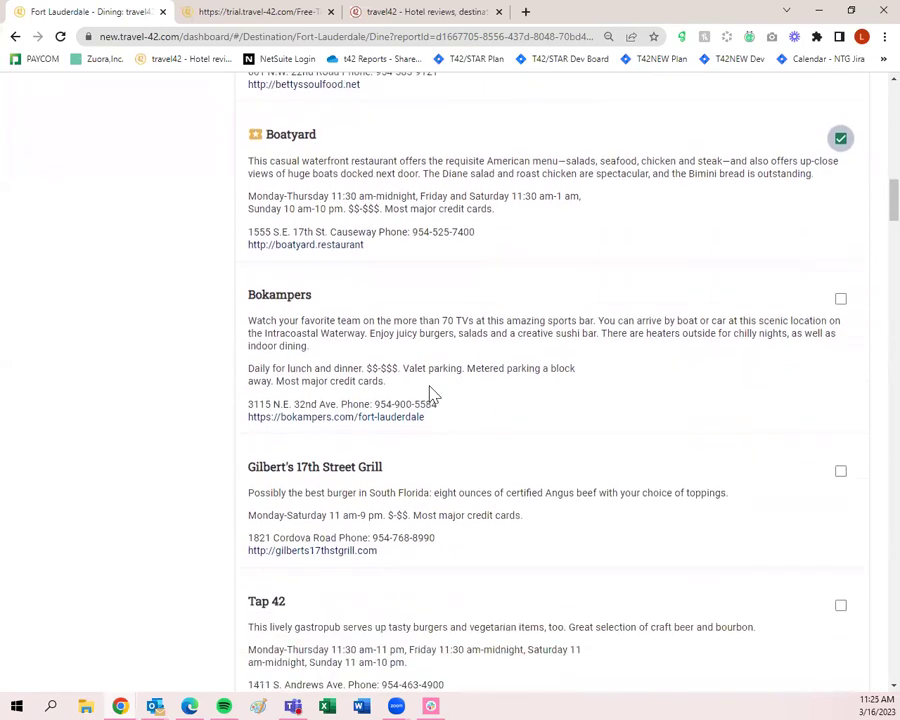
{"action": "left_click", "coordinate": [840, 338]}
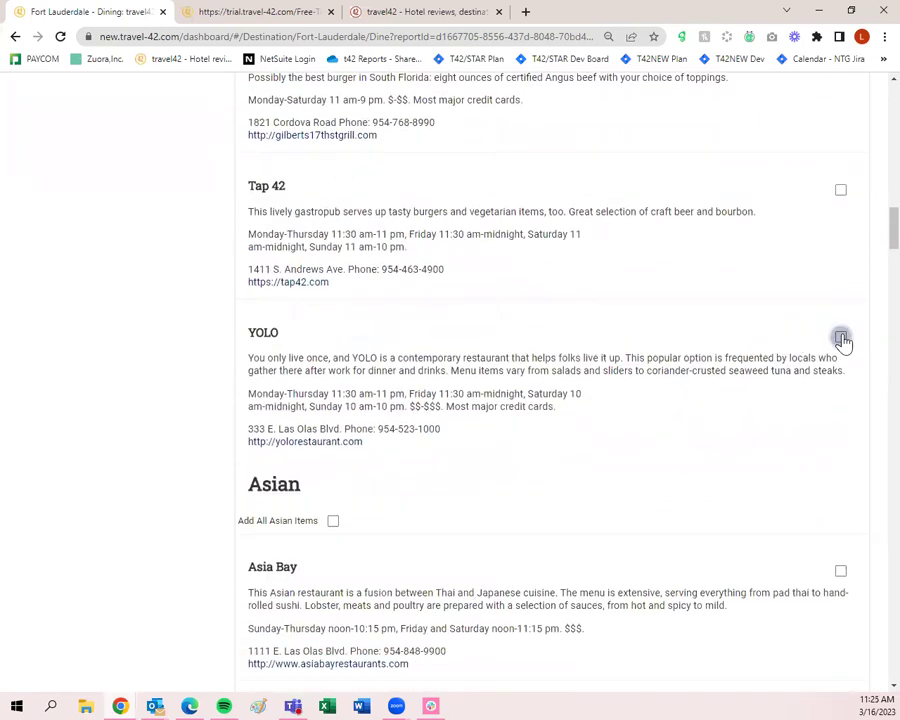
Add Asia Bay from the Asian listings and two more restaurants from the French listings onward to the trip
{"action": "scroll", "coordinate": [705, 490], "scroll_direction": "down", "scroll_amount": 3}
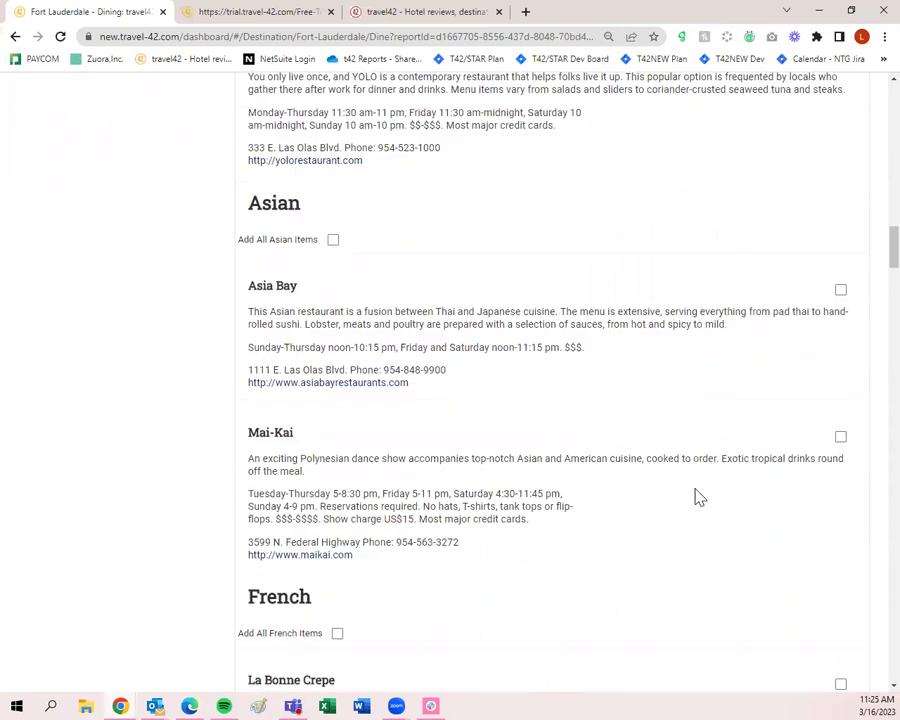
{"action": "left_click", "coordinate": [840, 290]}
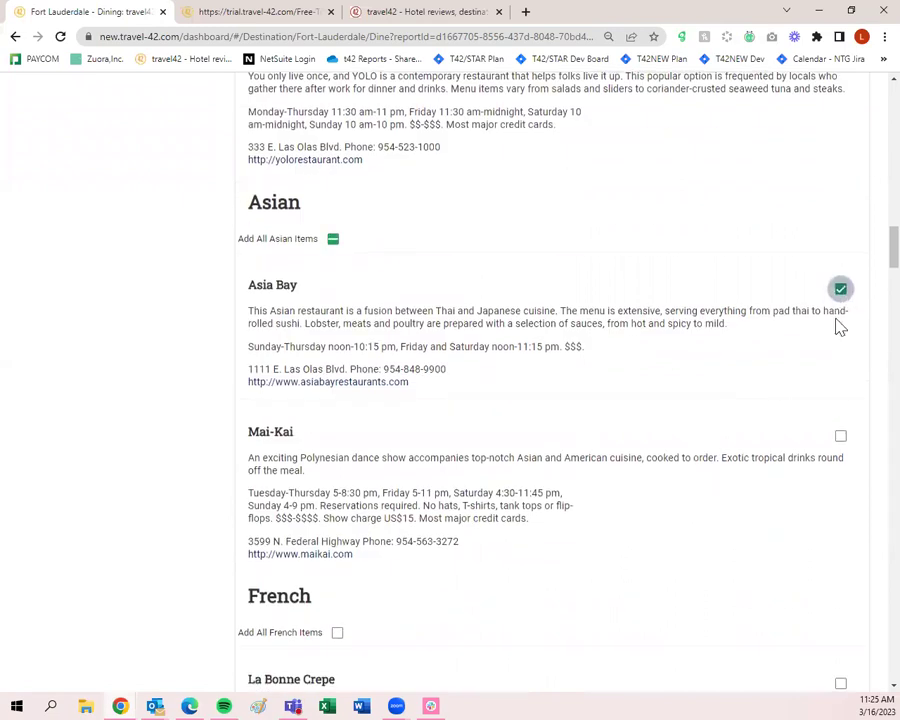
{"action": "scroll", "coordinate": [832, 340], "scroll_direction": "down", "scroll_amount": 5}
{"action": "left_click", "coordinate": [840, 263]}
{"action": "scroll", "coordinate": [820, 330], "scroll_direction": "down", "scroll_amount": 2}
{"action": "left_click", "coordinate": [840, 299]}
Add a restaurant listed before Latin American, Havana's Cuban Cuisine, and Zona Fresca from the Mexican listings to the trip
{"action": "scroll", "coordinate": [838, 310], "scroll_direction": "down", "scroll_amount": 8}
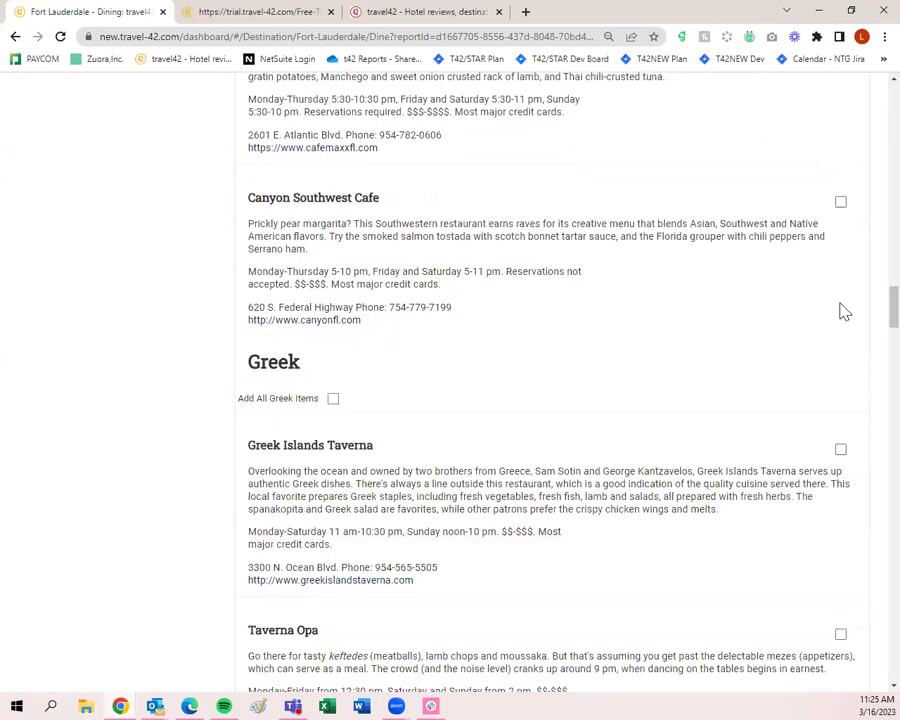
{"action": "left_click", "coordinate": [840, 291]}
{"action": "scroll", "coordinate": [820, 325], "scroll_direction": "down", "scroll_amount": 5}
{"action": "scroll", "coordinate": [813, 355], "scroll_direction": "down", "scroll_amount": 5}
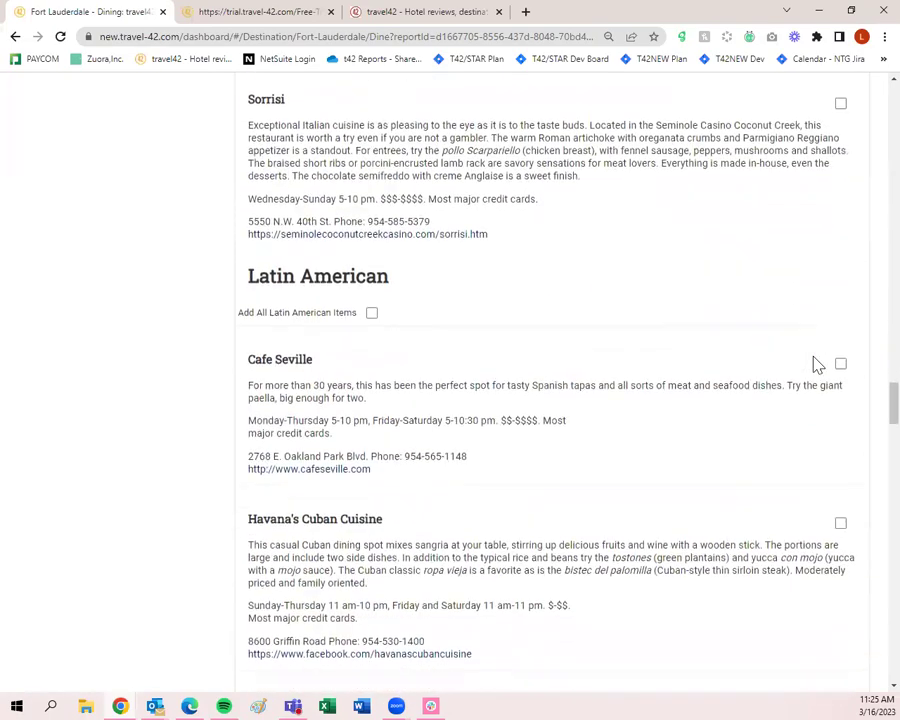
{"action": "left_click", "coordinate": [840, 386]}
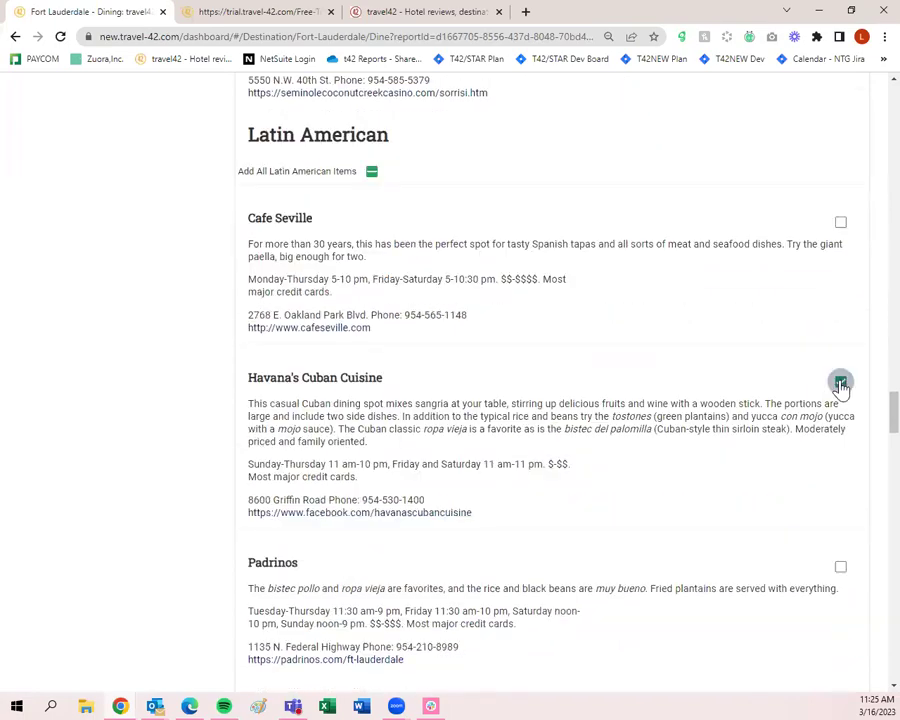
{"action": "scroll", "coordinate": [840, 386], "scroll_direction": "down", "scroll_amount": 5}
{"action": "left_click", "coordinate": [840, 296]}
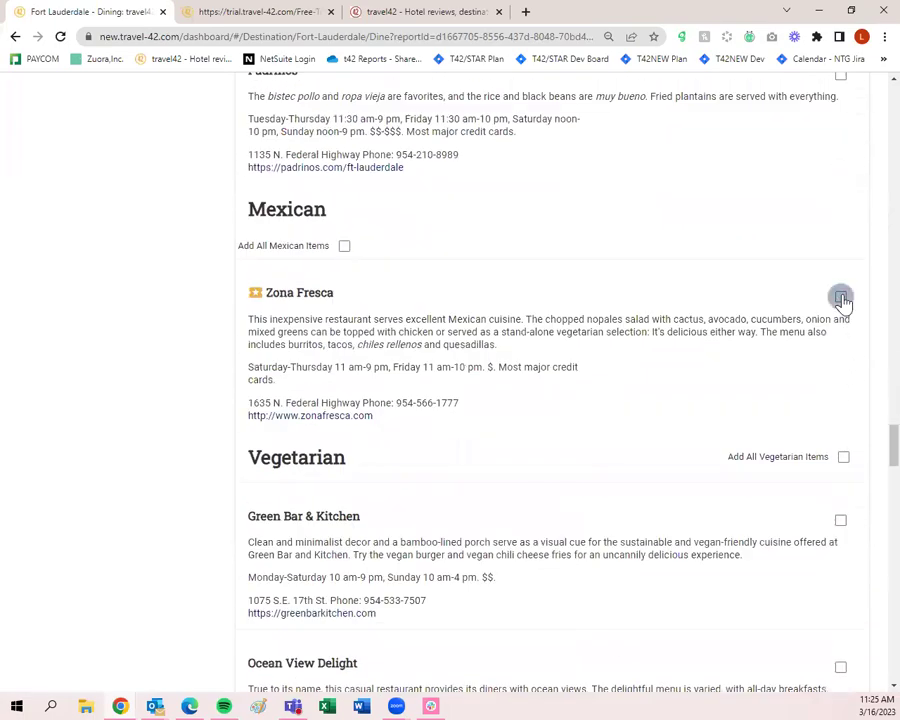
Add two restaurants from the Dining listings between Vegetarian and Seafood to the trip
{"action": "scroll", "coordinate": [837, 320], "scroll_direction": "down", "scroll_amount": 8}
{"action": "left_click", "coordinate": [840, 243]}
{"action": "scroll", "coordinate": [775, 322], "scroll_direction": "down", "scroll_amount": 5}
{"action": "left_click", "coordinate": [840, 199]}
Add 15th Street Fisheries, Blue Moon Fish Co. and Lobster Bar Sea Grille from the Seafood listings to the trip
{"action": "scroll", "coordinate": [796, 295], "scroll_direction": "down", "scroll_amount": 2}
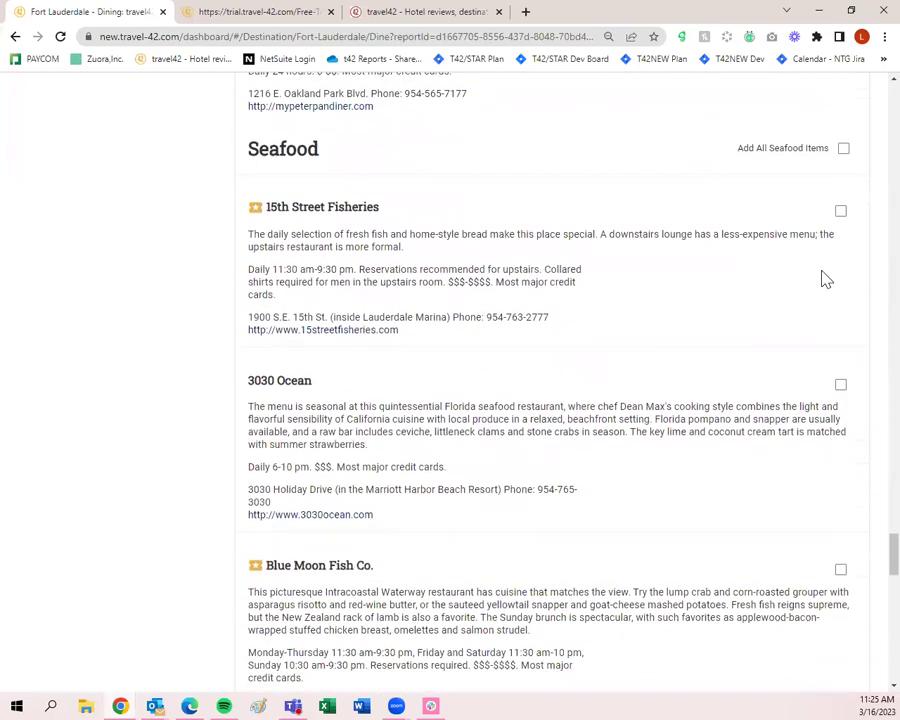
{"action": "left_click", "coordinate": [840, 214]}
{"action": "scroll", "coordinate": [784, 268], "scroll_direction": "down", "scroll_amount": 5}
{"action": "scroll", "coordinate": [775, 332], "scroll_direction": "up", "scroll_amount": 1}
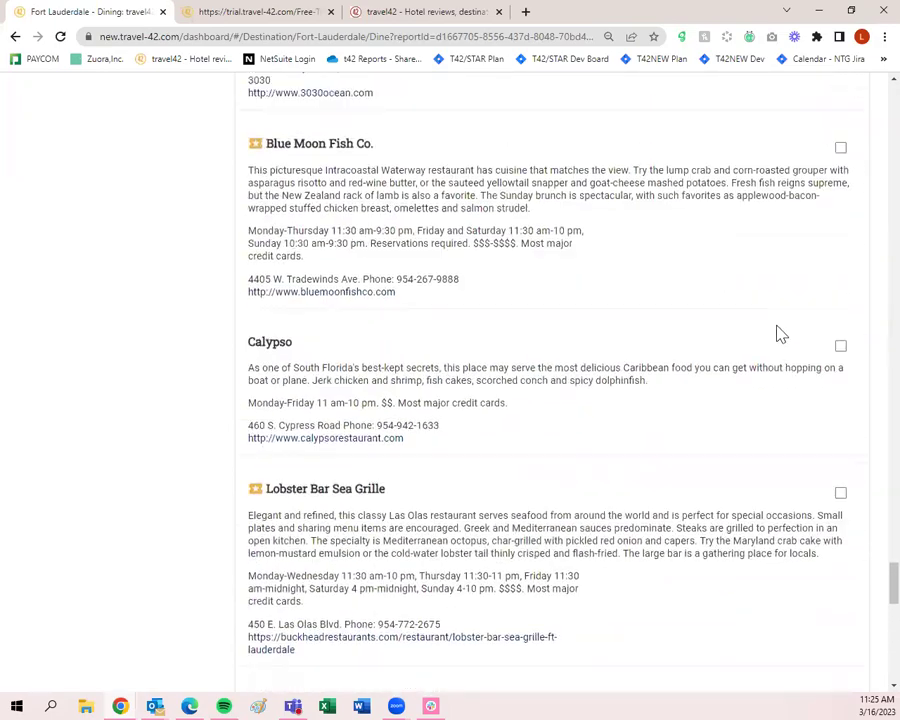
{"action": "left_click", "coordinate": [840, 148]}
{"action": "left_click", "coordinate": [840, 492]}
Add Chima and Timpano from Steak Houses and Jaxson's Ice Cream Parlor from Other Options to the trip
{"action": "scroll", "coordinate": [840, 494], "scroll_direction": "down", "scroll_amount": 6}
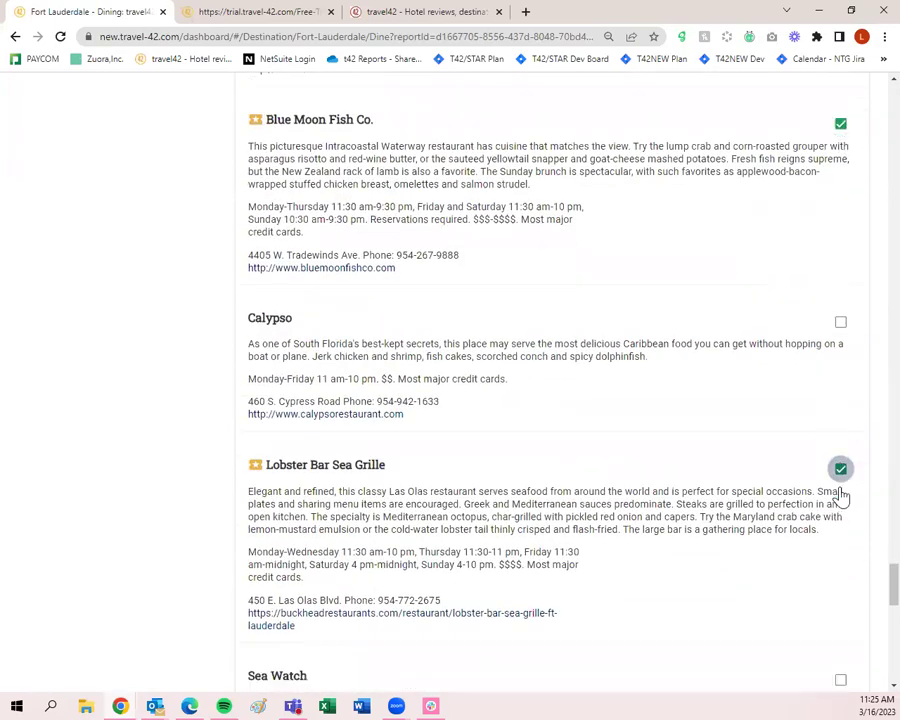
{"action": "scroll", "coordinate": [840, 494], "scroll_direction": "down", "scroll_amount": 3}
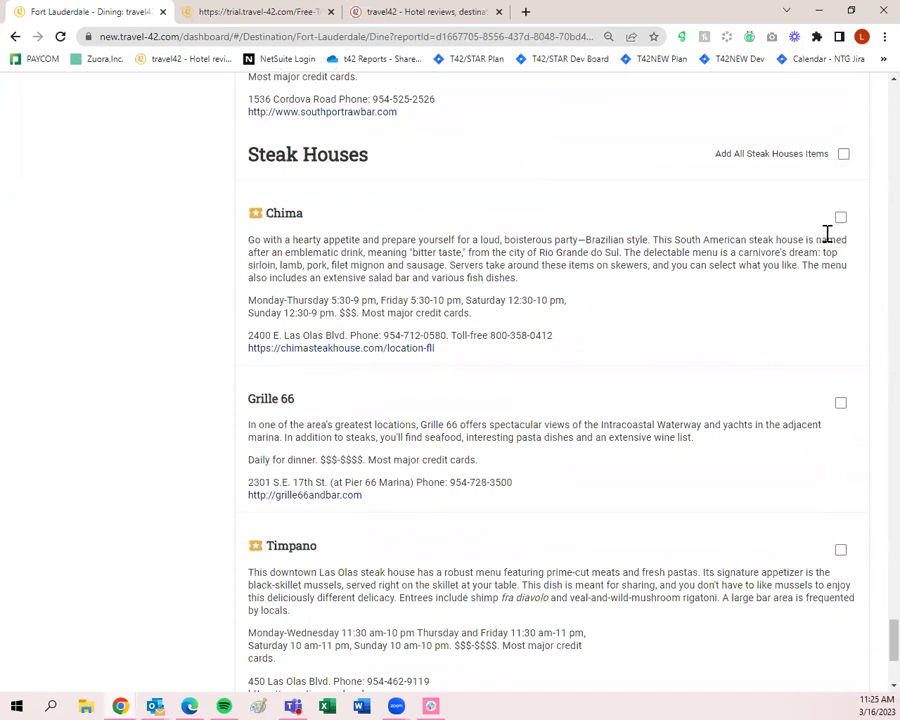
{"action": "left_click", "coordinate": [840, 217]}
{"action": "left_click", "coordinate": [840, 552]}
{"action": "scroll", "coordinate": [846, 571], "scroll_direction": "down", "scroll_amount": 3}
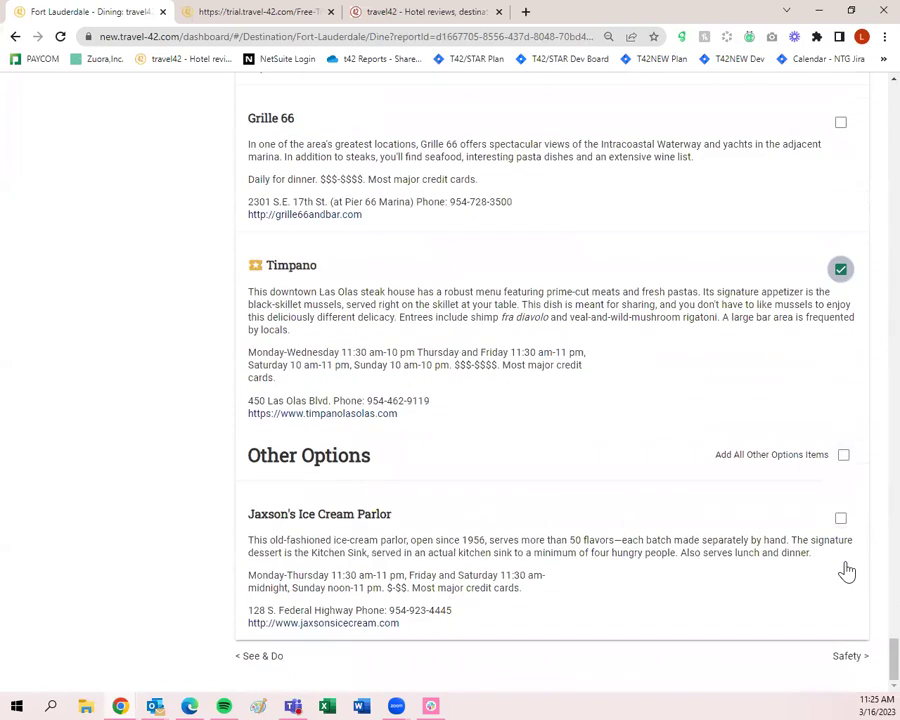
{"action": "left_click", "coordinate": [840, 518]}
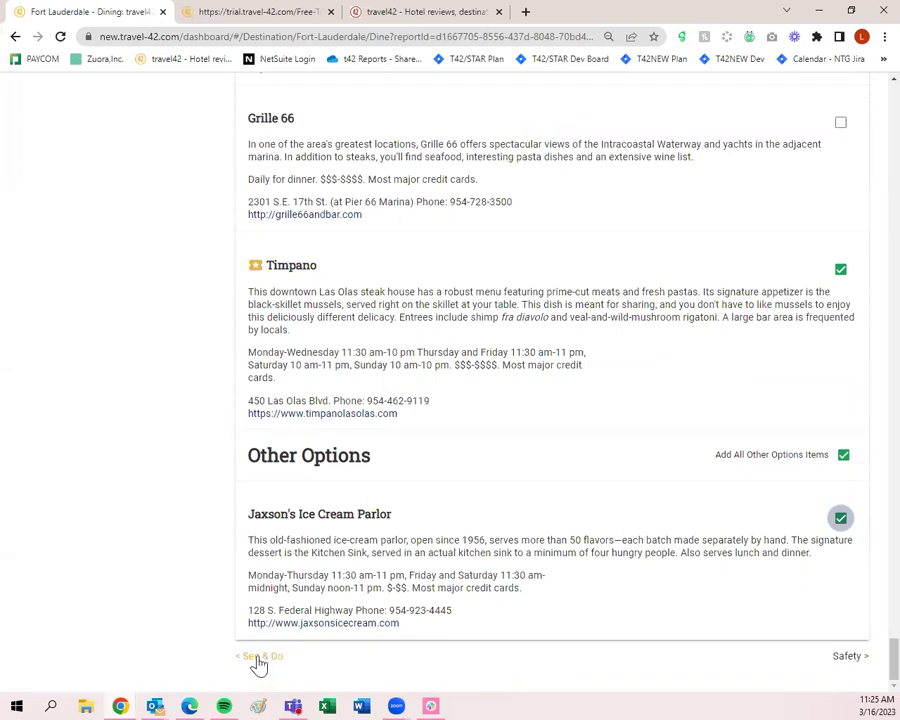
Open the Safety section and add Personal Safety, Health and Disabled Advisory to the trip
{"action": "left_click", "coordinate": [852, 658]}
{"action": "left_click", "coordinate": [843, 313]}
{"action": "left_click", "coordinate": [843, 499]}
{"action": "scroll", "coordinate": [848, 500], "scroll_direction": "down", "scroll_amount": 2}
{"action": "left_click", "coordinate": [845, 524]}
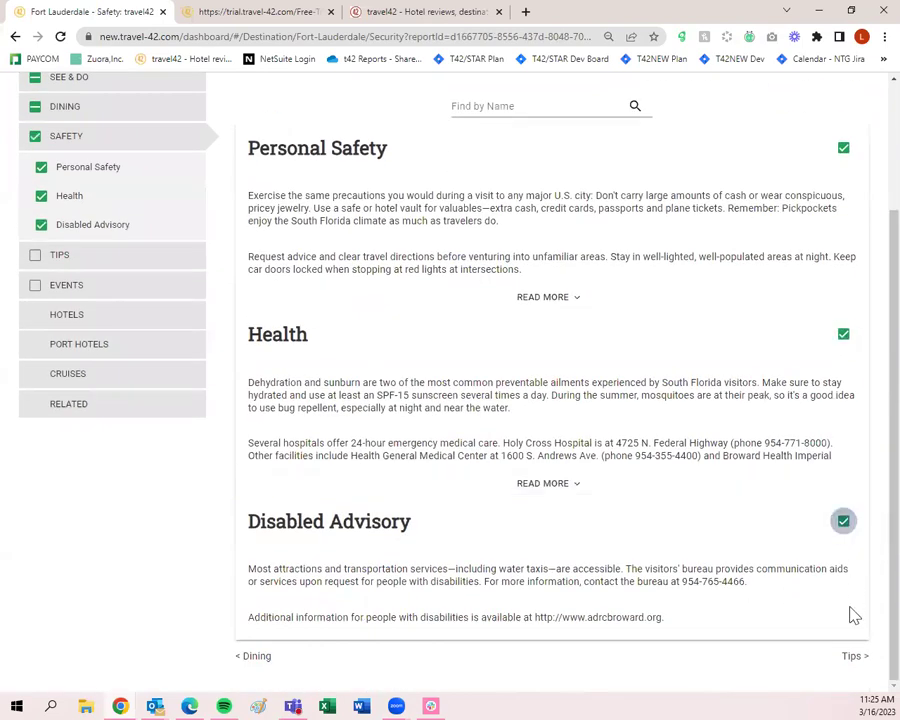
Open the Tips section and add Dos & Don'ts and Geostats to the trip
{"action": "left_click", "coordinate": [849, 660]}
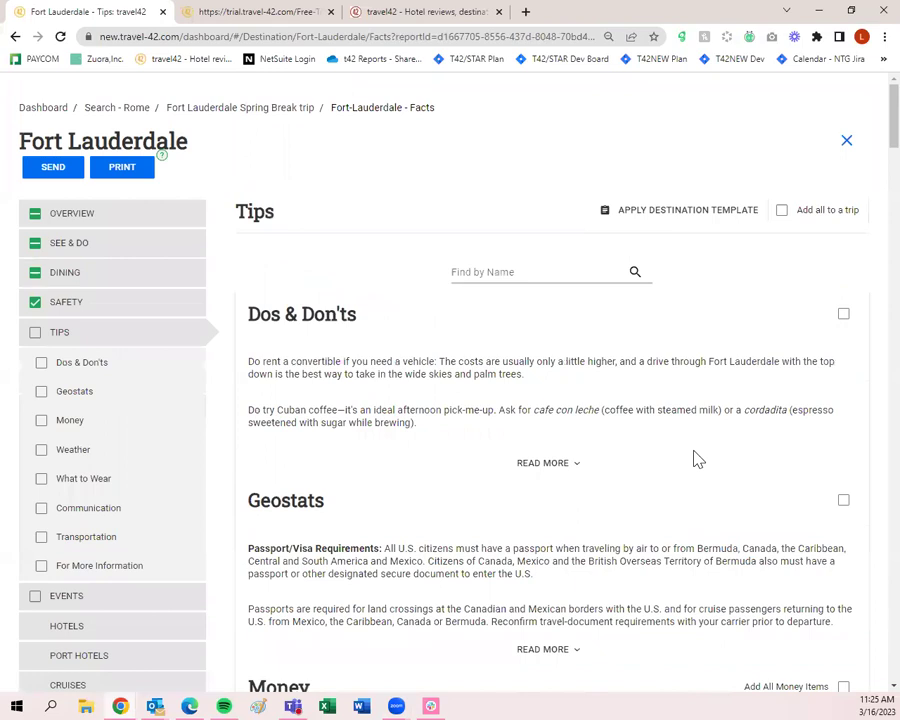
{"action": "left_click", "coordinate": [843, 315]}
{"action": "scroll", "coordinate": [848, 326], "scroll_direction": "down", "scroll_amount": 2}
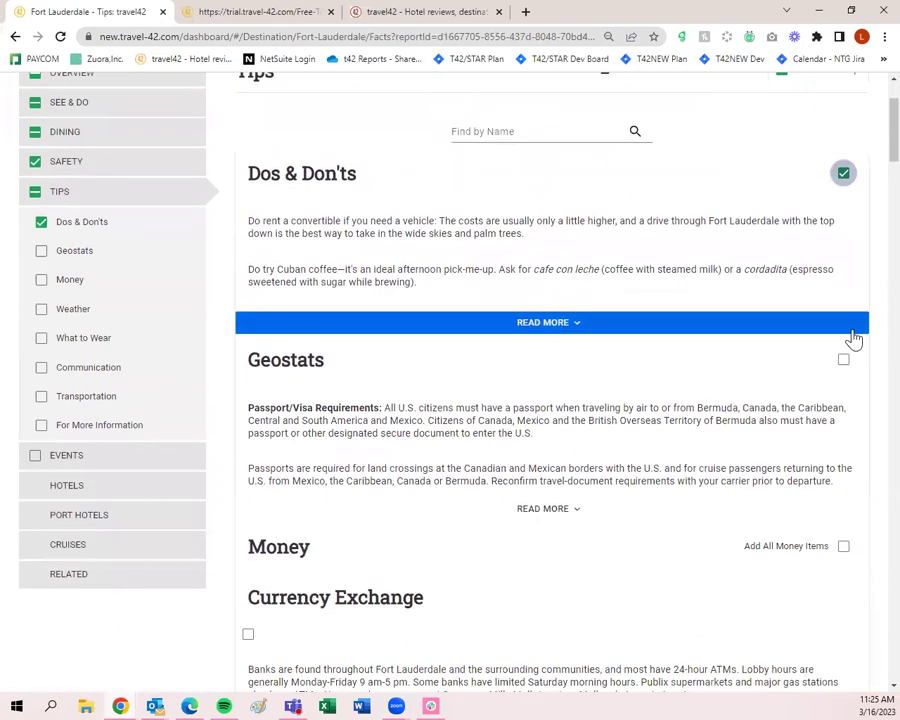
{"action": "left_click", "coordinate": [843, 360]}
{"action": "scroll", "coordinate": [848, 372], "scroll_direction": "down", "scroll_amount": 2}
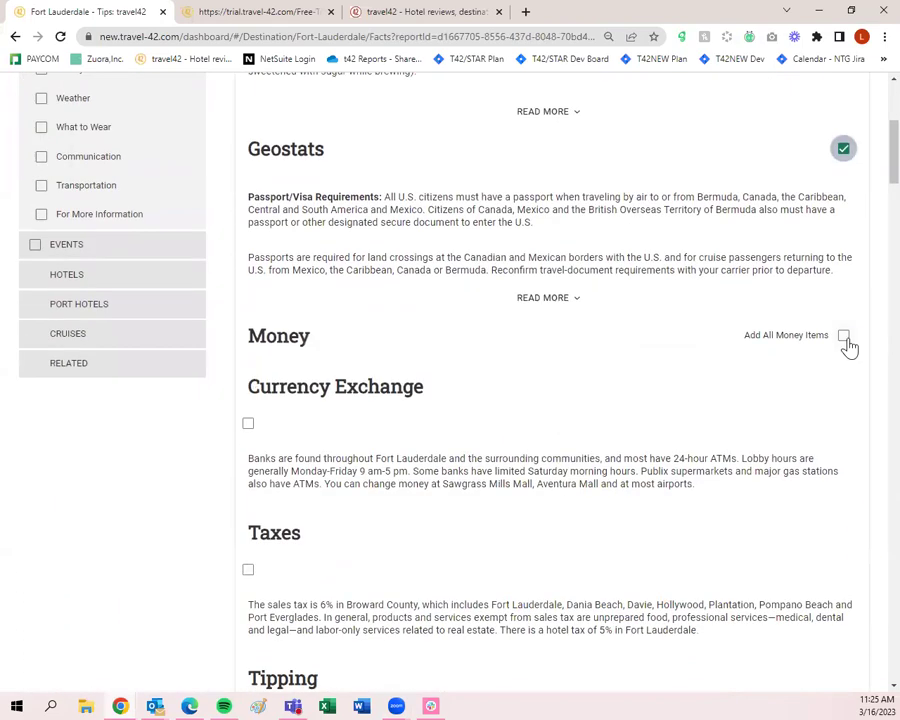
Add all Money items, Weather and What to Wear from the Tips section to the trip
{"action": "left_click", "coordinate": [843, 336]}
{"action": "scroll", "coordinate": [846, 344], "scroll_direction": "down", "scroll_amount": 6}
{"action": "left_click", "coordinate": [843, 240]}
{"action": "left_click", "coordinate": [843, 409]}
Add Telephone, the introductory Transportation text and all Air items from Tips to the trip
{"action": "scroll", "coordinate": [845, 420], "scroll_direction": "down", "scroll_amount": 3}
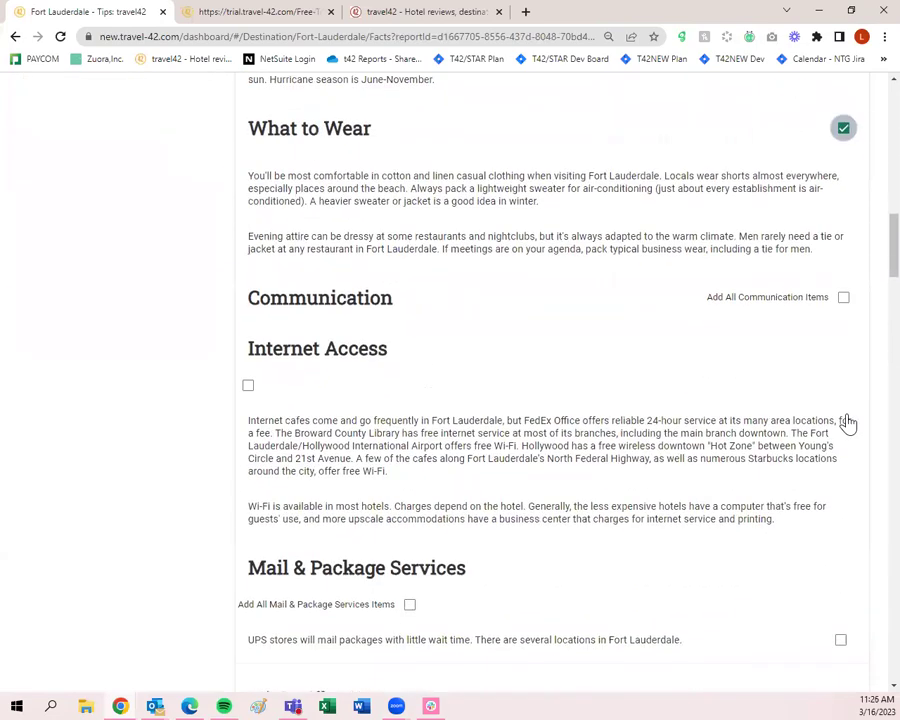
{"action": "scroll", "coordinate": [846, 440], "scroll_direction": "down", "scroll_amount": 2}
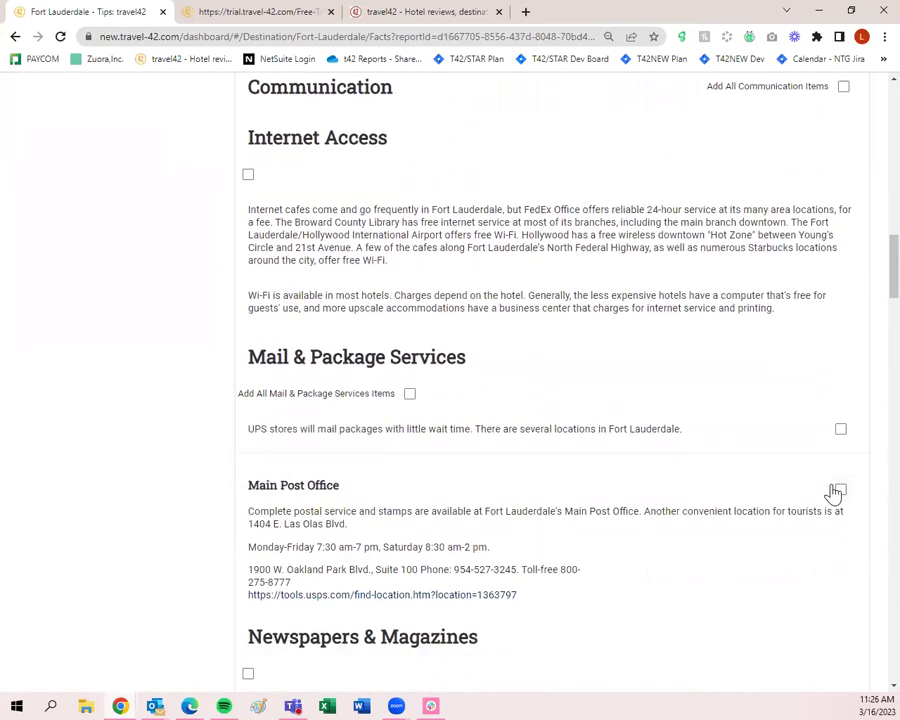
{"action": "scroll", "coordinate": [834, 493], "scroll_direction": "down", "scroll_amount": 2}
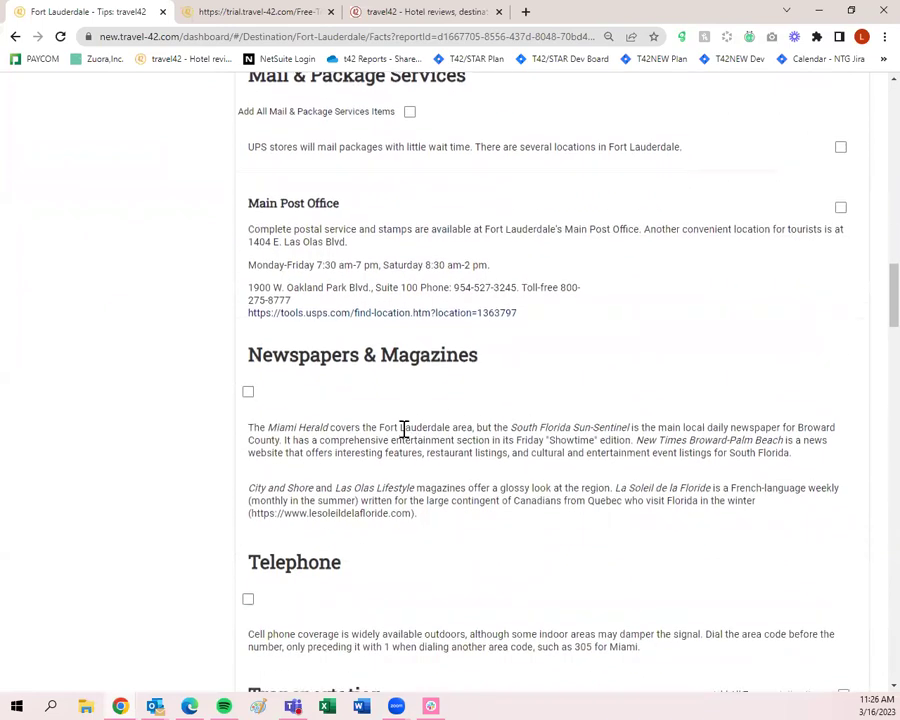
{"action": "scroll", "coordinate": [330, 400], "scroll_direction": "down", "scroll_amount": 3}
{"action": "left_click", "coordinate": [248, 318]}
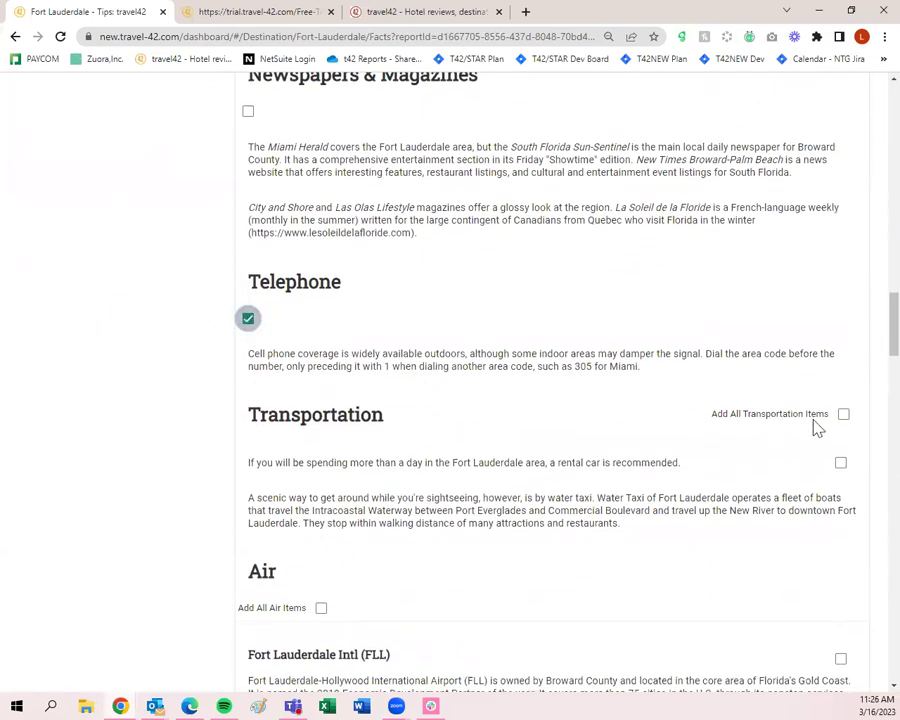
{"action": "left_click", "coordinate": [841, 464]}
{"action": "scroll", "coordinate": [827, 473], "scroll_direction": "down", "scroll_amount": 2}
{"action": "left_click", "coordinate": [322, 397]}
Add the Car entry and all Public Transportation items to the trip
{"action": "scroll", "coordinate": [398, 408], "scroll_direction": "down", "scroll_amount": 9}
{"action": "scroll", "coordinate": [424, 420], "scroll_direction": "down", "scroll_amount": 5}
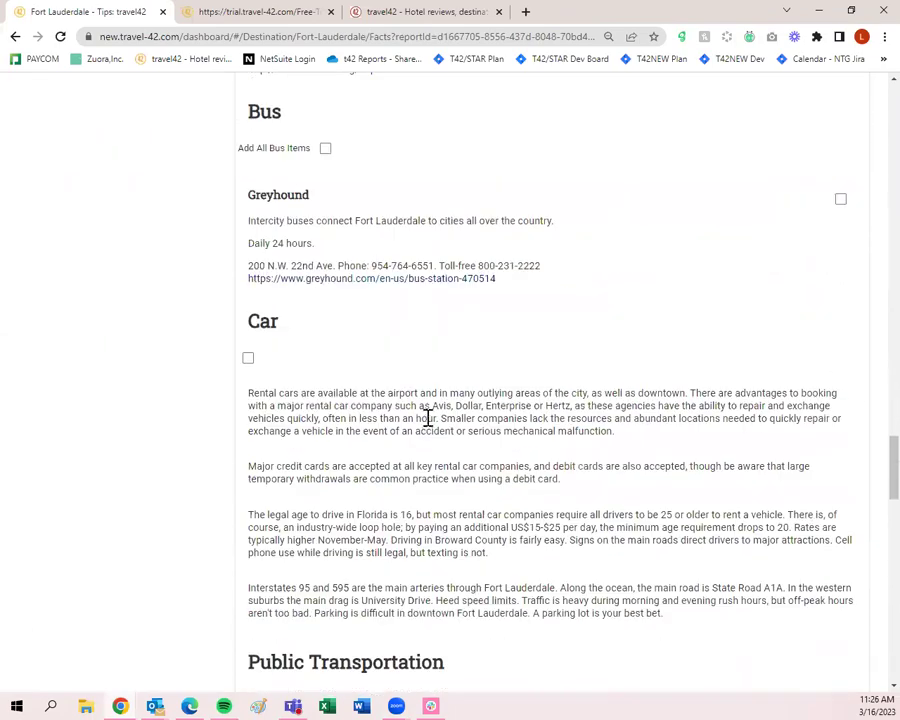
{"action": "left_click", "coordinate": [248, 284]}
{"action": "scroll", "coordinate": [340, 318], "scroll_direction": "down", "scroll_amount": 4}
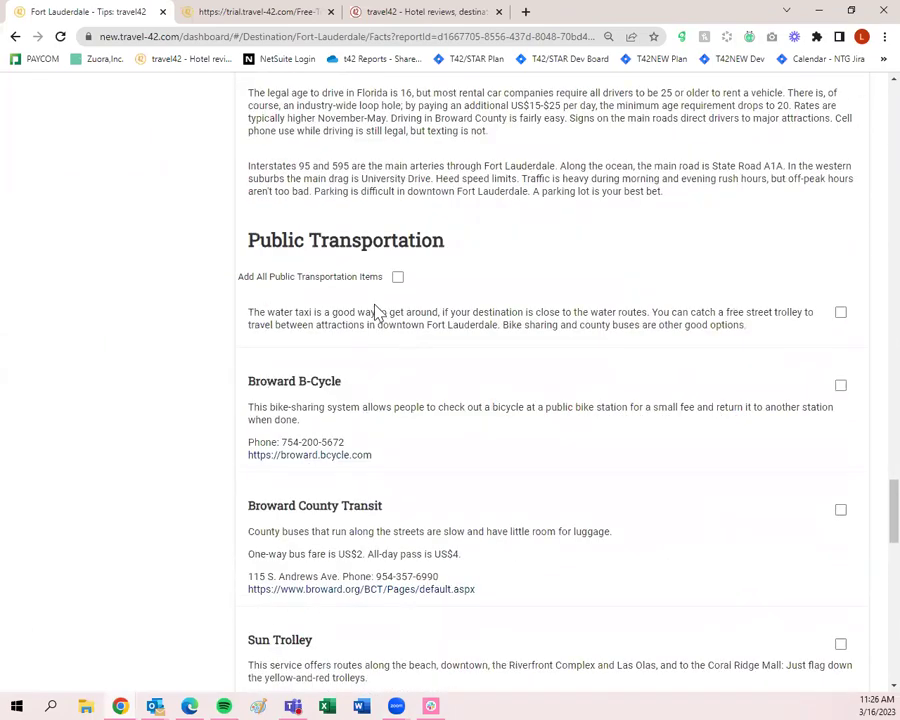
{"action": "left_click", "coordinate": [397, 276]}
Open the Events section and add its Overview to the trip
{"action": "scroll", "coordinate": [500, 350], "scroll_direction": "down", "scroll_amount": 5}
{"action": "scroll", "coordinate": [569, 412], "scroll_direction": "down", "scroll_amount": 10}
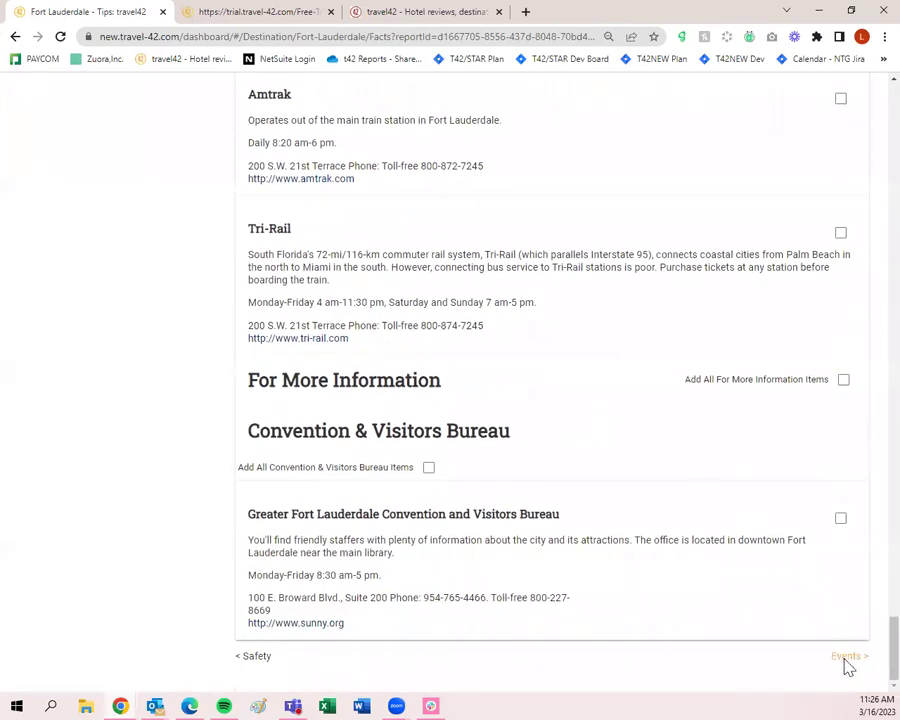
{"action": "left_click", "coordinate": [845, 656]}
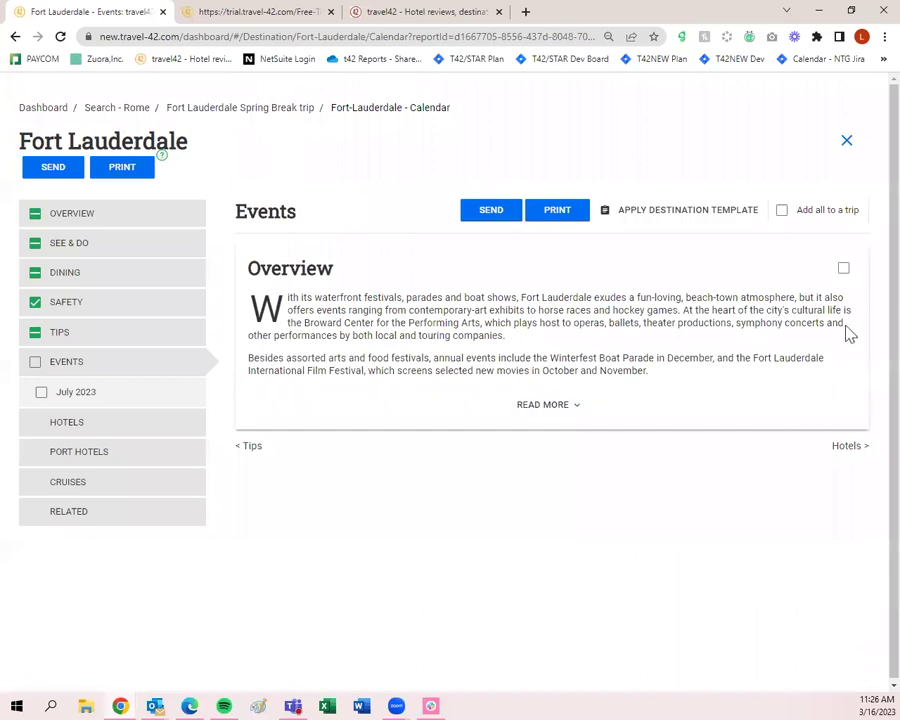
{"action": "left_click", "coordinate": [845, 271]}
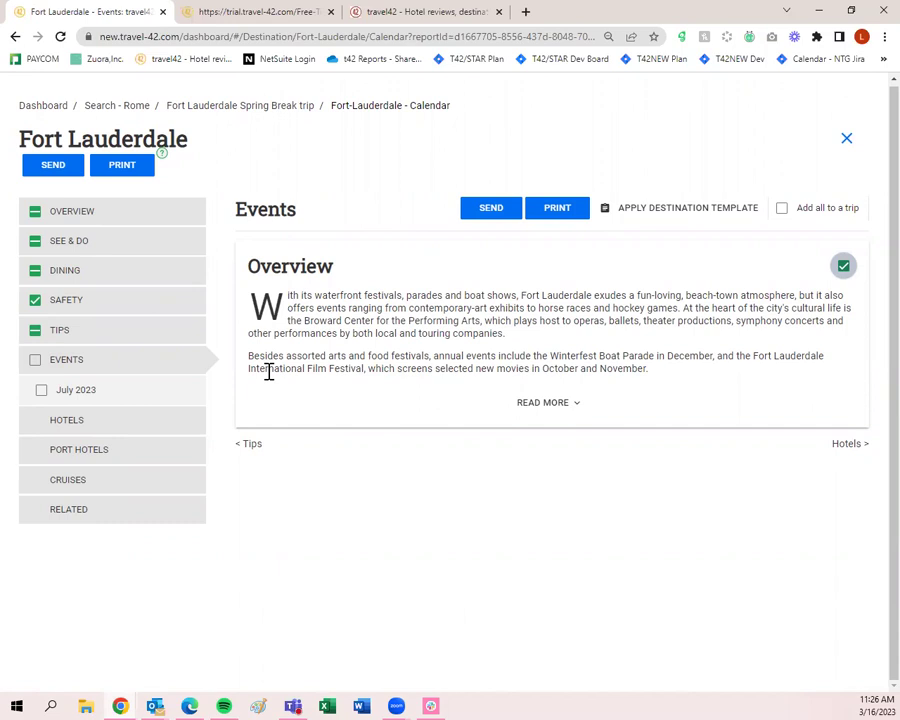
Open the Fort Lauderdale Hotels section and review the available hotel filter options
{"action": "left_click", "coordinate": [126, 428]}
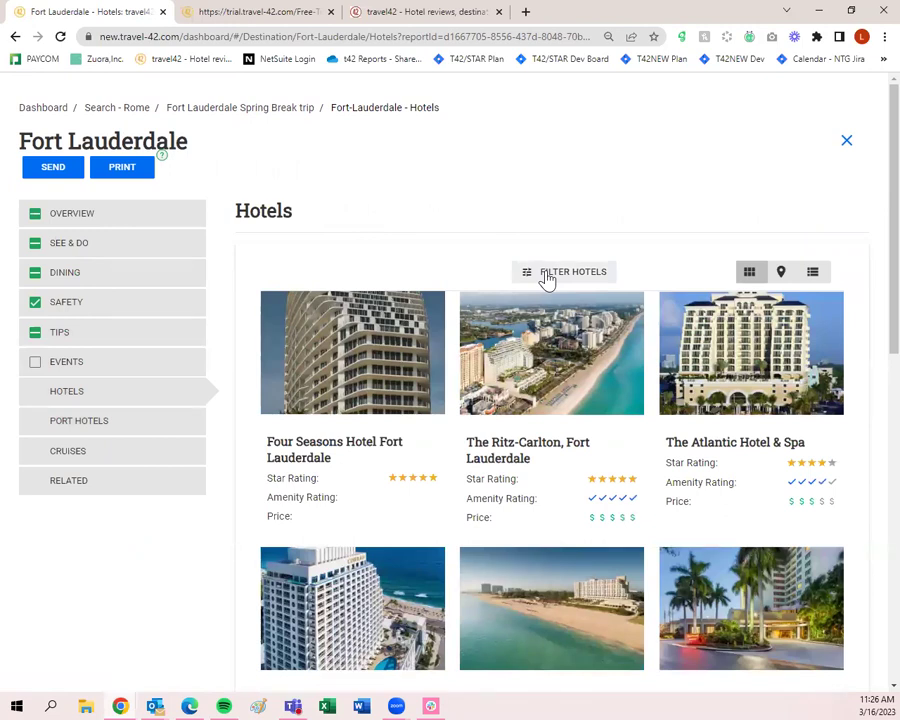
{"action": "left_click", "coordinate": [546, 279]}
{"action": "scroll", "coordinate": [480, 350], "scroll_direction": "down", "scroll_amount": 4}
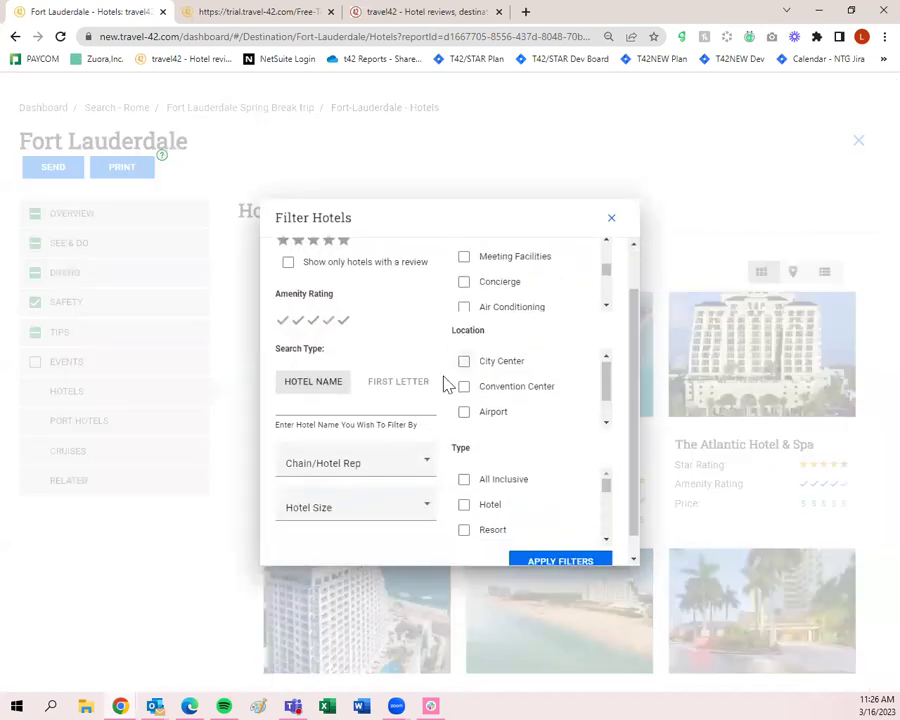
{"action": "scroll", "coordinate": [447, 385], "scroll_direction": "down", "scroll_amount": 2}
{"action": "scroll", "coordinate": [438, 442], "scroll_direction": "up", "scroll_amount": 3}
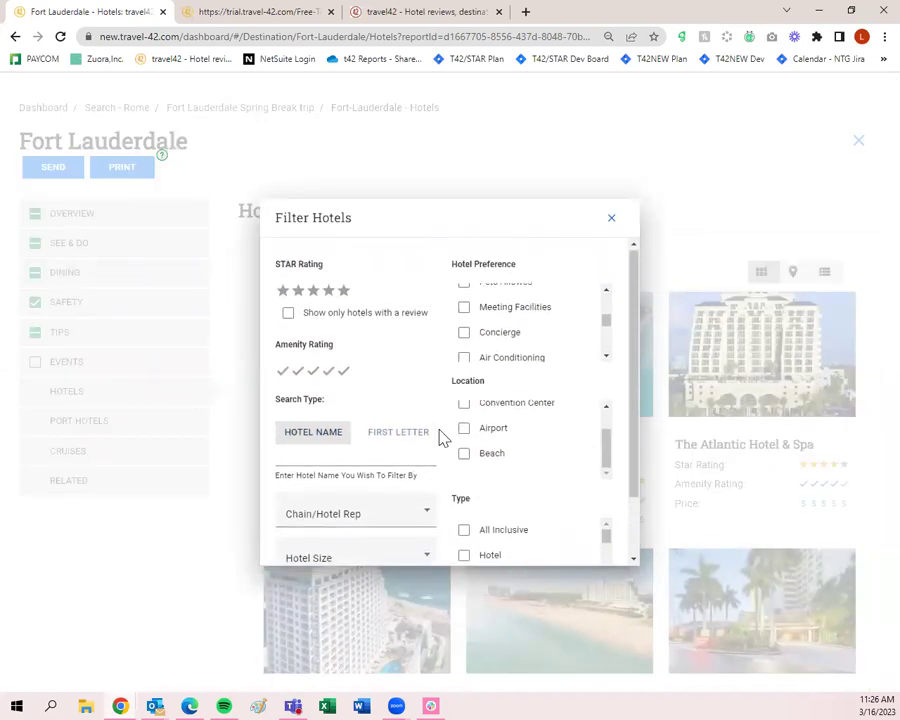
{"action": "left_click", "coordinate": [613, 219]}
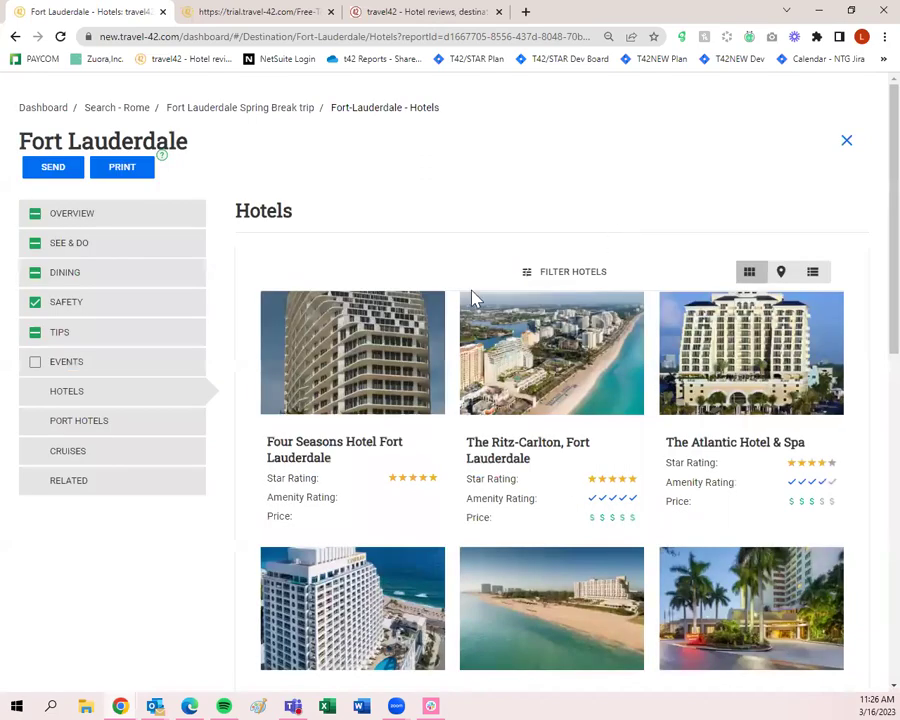
View the details of the Four Seasons Hotel Fort Lauderdale and return to the hotel list
{"action": "mouse_move", "coordinate": [366, 384]}
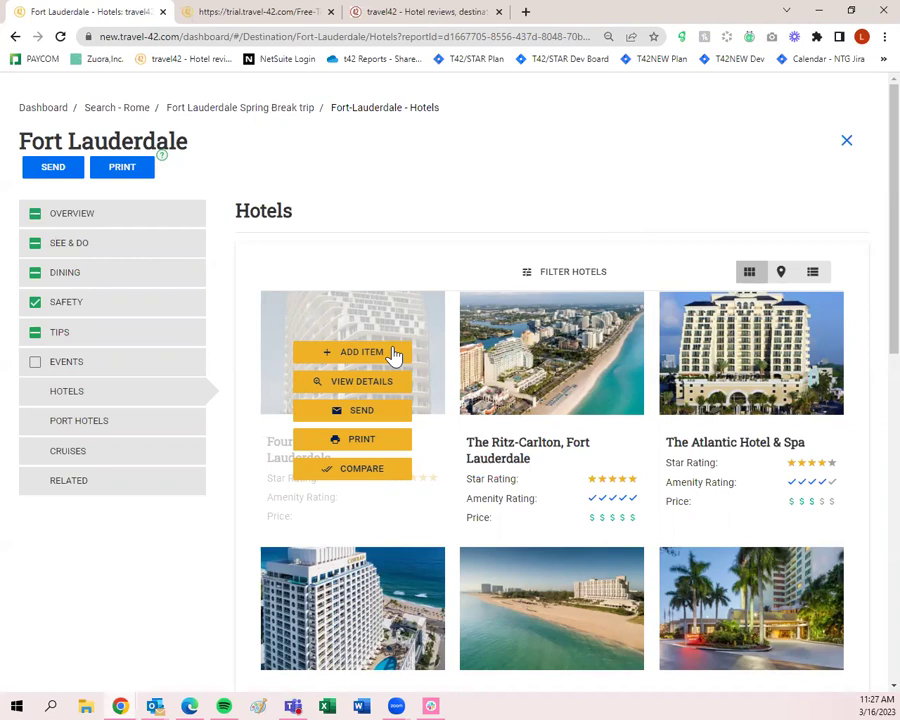
{"action": "left_click", "coordinate": [373, 382]}
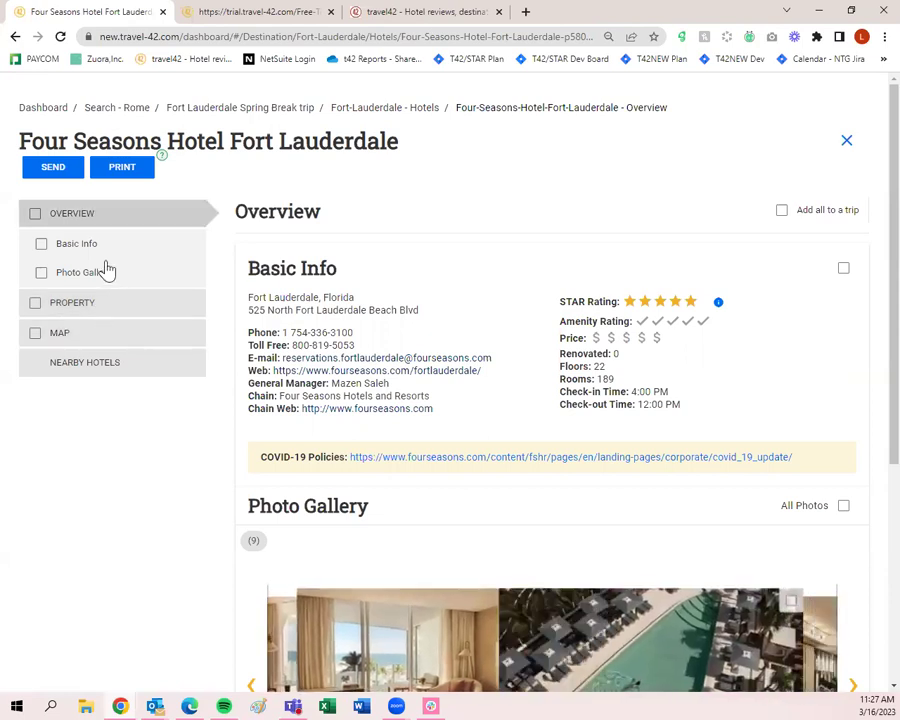
{"action": "left_click", "coordinate": [411, 112]}
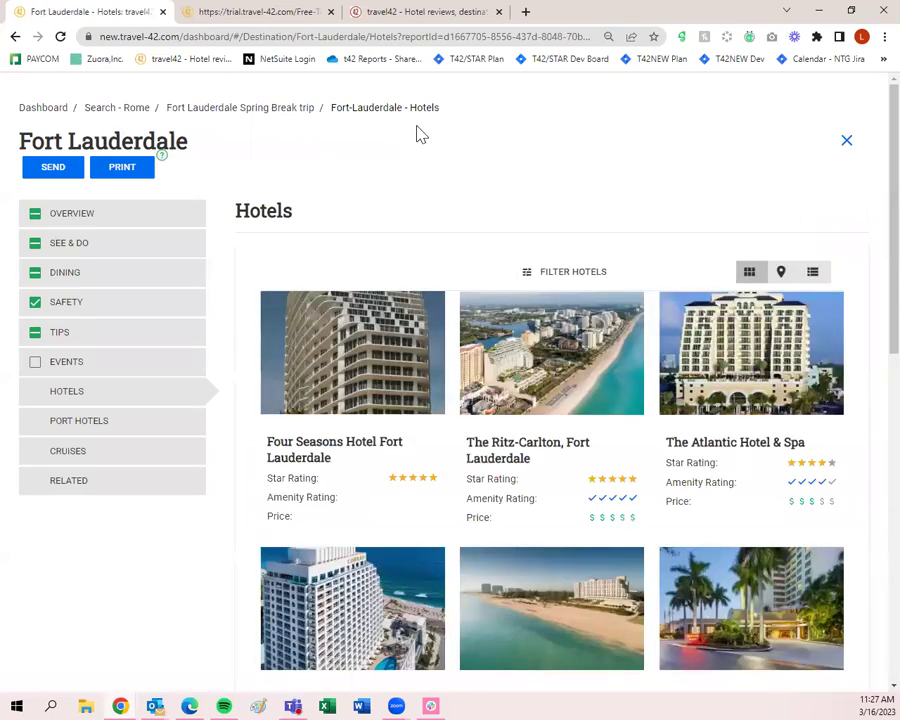
Filter the hotel list to show only hotels with a review and look through the listings
{"action": "left_click", "coordinate": [531, 277]}
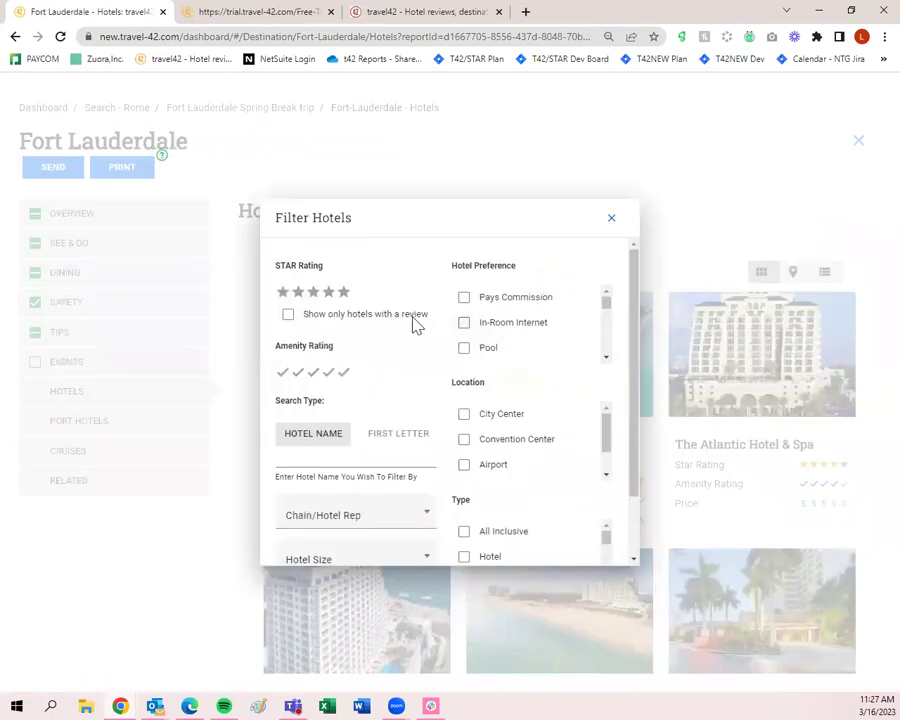
{"action": "left_click", "coordinate": [290, 316]}
{"action": "scroll", "coordinate": [560, 520], "scroll_direction": "down", "scroll_amount": 1}
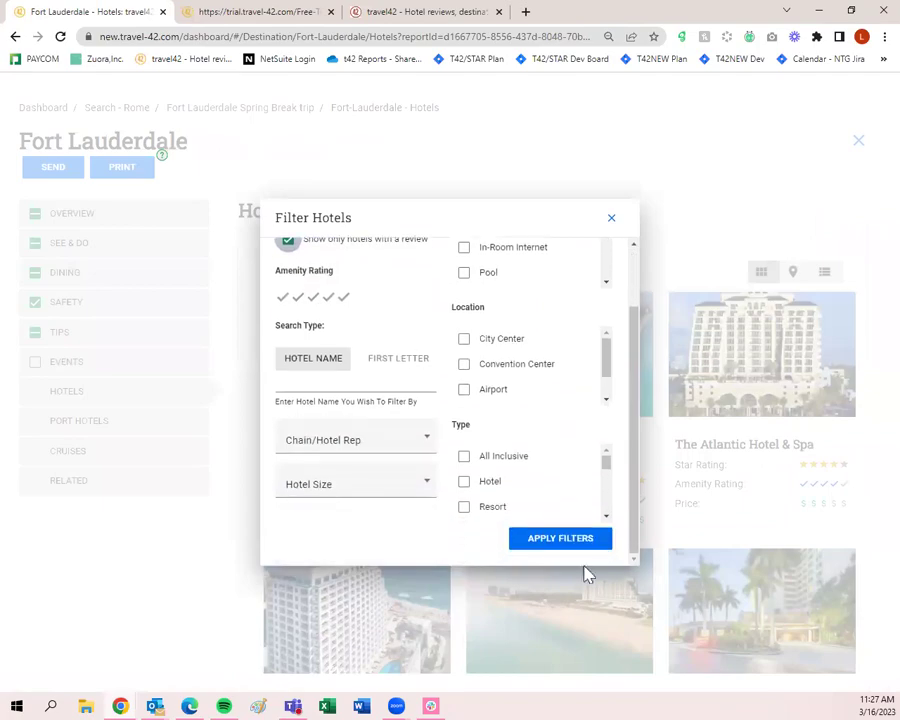
{"action": "left_click", "coordinate": [589, 549]}
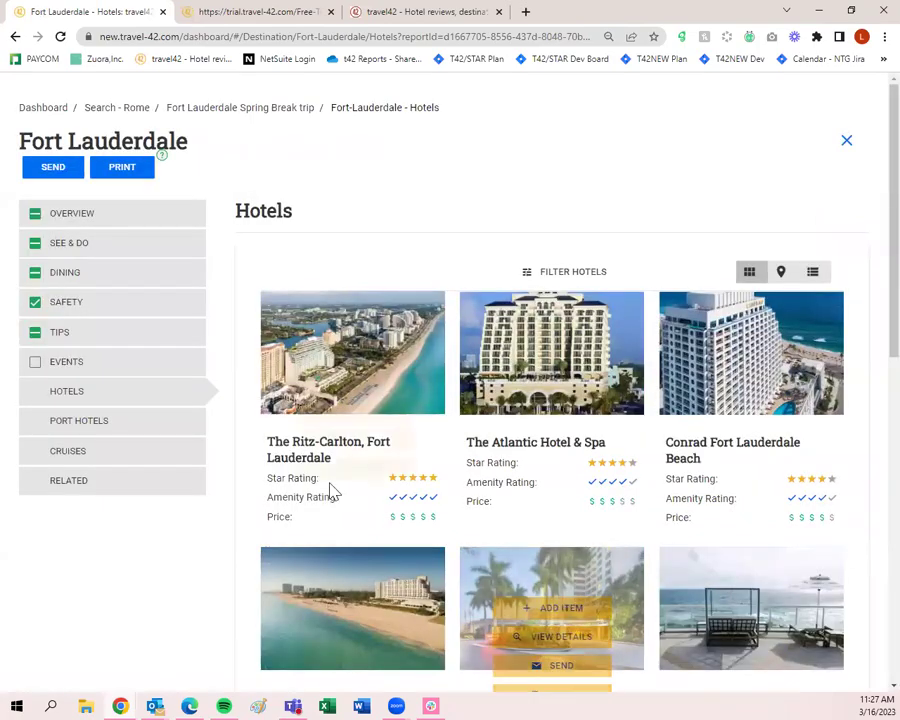
{"action": "scroll", "coordinate": [870, 458], "scroll_direction": "down", "scroll_amount": 7}
{"action": "scroll", "coordinate": [870, 460], "scroll_direction": "up", "scroll_amount": 4}
{"action": "scroll", "coordinate": [870, 460], "scroll_direction": "up", "scroll_amount": 3}
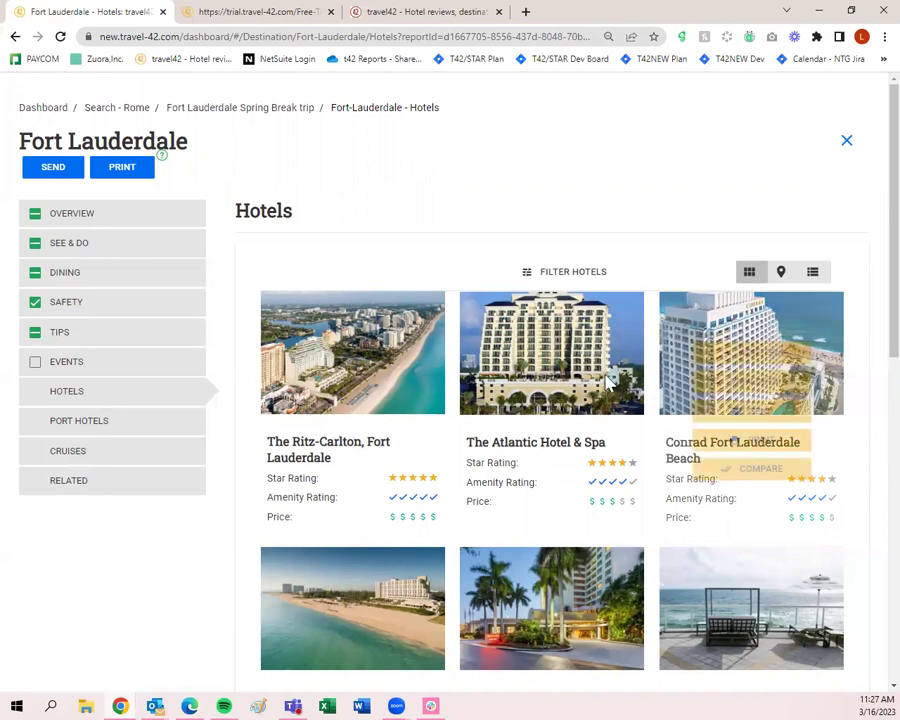
Open the details of The Ritz-Carlton, Fort Lauderdale and add all its gallery photos to the trip
{"action": "mouse_move", "coordinate": [382, 392]}
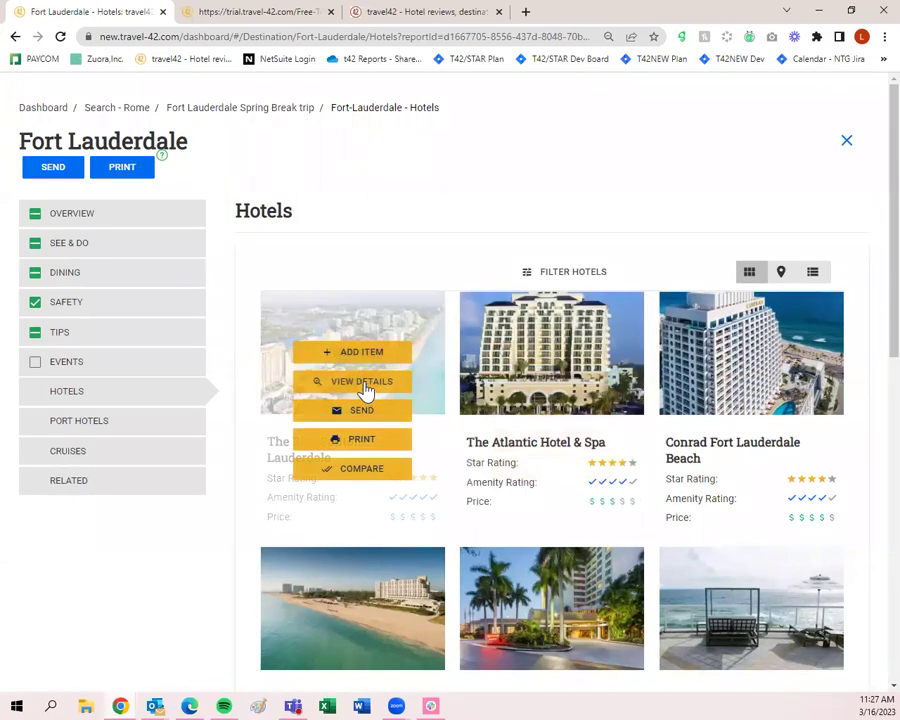
{"action": "left_click", "coordinate": [364, 382]}
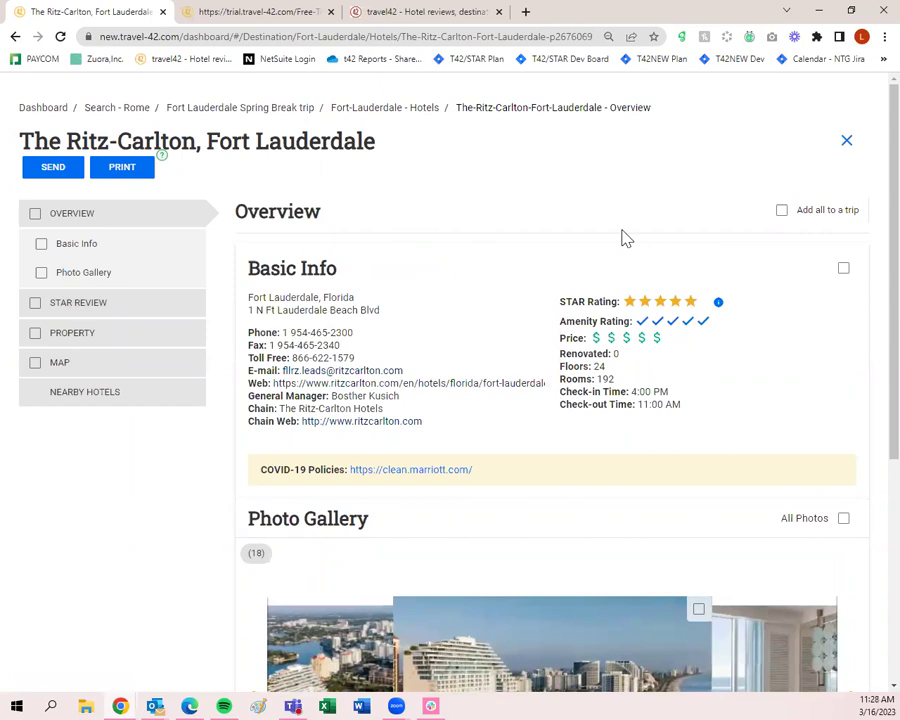
{"action": "scroll", "coordinate": [796, 414], "scroll_direction": "down", "scroll_amount": 1}
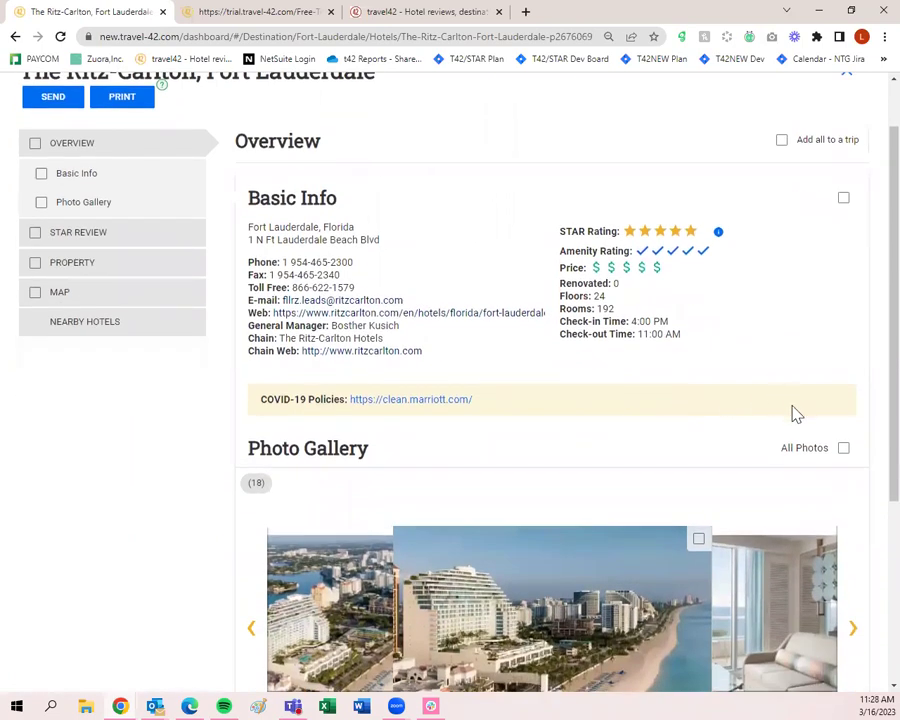
{"action": "left_click", "coordinate": [843, 448]}
{"action": "scroll", "coordinate": [843, 454], "scroll_direction": "down", "scroll_amount": 3}
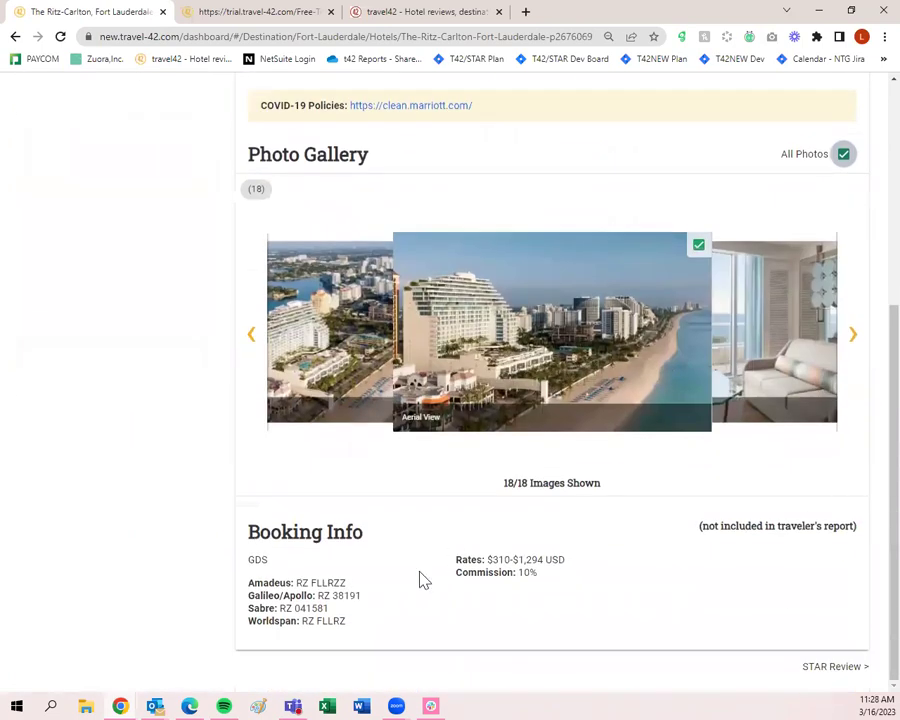
Open the Ritz-Carlton's STAR Review and add the review to the trip
{"action": "left_click", "coordinate": [835, 667]}
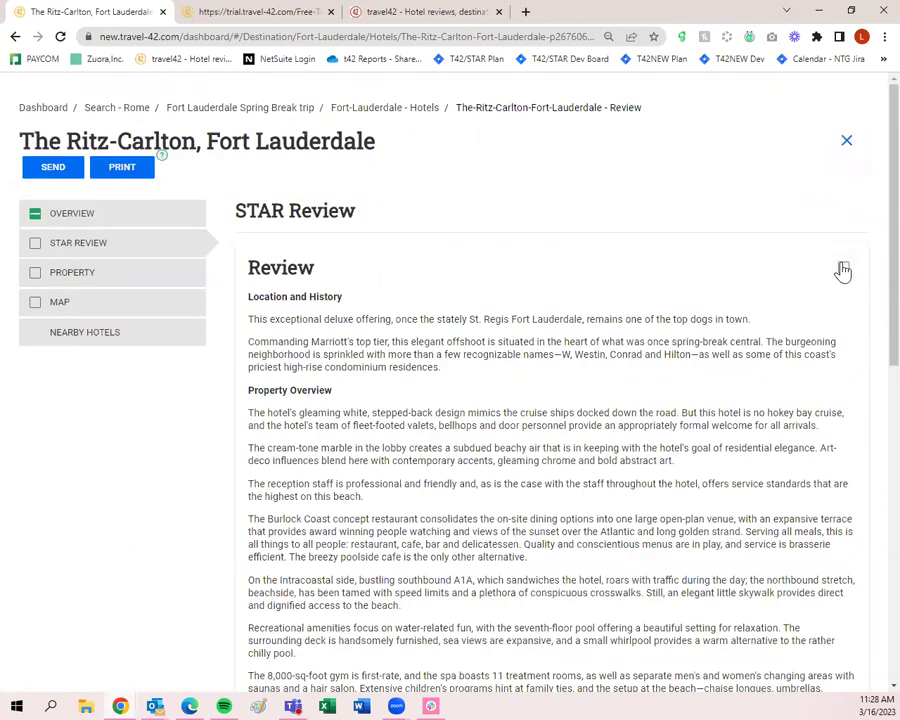
{"action": "left_click", "coordinate": [843, 268]}
{"action": "scroll", "coordinate": [841, 292], "scroll_direction": "down", "scroll_amount": 10}
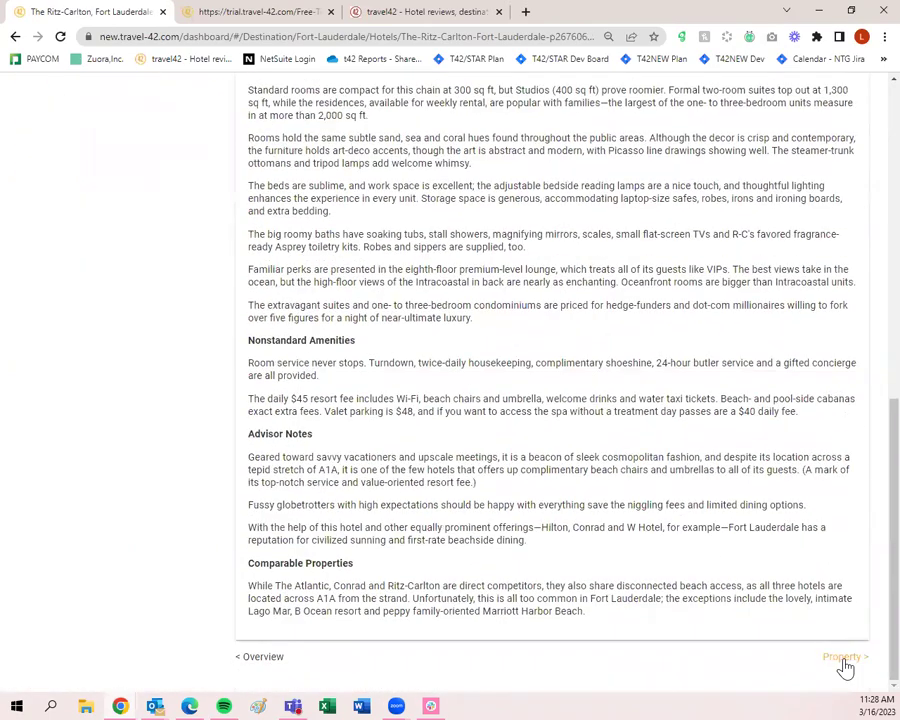
Open the Ritz-Carlton's Property section and add Room Amenities, Hotel Facilities, Restaurants On-Site, Recreation and Location to the trip
{"action": "left_click", "coordinate": [842, 662]}
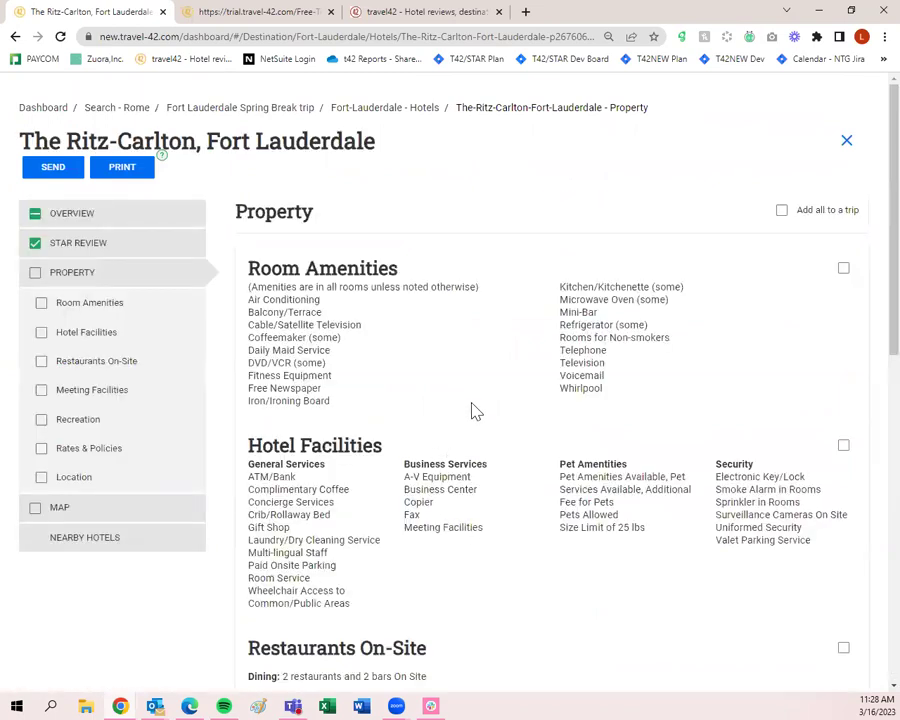
{"action": "left_click", "coordinate": [845, 270]}
{"action": "left_click", "coordinate": [845, 446]}
{"action": "scroll", "coordinate": [848, 456], "scroll_direction": "down", "scroll_amount": 3}
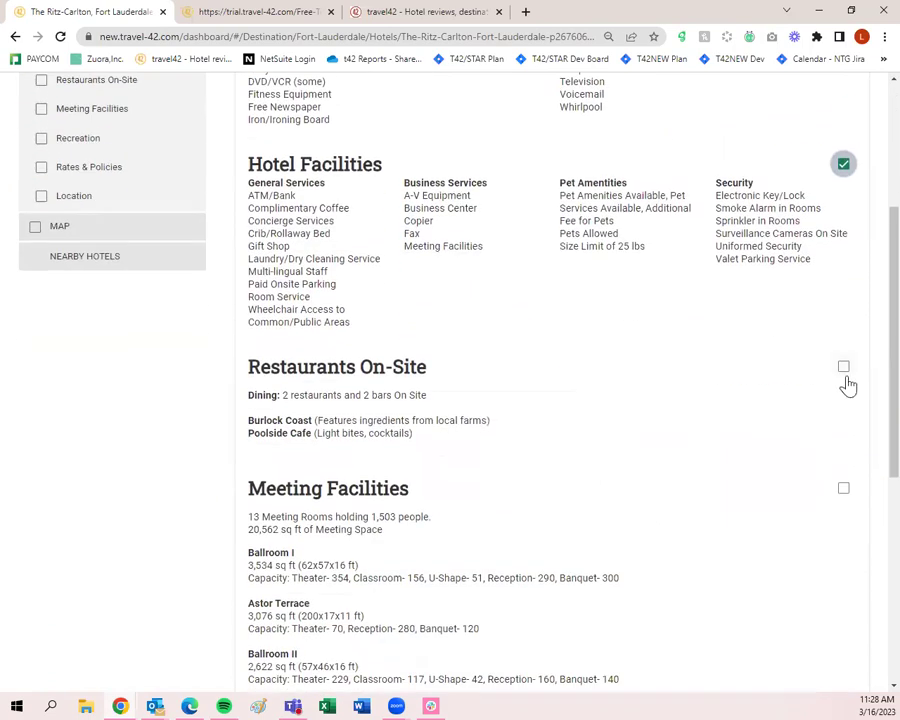
{"action": "left_click", "coordinate": [844, 370]}
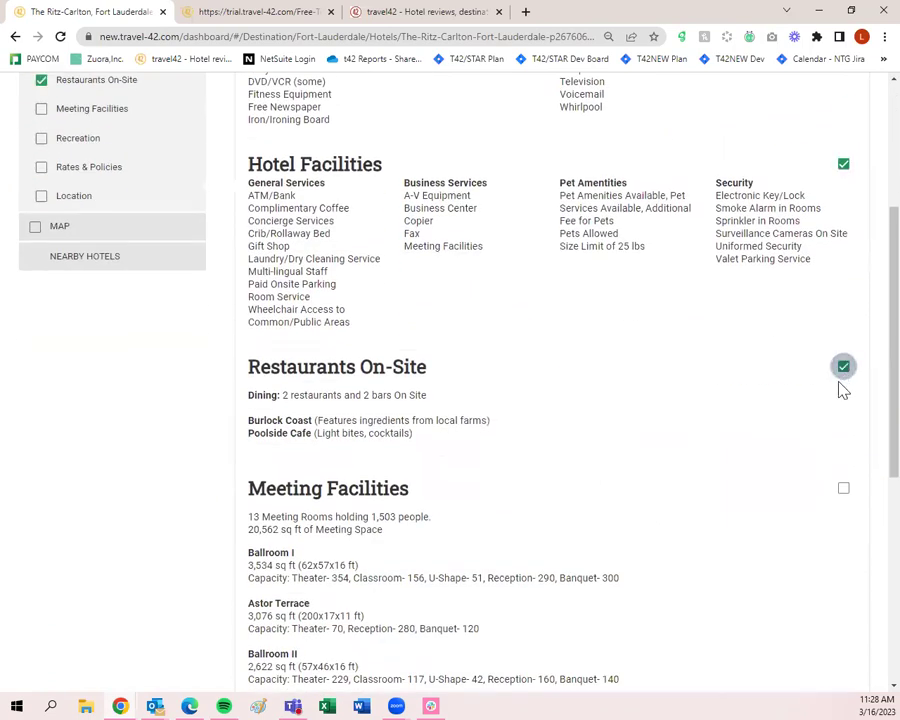
{"action": "scroll", "coordinate": [838, 386], "scroll_direction": "down", "scroll_amount": 5}
{"action": "left_click", "coordinate": [843, 334]}
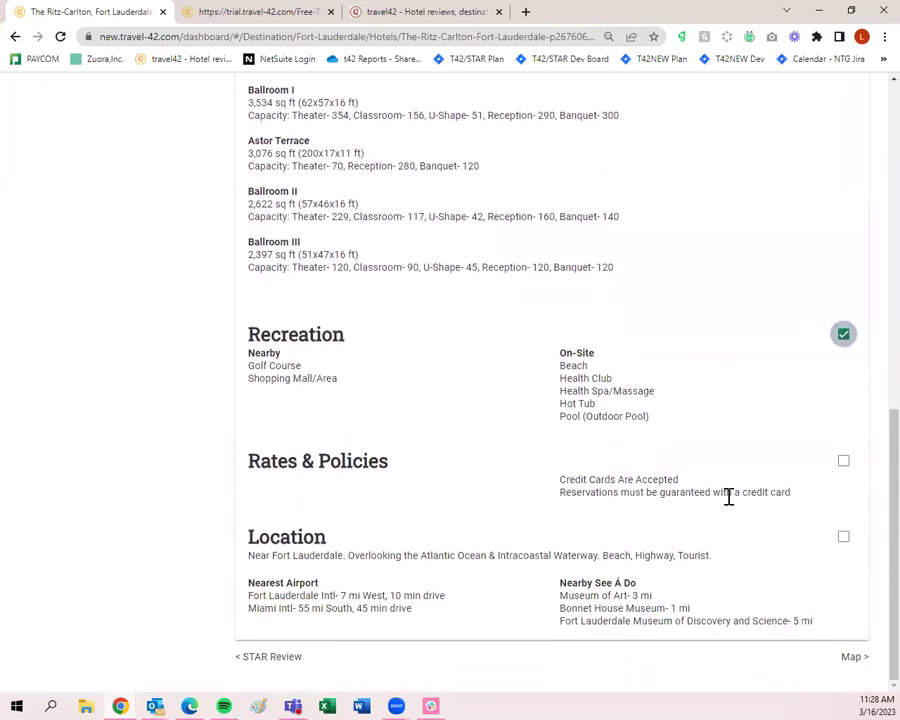
{"action": "left_click", "coordinate": [843, 537]}
Return to the Fort Lauderdale Spring Break trip to see its collected content
{"action": "scroll", "coordinate": [851, 539], "scroll_direction": "up", "scroll_amount": 1}
{"action": "scroll", "coordinate": [849, 536], "scroll_direction": "up", "scroll_amount": 5}
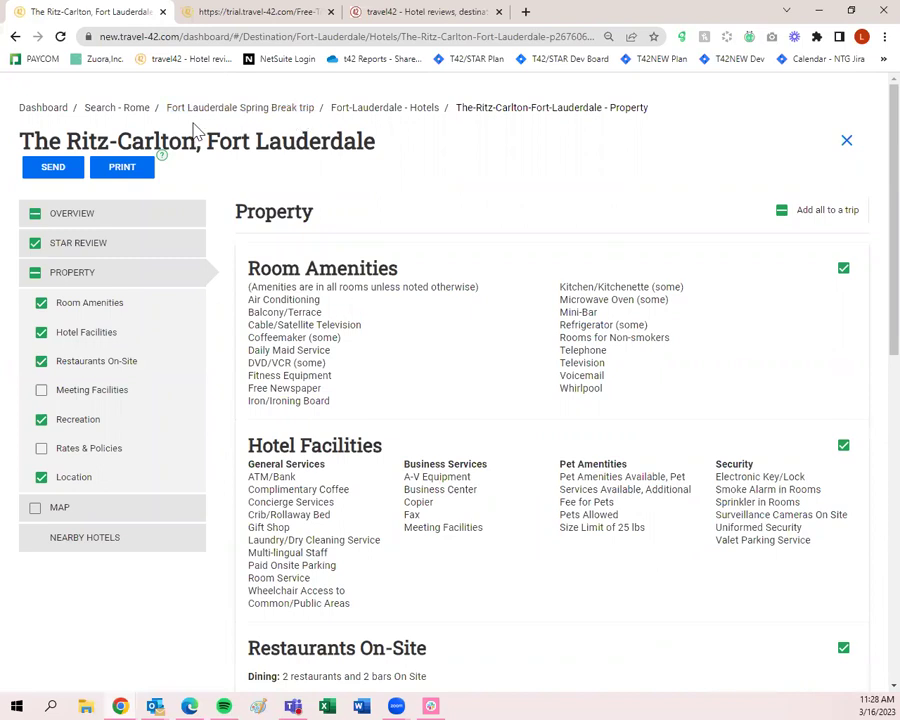
{"action": "left_click", "coordinate": [264, 113]}
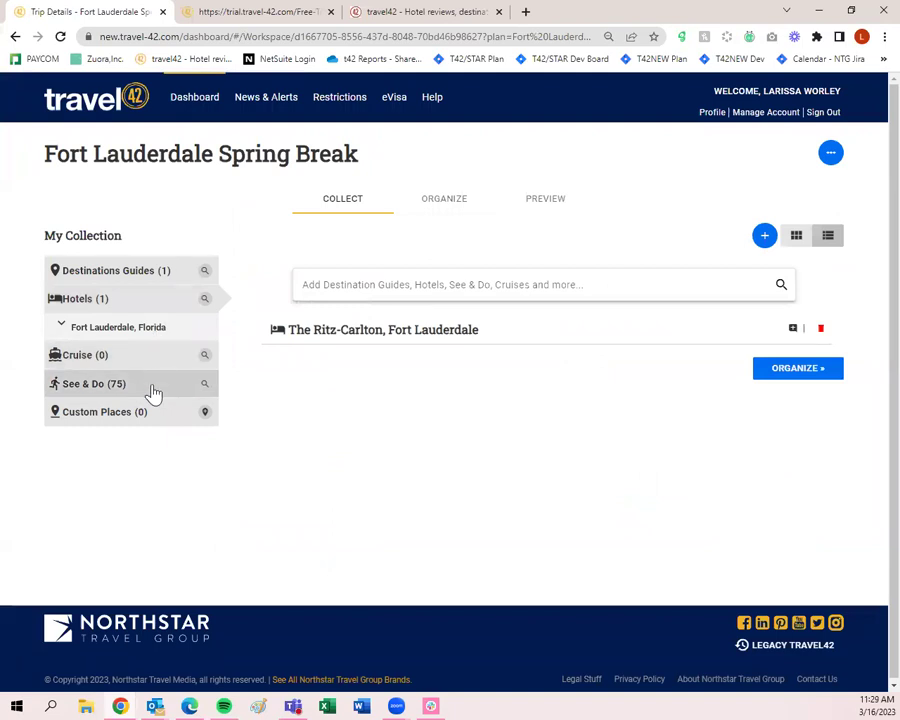
Find the Florida destination guide and add its Overview section to the trip, leaving out Geography and History
{"action": "left_click", "coordinate": [338, 284]}
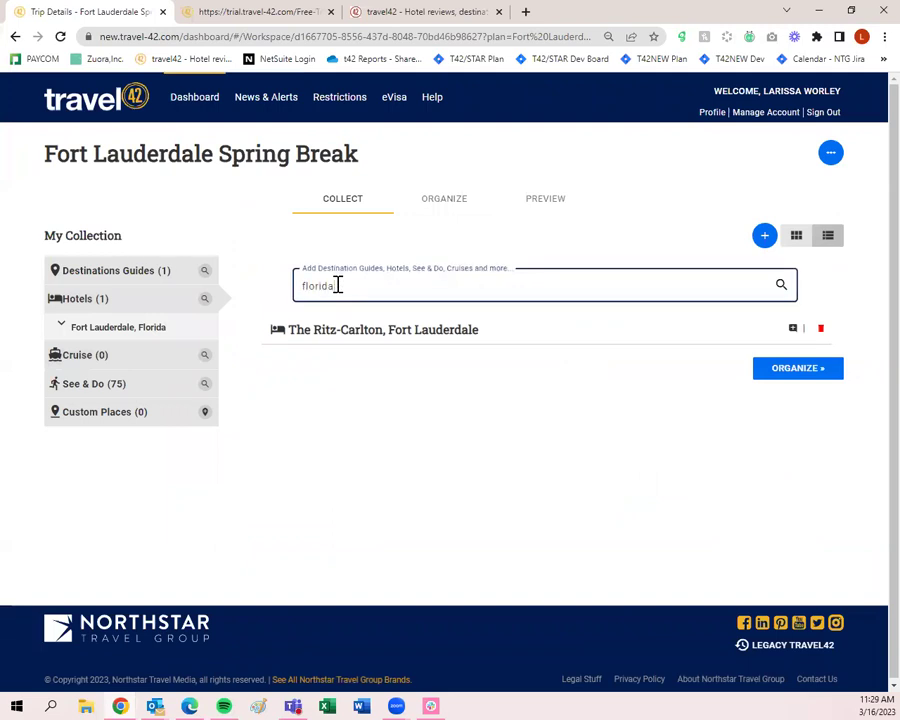
{"action": "left_click", "coordinate": [352, 337]}
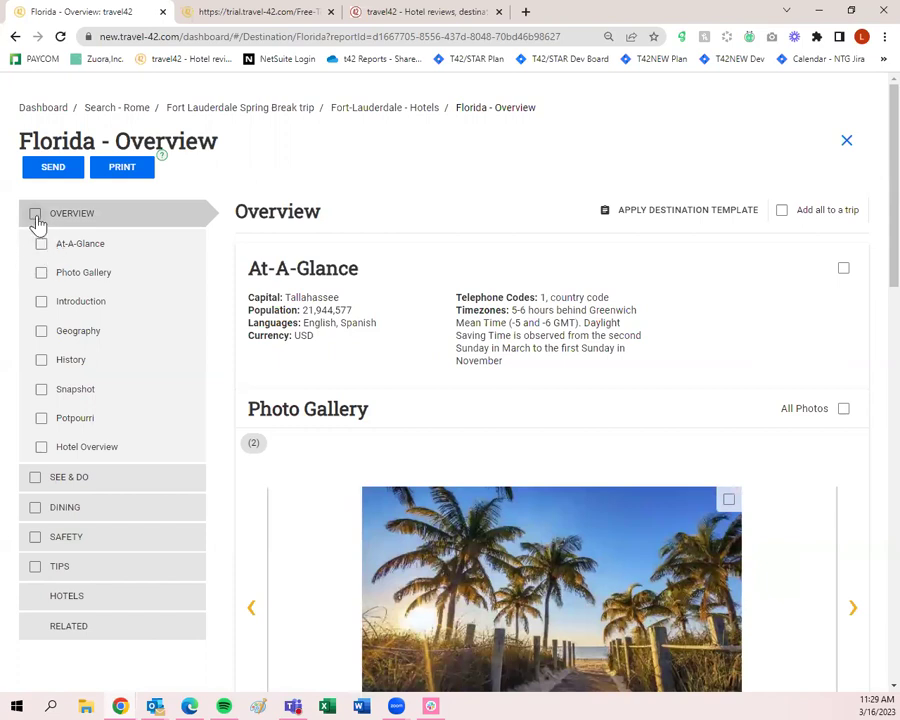
{"action": "left_click", "coordinate": [35, 215]}
{"action": "left_click", "coordinate": [41, 331]}
{"action": "left_click", "coordinate": [41, 359]}
Add Florida's Sightseeing, Recreation, Spectator Sports, Shopping and Itinerary topics to the trip, along with the Dining section
{"action": "scroll", "coordinate": [188, 352], "scroll_direction": "down", "scroll_amount": 3}
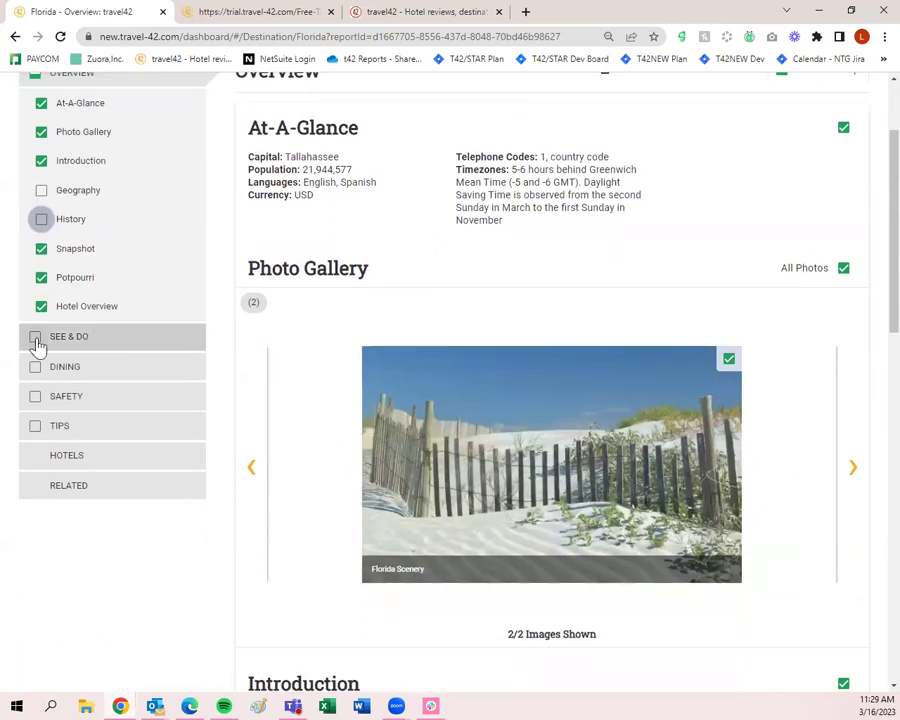
{"action": "left_click", "coordinate": [36, 344]}
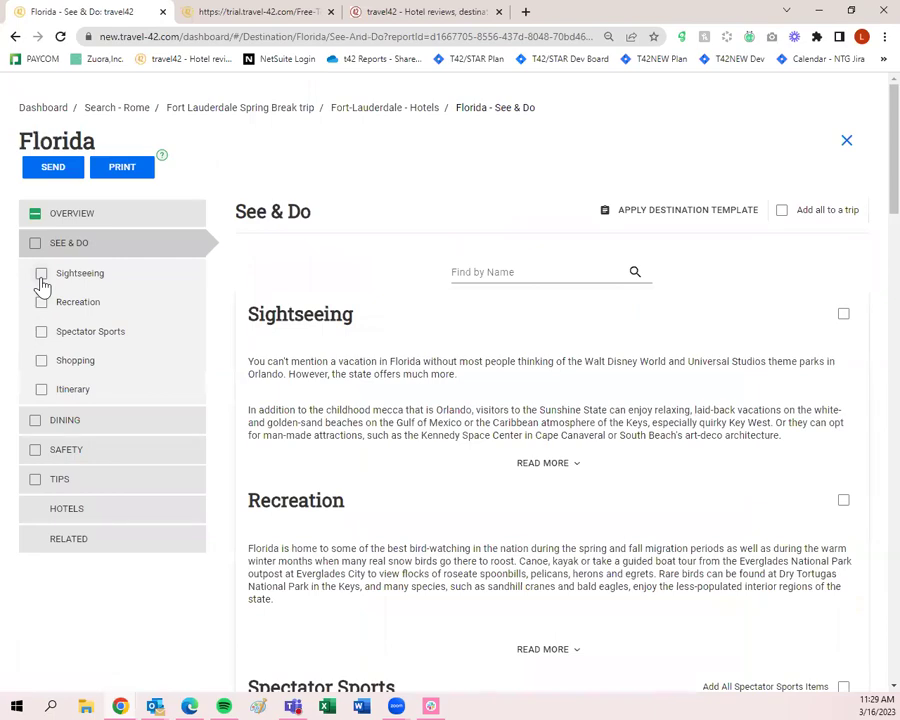
{"action": "left_click", "coordinate": [41, 273]}
{"action": "left_click", "coordinate": [41, 302]}
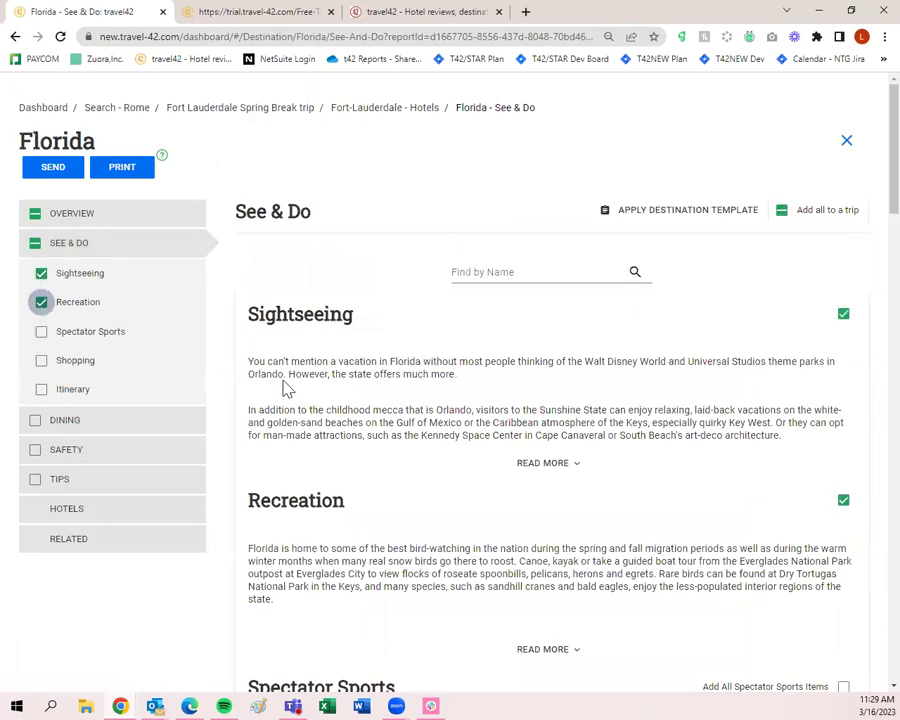
{"action": "scroll", "coordinate": [297, 406], "scroll_direction": "down", "scroll_amount": 7}
{"action": "scroll", "coordinate": [330, 385], "scroll_direction": "down", "scroll_amount": 4}
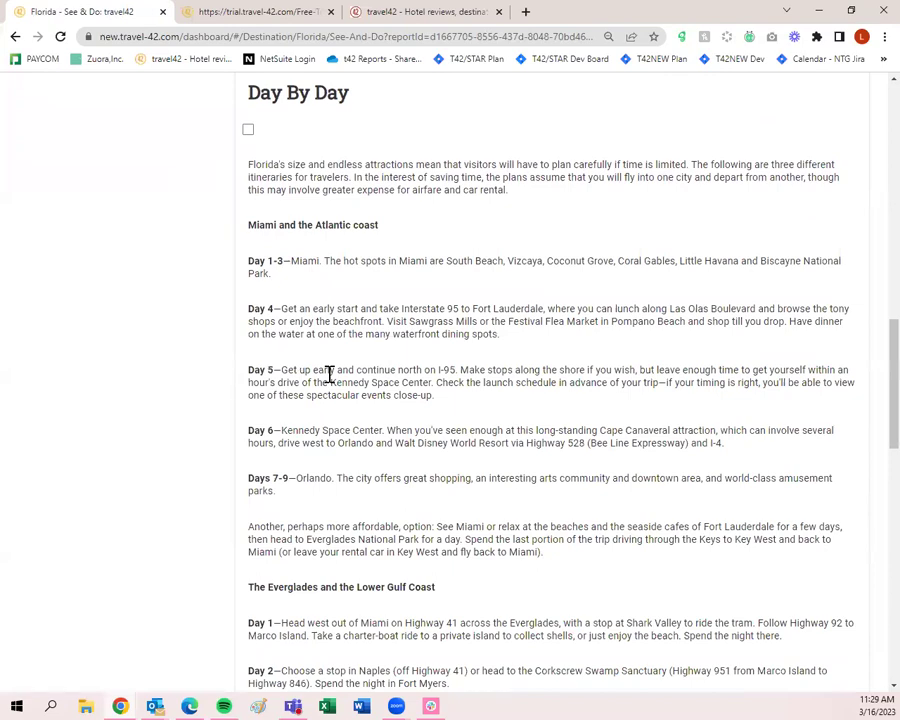
{"action": "scroll", "coordinate": [304, 506], "scroll_direction": "up", "scroll_amount": 11}
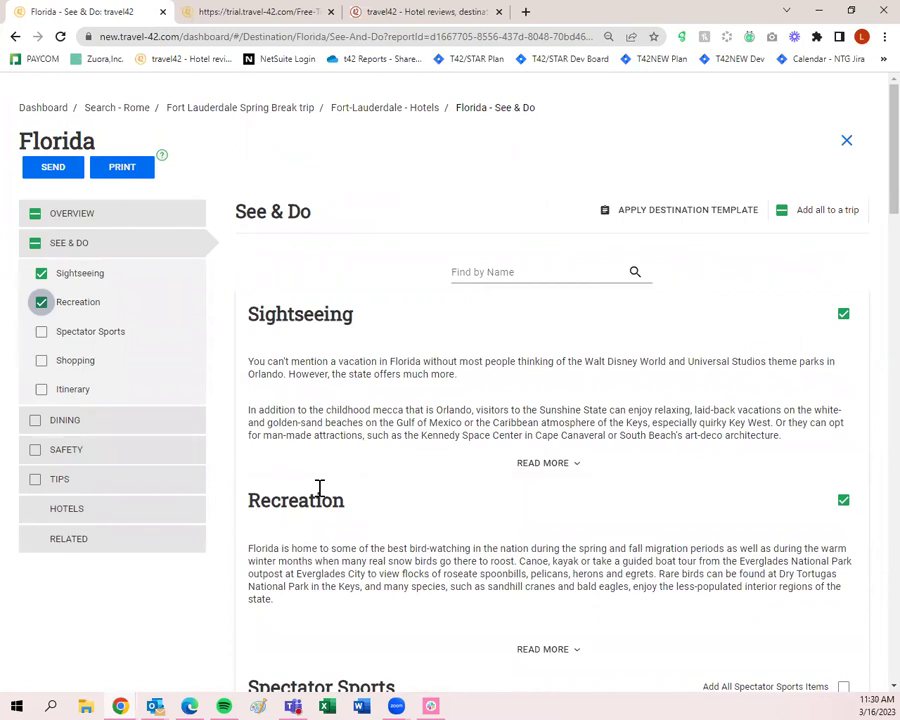
{"action": "left_click", "coordinate": [42, 336]}
{"action": "left_click", "coordinate": [41, 360]}
{"action": "left_click", "coordinate": [41, 389]}
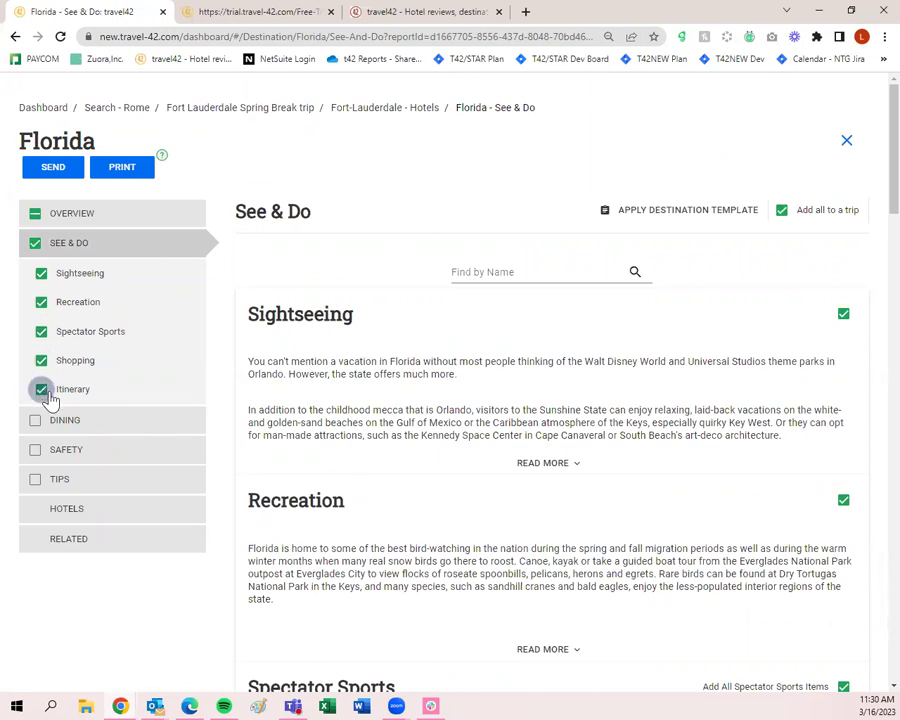
{"action": "left_click", "coordinate": [88, 420]}
{"action": "left_click", "coordinate": [38, 300]}
Add Dos & Don'ts, Weather and What to Wear from the Florida guide's Tips to the trip and return to the Fort Lauderdale Spring Break trip
{"action": "left_click", "coordinate": [90, 338]}
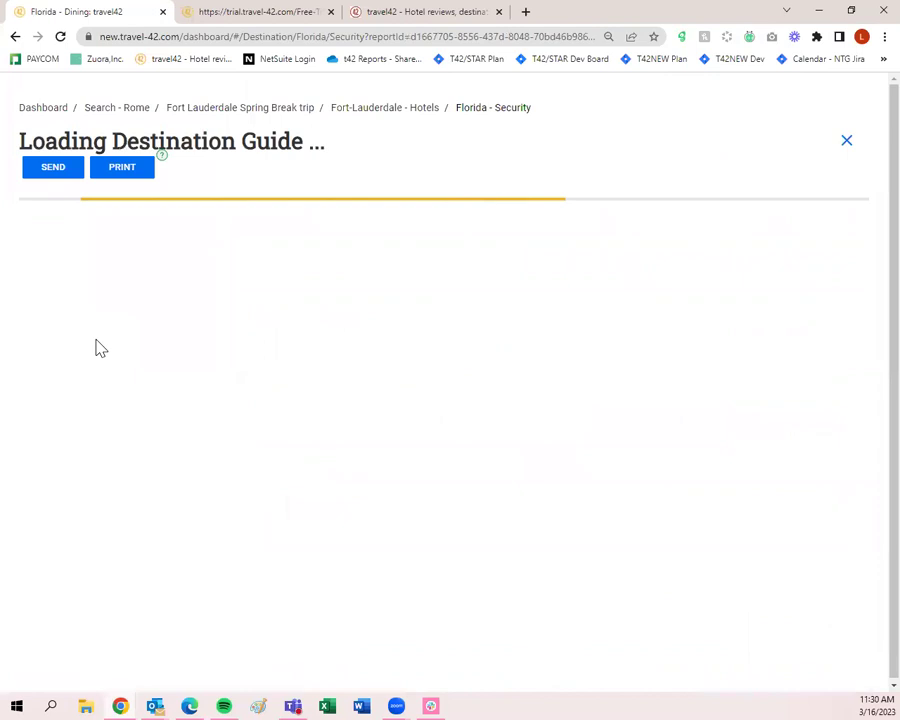
{"action": "scroll", "coordinate": [220, 361], "scroll_direction": "down", "scroll_amount": 1}
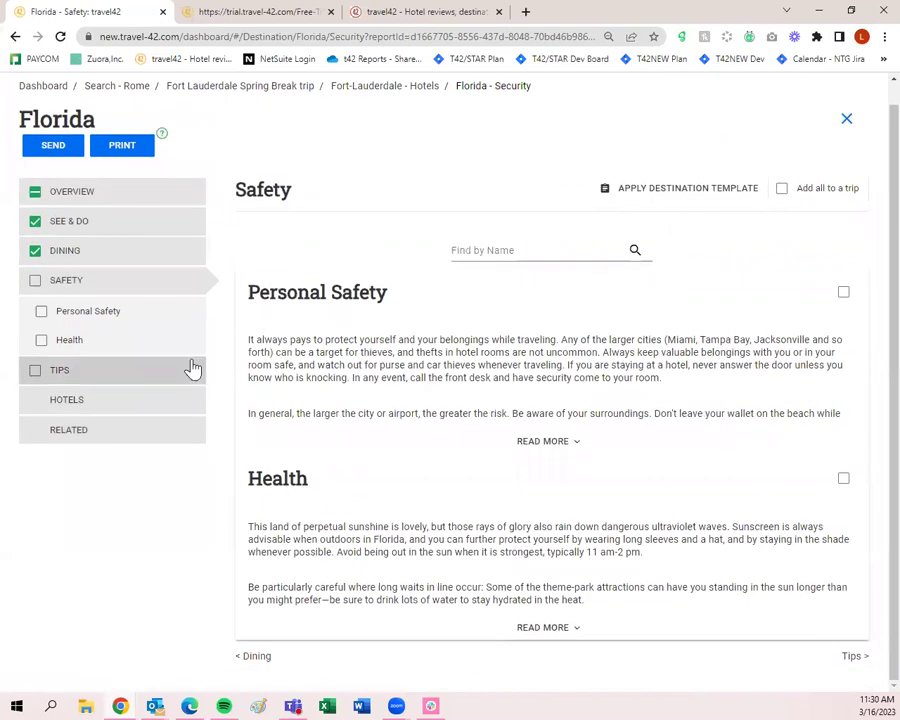
{"action": "left_click", "coordinate": [151, 371]}
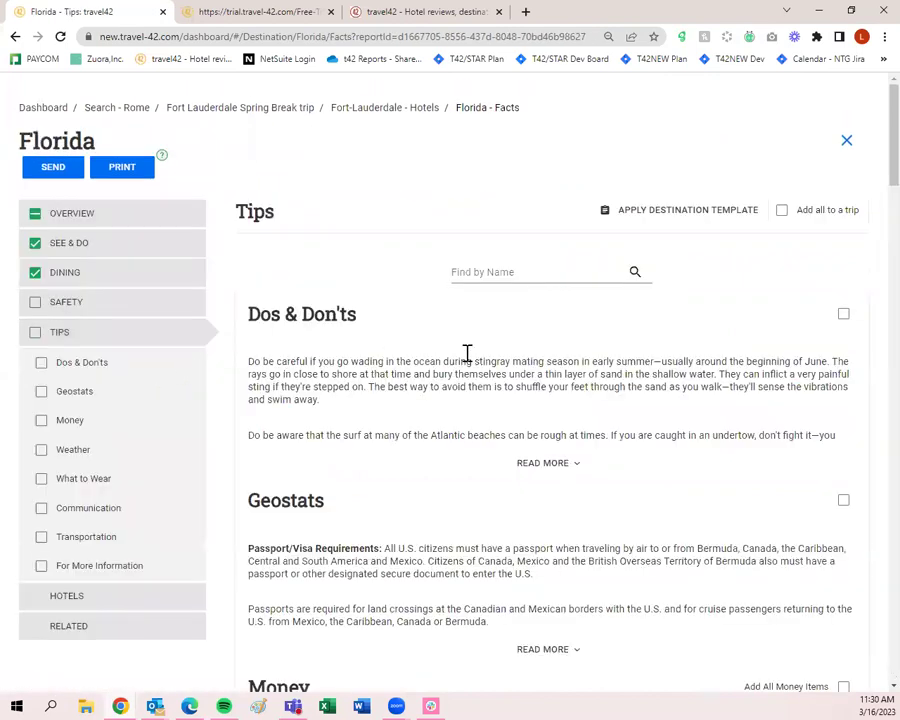
{"action": "left_click", "coordinate": [843, 313]}
{"action": "scroll", "coordinate": [304, 494], "scroll_direction": "down", "scroll_amount": 1}
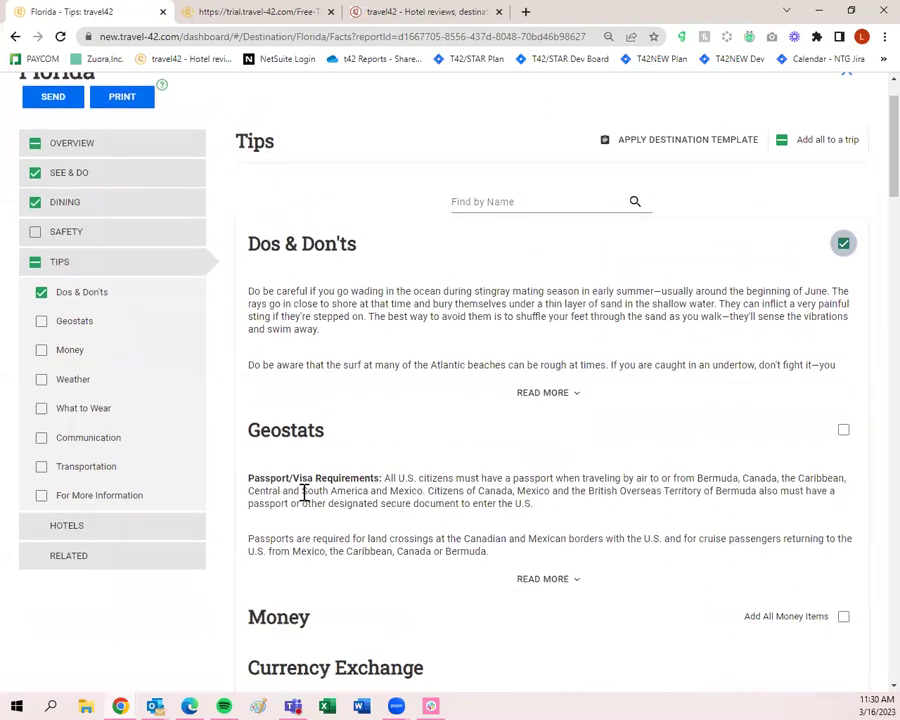
{"action": "left_click", "coordinate": [41, 380]}
{"action": "left_click", "coordinate": [41, 409]}
{"action": "scroll", "coordinate": [236, 440], "scroll_direction": "up", "scroll_amount": 1}
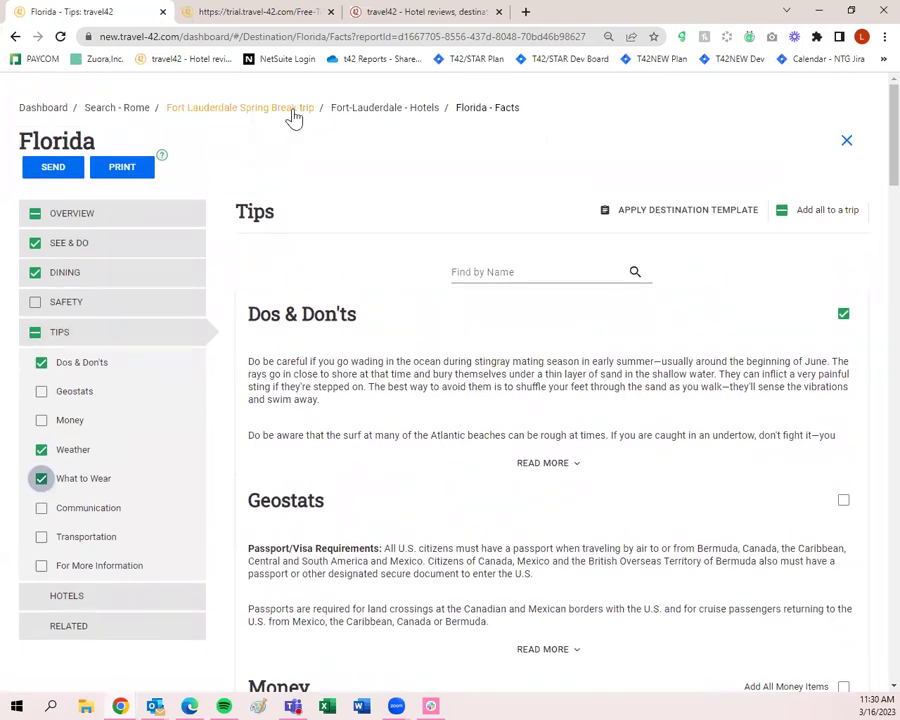
{"action": "left_click", "coordinate": [293, 110]}
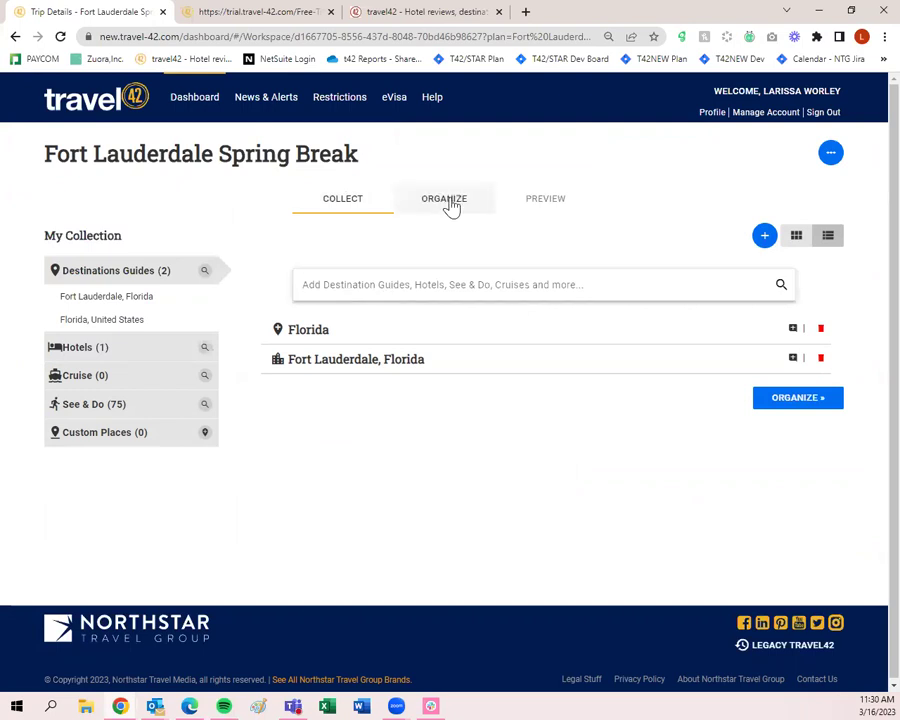
Email the trip to an existing traveler with the subject "Enjoy your trip", and save and close the trip
{"action": "left_click", "coordinate": [831, 155]}
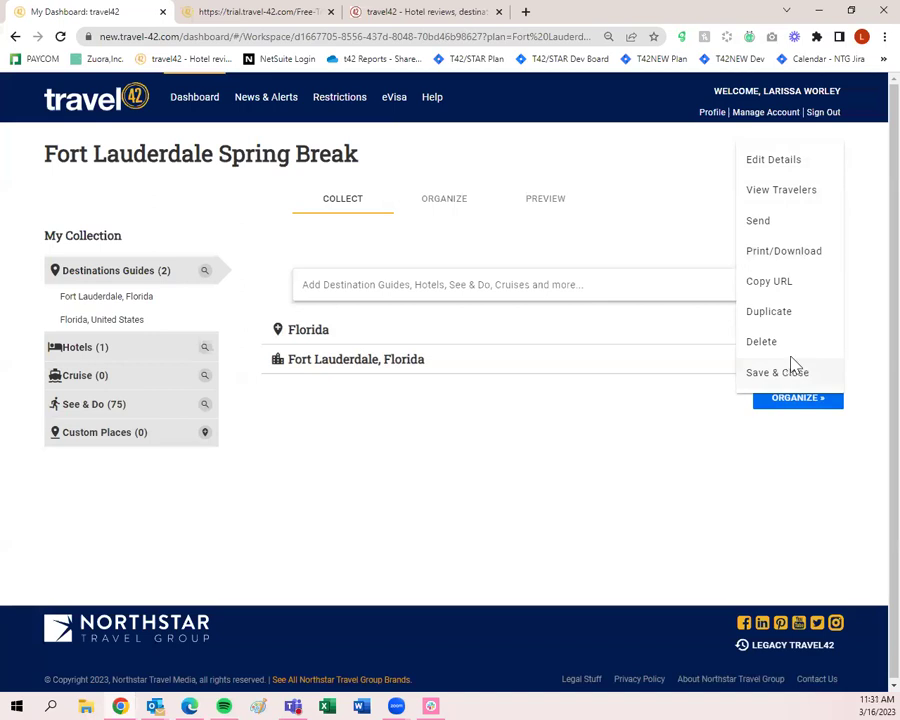
{"action": "left_click", "coordinate": [788, 228]}
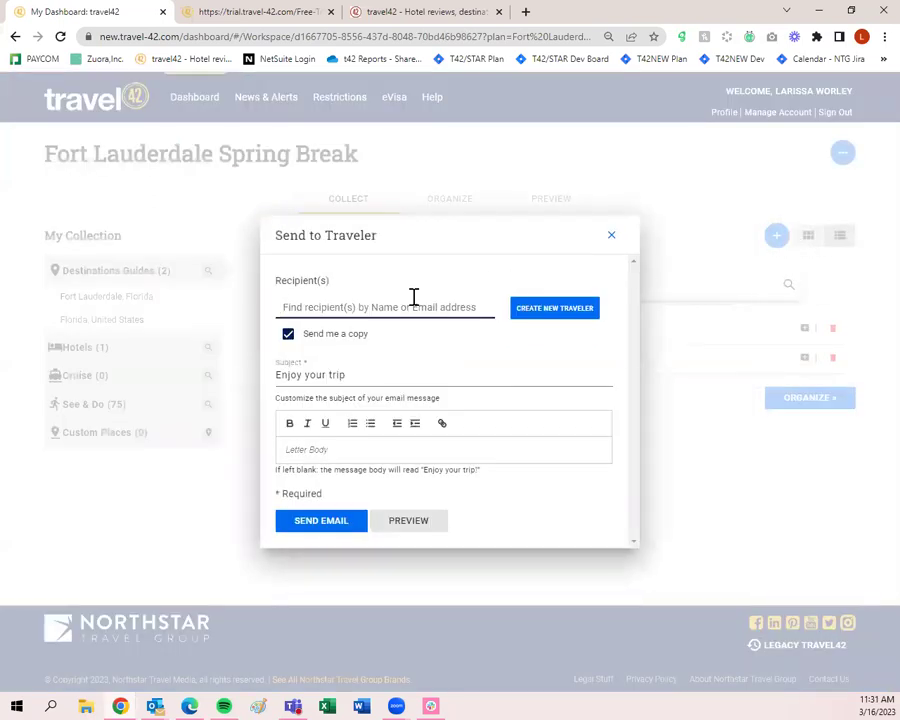
{"action": "type", "text": "larissa"}
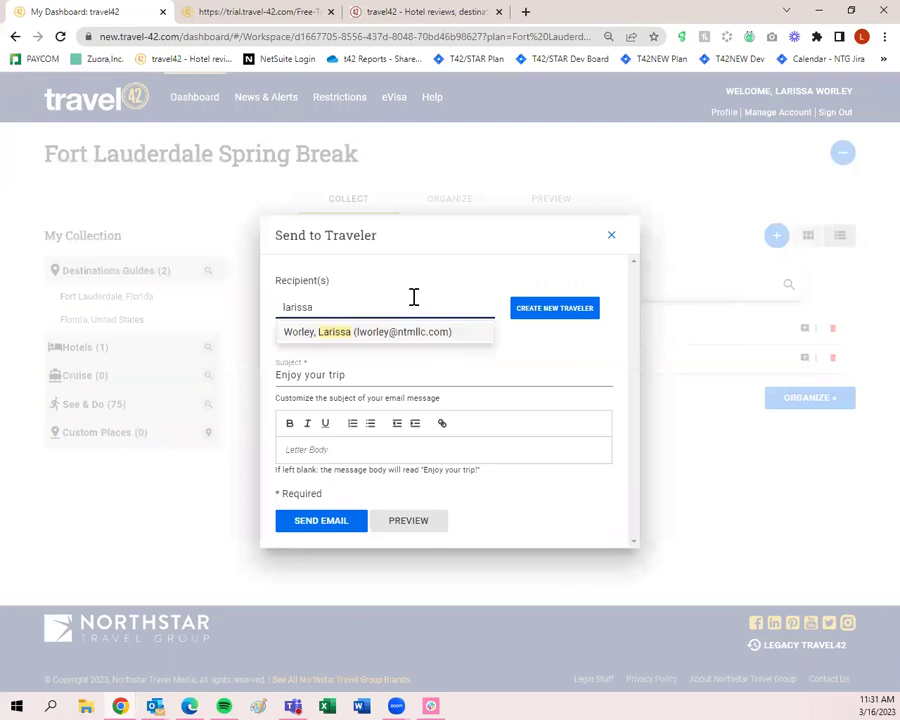
{"action": "left_click", "coordinate": [406, 331]}
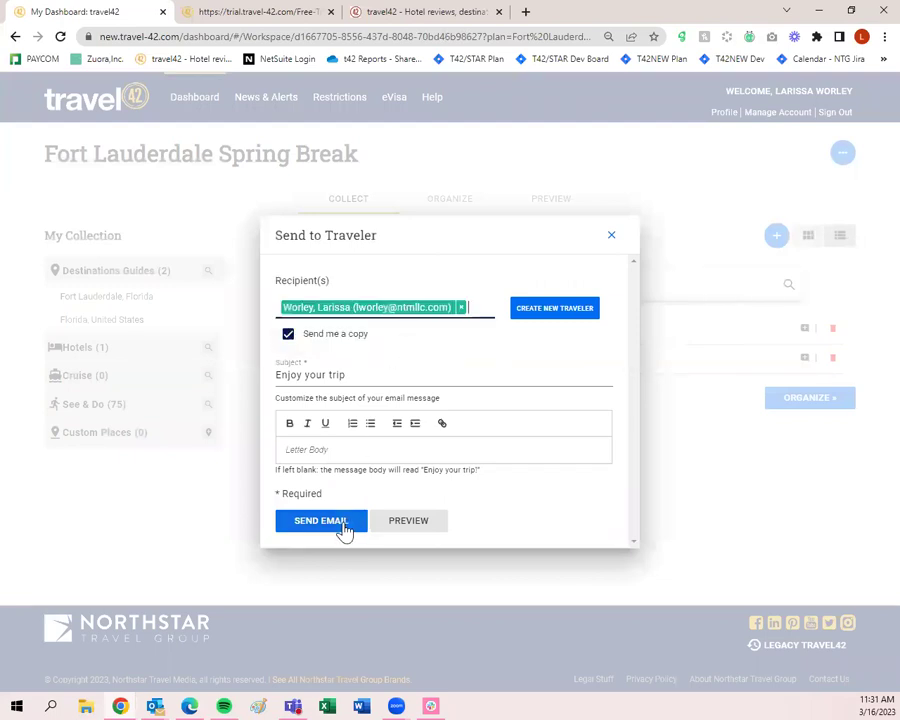
{"action": "left_click", "coordinate": [344, 530]}
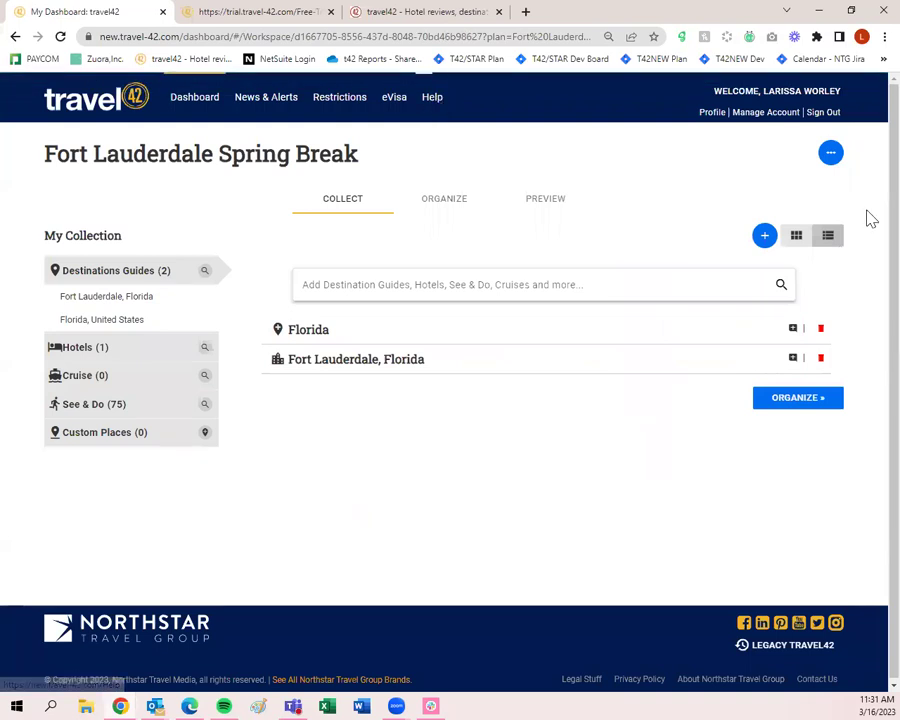
{"action": "left_click", "coordinate": [831, 154]}
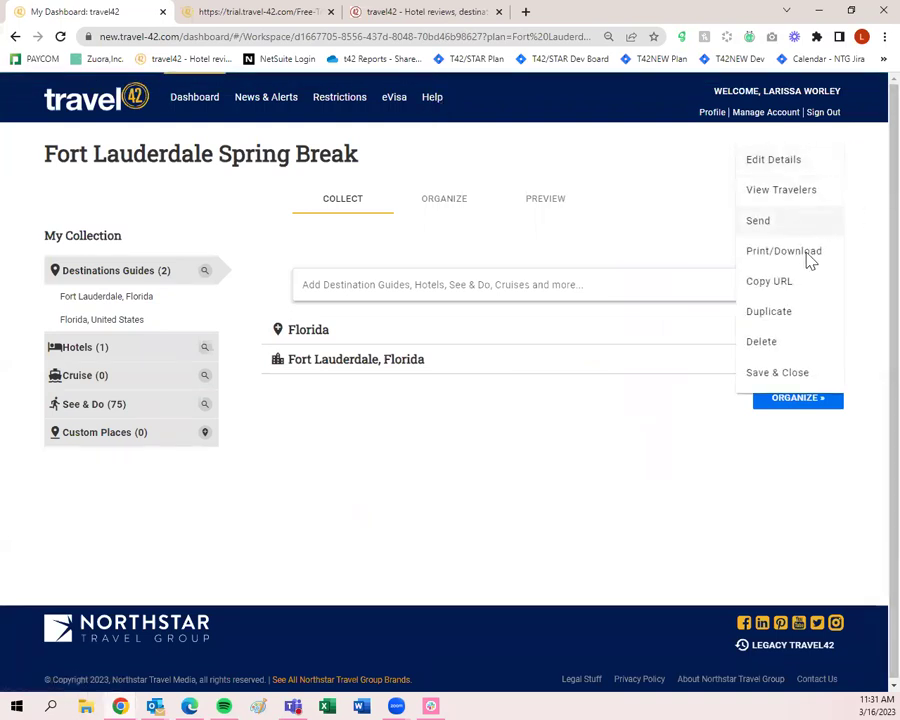
{"action": "left_click", "coordinate": [794, 378]}
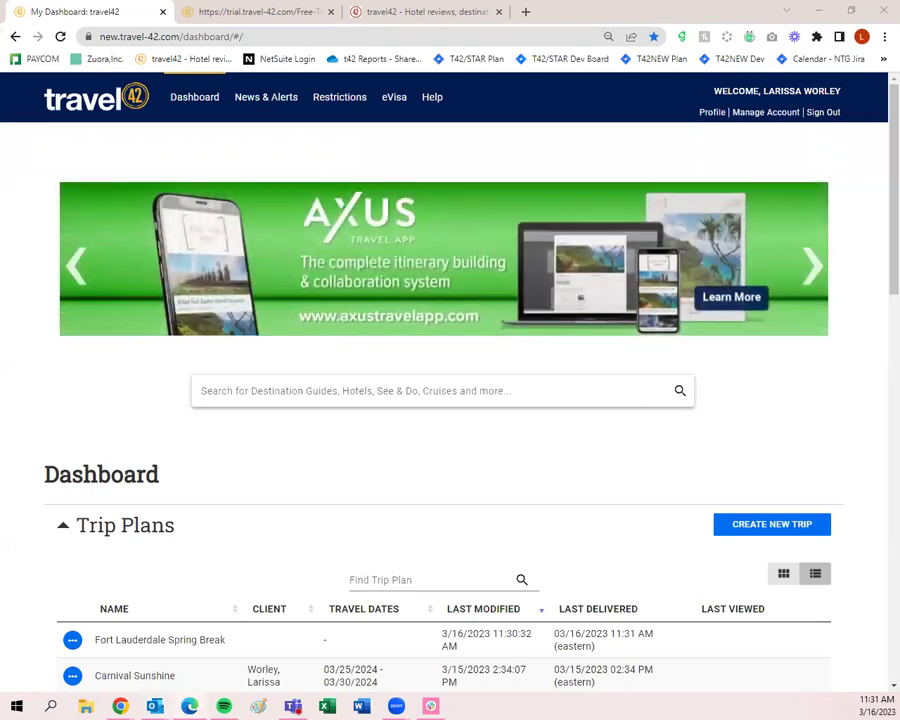
Open the delivered Fort Lauderdale Spring Break report in Microsoft Edge and review its cover page and Trip Summary
{"action": "left_click", "coordinate": [598, 142]}
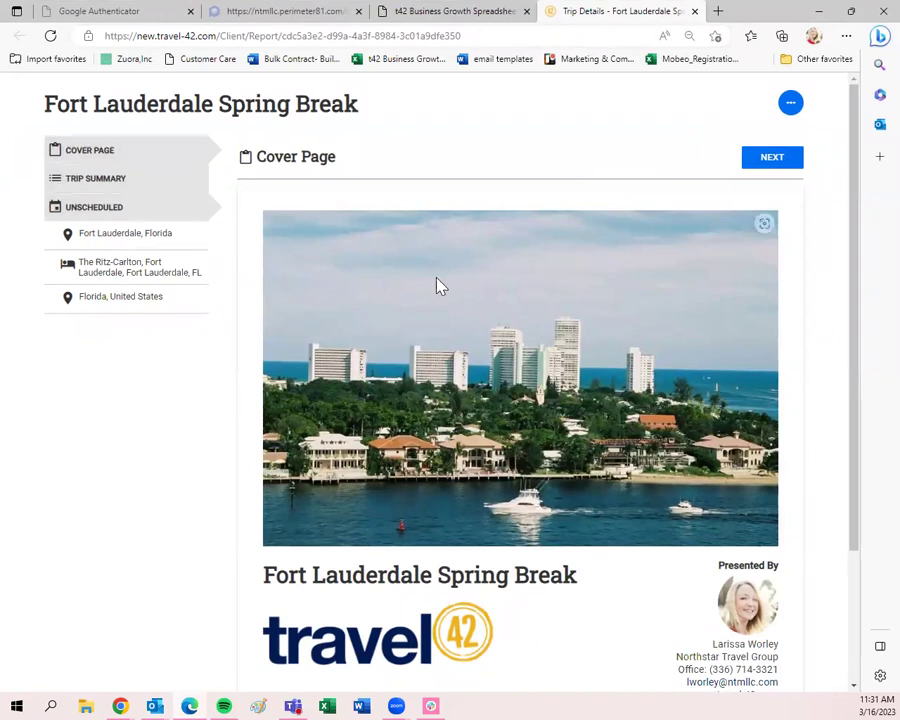
{"action": "scroll", "coordinate": [440, 300], "scroll_direction": "down", "scroll_amount": 3}
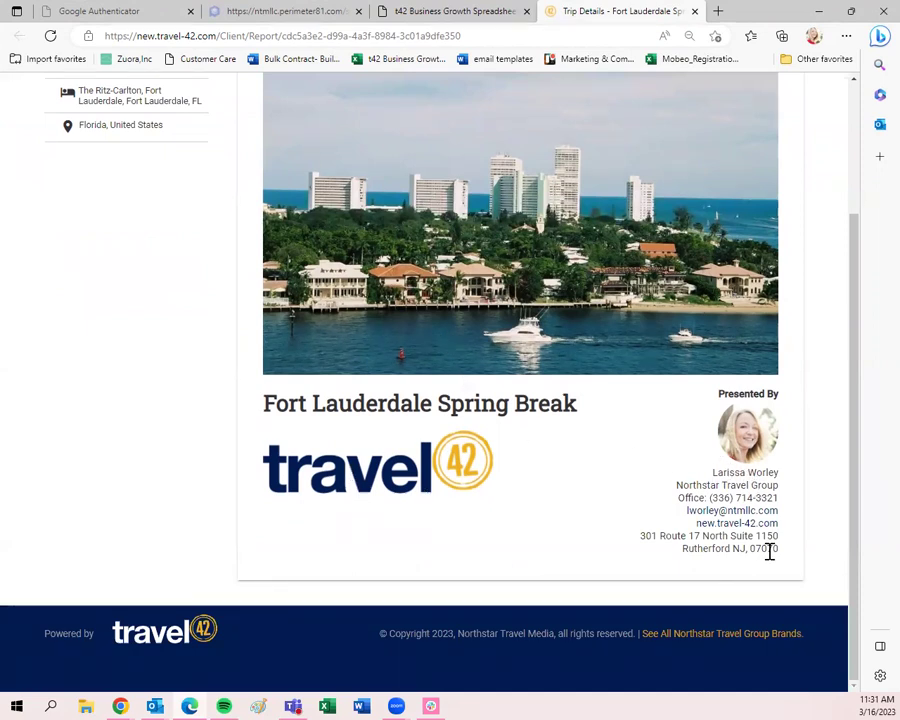
{"action": "scroll", "coordinate": [766, 572], "scroll_direction": "up", "scroll_amount": 3}
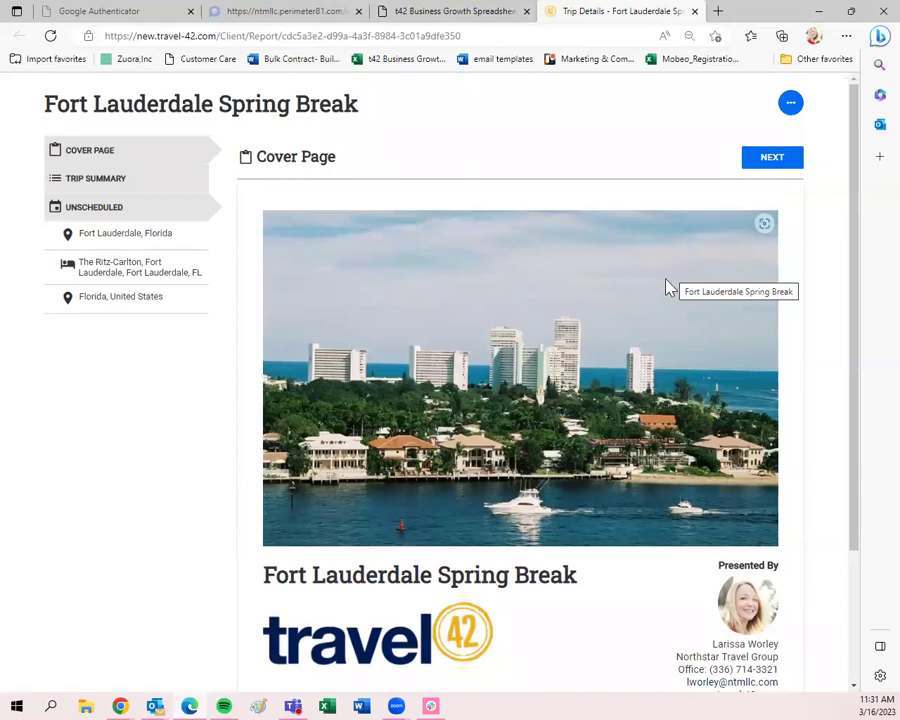
{"action": "left_click", "coordinate": [772, 160]}
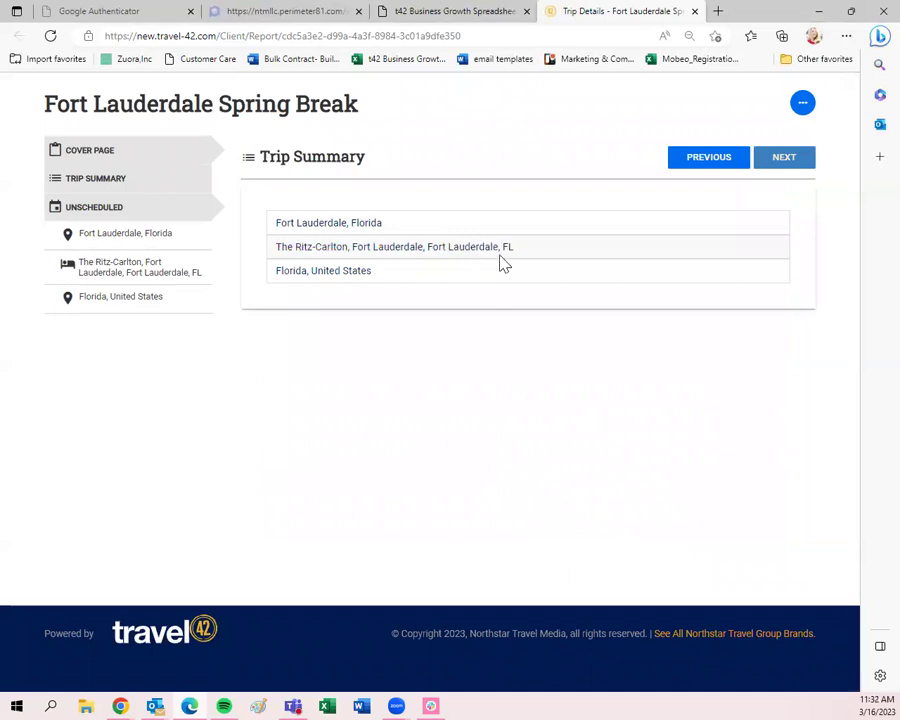
Page through the client report's Fort Lauderdale, Ritz-Carlton and Florida pages to review the included content
{"action": "left_click", "coordinate": [785, 160]}
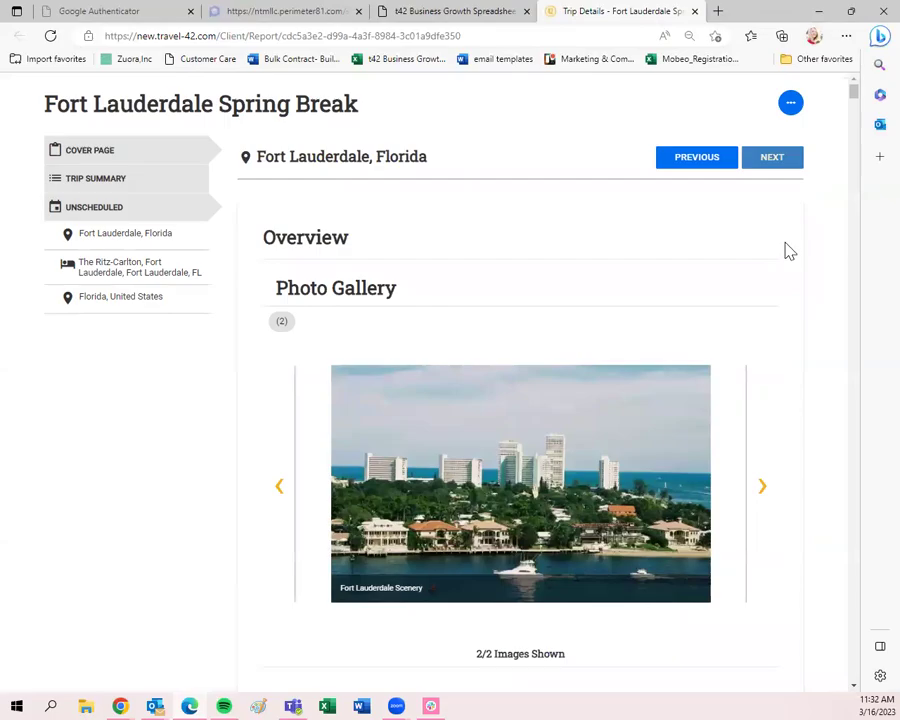
{"action": "scroll", "coordinate": [785, 249], "scroll_direction": "down", "scroll_amount": 20}
{"action": "scroll", "coordinate": [785, 254], "scroll_direction": "down", "scroll_amount": 3}
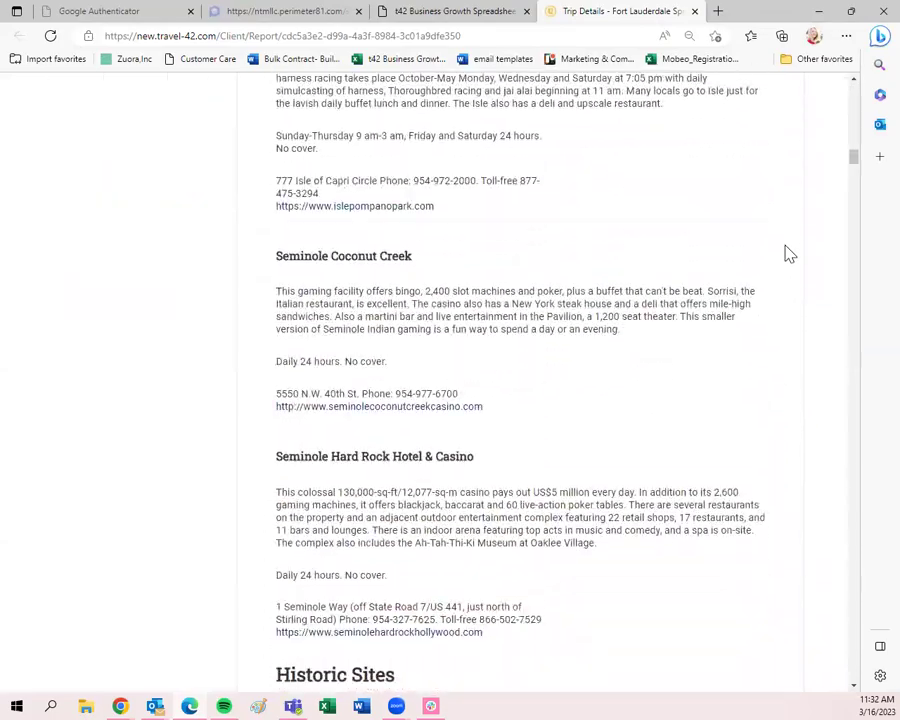
{"action": "left_click_drag", "start_coordinate": [858, 158], "coordinate": [870, 697]}
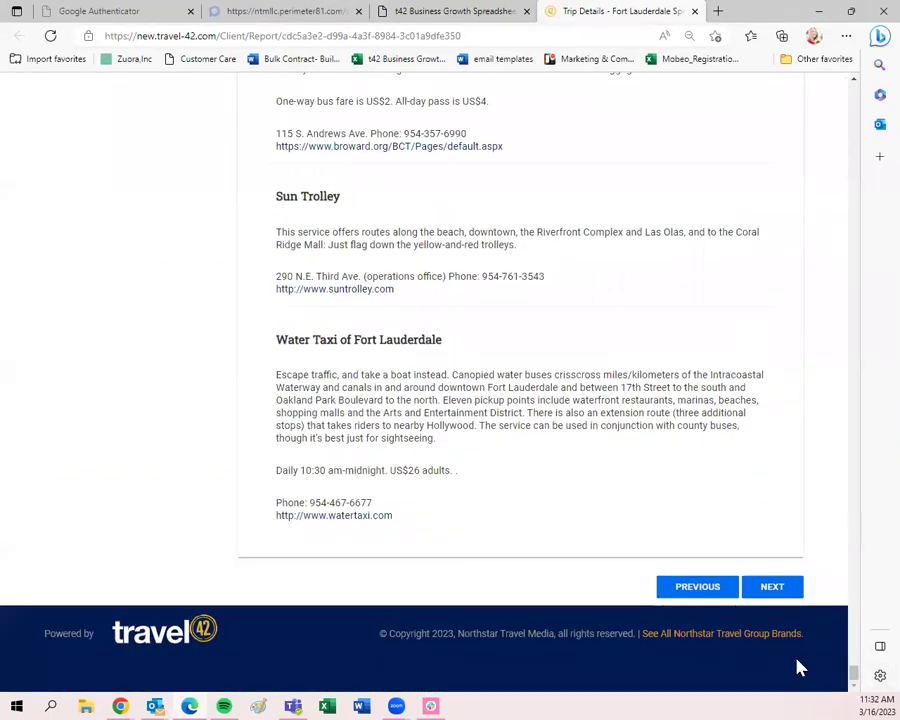
{"action": "left_click", "coordinate": [773, 594]}
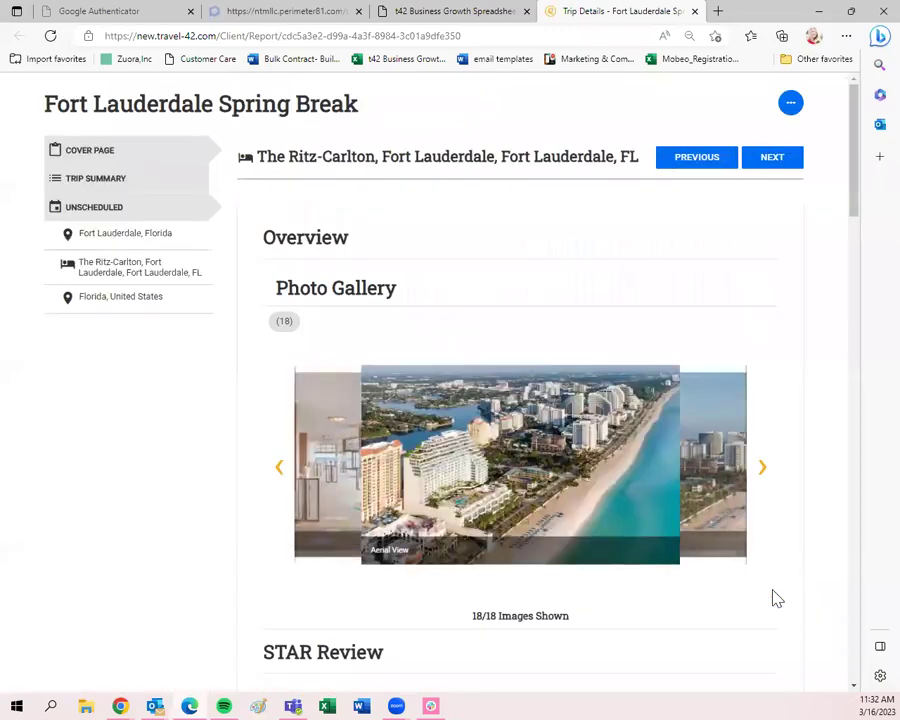
{"action": "scroll", "coordinate": [774, 382], "scroll_direction": "down", "scroll_amount": 1}
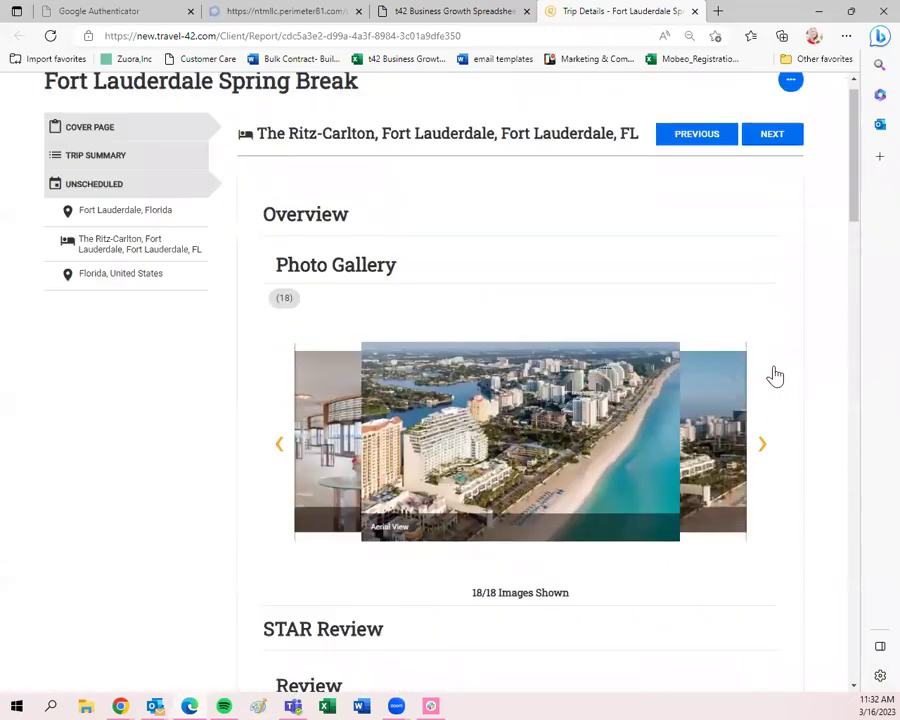
{"action": "scroll", "coordinate": [775, 376], "scroll_direction": "up", "scroll_amount": 1}
{"action": "left_click", "coordinate": [765, 163]}
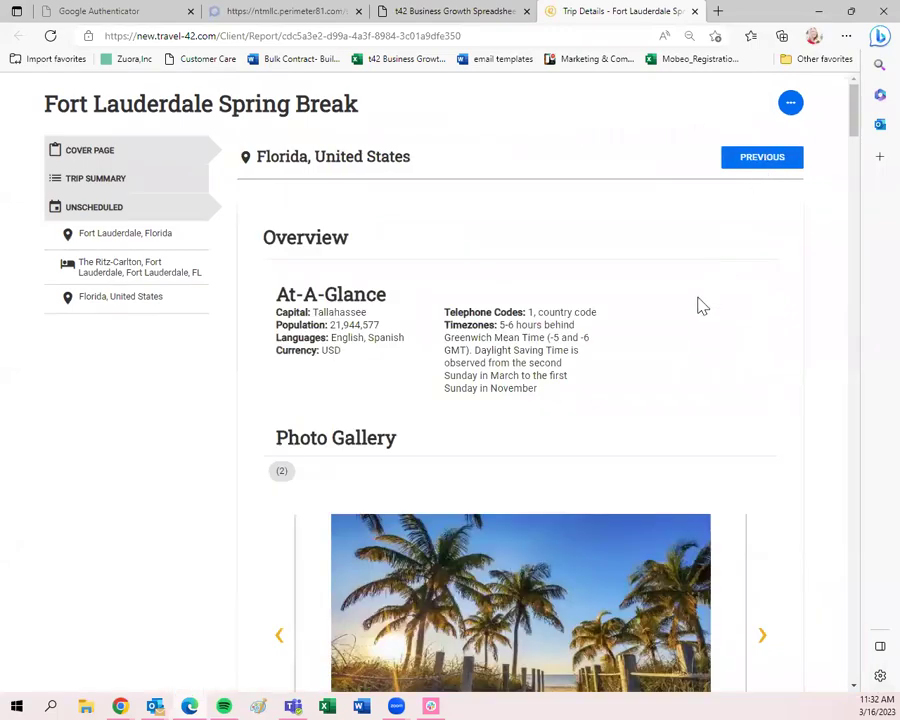
{"action": "scroll", "coordinate": [702, 320], "scroll_direction": "down", "scroll_amount": 10}
{"action": "scroll", "coordinate": [705, 335], "scroll_direction": "up", "scroll_amount": 10}
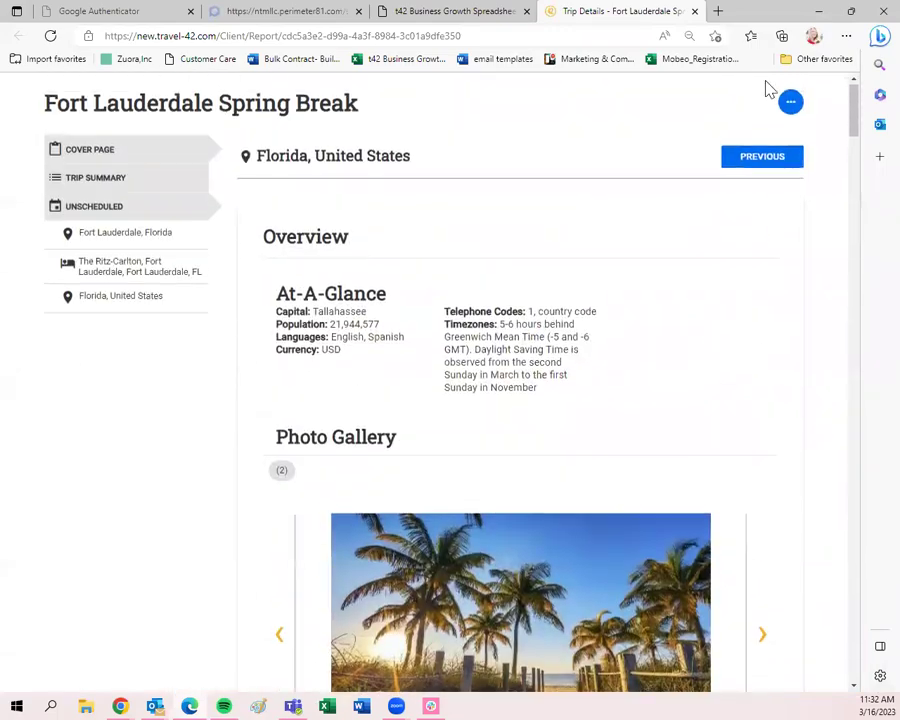
Return to the travel42 dashboard in Chrome and refresh the Trip Plans list to check when the sent trip was last viewed
{"action": "left_click", "coordinate": [819, 11]}
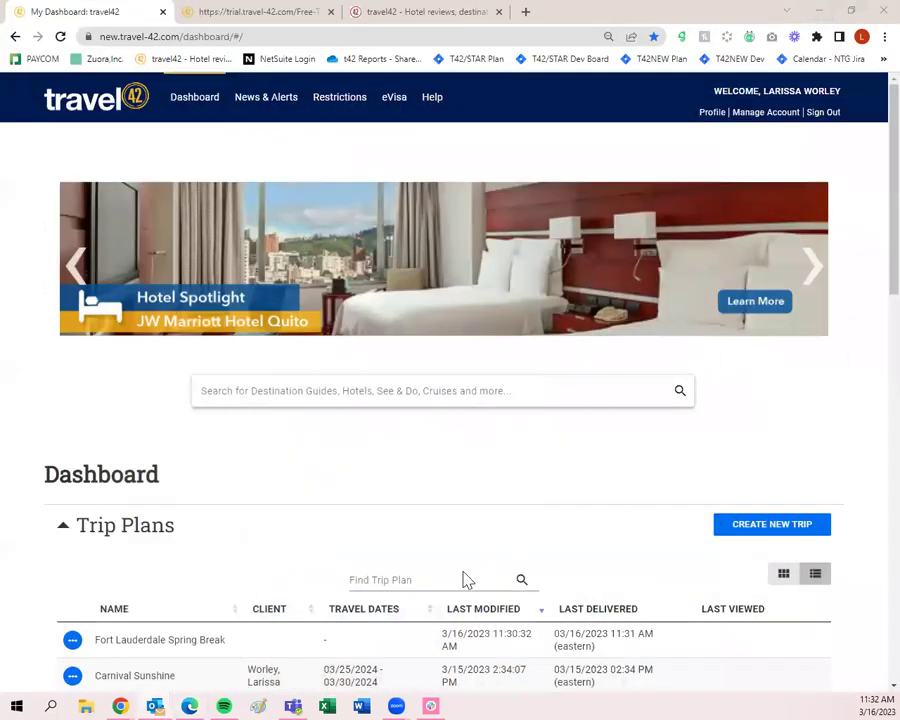
{"action": "scroll", "coordinate": [445, 590], "scroll_direction": "down", "scroll_amount": 2}
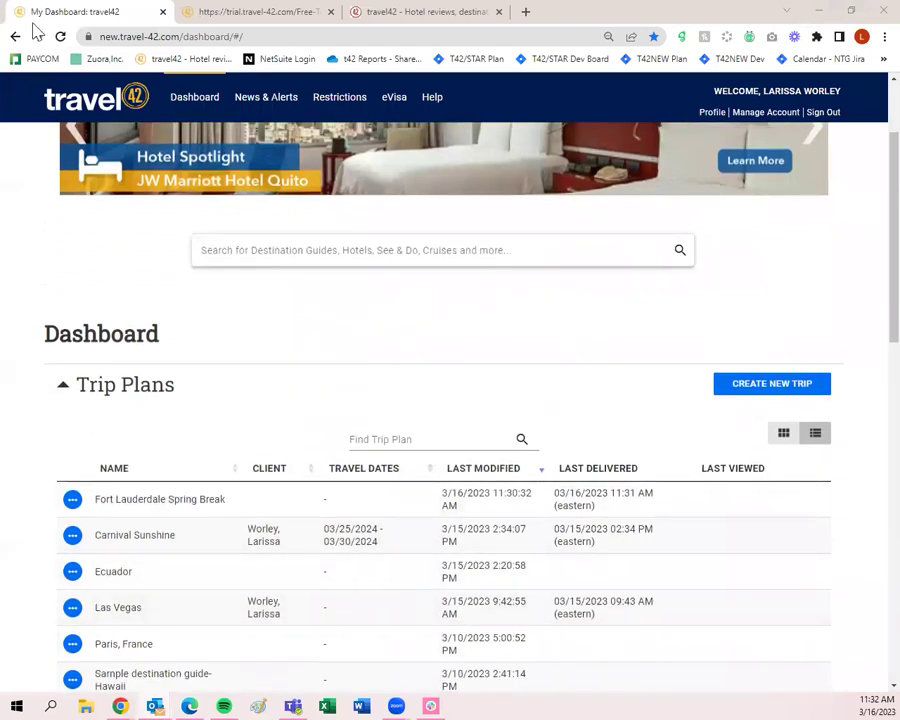
{"action": "left_click", "coordinate": [60, 37]}
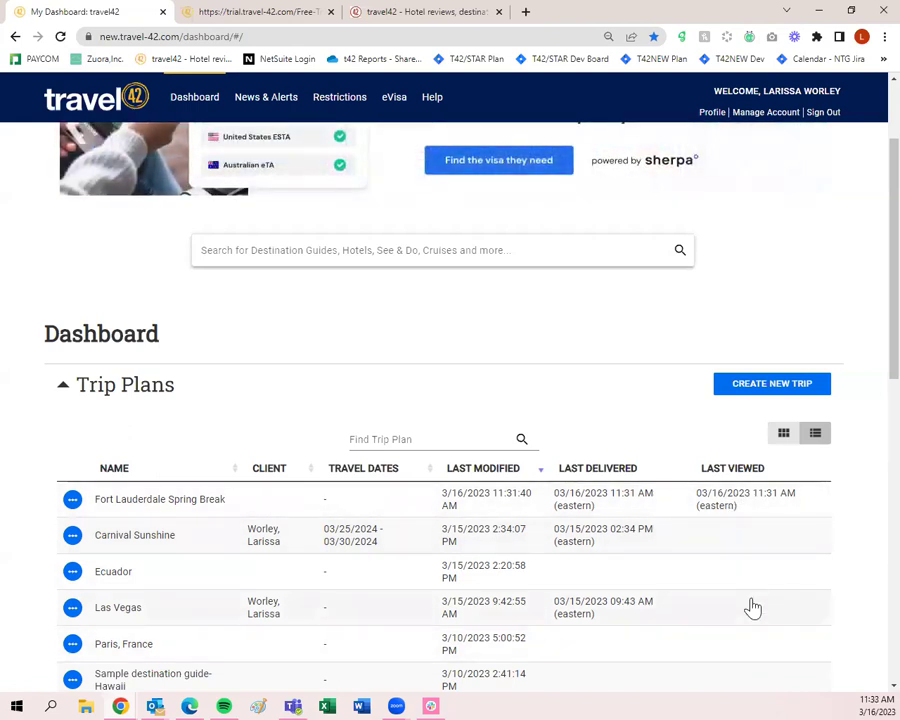
Open the Fort Lauderdale Spring Break trip plan's collected content and bring up its trip details for editing
{"action": "left_click", "coordinate": [180, 506]}
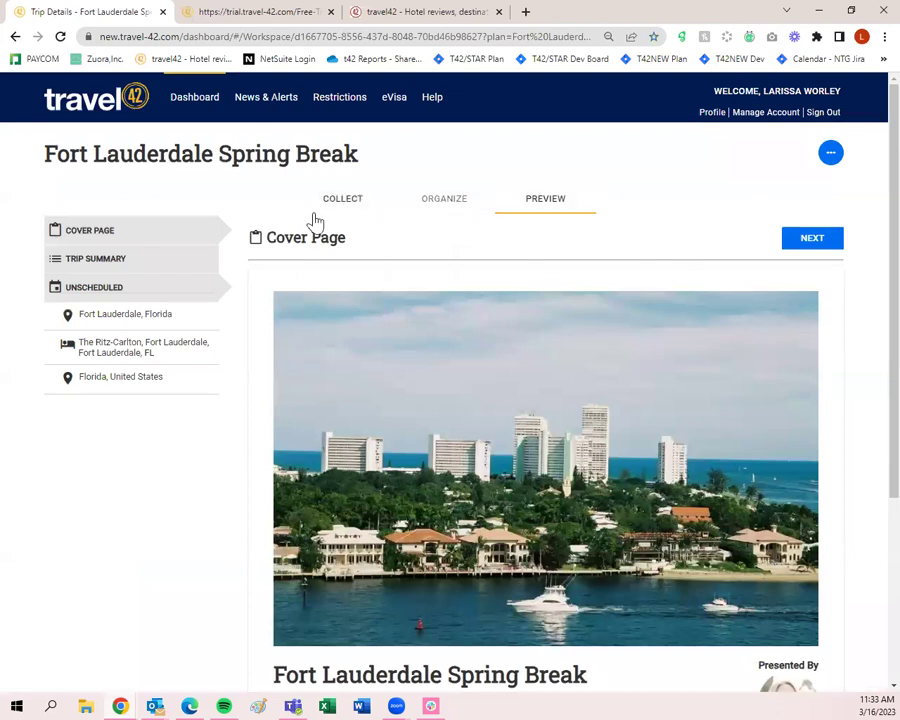
{"action": "left_click", "coordinate": [319, 207]}
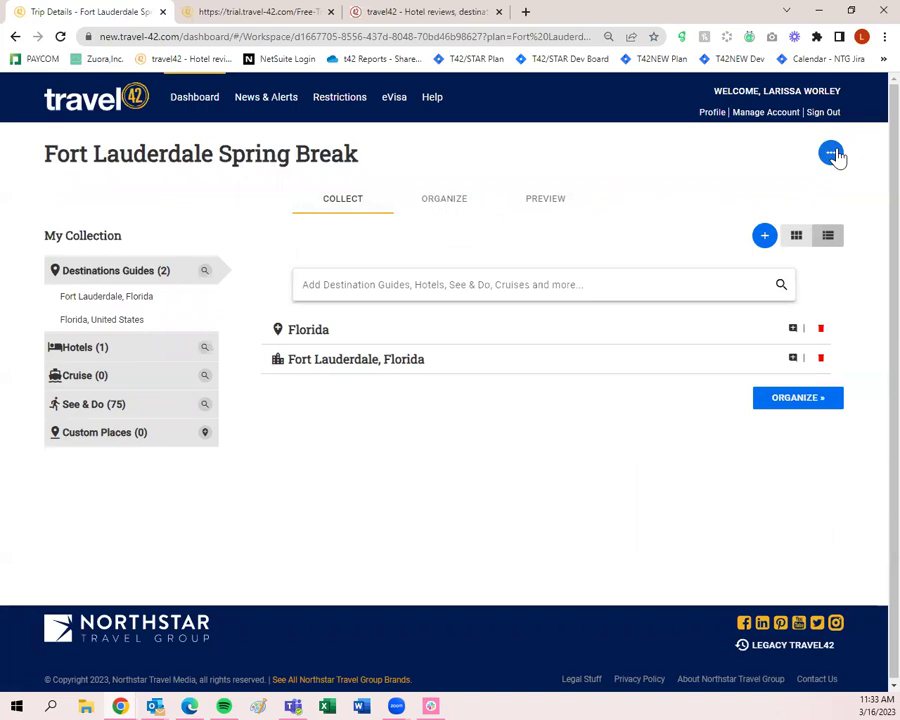
{"action": "left_click", "coordinate": [831, 153]}
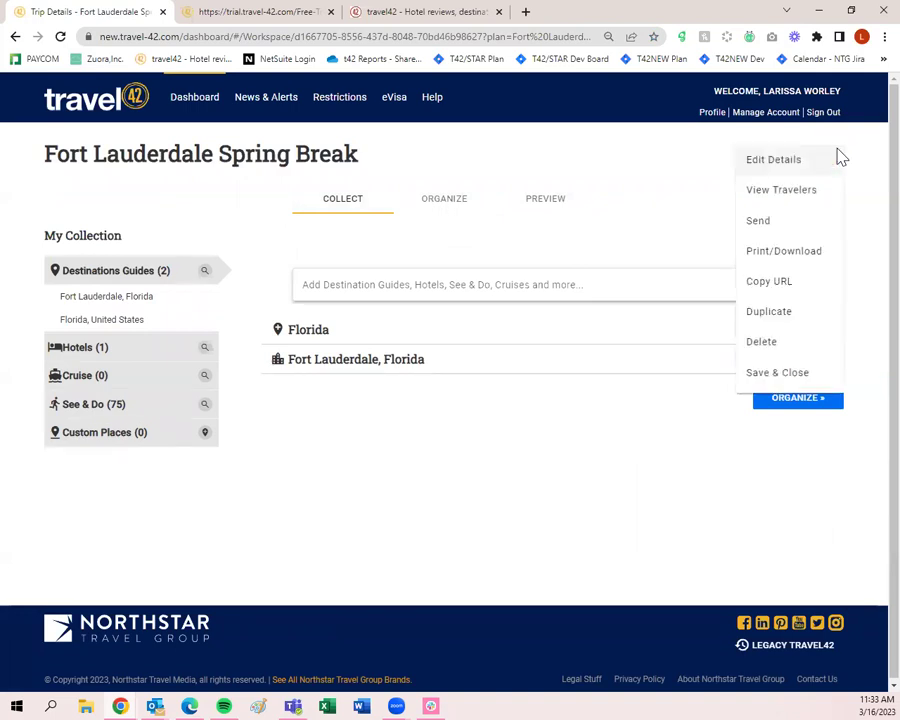
{"action": "left_click", "coordinate": [773, 162]}
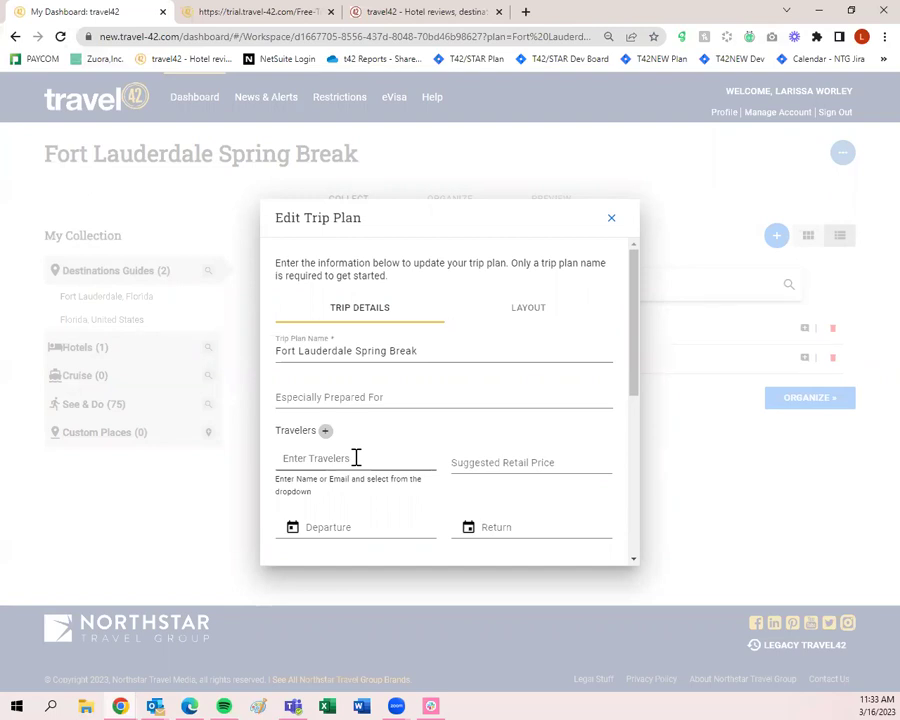
{"action": "left_click", "coordinate": [377, 398]}
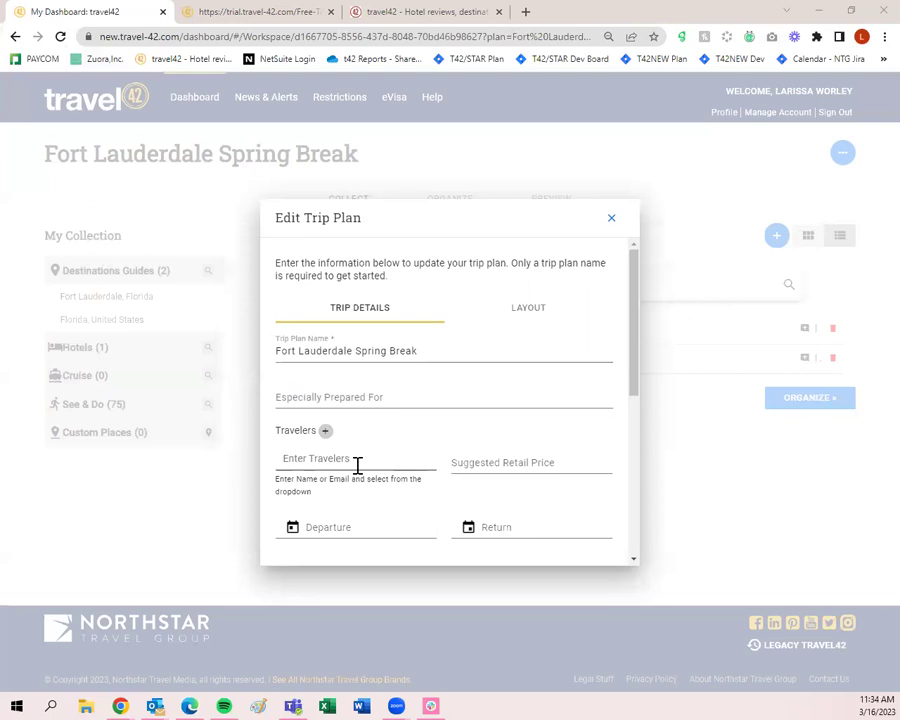
{"action": "scroll", "coordinate": [357, 466], "scroll_direction": "down", "scroll_amount": 3}
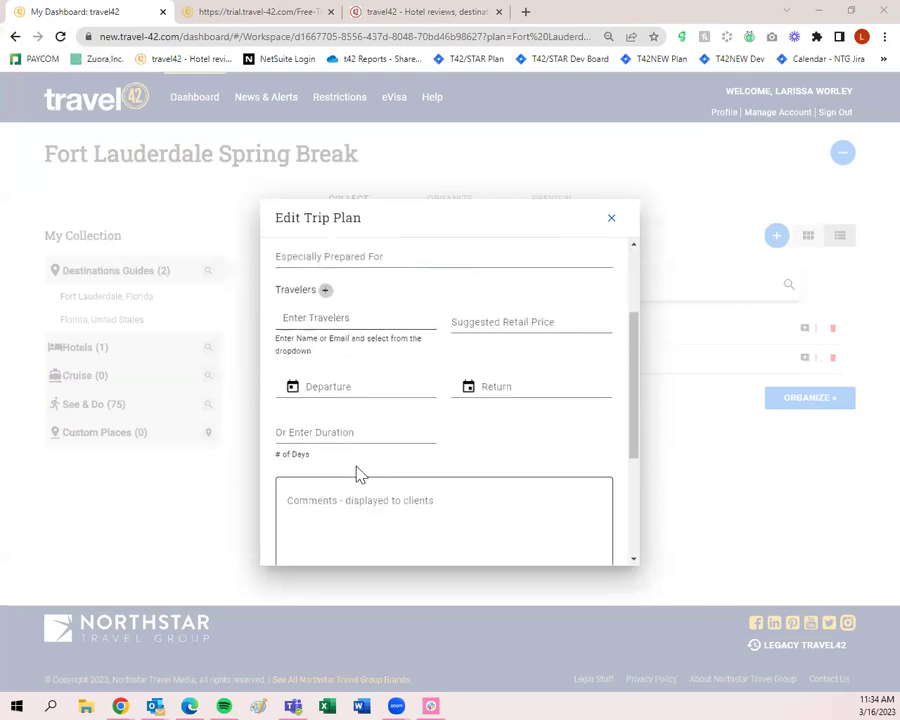
Enter a Suggested Retail Price of 29.95 for the trip as a trial and clear it again
{"action": "left_click", "coordinate": [559, 326]}
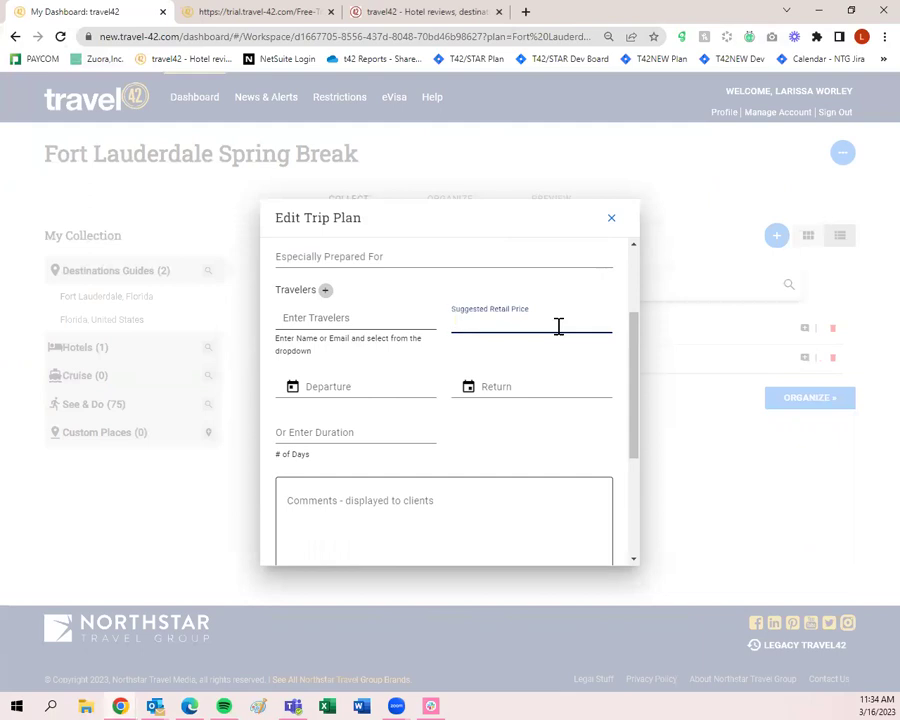
{"action": "type", "text": "29.95"}
{"action": "left_click_drag", "start_coordinate": [508, 317], "coordinate": [426, 326]}
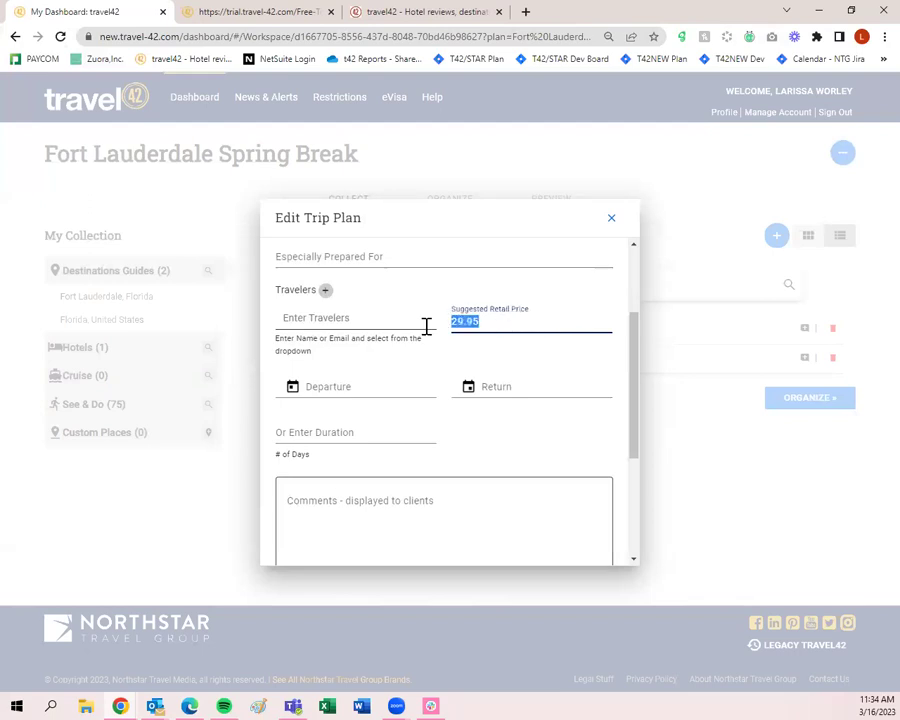
{"action": "key", "text": "BackSpace"}
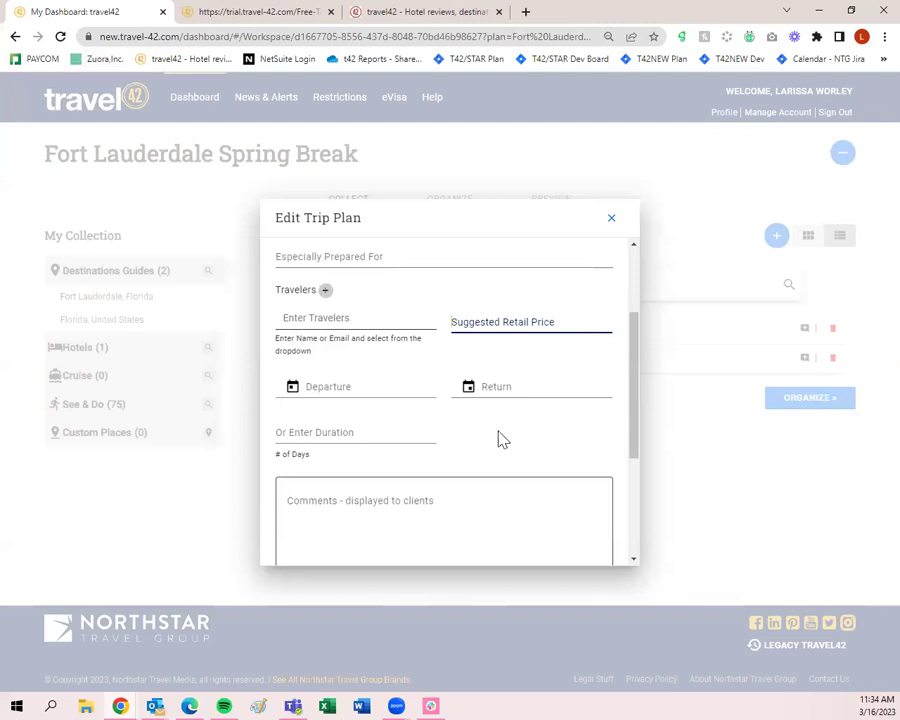
Go on to the trip plan's layout options, turn off Show Images in PDF View and save the edits
{"action": "scroll", "coordinate": [490, 425], "scroll_direction": "down", "scroll_amount": 1}
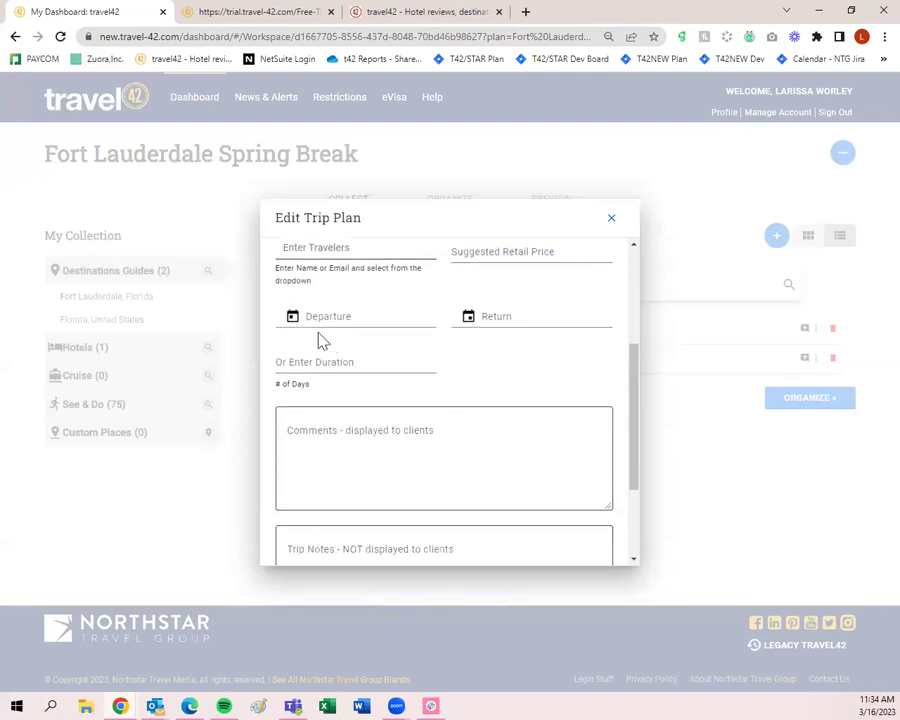
{"action": "scroll", "coordinate": [512, 341], "scroll_direction": "down", "scroll_amount": 2}
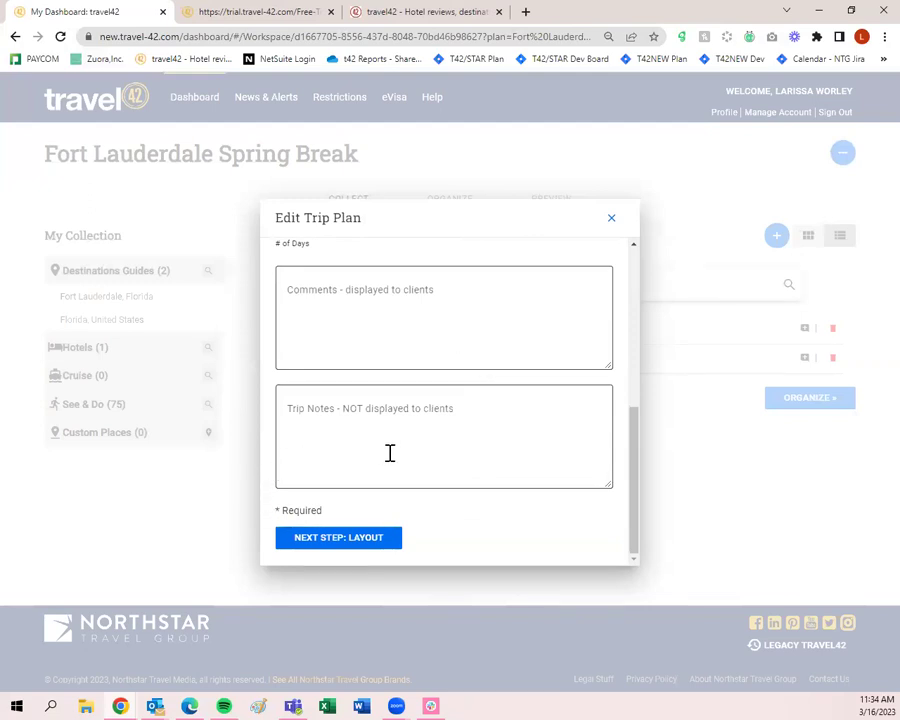
{"action": "left_click", "coordinate": [391, 541]}
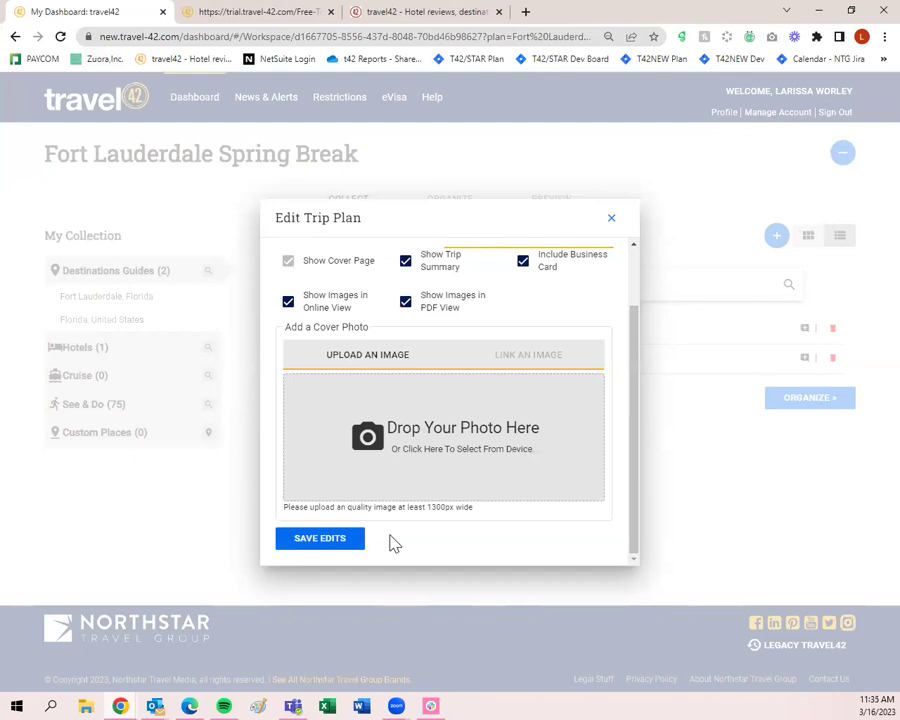
{"action": "scroll", "coordinate": [410, 520], "scroll_direction": "up", "scroll_amount": 1}
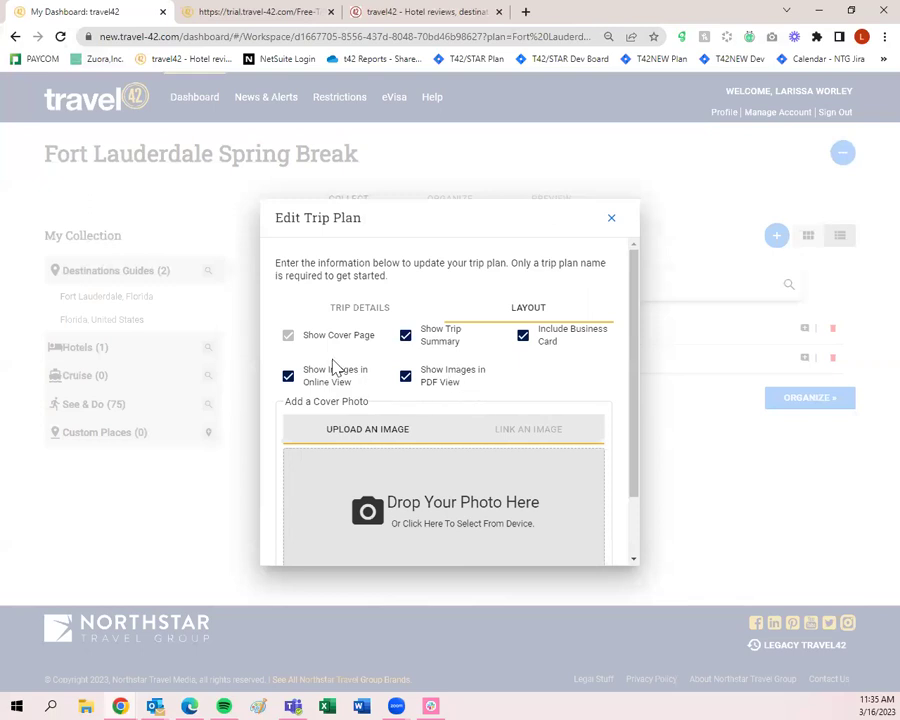
{"action": "left_click", "coordinate": [405, 377]}
{"action": "left_click", "coordinate": [405, 377]}
{"action": "left_click", "coordinate": [405, 378]}
{"action": "scroll", "coordinate": [401, 393], "scroll_direction": "down", "scroll_amount": 1}
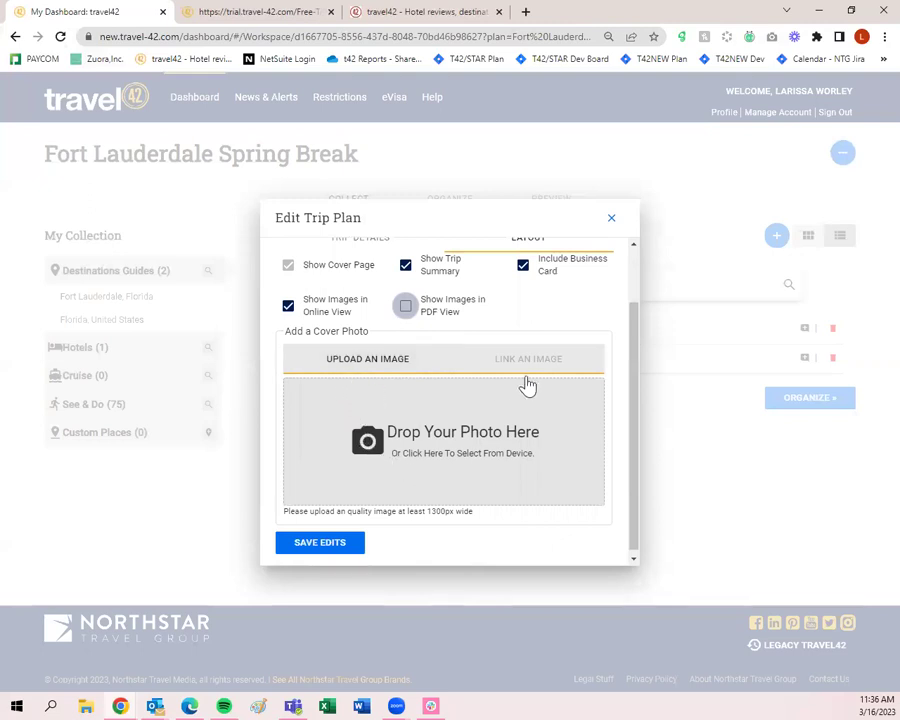
{"action": "scroll", "coordinate": [475, 505], "scroll_direction": "down", "scroll_amount": 1}
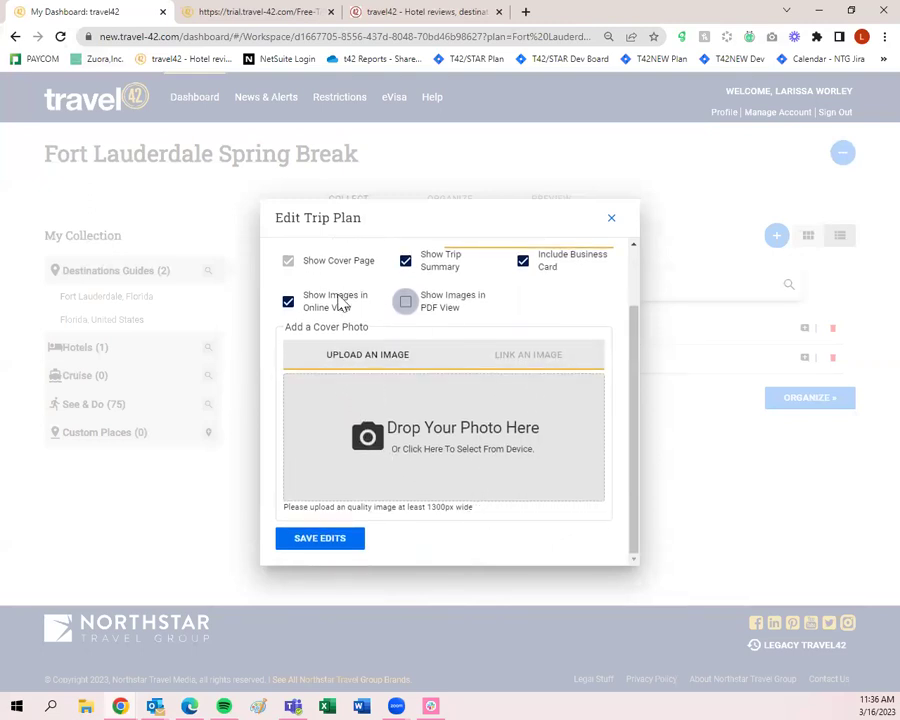
{"action": "left_click", "coordinate": [344, 538]}
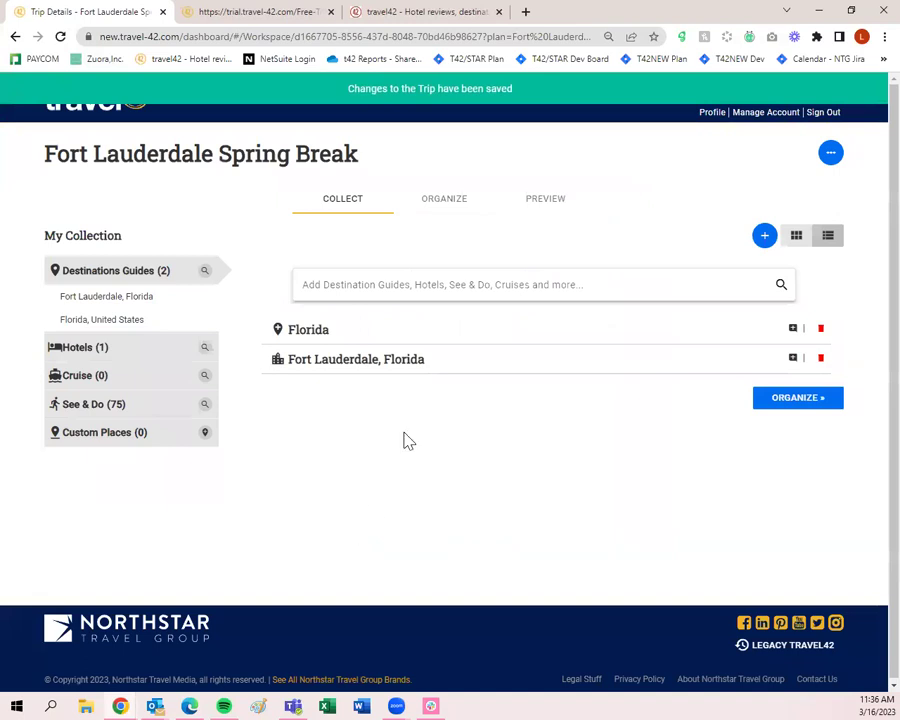
Reorder the trip content to The Ritz-Carlton, Fort Lauderdale first, Florida second and Fort Lauderdale last
{"action": "left_click", "coordinate": [452, 207]}
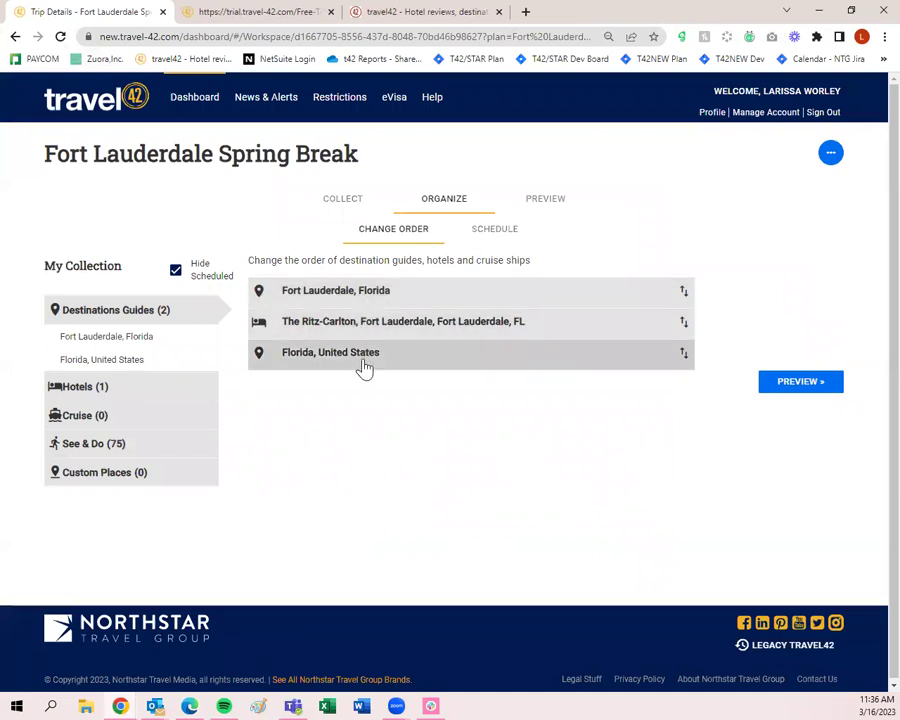
{"action": "left_click_drag", "start_coordinate": [365, 368], "coordinate": [373, 316]}
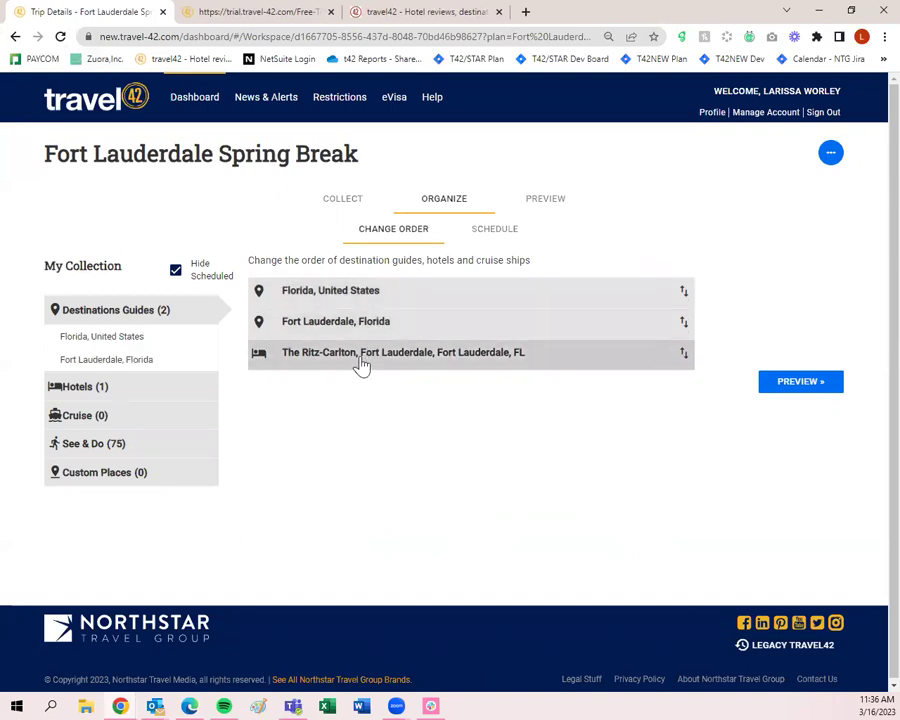
{"action": "left_click_drag", "start_coordinate": [362, 366], "coordinate": [362, 310]}
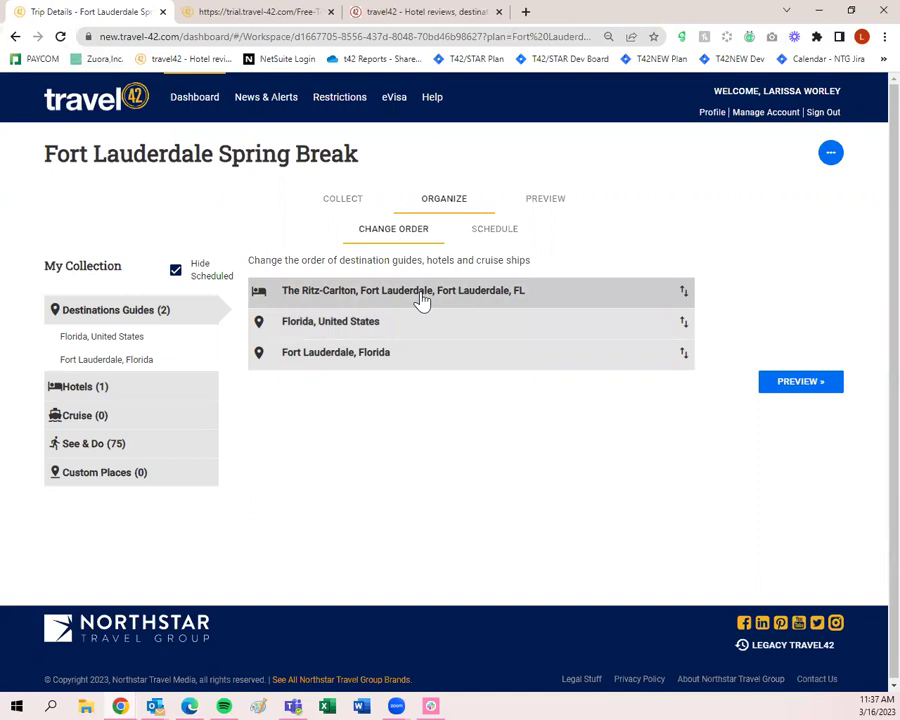
Try scheduling the Florida, United States guide on March 21, 2023 in the itinerary calendar, and remove it again
{"action": "left_click", "coordinate": [472, 236]}
{"action": "scroll", "coordinate": [486, 268], "scroll_direction": "down", "scroll_amount": 2}
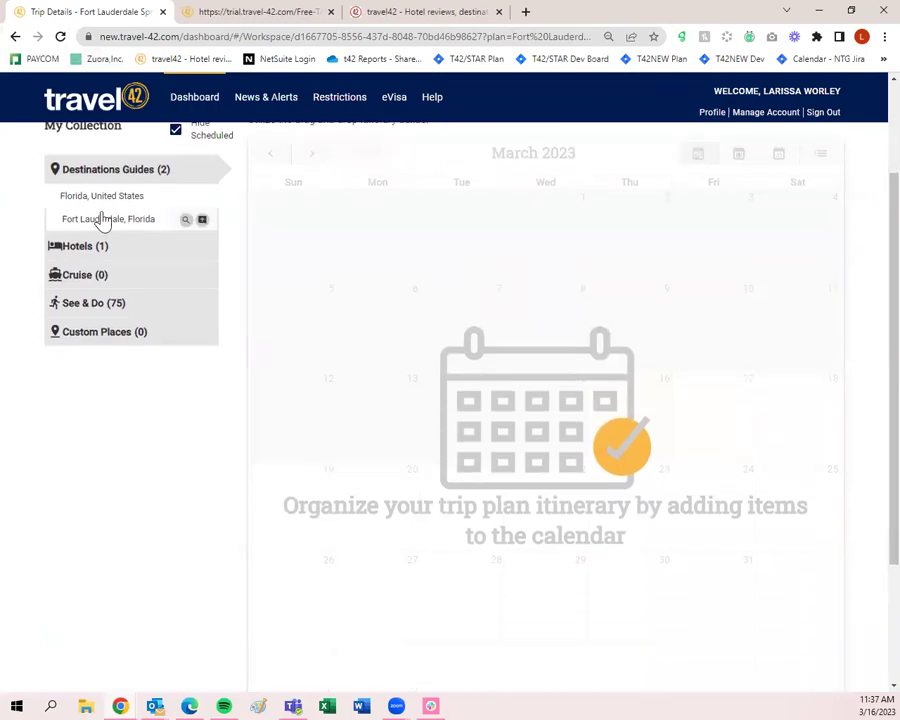
{"action": "left_click_drag", "start_coordinate": [101, 206], "coordinate": [476, 526]}
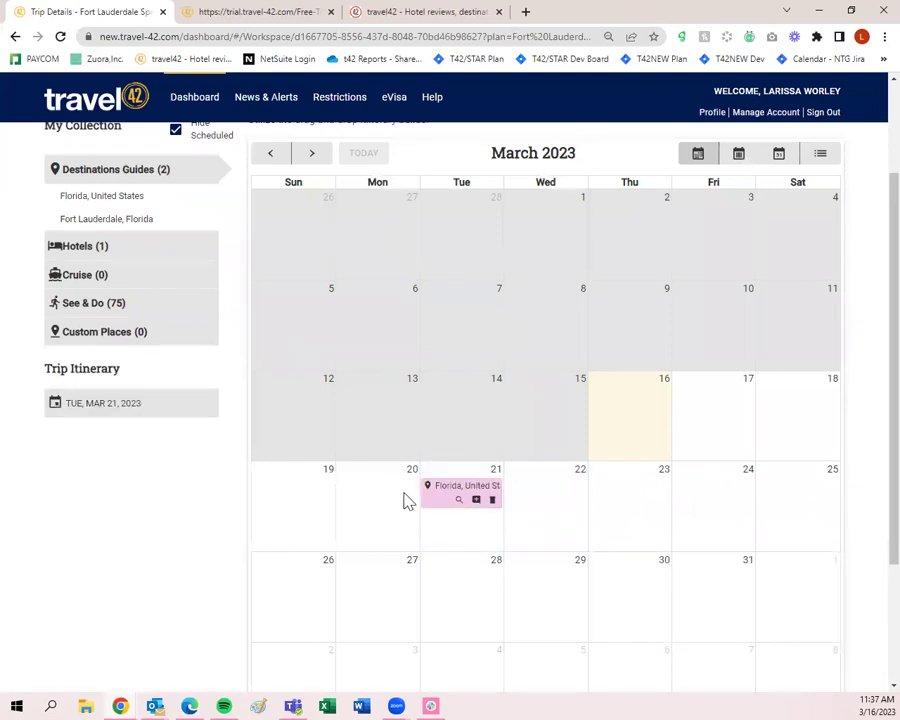
{"action": "left_click", "coordinate": [492, 501]}
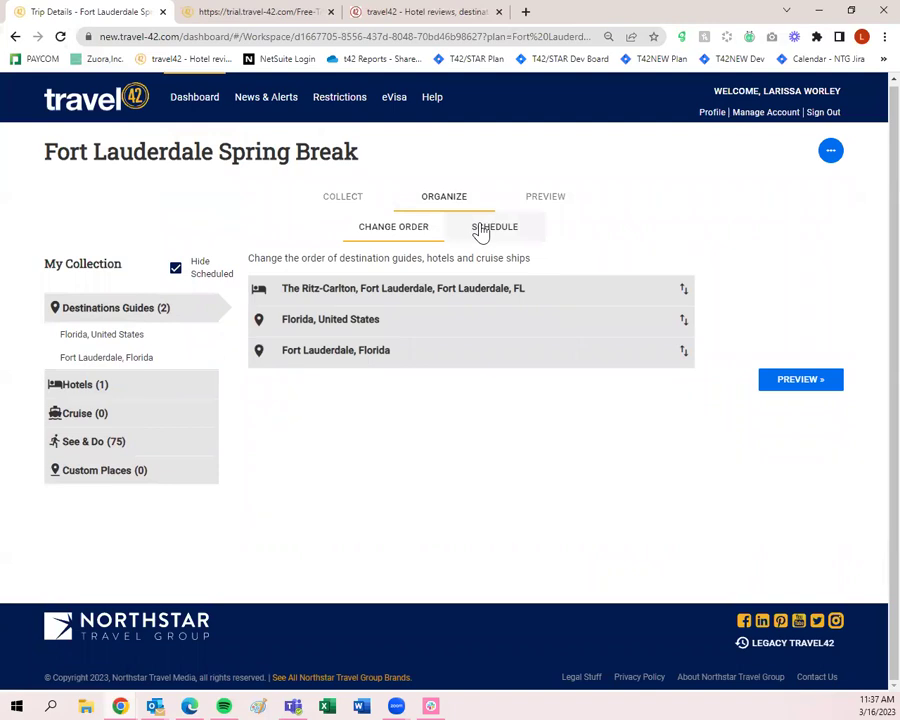
Preview the reordered trip plan and look over its cover page, including the cover photo and business card
{"action": "left_click", "coordinate": [516, 208]}
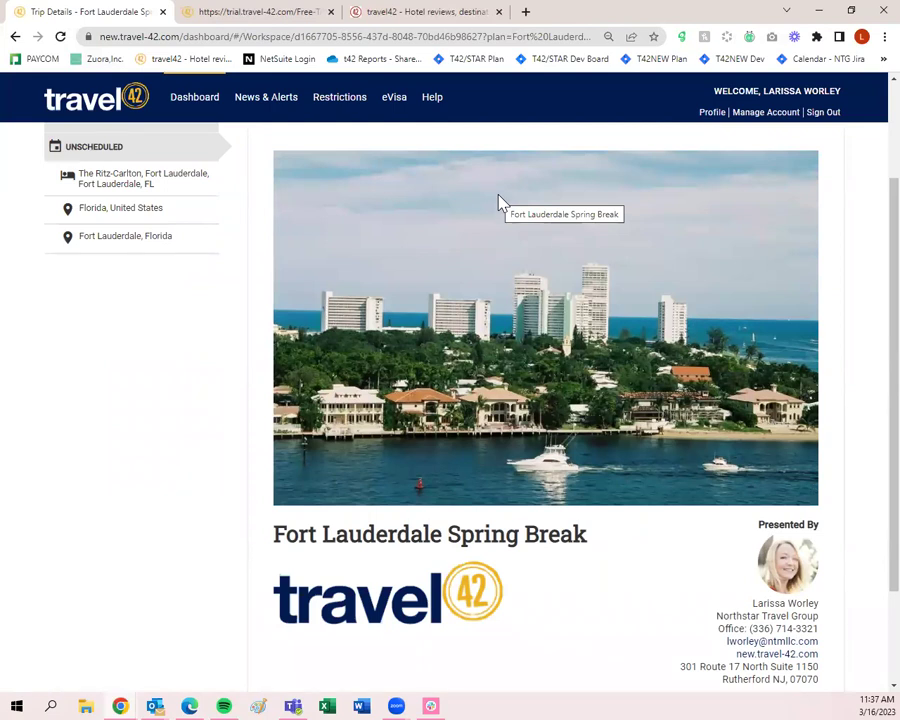
{"action": "scroll", "coordinate": [500, 203], "scroll_direction": "up", "scroll_amount": 2}
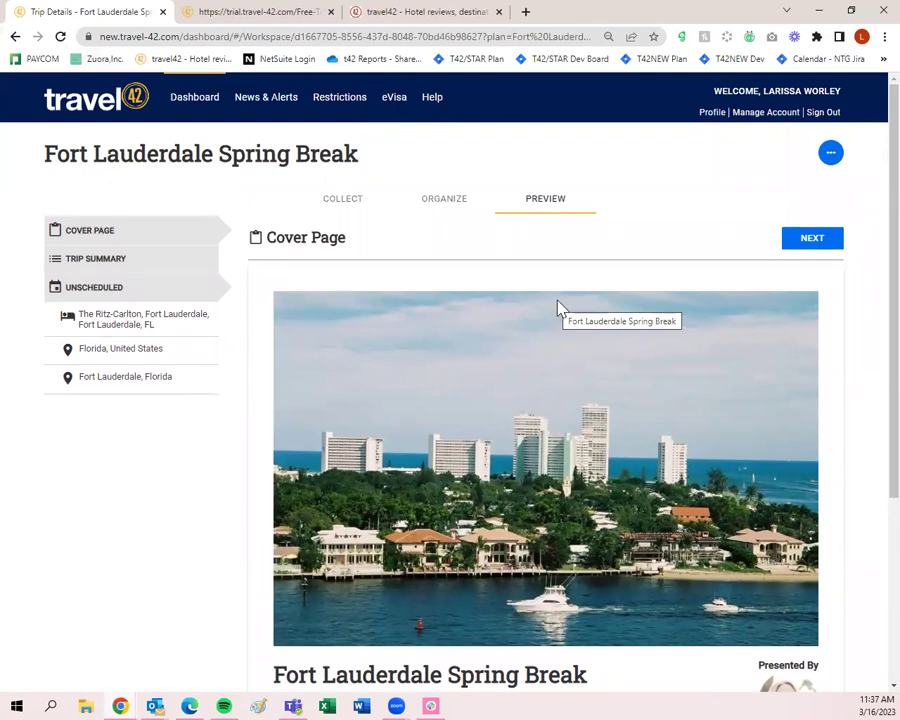
{"action": "scroll", "coordinate": [717, 351], "scroll_direction": "down", "scroll_amount": 3}
{"action": "scroll", "coordinate": [588, 355], "scroll_direction": "up", "scroll_amount": 5}
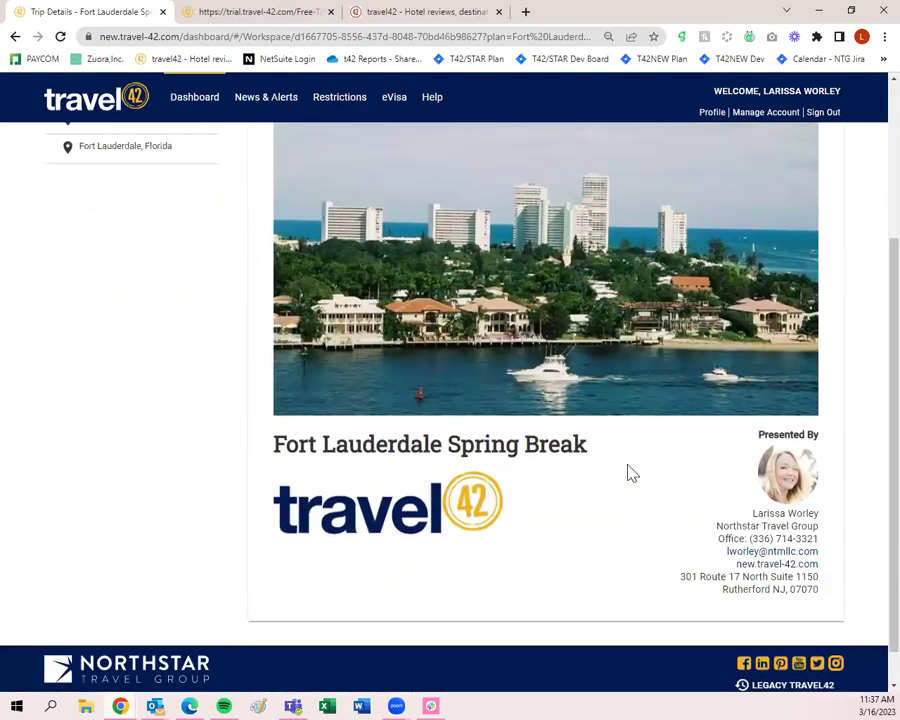
{"action": "left_click", "coordinate": [791, 243]}
{"action": "left_click", "coordinate": [800, 243]}
{"action": "left_click", "coordinate": [744, 244]}
{"action": "left_click", "coordinate": [732, 242]}
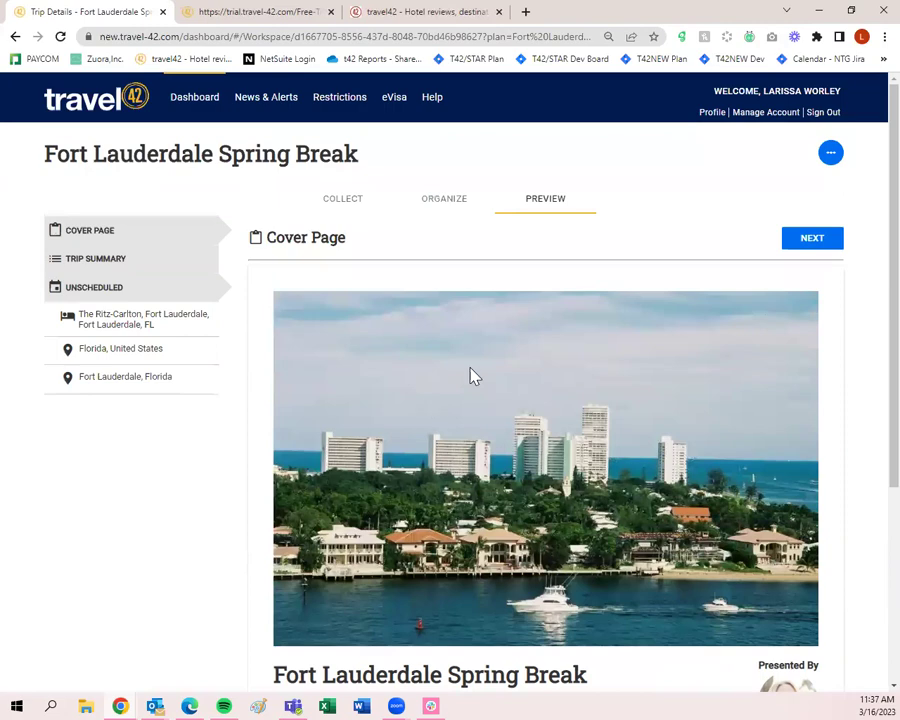
{"action": "scroll", "coordinate": [472, 373], "scroll_direction": "down", "scroll_amount": 3}
{"action": "scroll", "coordinate": [550, 356], "scroll_direction": "up", "scroll_amount": 2}
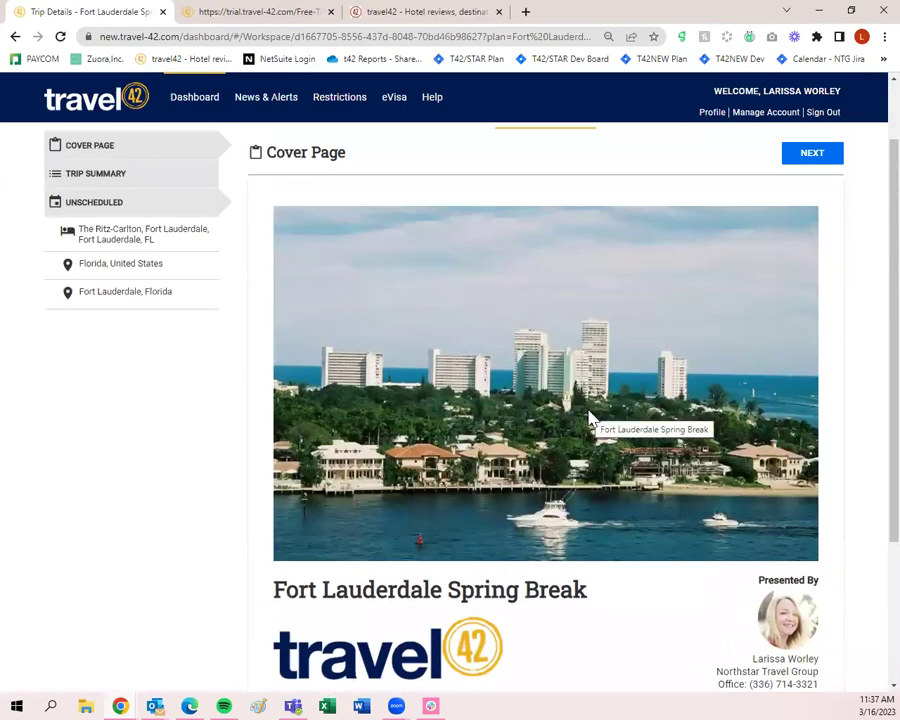
{"action": "scroll", "coordinate": [600, 427], "scroll_direction": "down", "scroll_amount": 2}
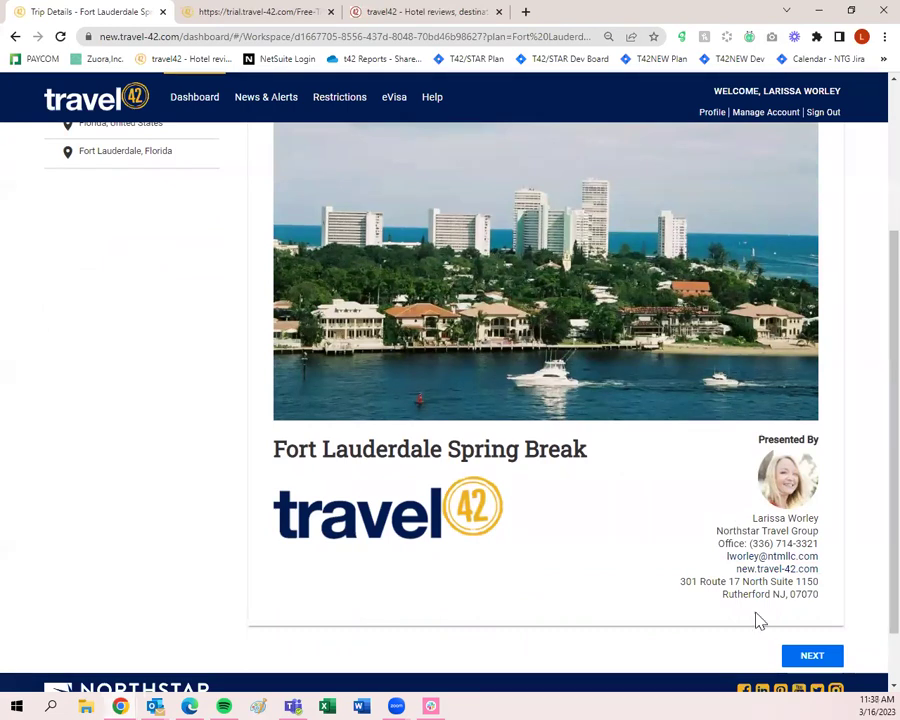
{"action": "scroll", "coordinate": [758, 627], "scroll_direction": "up", "scroll_amount": 3}
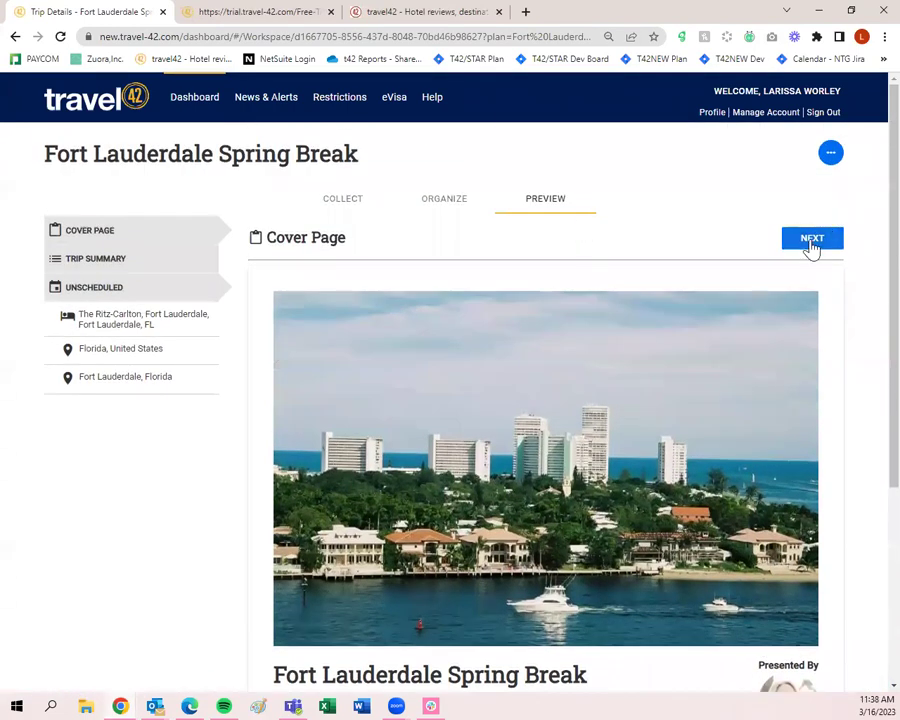
Page through the preview from the Trip Summary past the Ritz-Carlton and Florida pages to Fort Lauderdale
{"action": "left_click", "coordinate": [810, 238]}
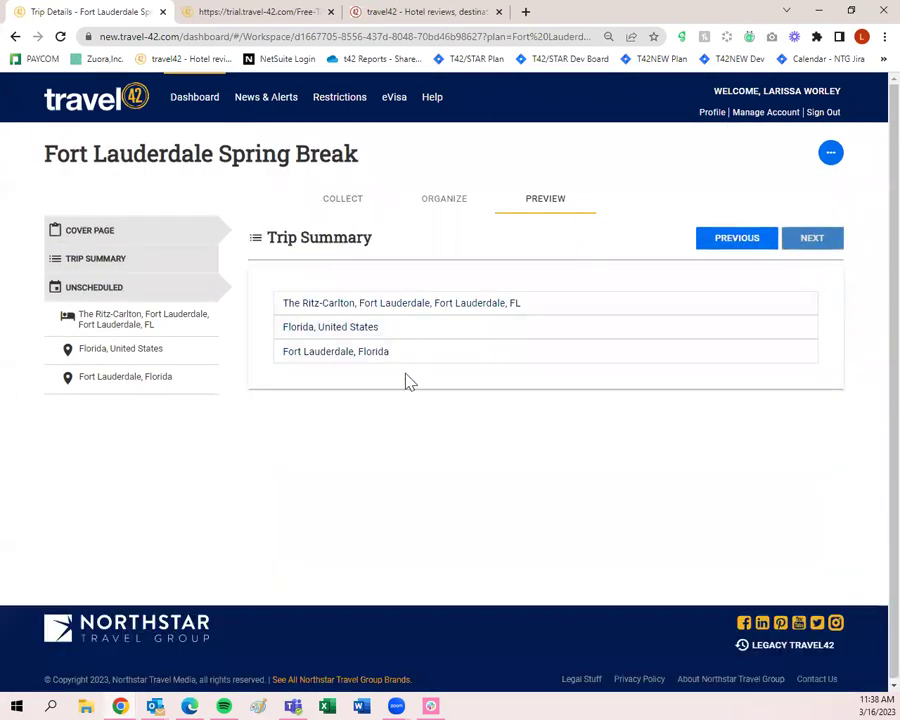
{"action": "left_click", "coordinate": [808, 248]}
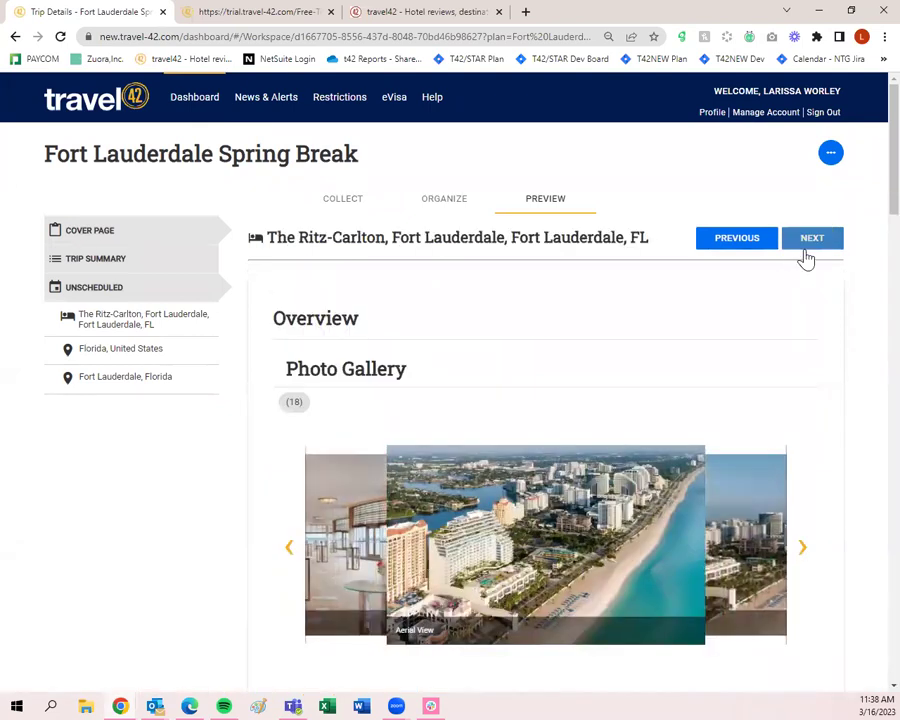
{"action": "left_click", "coordinate": [808, 252]}
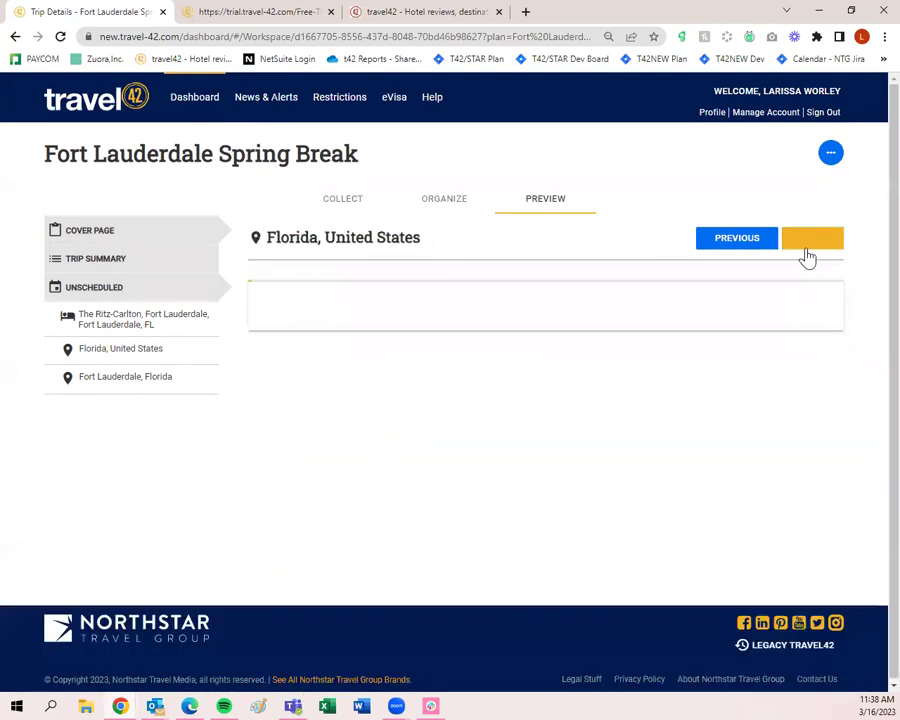
{"action": "left_click", "coordinate": [808, 252]}
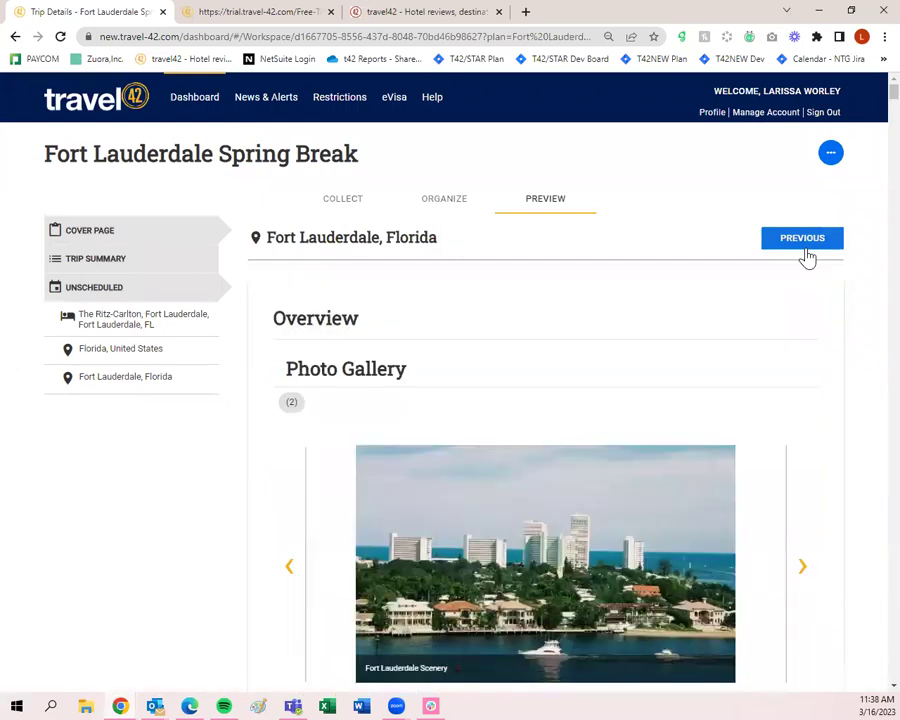
Save and close the Fort Lauderdale Spring Break trip plan
{"action": "left_click", "coordinate": [833, 155]}
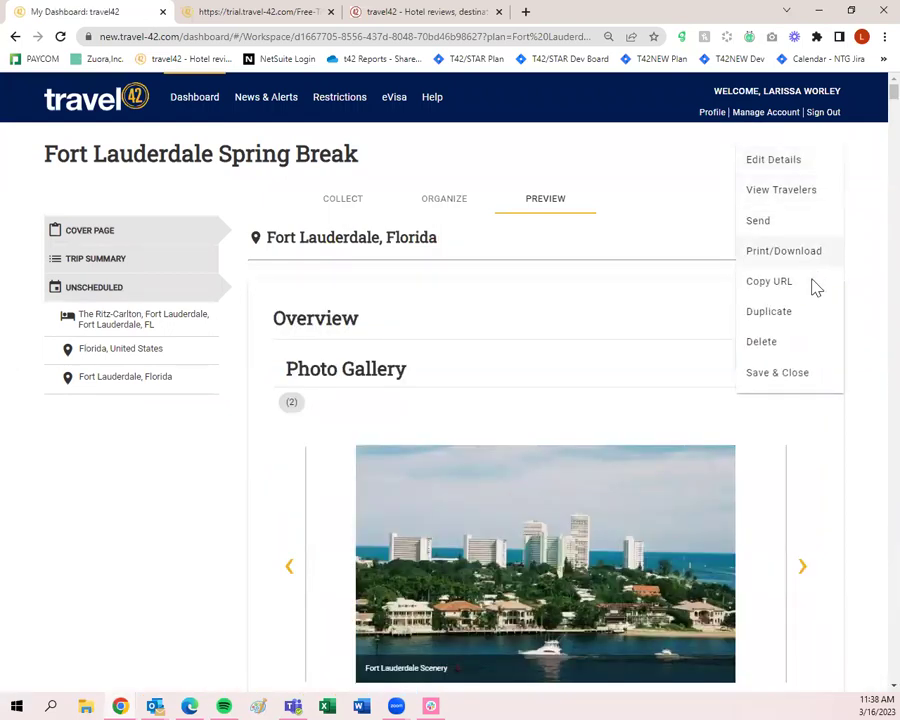
{"action": "left_click", "coordinate": [834, 157]}
{"action": "left_click", "coordinate": [834, 158]}
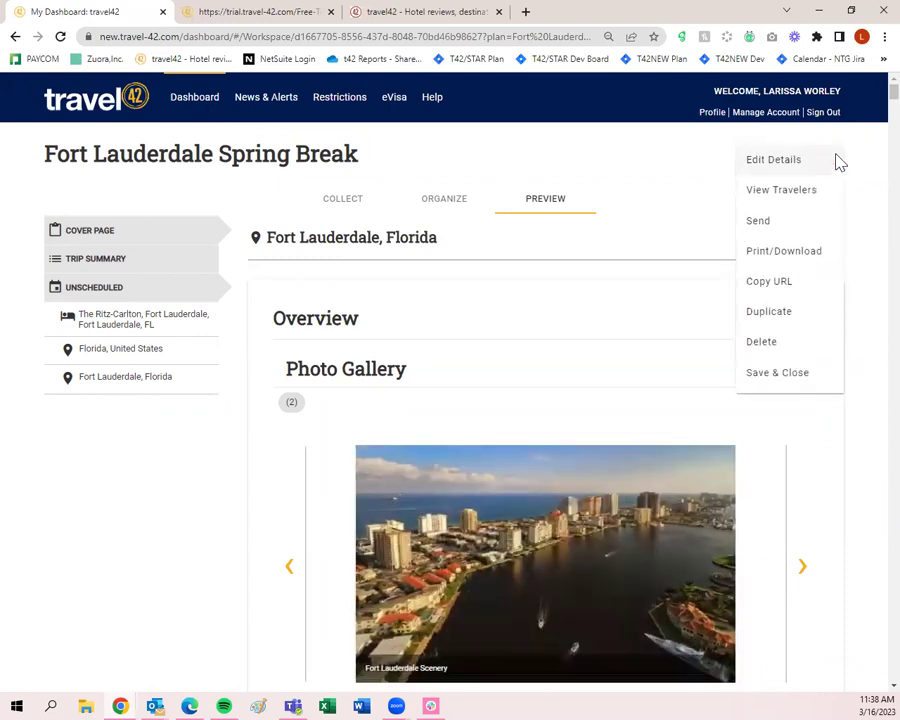
{"action": "left_click", "coordinate": [777, 372]}
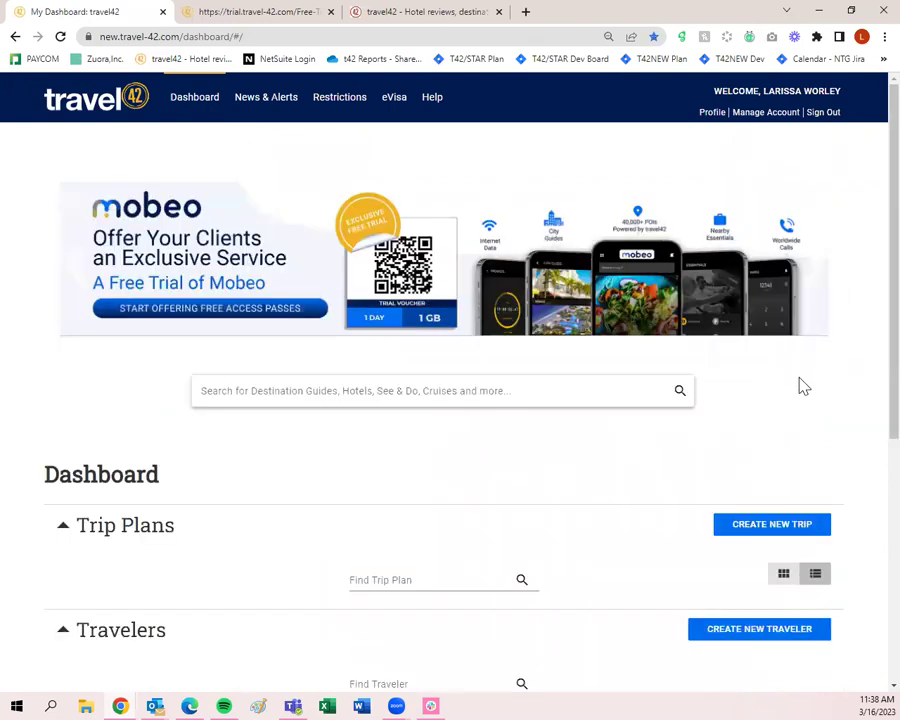
Look over the dashboard's Trip Plans list and check which actions are available for the Las Vegas plan
{"action": "scroll", "coordinate": [798, 383], "scroll_direction": "down", "scroll_amount": 1}
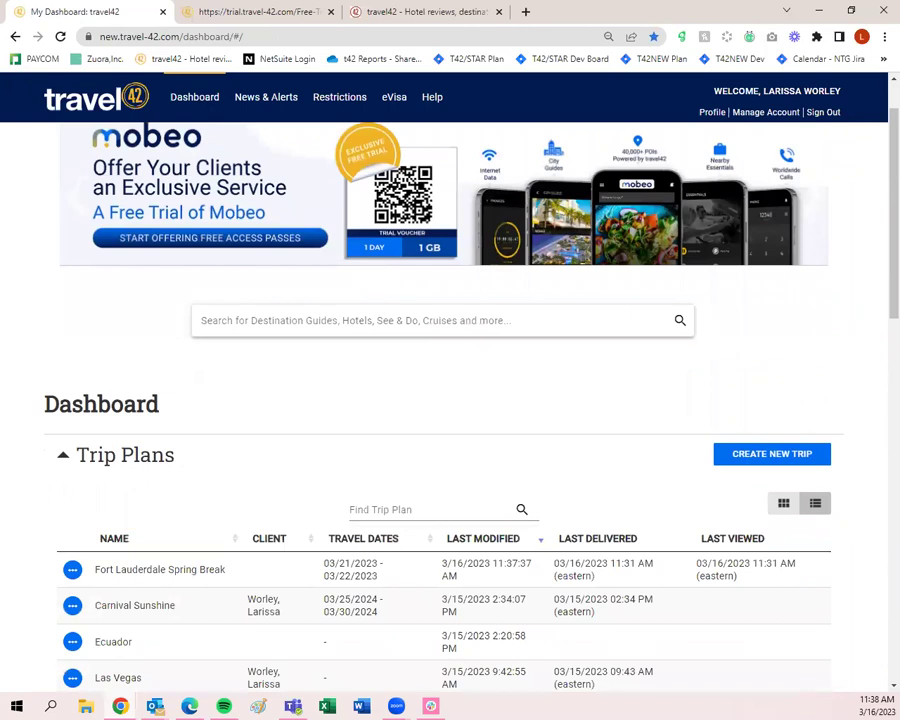
{"action": "scroll", "coordinate": [350, 512], "scroll_direction": "down", "scroll_amount": 1}
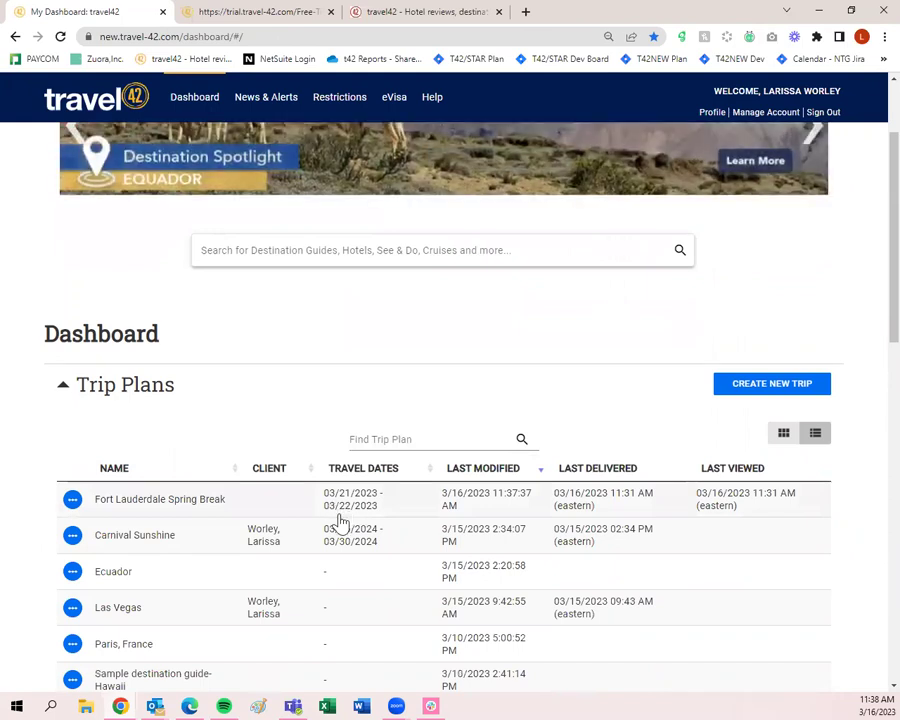
{"action": "scroll", "coordinate": [340, 520], "scroll_direction": "up", "scroll_amount": 2}
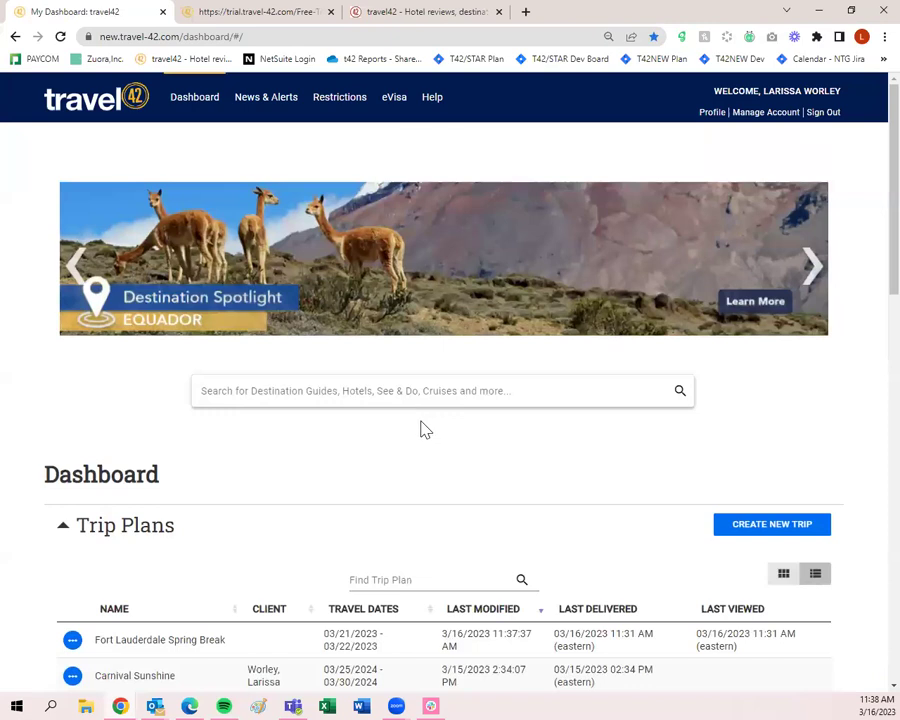
{"action": "scroll", "coordinate": [422, 436], "scroll_direction": "down", "scroll_amount": 3}
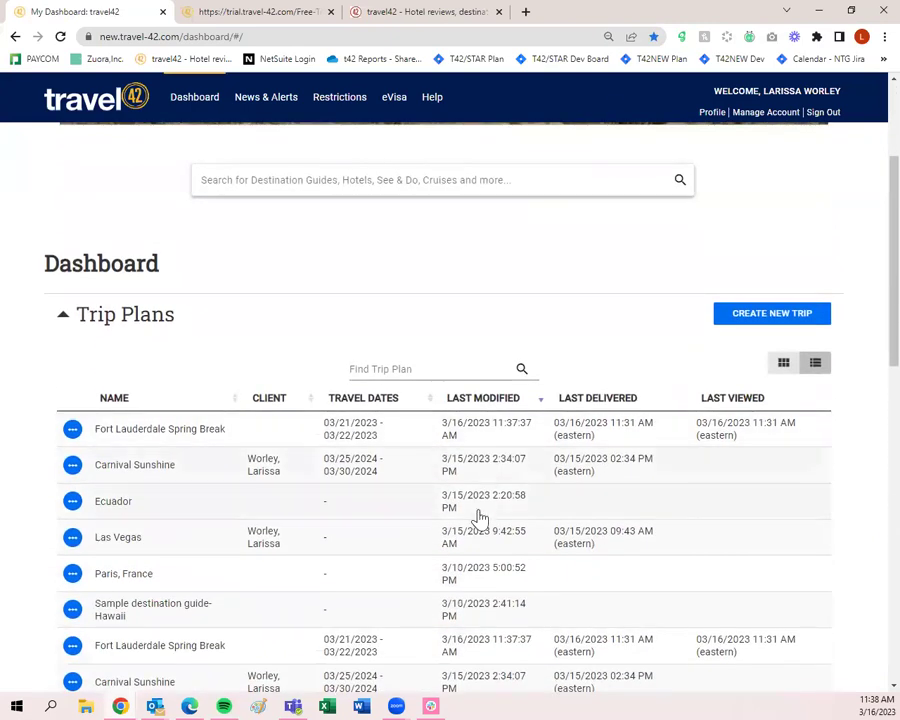
{"action": "scroll", "coordinate": [478, 517], "scroll_direction": "down", "scroll_amount": 1}
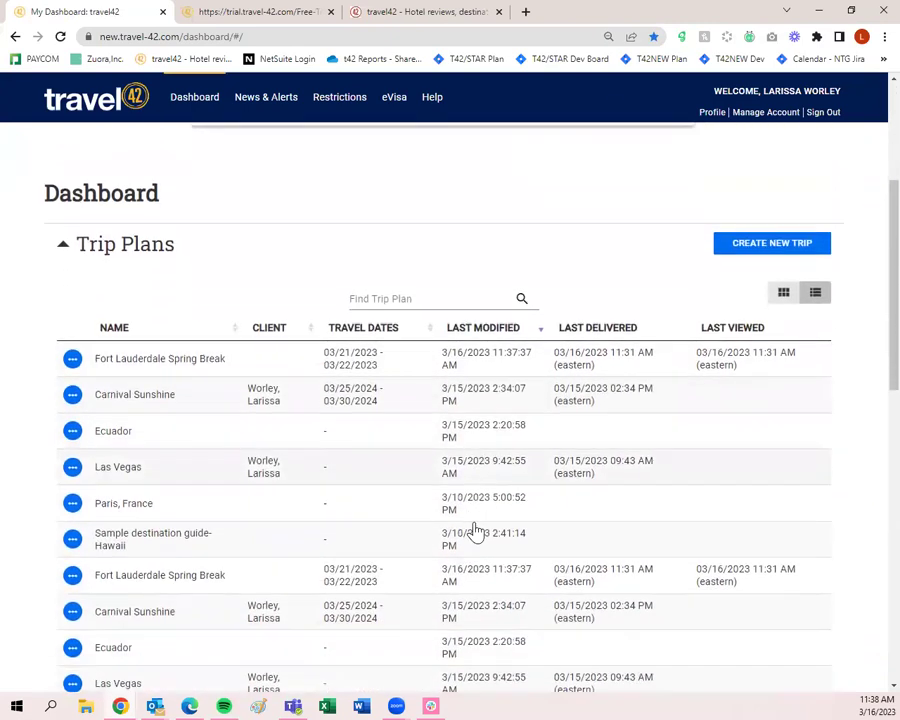
{"action": "left_click", "coordinate": [72, 468]}
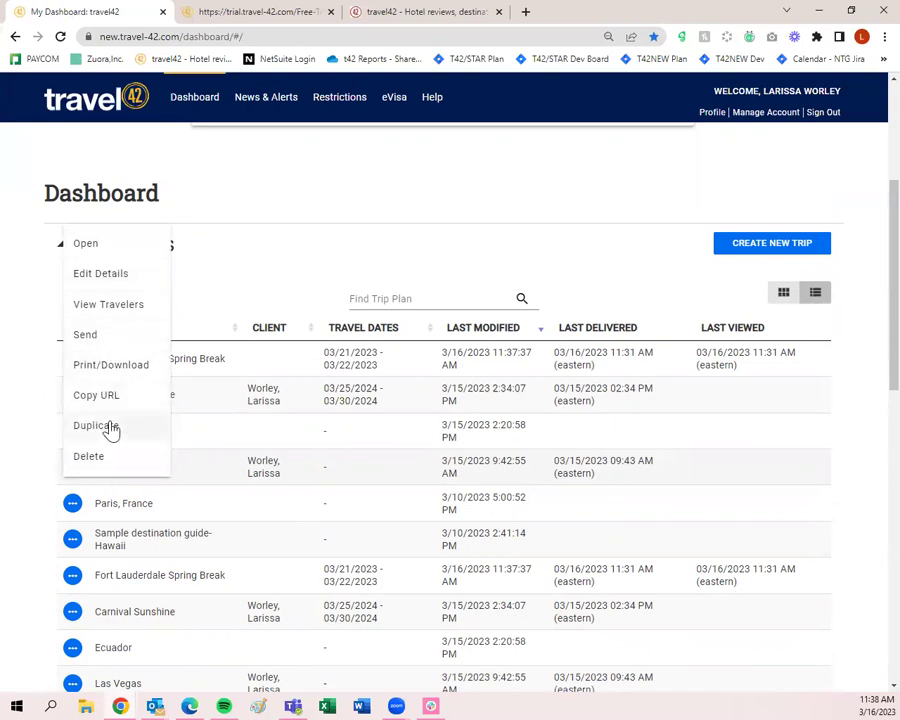
{"action": "left_click", "coordinate": [348, 186]}
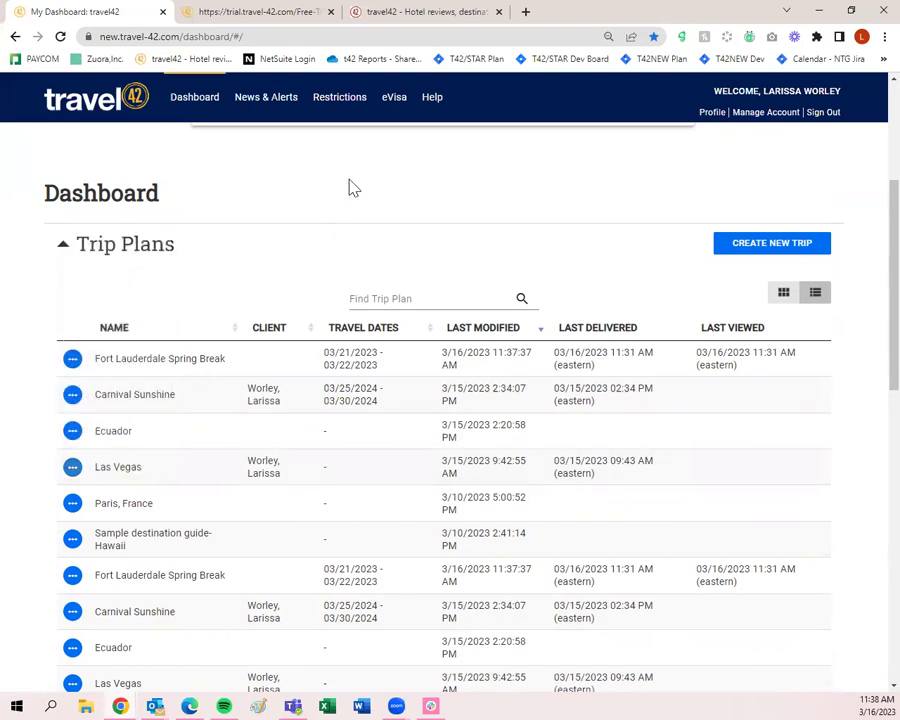
Look through the rest of the saved trip plans down to the Travelers section of the dashboard
{"action": "scroll", "coordinate": [445, 360], "scroll_direction": "down", "scroll_amount": 4}
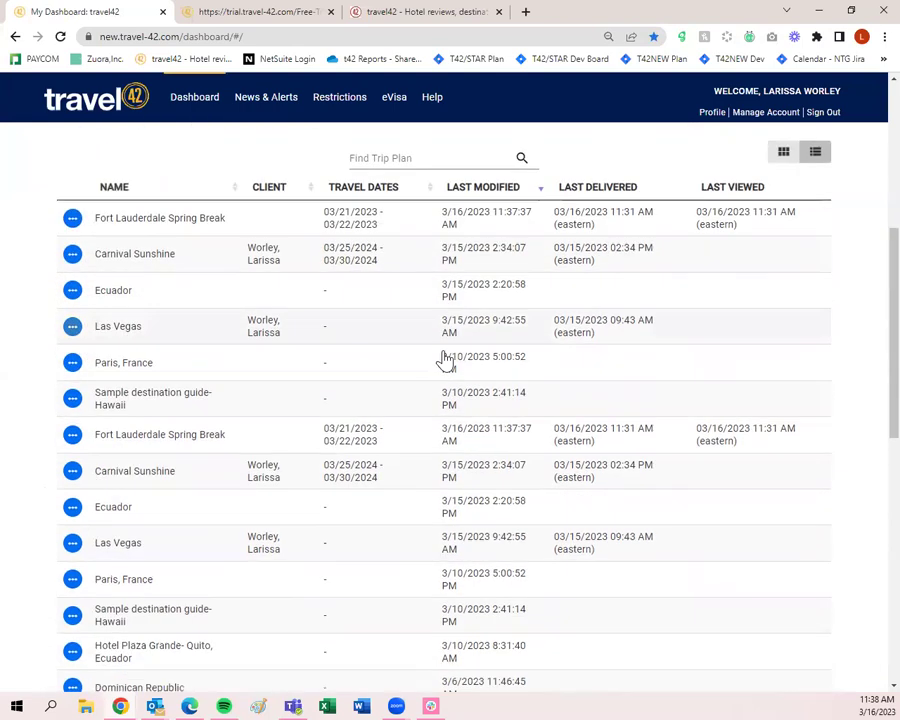
{"action": "scroll", "coordinate": [445, 360], "scroll_direction": "down", "scroll_amount": 4}
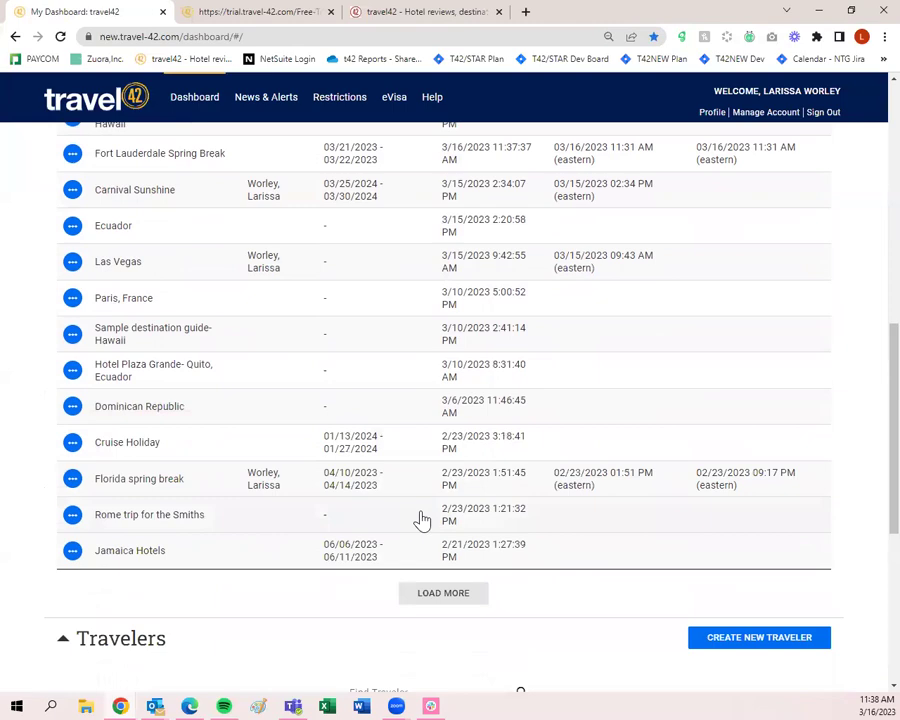
{"action": "scroll", "coordinate": [422, 520], "scroll_direction": "up", "scroll_amount": 9}
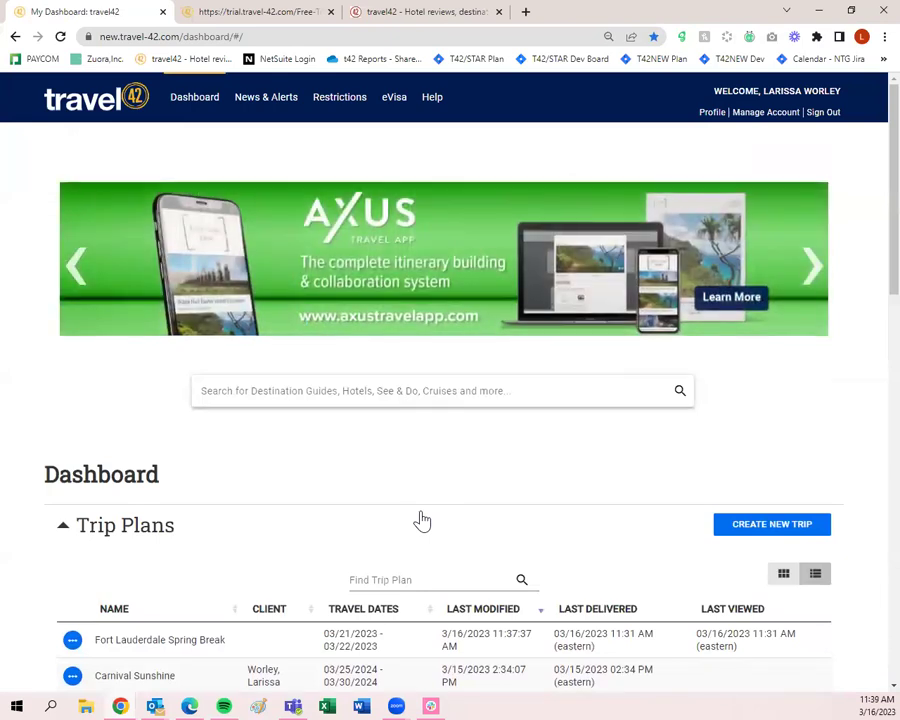
{"action": "scroll", "coordinate": [434, 526], "scroll_direction": "down", "scroll_amount": 5}
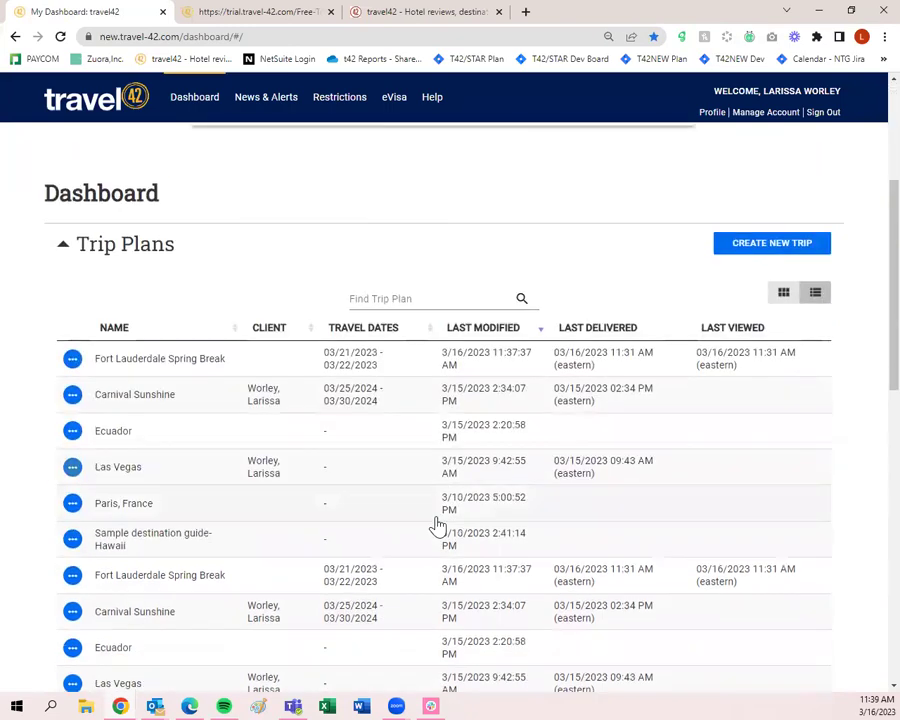
{"action": "scroll", "coordinate": [490, 555], "scroll_direction": "down", "scroll_amount": 3}
{"action": "scroll", "coordinate": [494, 552], "scroll_direction": "up", "scroll_amount": 4}
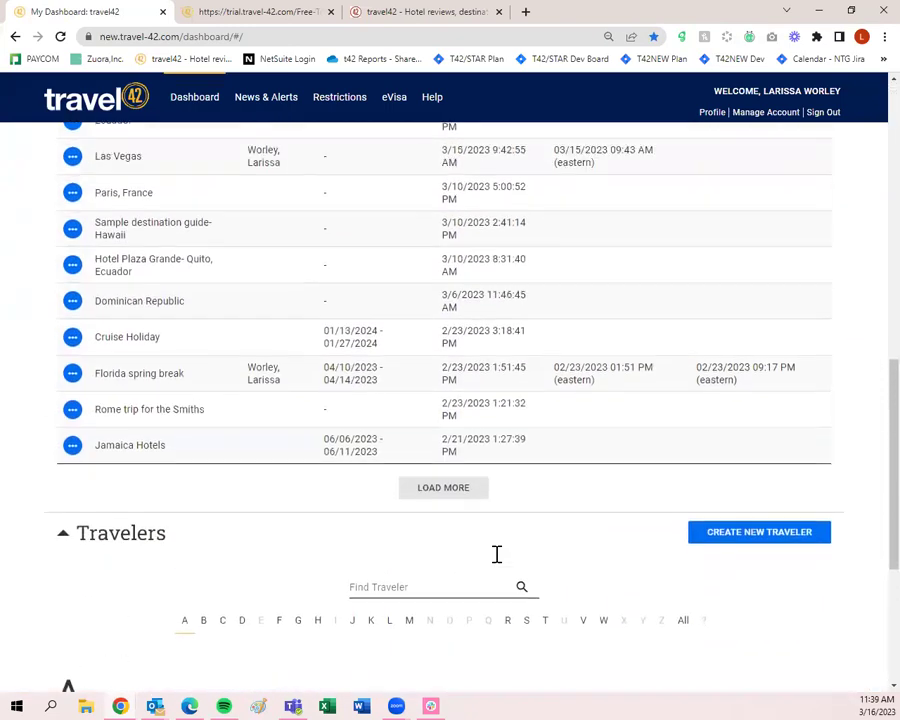
{"action": "scroll", "coordinate": [330, 610], "scroll_direction": "up", "scroll_amount": 5}
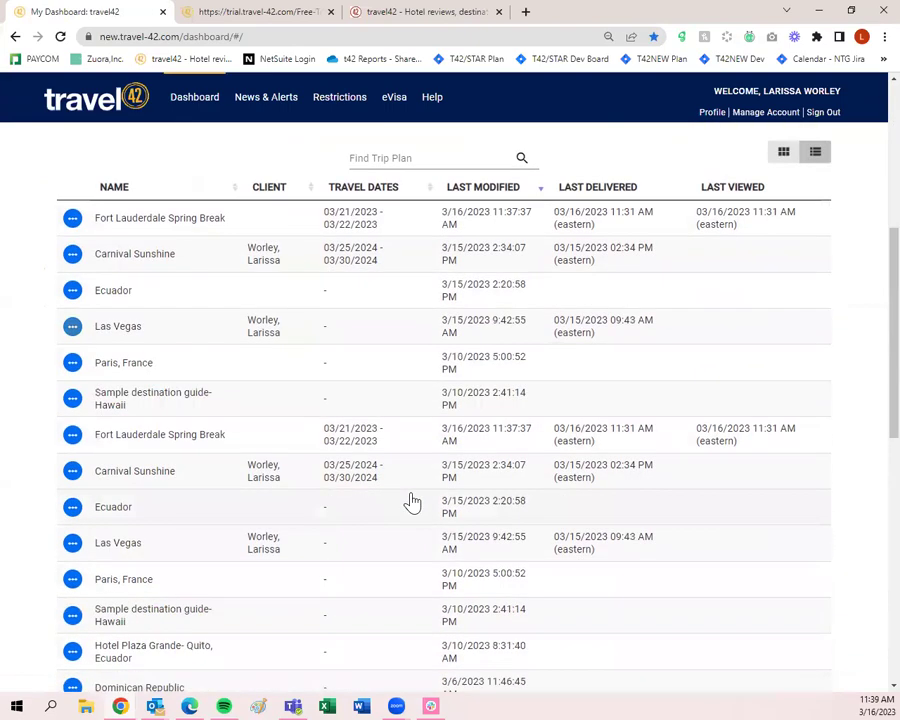
{"action": "scroll", "coordinate": [410, 500], "scroll_direction": "down", "scroll_amount": 7}
{"action": "scroll", "coordinate": [408, 500], "scroll_direction": "up", "scroll_amount": 11}
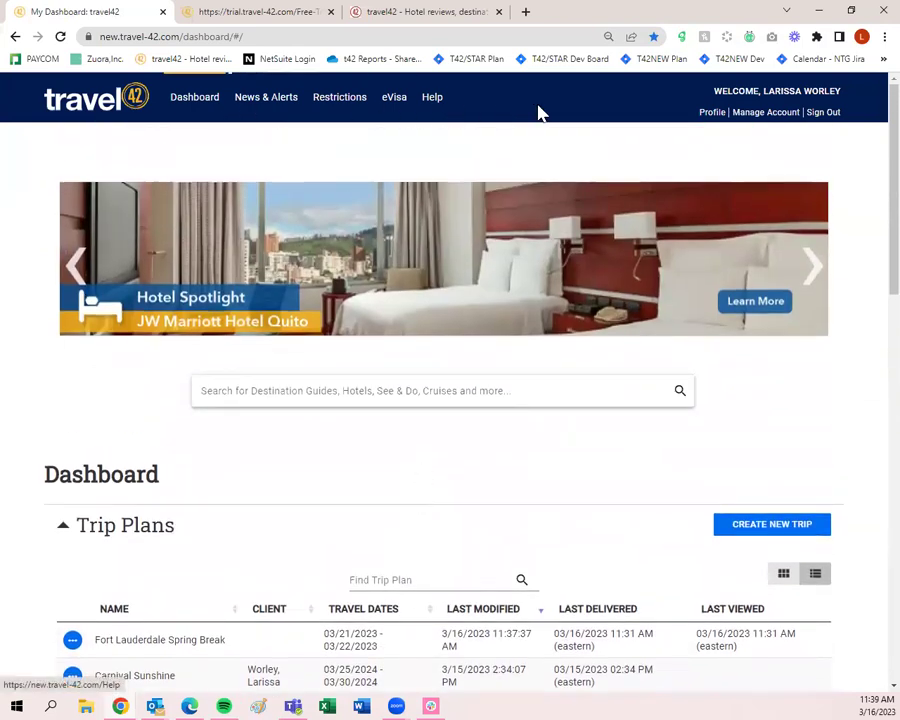
Open News & Alerts and look over the updated destinations, updated hotels, travel alerts and industry news feeds
{"action": "left_click", "coordinate": [250, 104]}
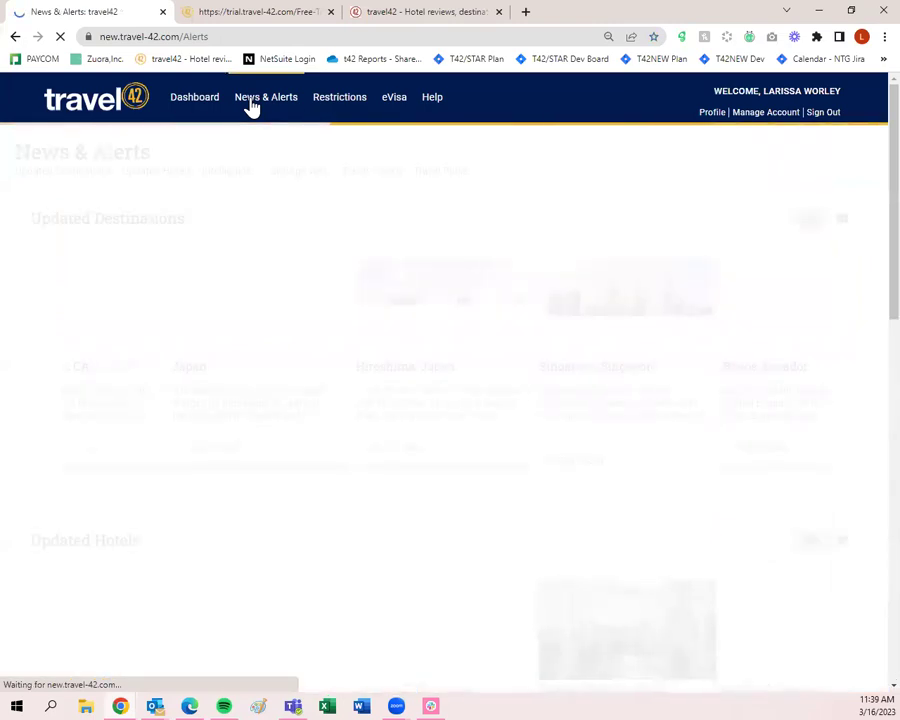
{"action": "scroll", "coordinate": [255, 110], "scroll_direction": "down", "scroll_amount": 7}
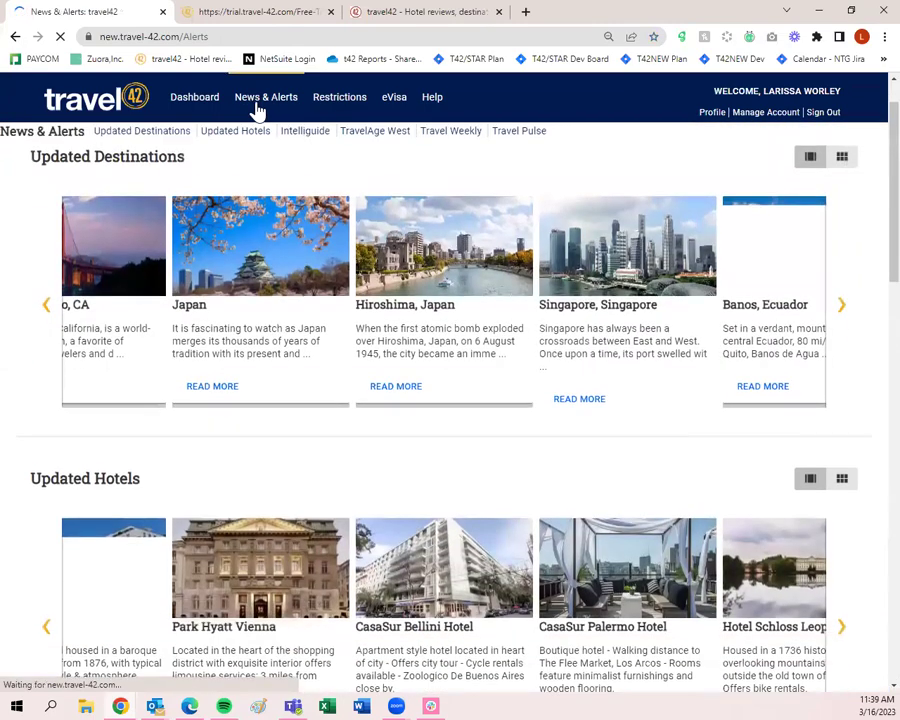
{"action": "scroll", "coordinate": [458, 347], "scroll_direction": "down", "scroll_amount": 2}
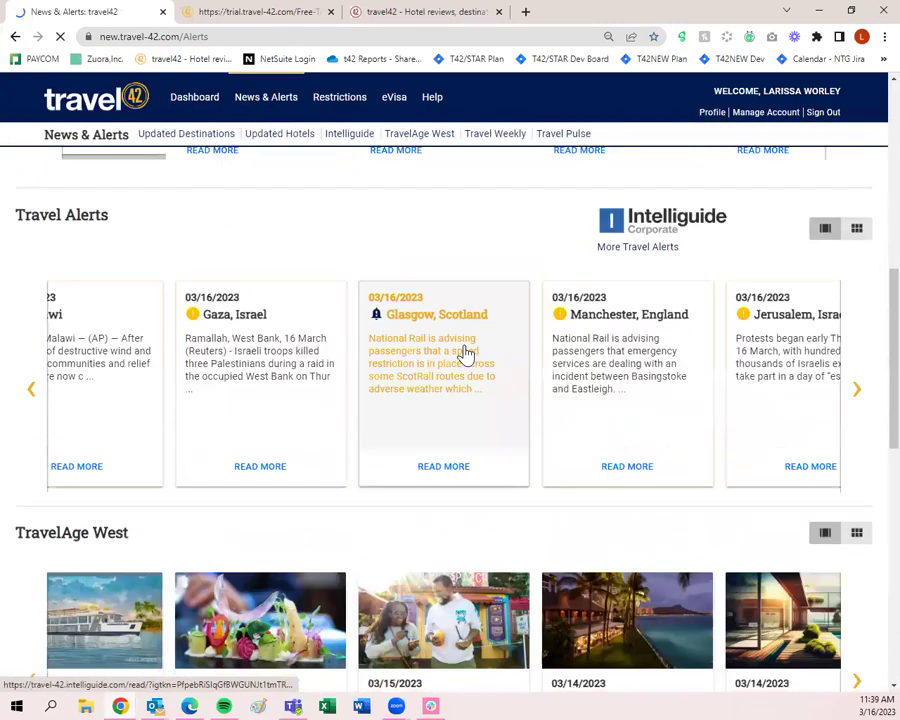
{"action": "scroll", "coordinate": [465, 353], "scroll_direction": "down", "scroll_amount": 7}
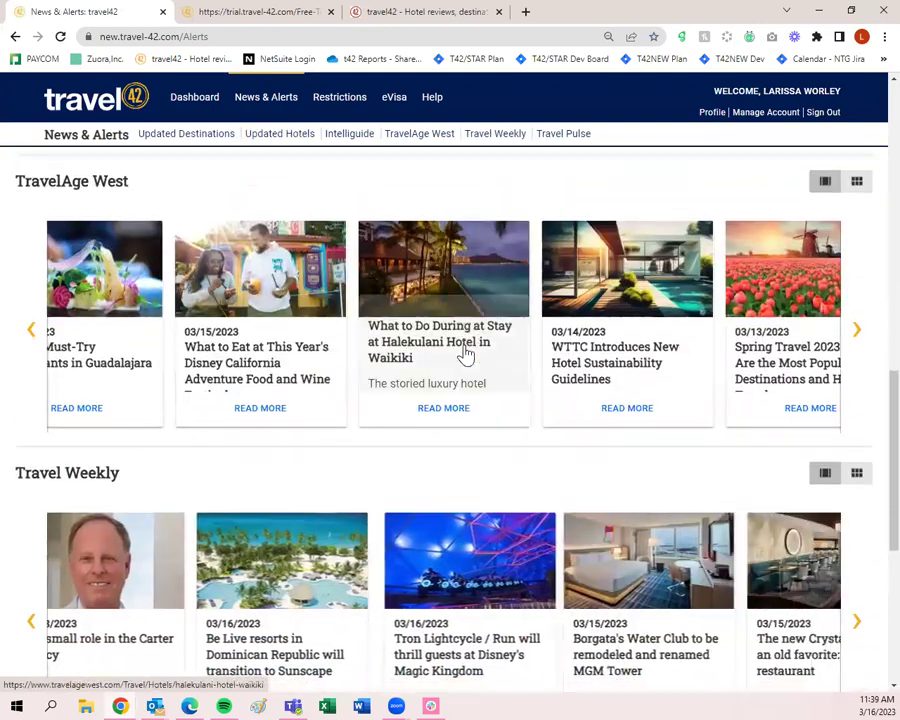
{"action": "scroll", "coordinate": [465, 352], "scroll_direction": "down", "scroll_amount": 4}
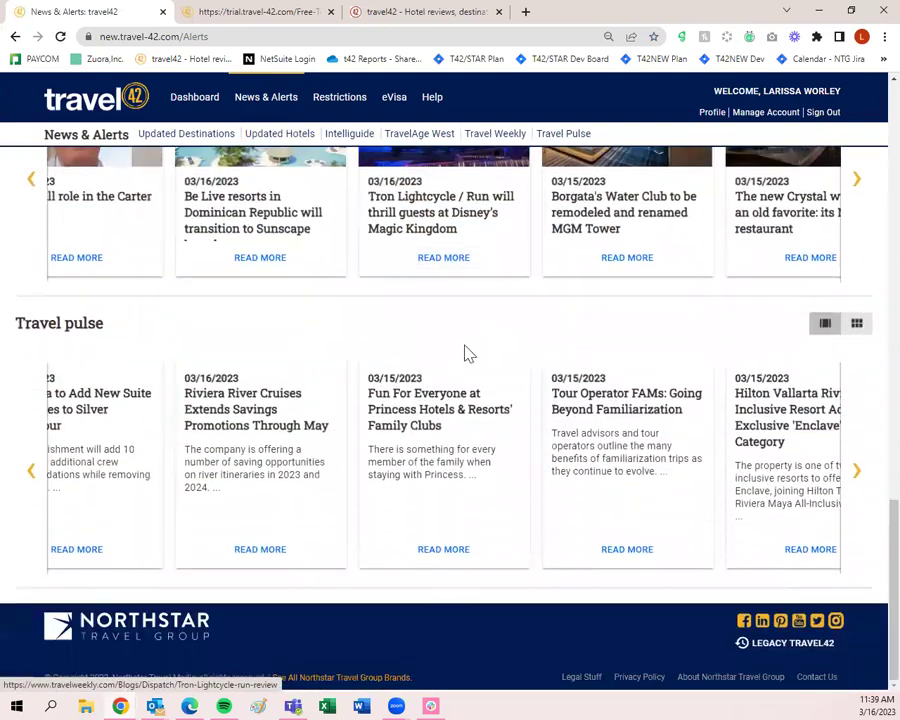
{"action": "scroll", "coordinate": [468, 355], "scroll_direction": "up", "scroll_amount": 12}
{"action": "scroll", "coordinate": [472, 358], "scroll_direction": "up", "scroll_amount": 6}
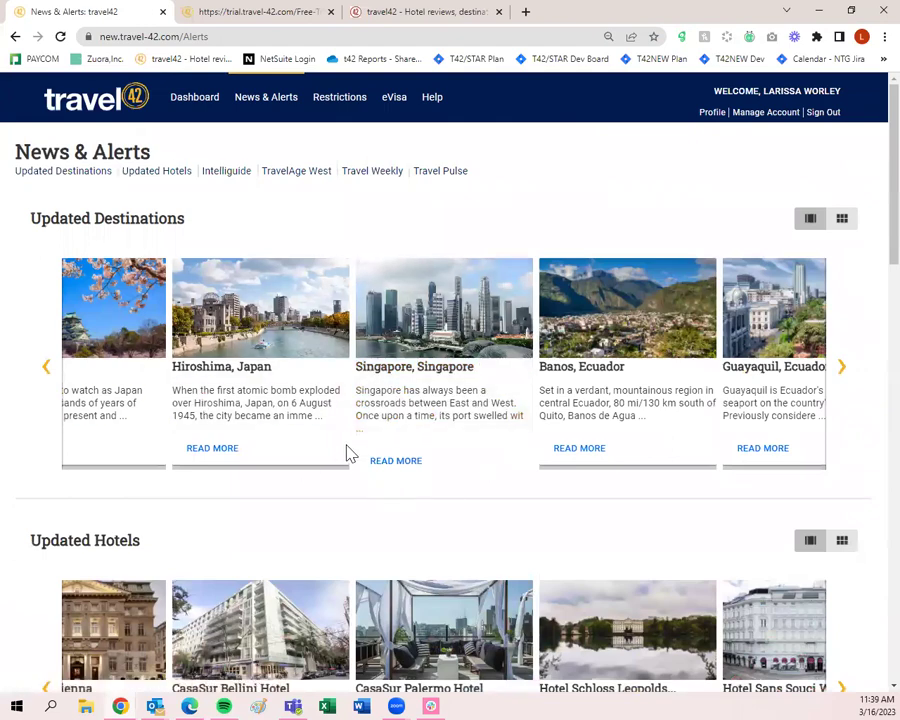
{"action": "scroll", "coordinate": [350, 453], "scroll_direction": "down", "scroll_amount": 5}
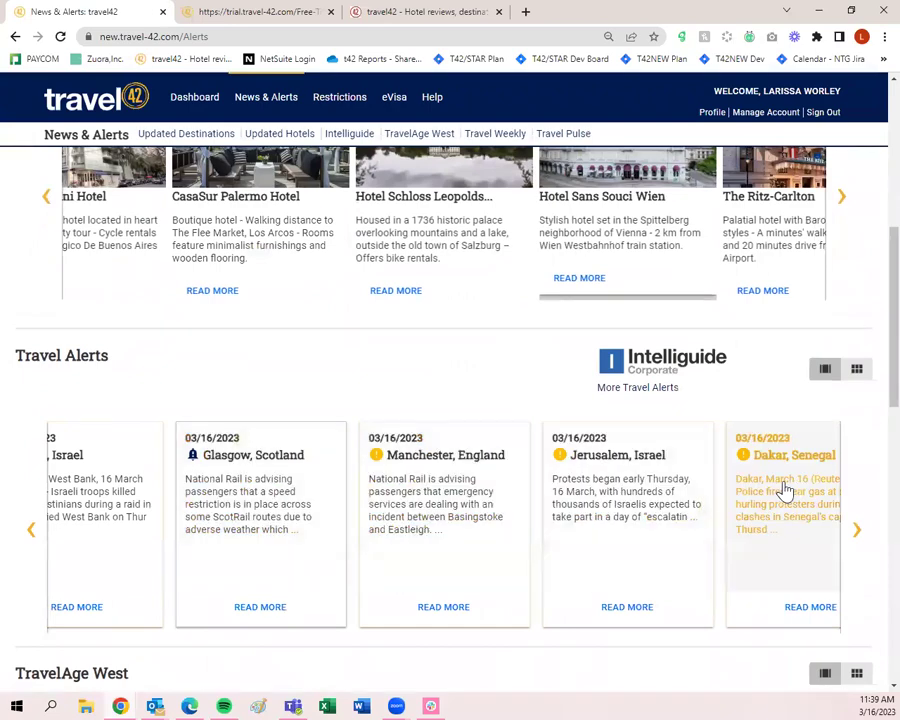
{"action": "scroll", "coordinate": [312, 488], "scroll_direction": "up", "scroll_amount": 5}
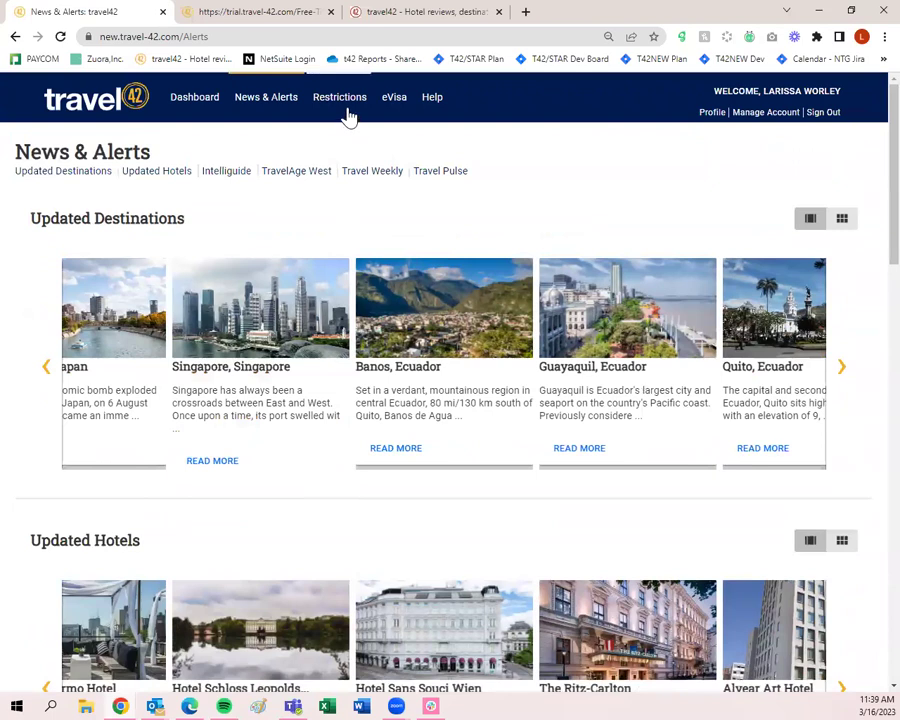
View the travel Restrictions map and the sherpa eVisa page, and return to the travel42 dashboard
{"action": "left_click", "coordinate": [347, 117]}
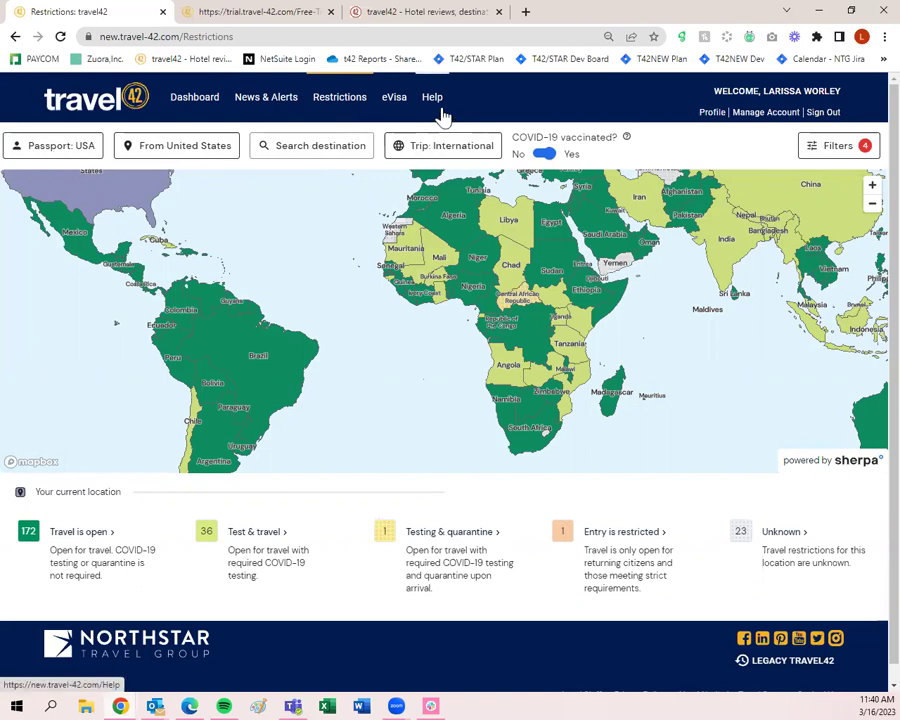
{"action": "left_click", "coordinate": [403, 106]}
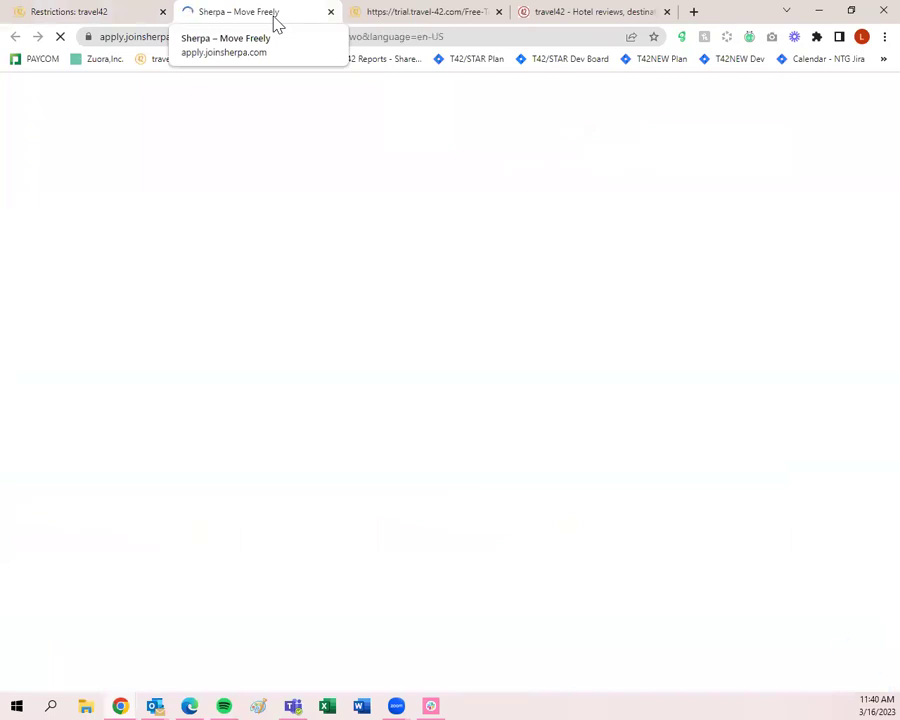
{"action": "scroll", "coordinate": [345, 160], "scroll_direction": "down", "scroll_amount": 2}
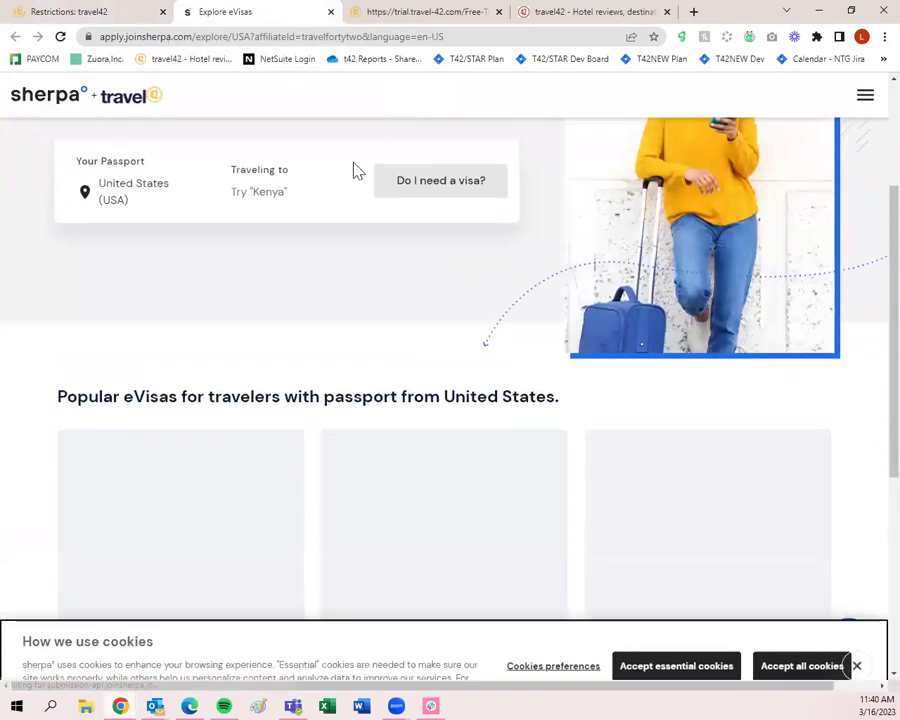
{"action": "scroll", "coordinate": [460, 252], "scroll_direction": "up", "scroll_amount": 2}
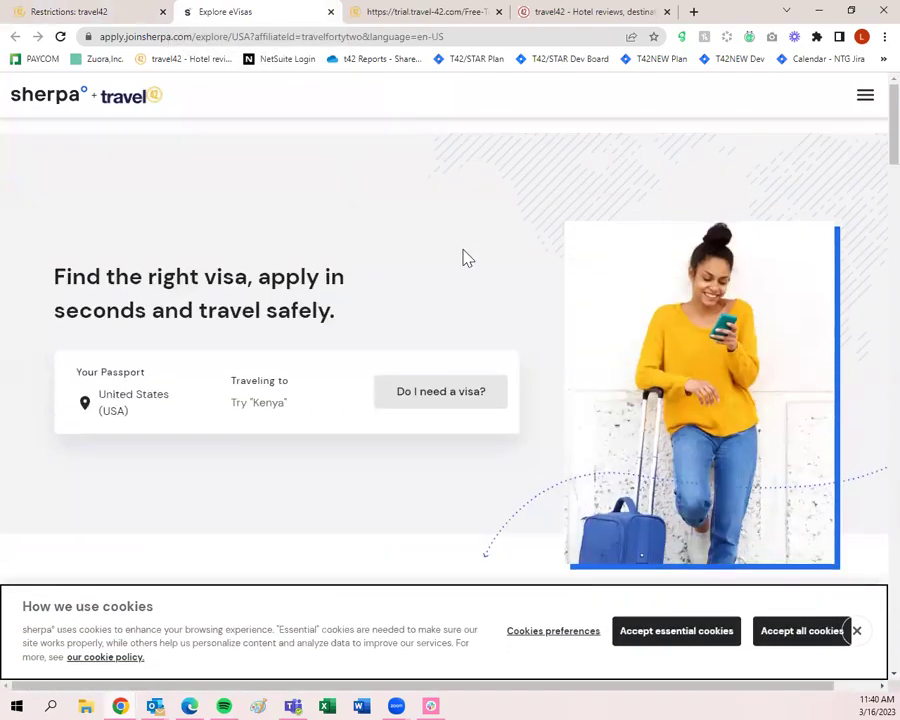
{"action": "left_click", "coordinate": [128, 14]}
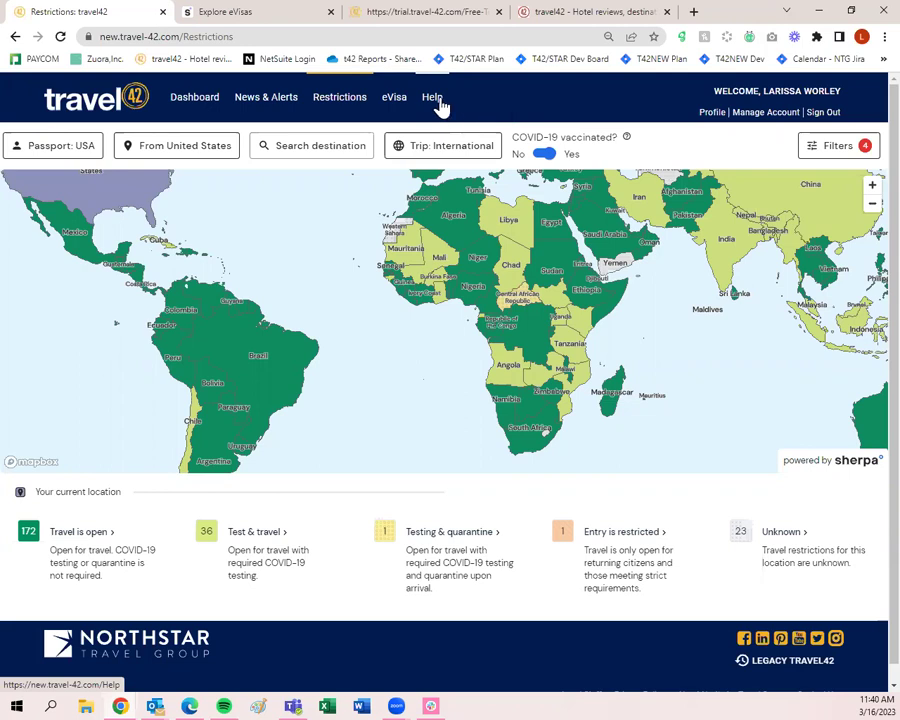
{"action": "left_click", "coordinate": [193, 97]}
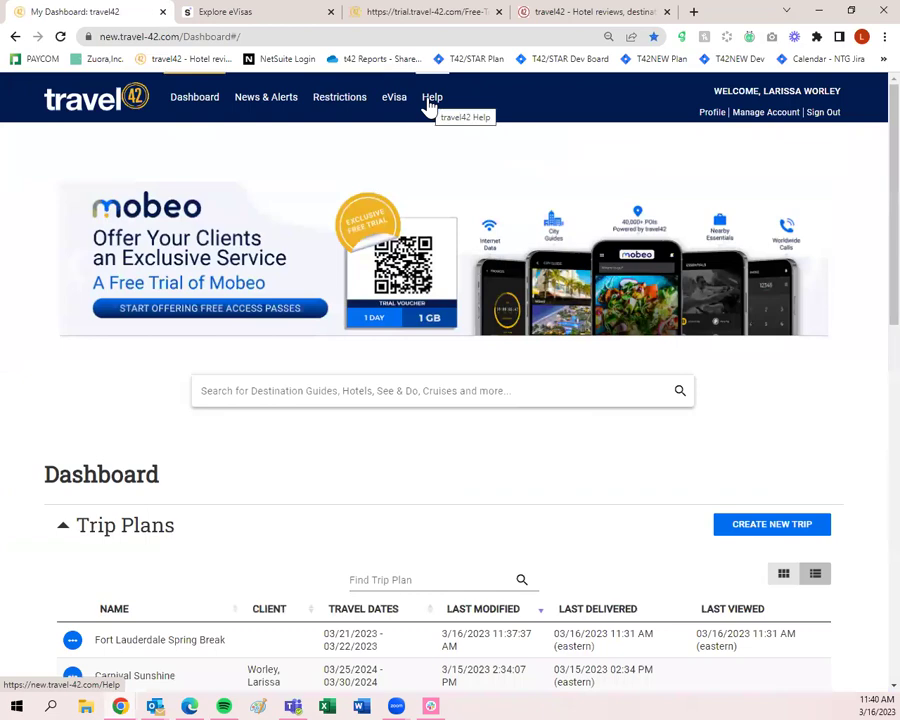
Open the travel42 Help Center and search its articles for "send trip"
{"action": "left_click", "coordinate": [430, 100]}
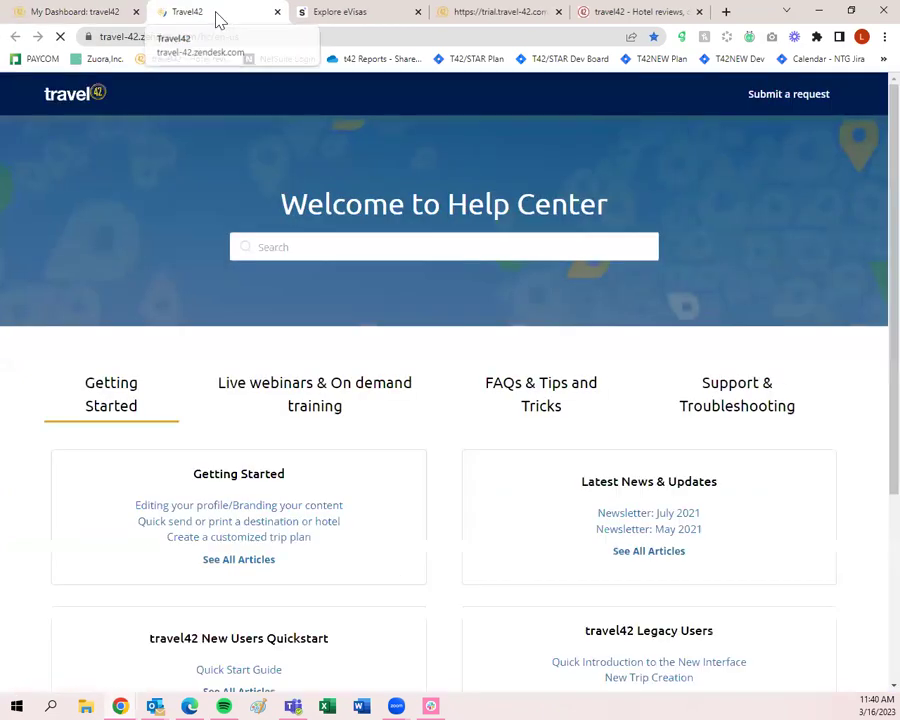
{"action": "left_click", "coordinate": [66, 22]}
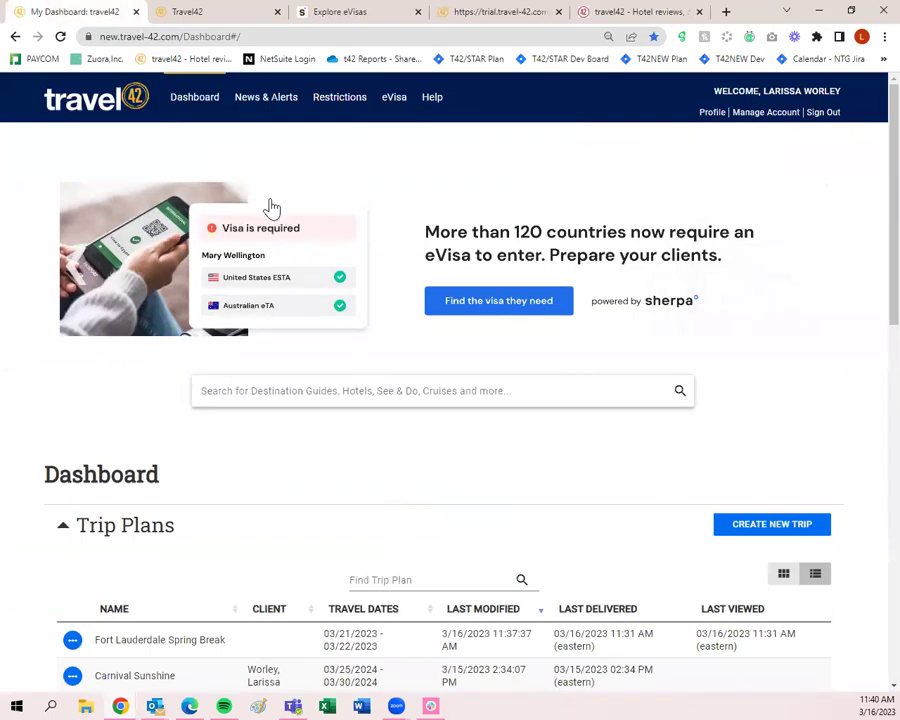
{"action": "left_click", "coordinate": [222, 10]}
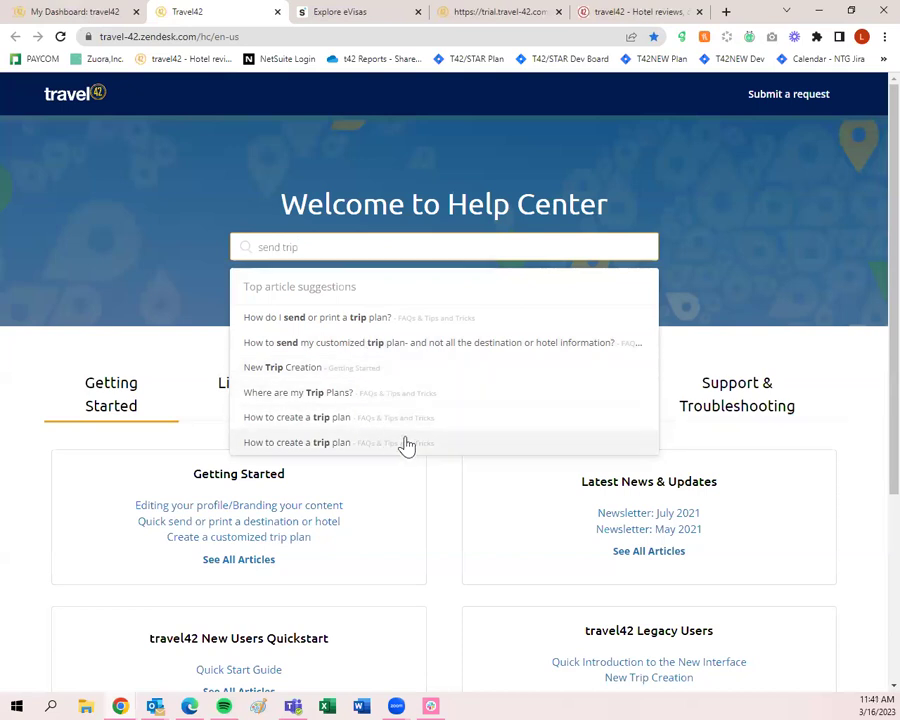
{"action": "left_click", "coordinate": [368, 152]}
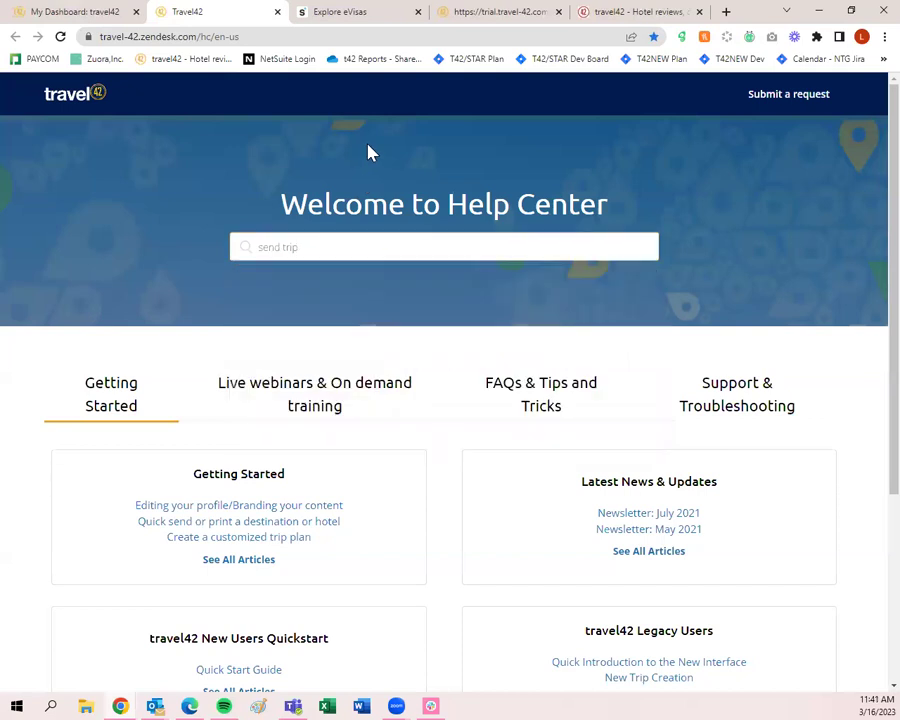
Look through the Help Center's Getting Started, Live webinars & On demand training, FAQs & Tips and Tricks, and Support & Troubleshooting sections
{"action": "scroll", "coordinate": [128, 421], "scroll_direction": "down", "scroll_amount": 3}
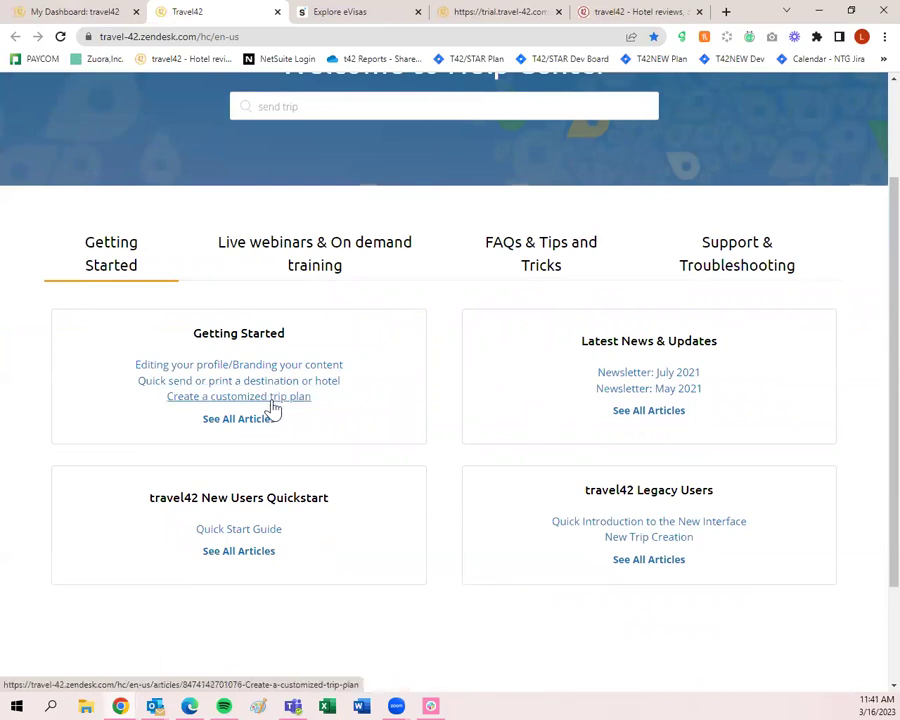
{"action": "left_click", "coordinate": [310, 262]}
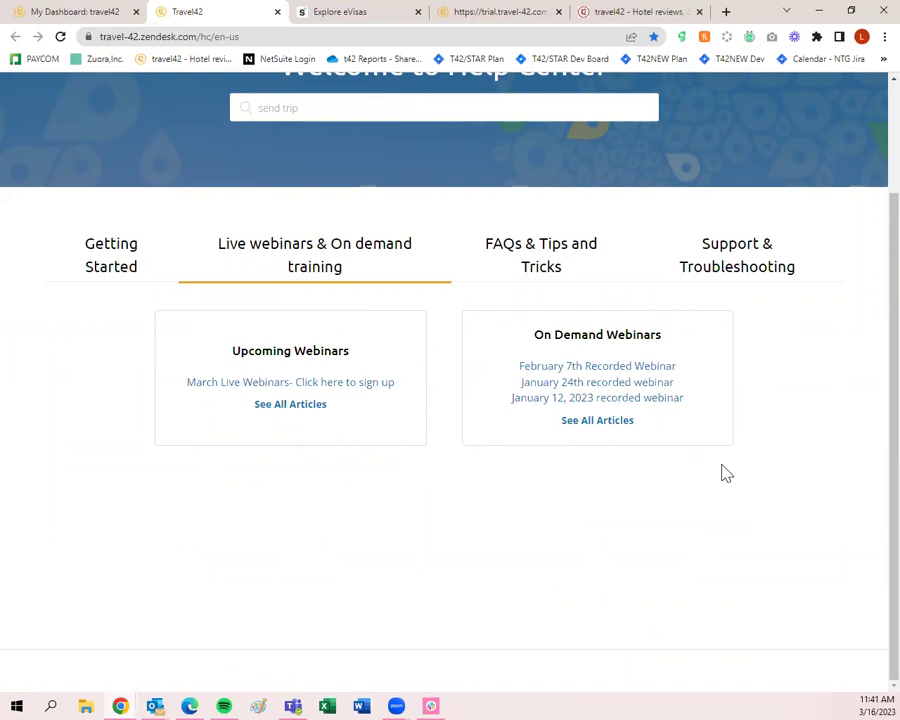
{"action": "left_click", "coordinate": [553, 279]}
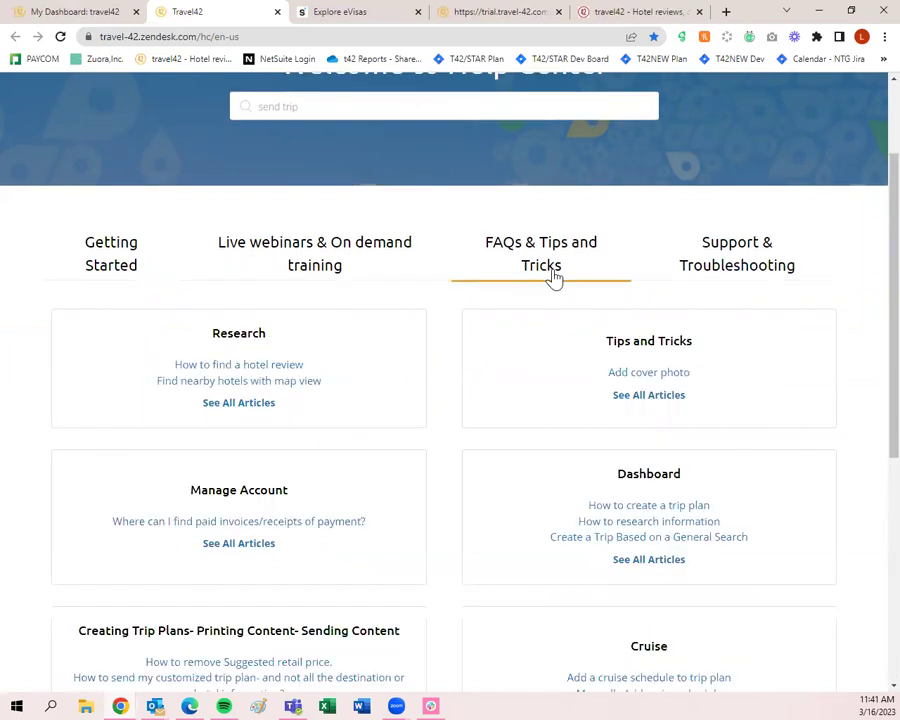
{"action": "scroll", "coordinate": [552, 277], "scroll_direction": "down", "scroll_amount": 2}
{"action": "scroll", "coordinate": [552, 277], "scroll_direction": "up", "scroll_amount": 2}
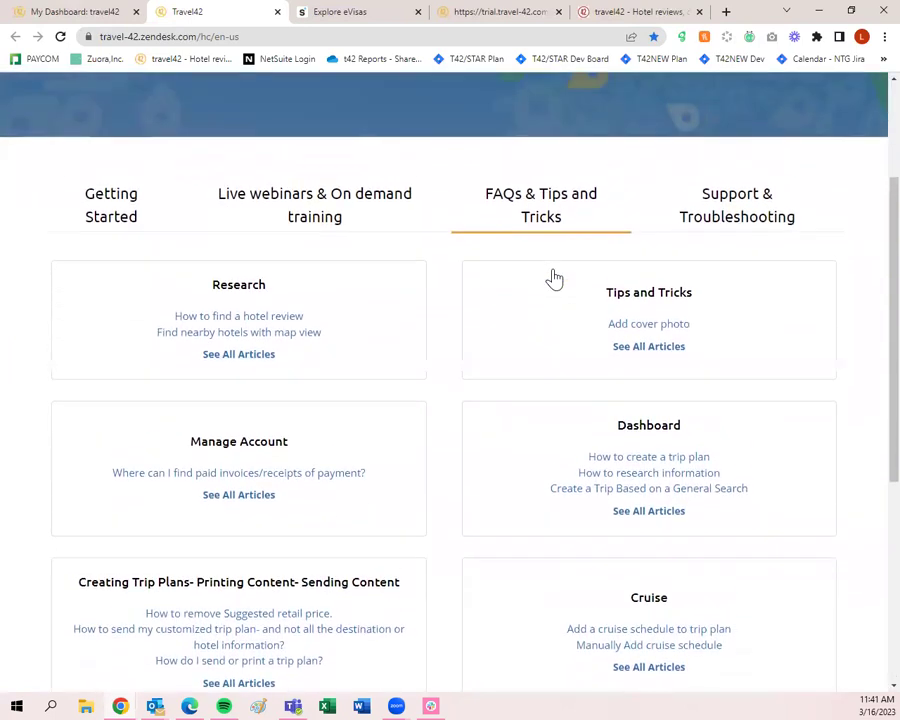
{"action": "left_click", "coordinate": [755, 272]}
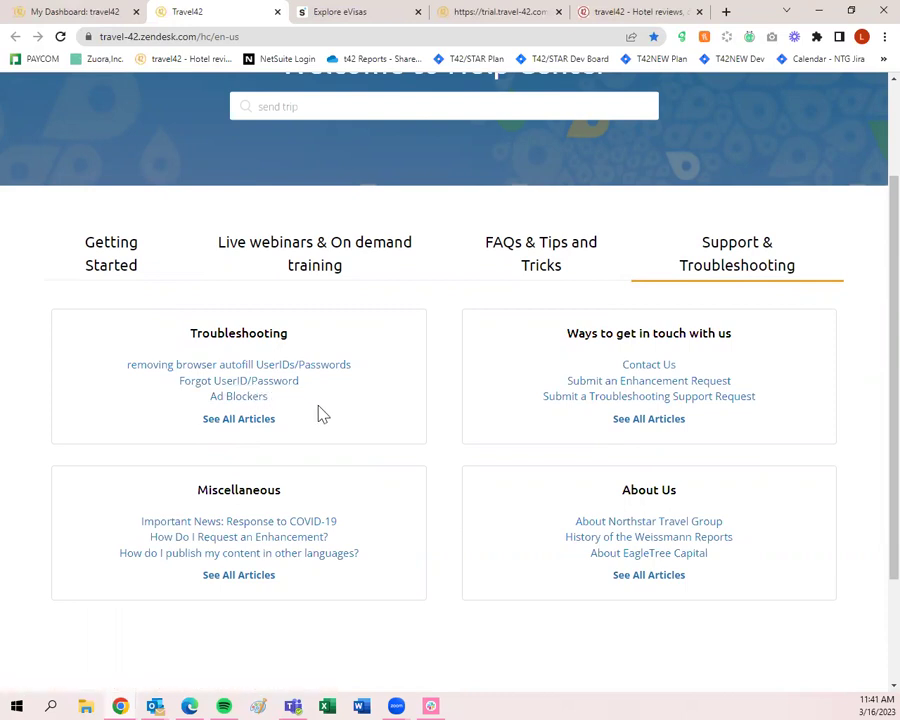
{"action": "scroll", "coordinate": [328, 470], "scroll_direction": "up", "scroll_amount": 3}
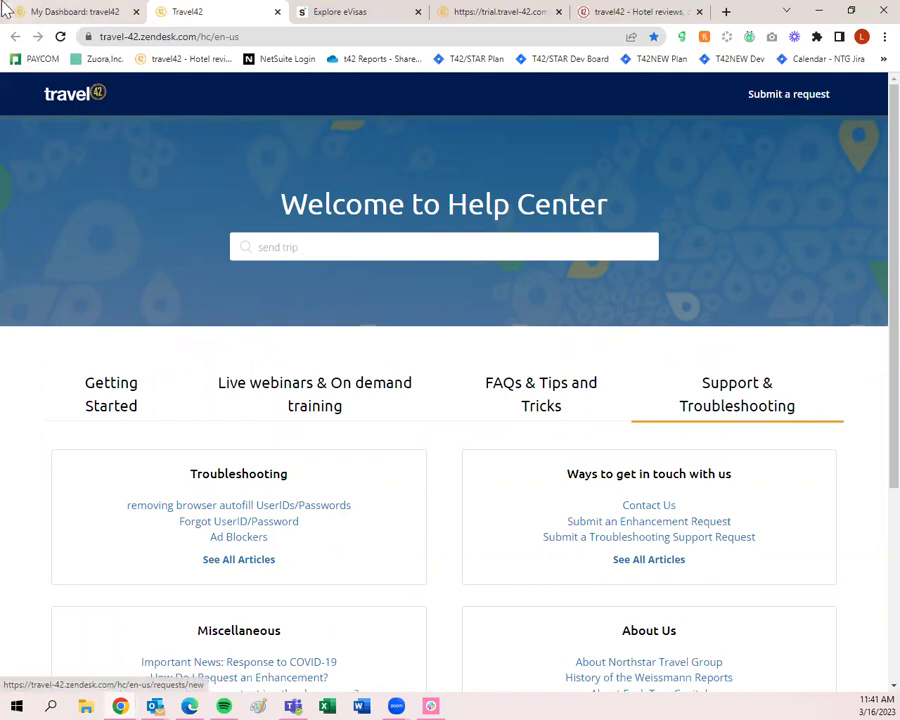
Return to the travel42 dashboard, open the user profile and look over the business card details, agent headshot and company logo
{"action": "left_click", "coordinate": [62, 11]}
{"action": "left_click", "coordinate": [240, 12]}
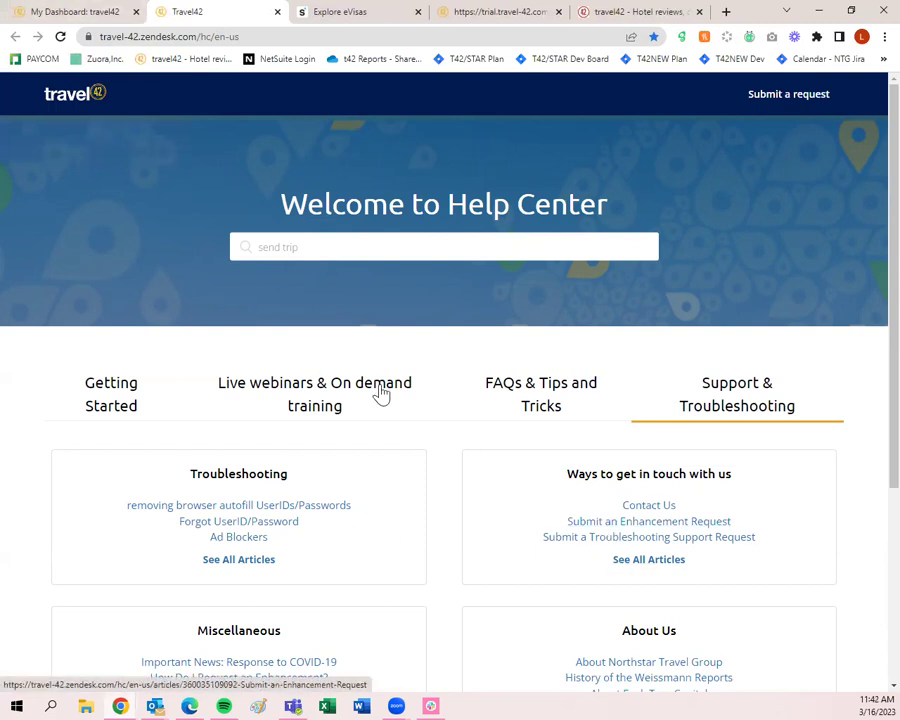
{"action": "left_click", "coordinate": [106, 20]}
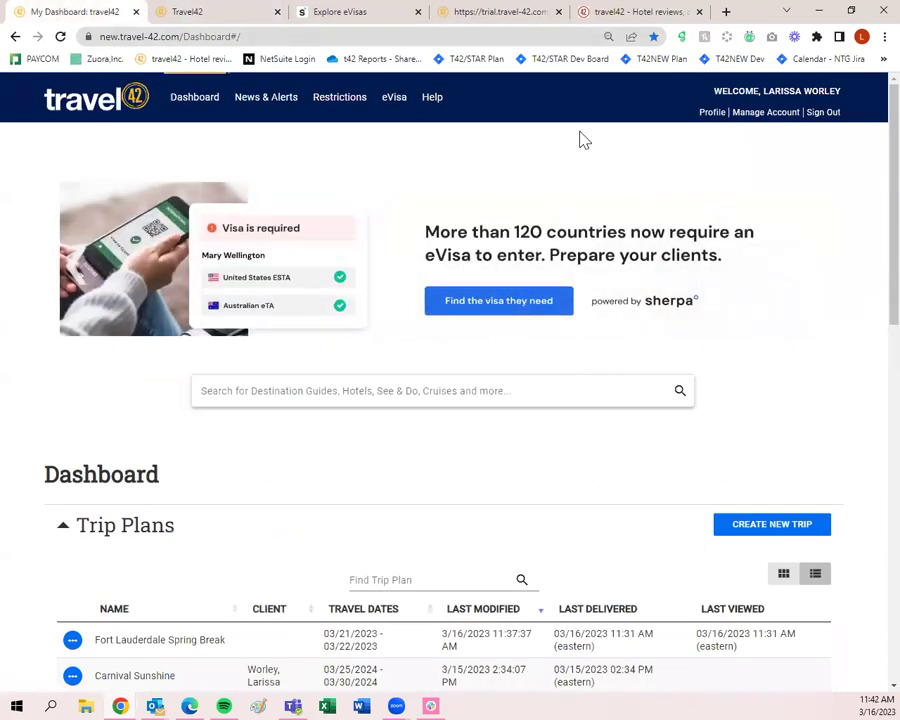
{"action": "left_click", "coordinate": [713, 116]}
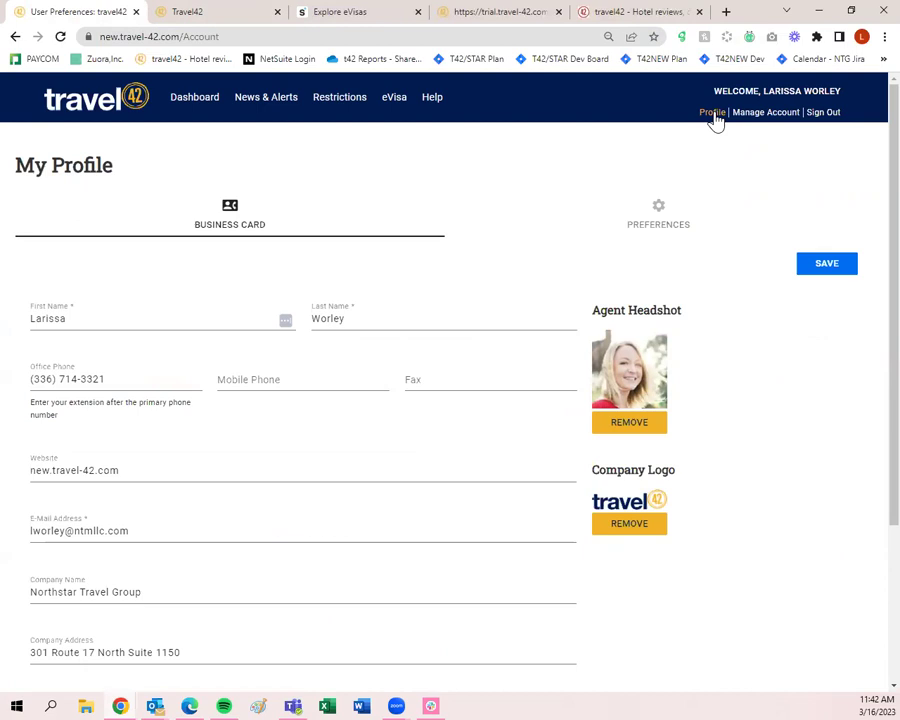
{"action": "scroll", "coordinate": [669, 432], "scroll_direction": "down", "scroll_amount": 1}
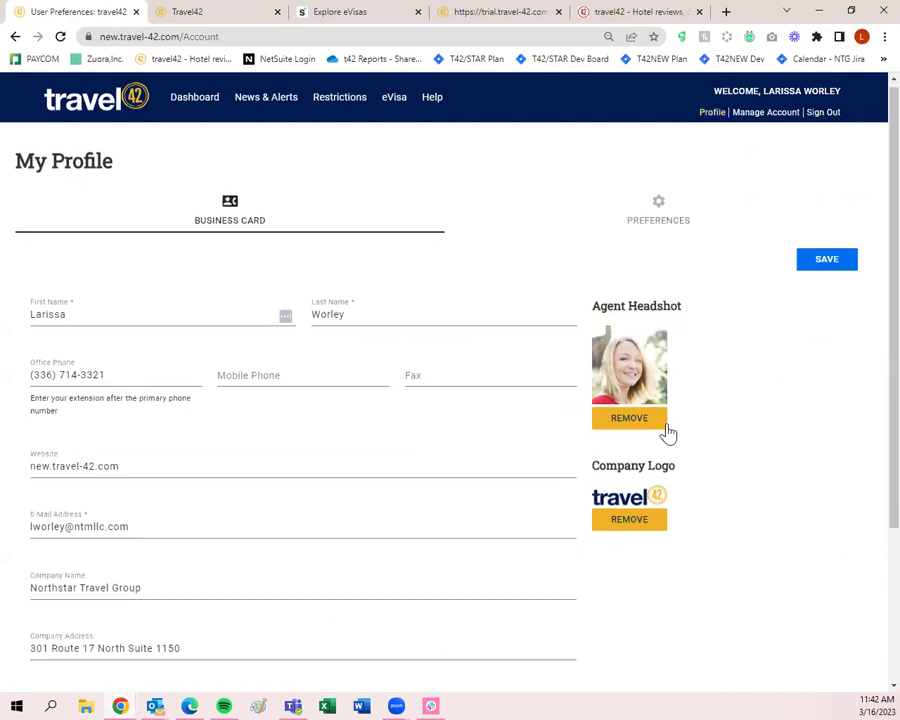
{"action": "scroll", "coordinate": [94, 518], "scroll_direction": "down", "scroll_amount": 2}
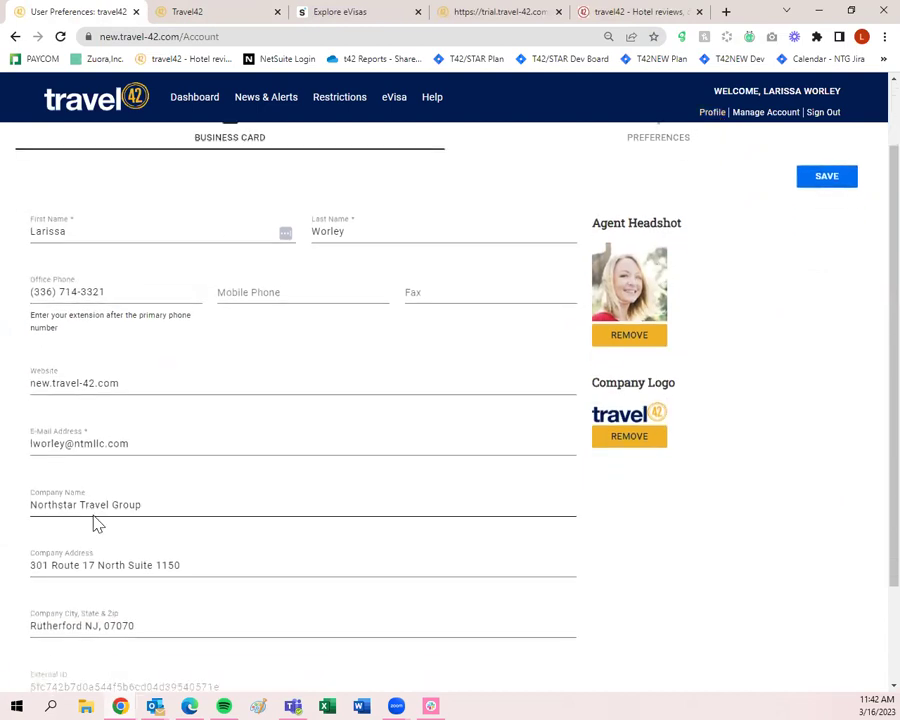
{"action": "scroll", "coordinate": [331, 421], "scroll_direction": "up", "scroll_amount": 3}
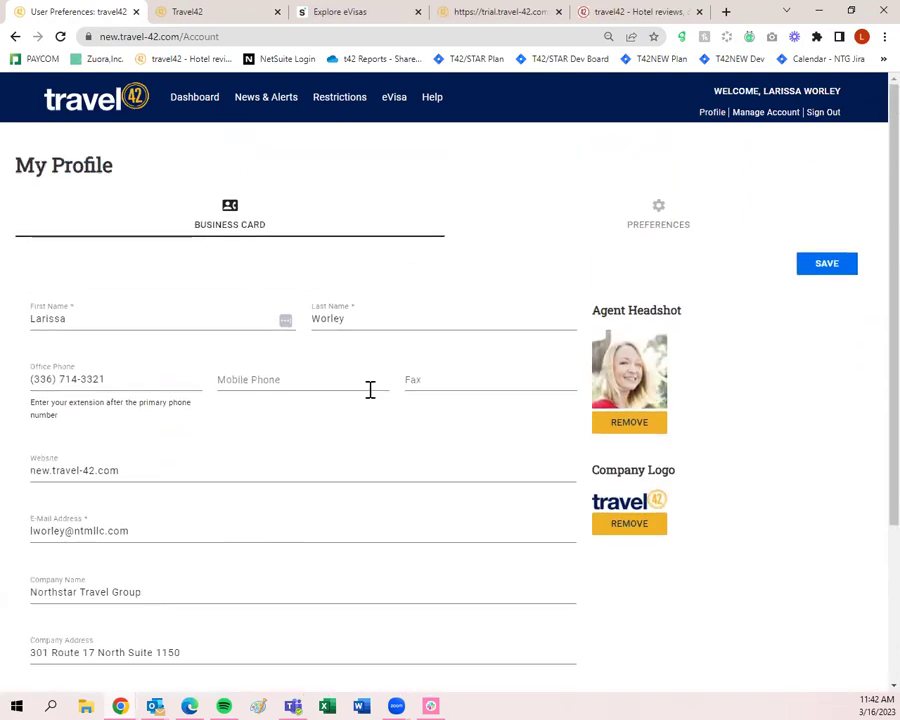
View the profile's Client View and Report Items preferences, including the available destination templates
{"action": "left_click", "coordinate": [617, 236]}
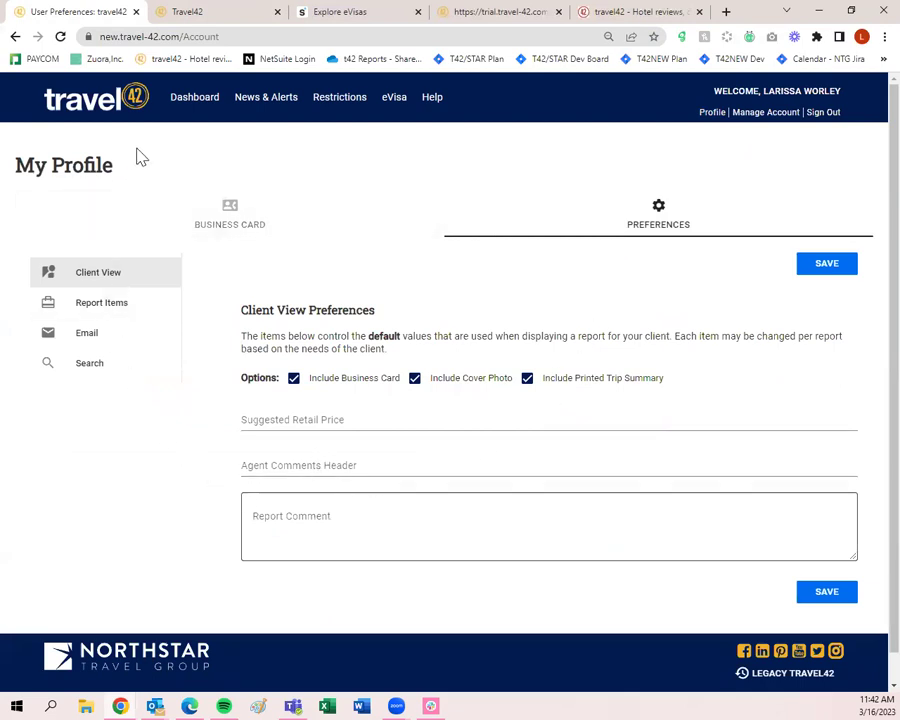
{"action": "left_click", "coordinate": [150, 304]}
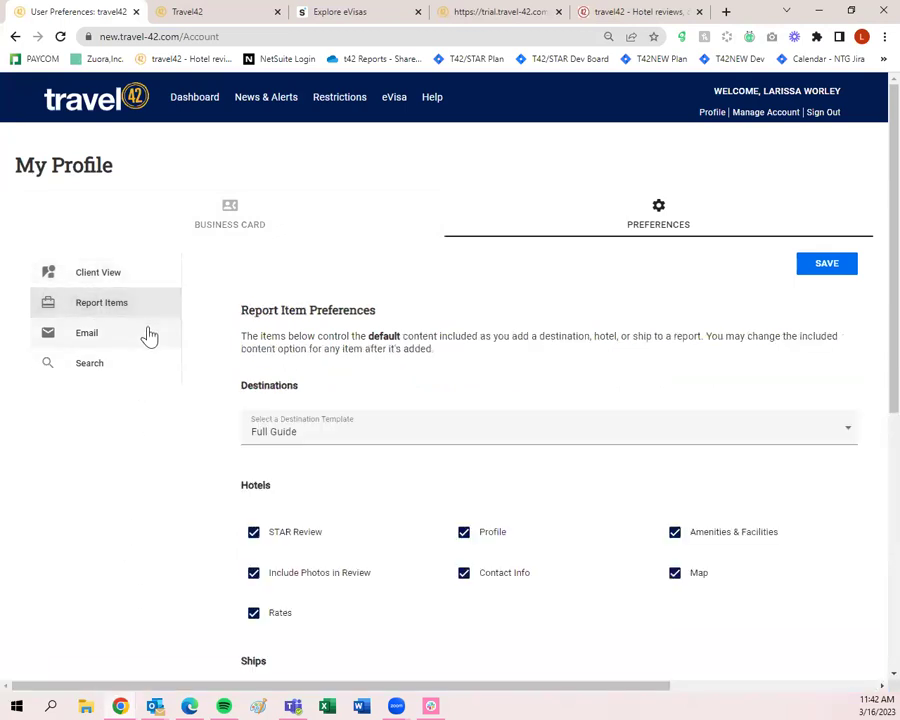
{"action": "left_click", "coordinate": [289, 442]}
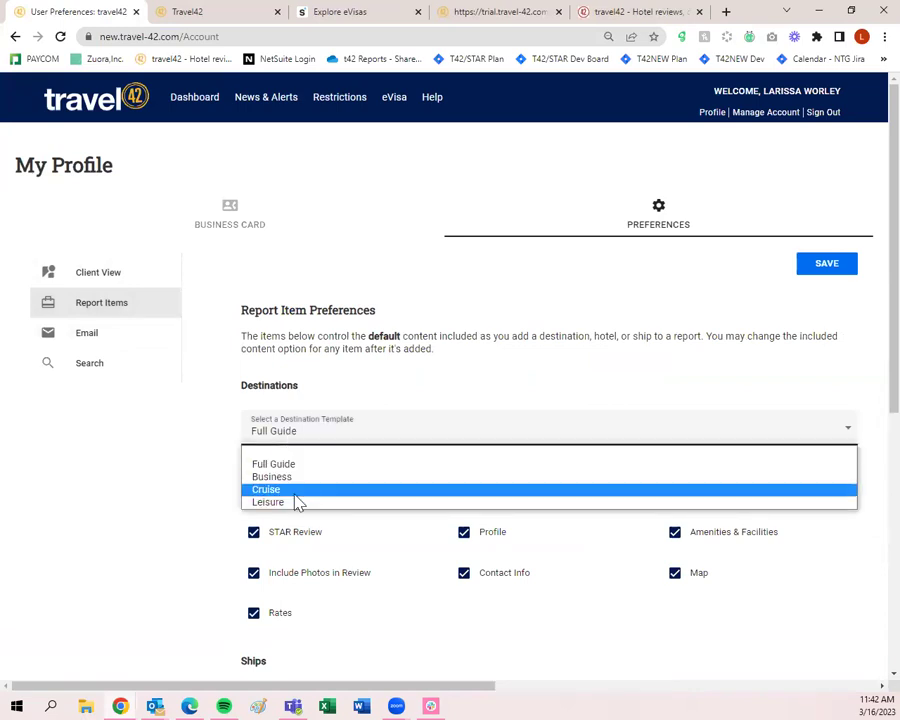
{"action": "left_click", "coordinate": [293, 418]}
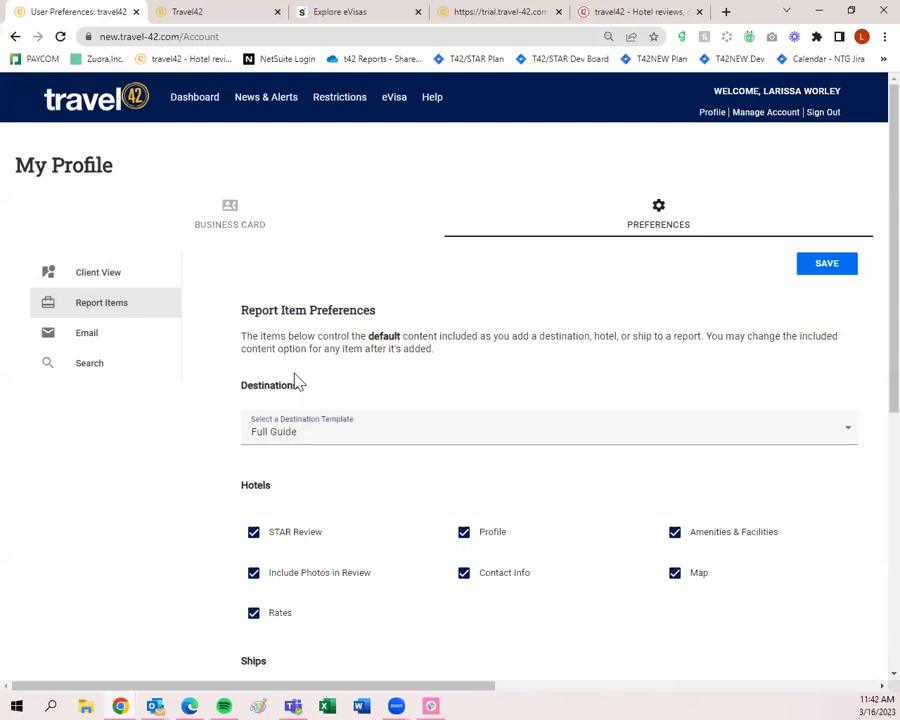
View the Email and Search preferences, including the hotel sort order options, and return to the business card
{"action": "left_click", "coordinate": [114, 344]}
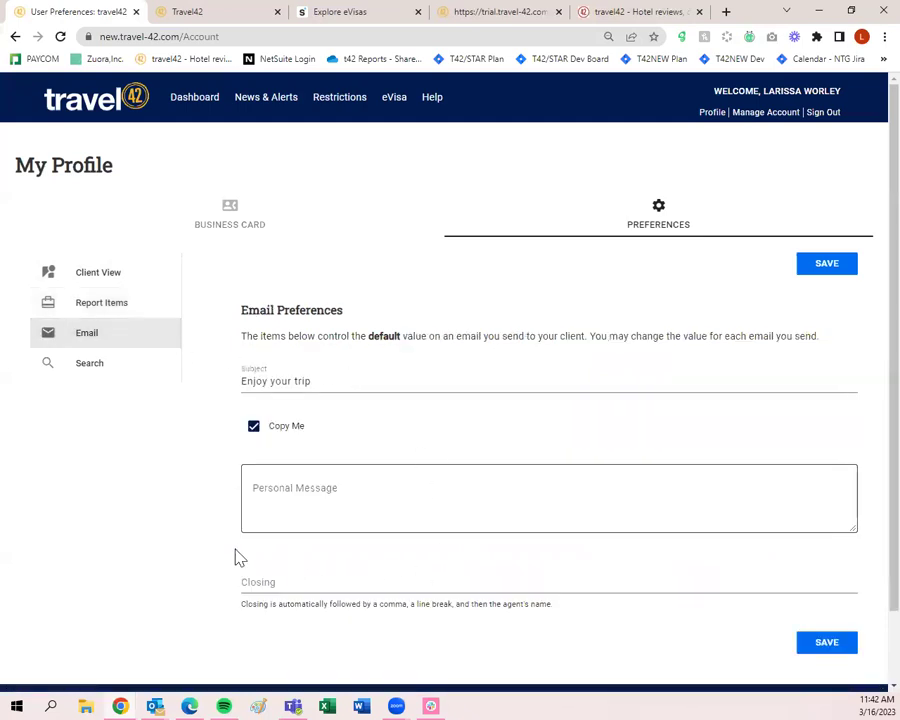
{"action": "left_click", "coordinate": [112, 372]}
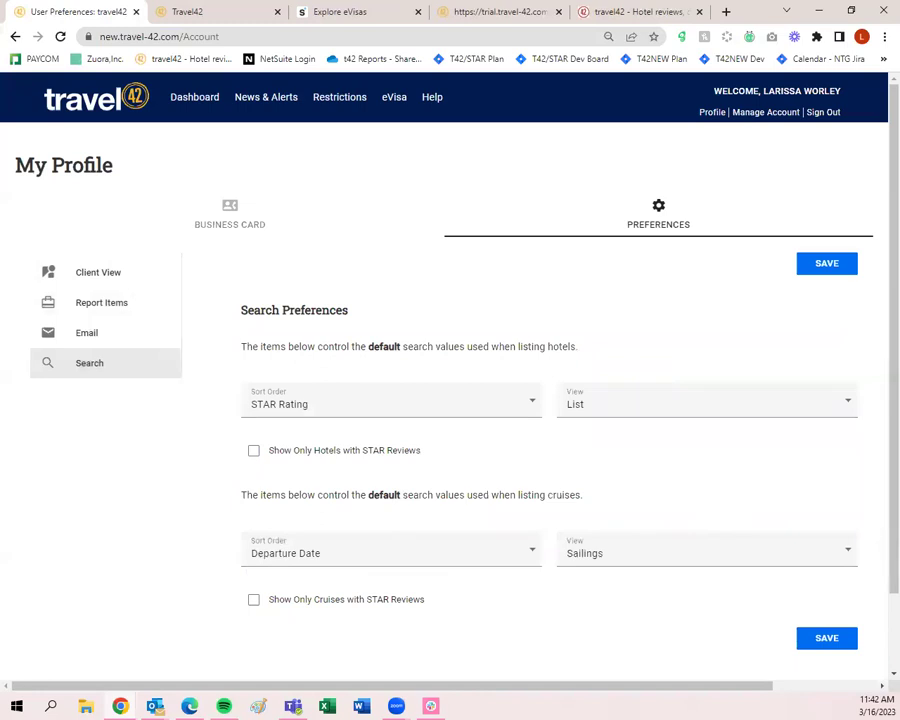
{"action": "left_click", "coordinate": [262, 410]}
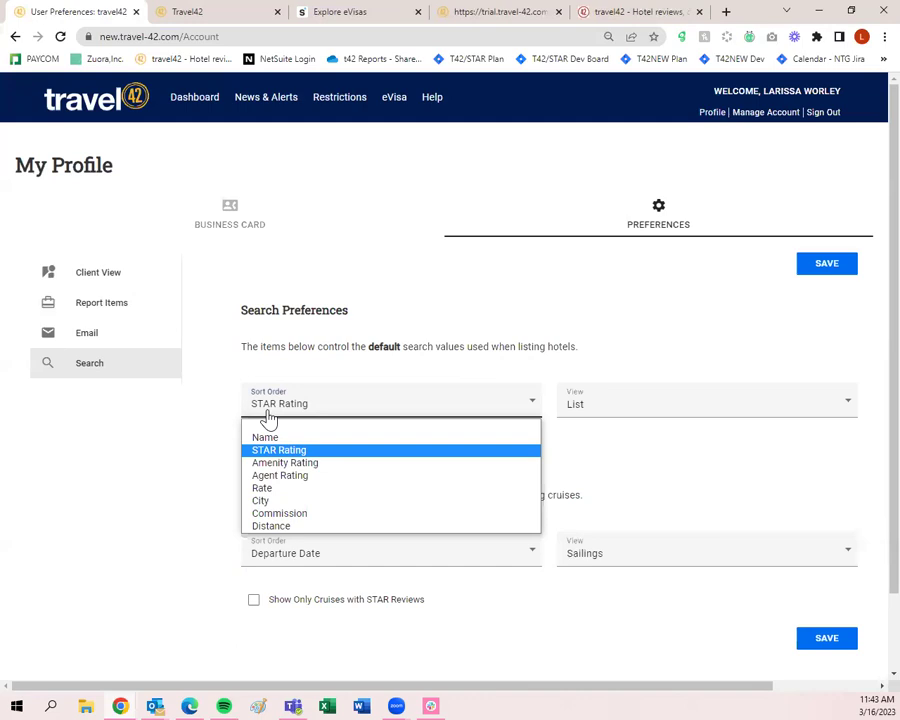
{"action": "left_click", "coordinate": [325, 352]}
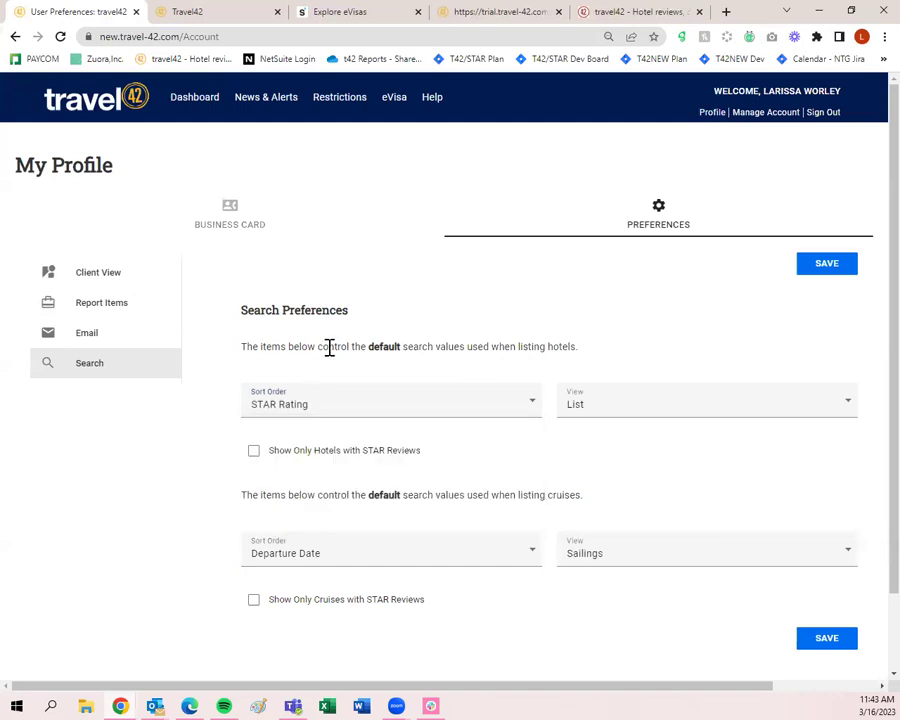
{"action": "scroll", "coordinate": [365, 365], "scroll_direction": "down", "scroll_amount": 1}
{"action": "scroll", "coordinate": [410, 425], "scroll_direction": "up", "scroll_amount": 1}
{"action": "left_click", "coordinate": [225, 218]}
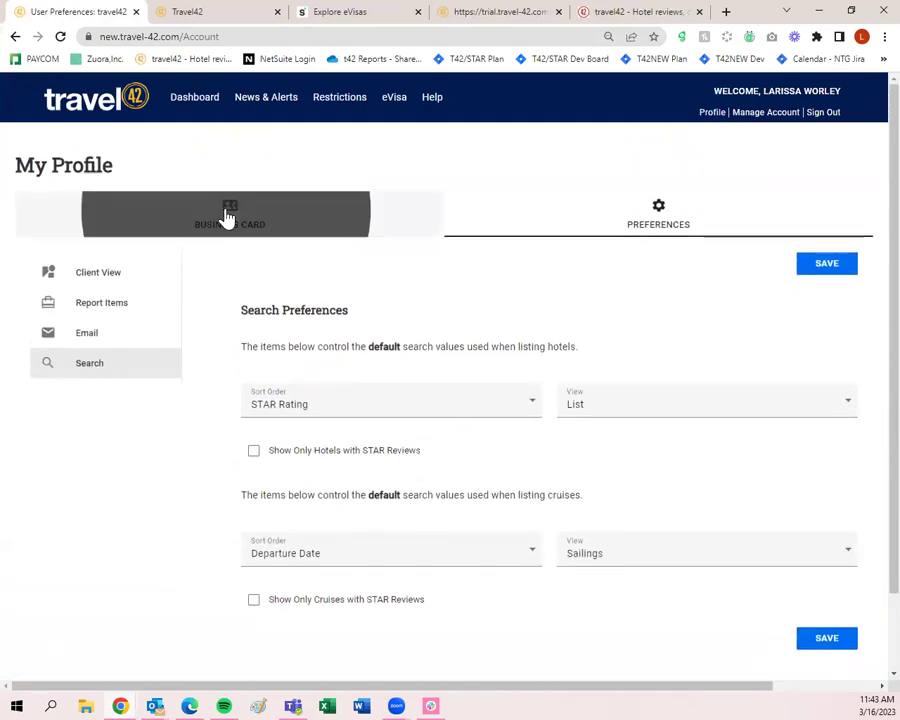